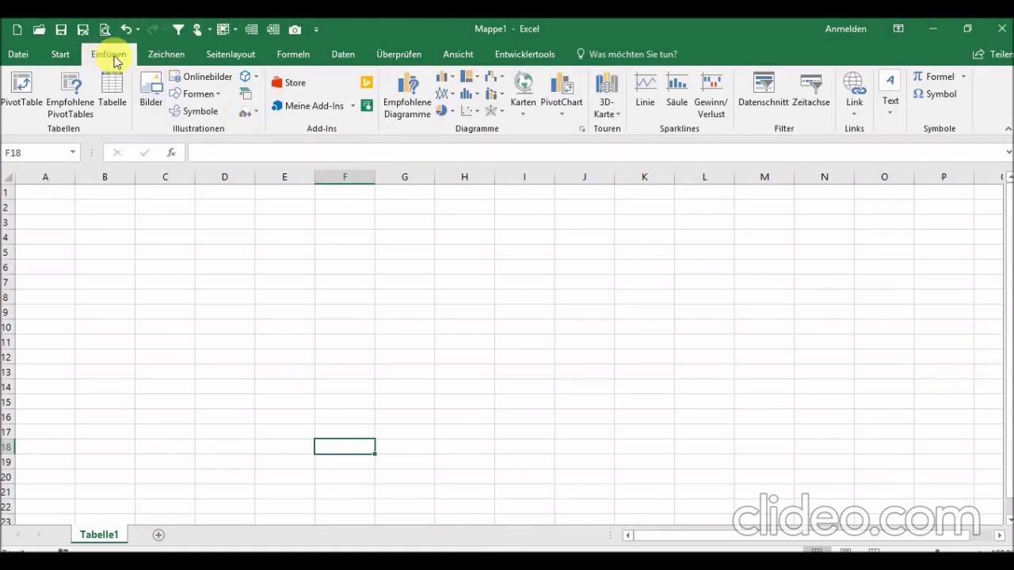
Insert the Δ symbol (Unicode 2206) into cell F18 using the Symbol dialog
left_click(938, 101)
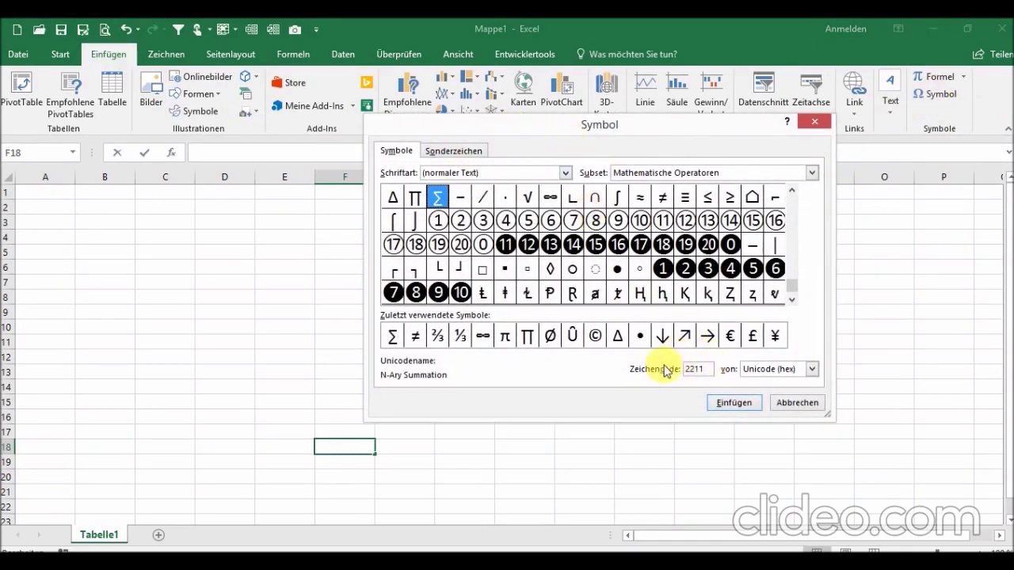
left_click_drag(712, 368, 640, 367)
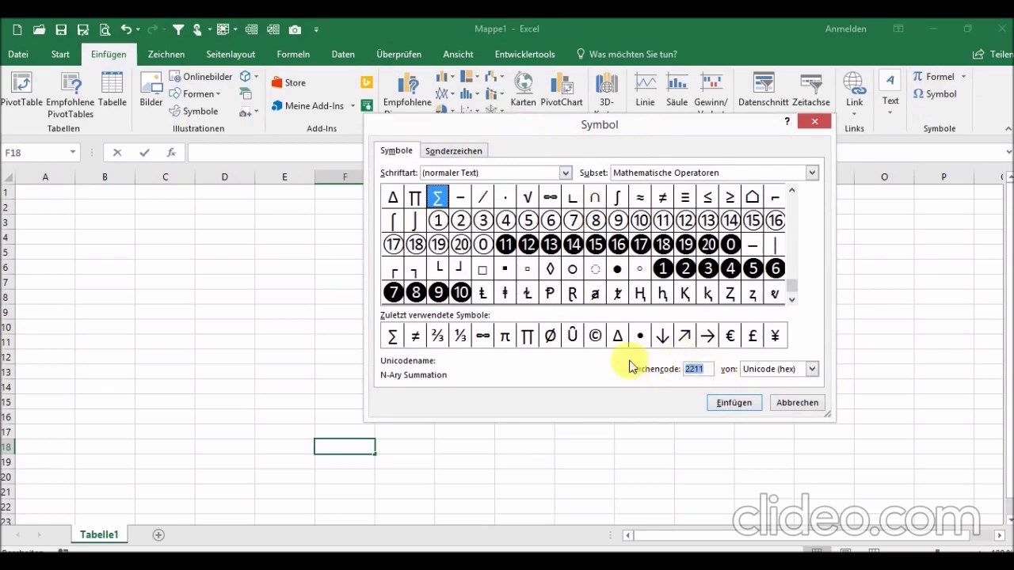
type("220")
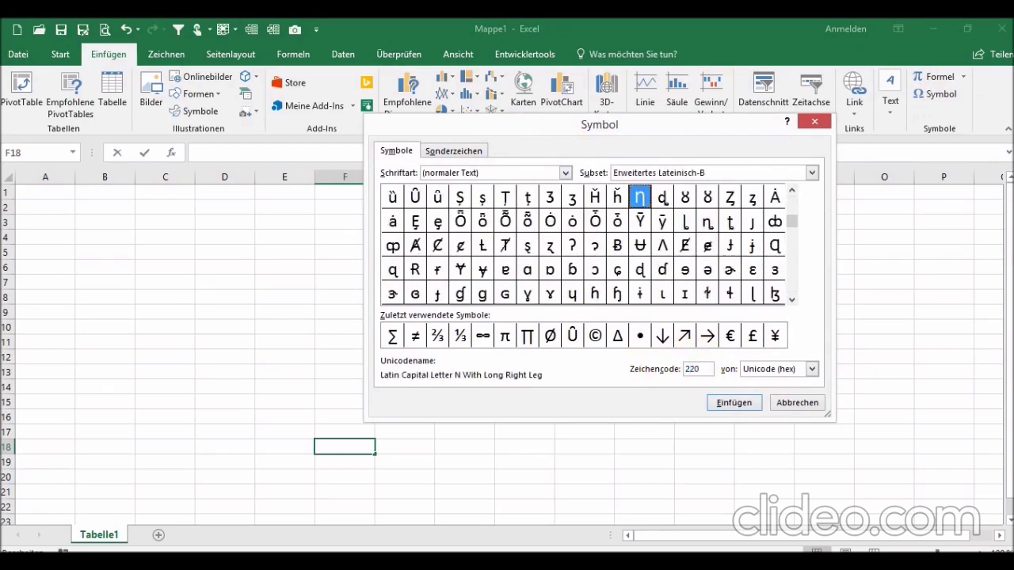
type("6")
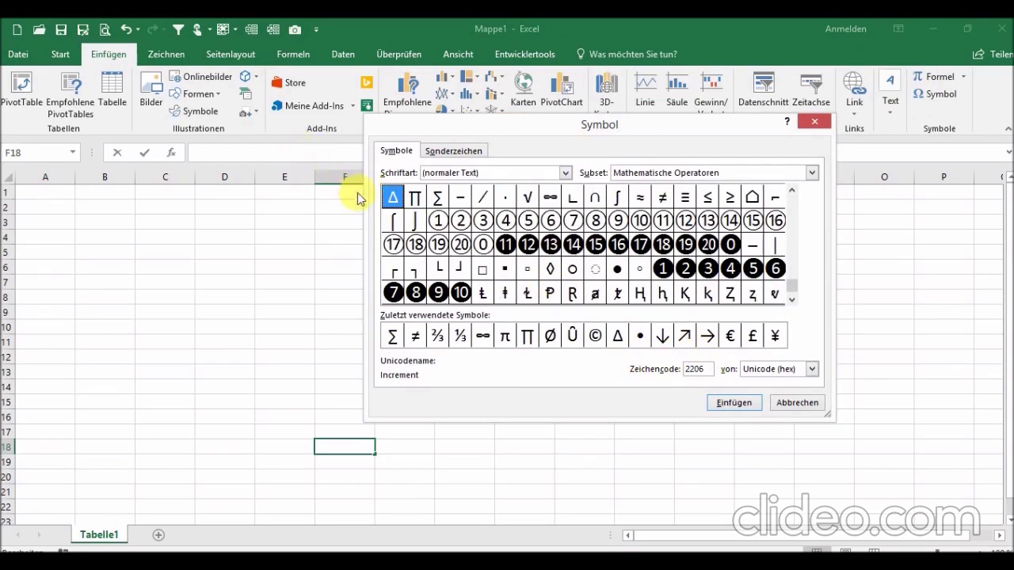
left_click(742, 405)
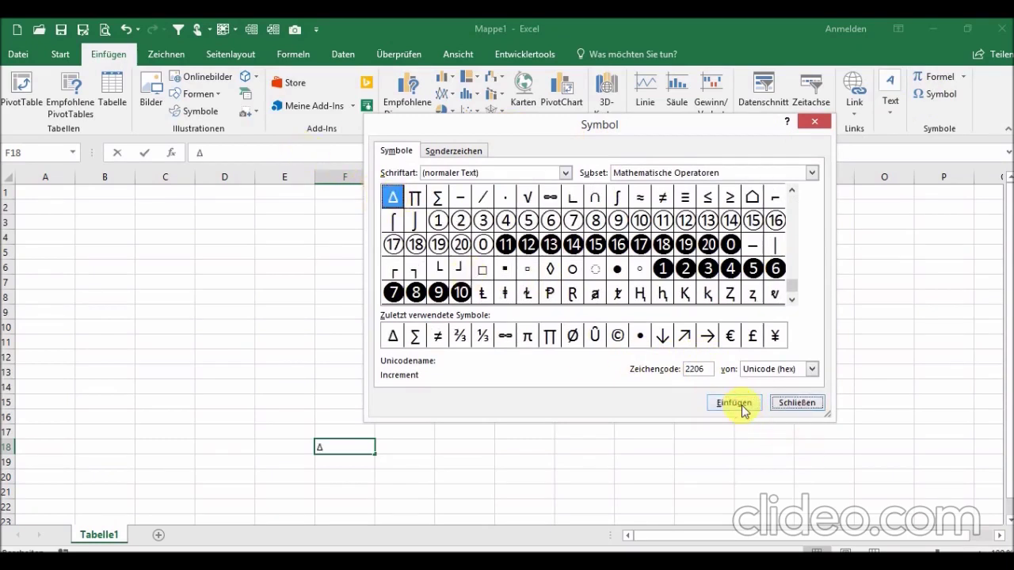
left_click(796, 402)
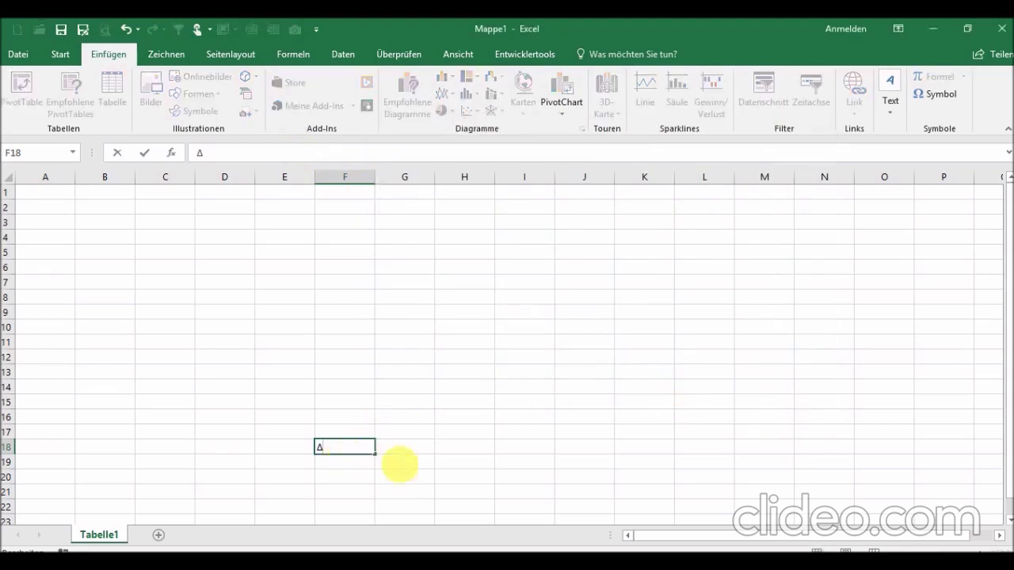
left_click(421, 452)
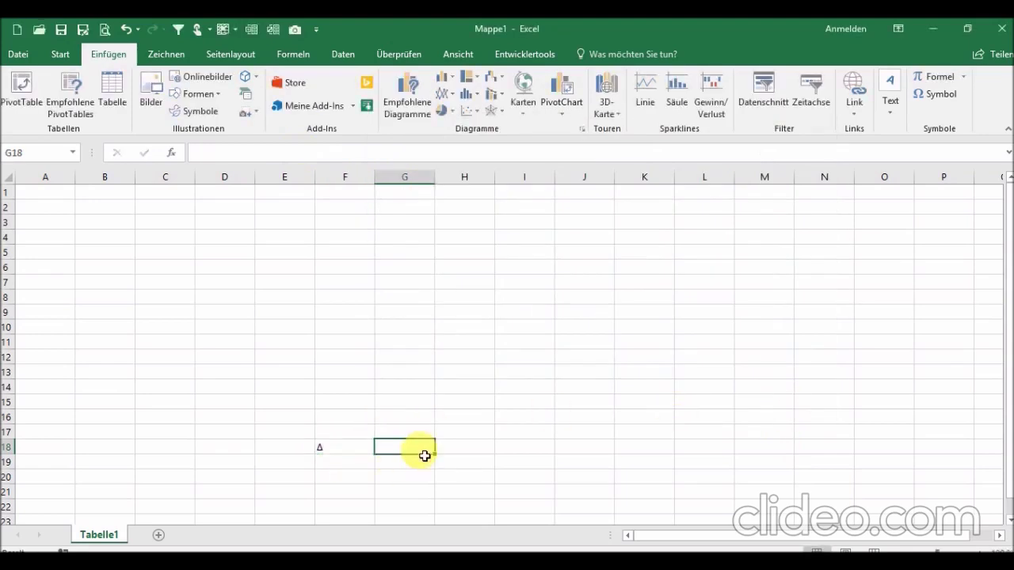
left_click(351, 455)
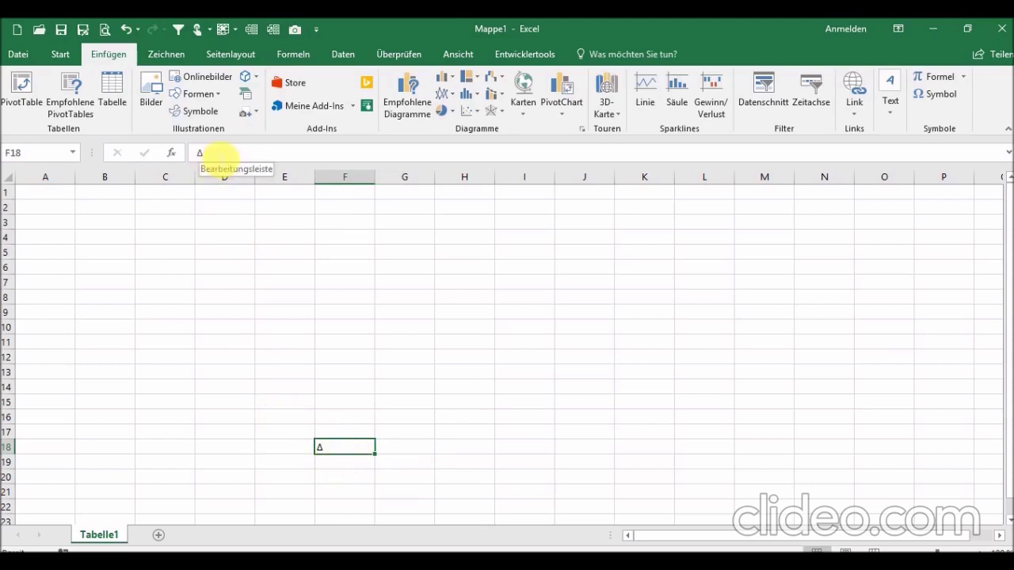
left_click(220, 153)
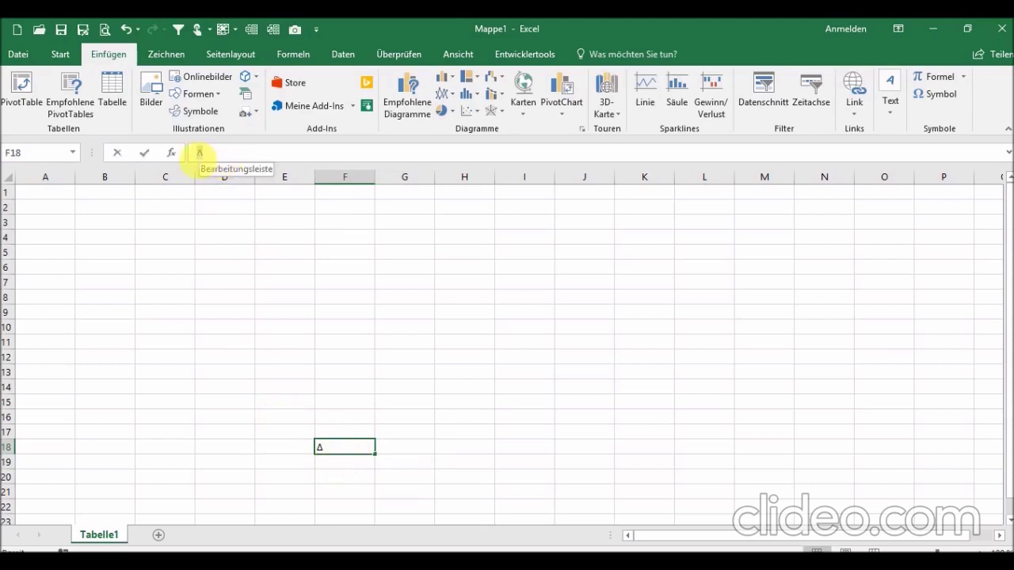
double_click(199, 153)
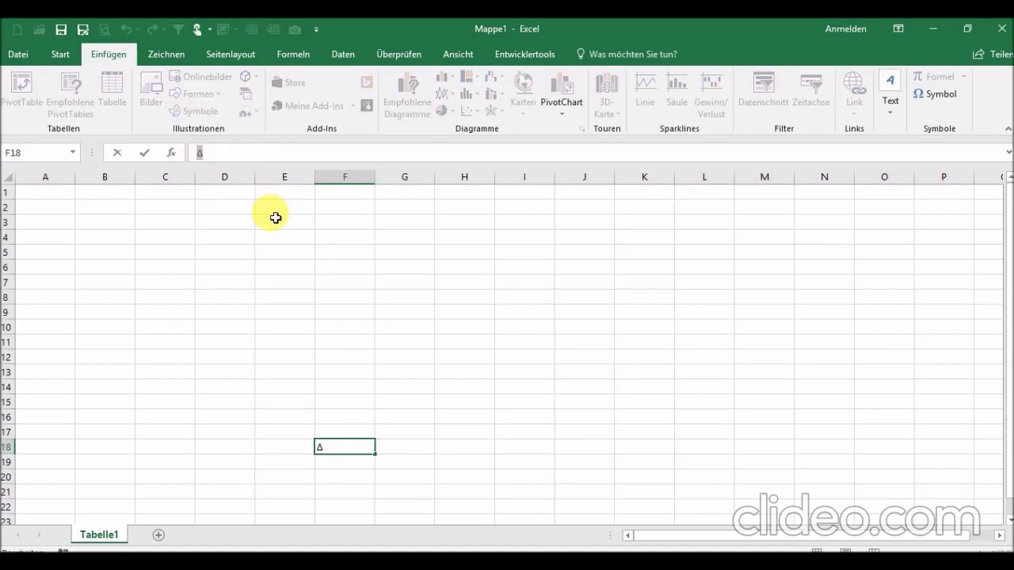
Add a Proofing AutoCorrect entry replacing (delta) with Δ and confirm both options dialogs
left_click(19, 55)
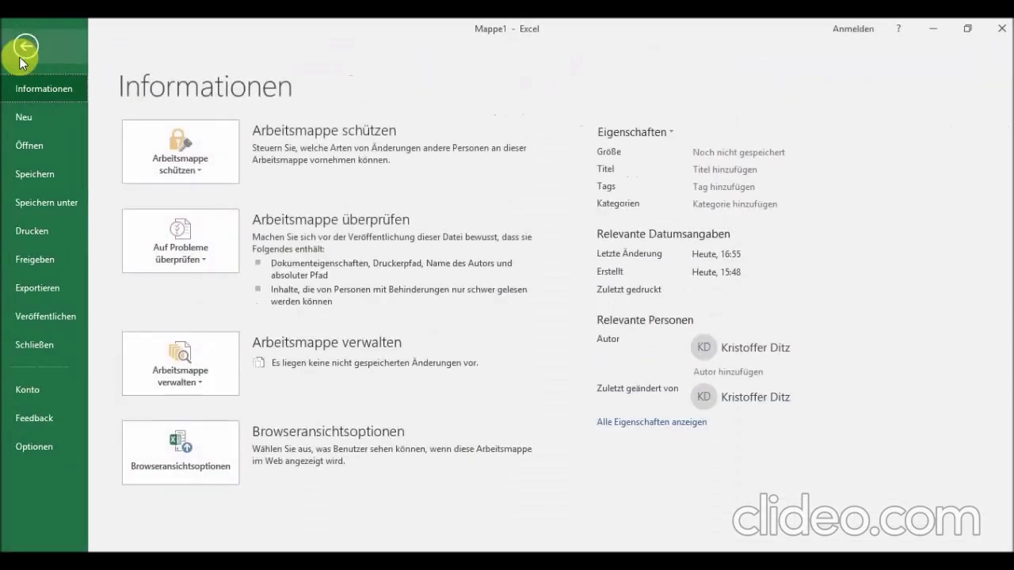
left_click(36, 448)
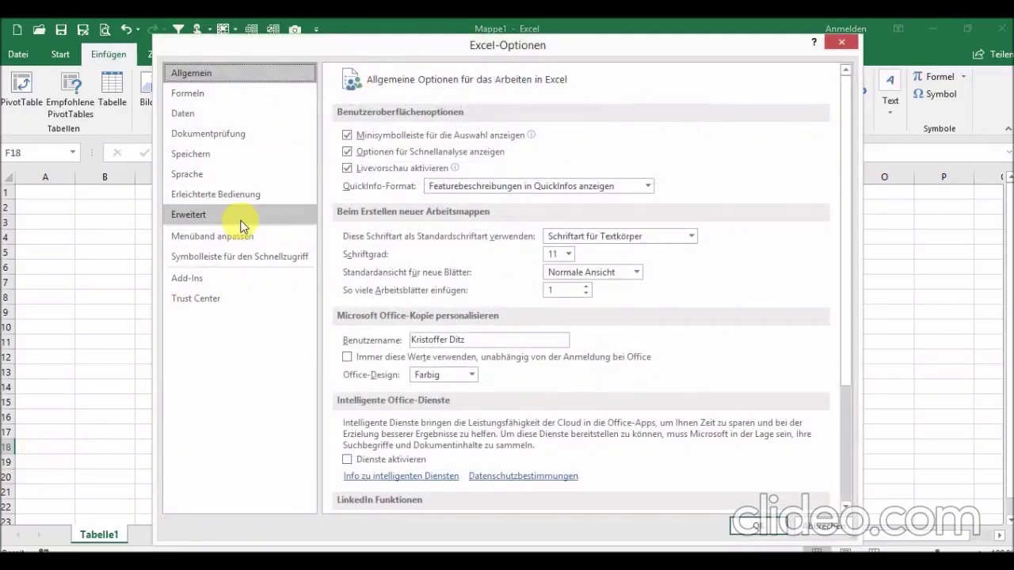
left_click(236, 138)
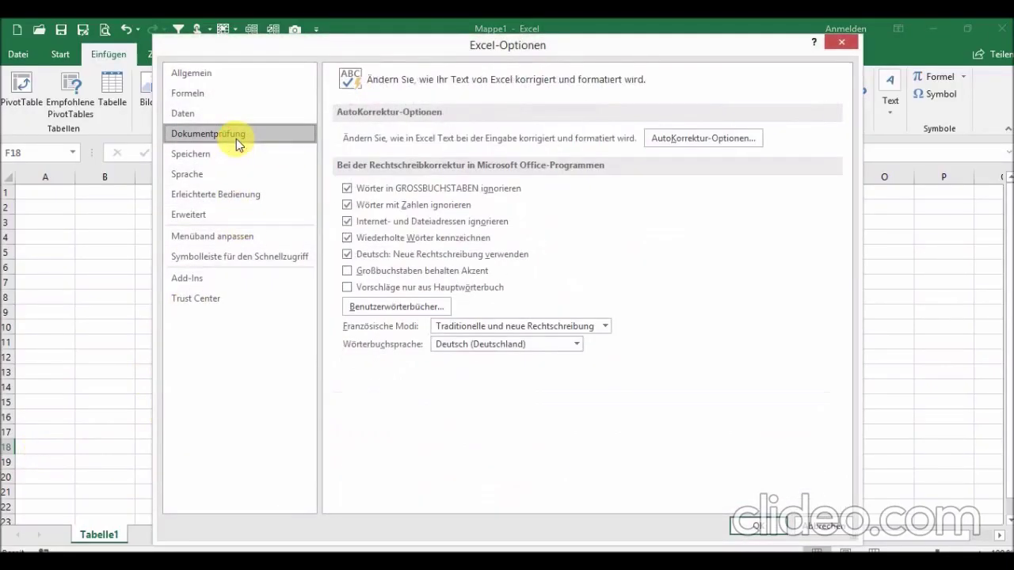
left_click(681, 143)
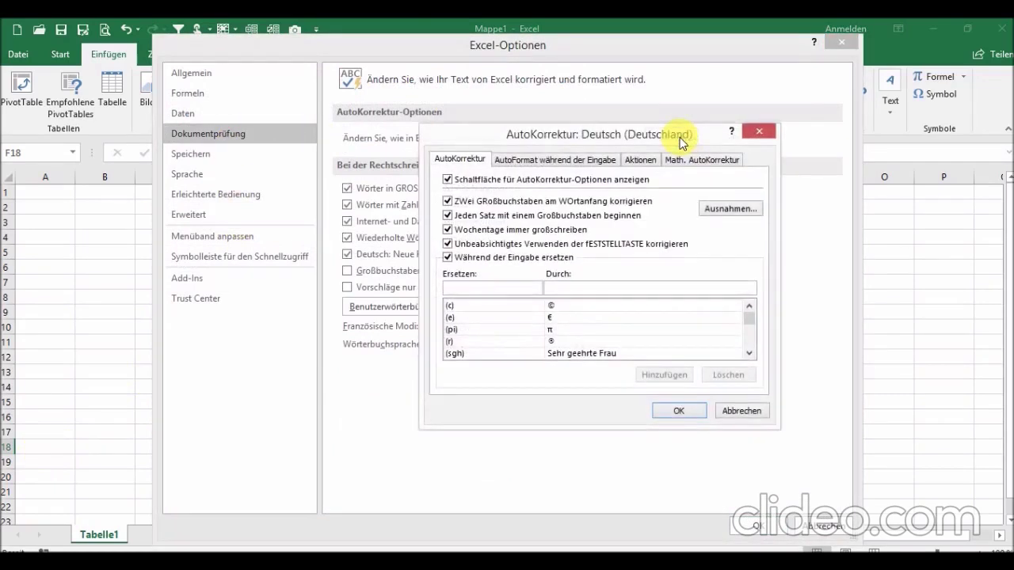
left_click(467, 290)
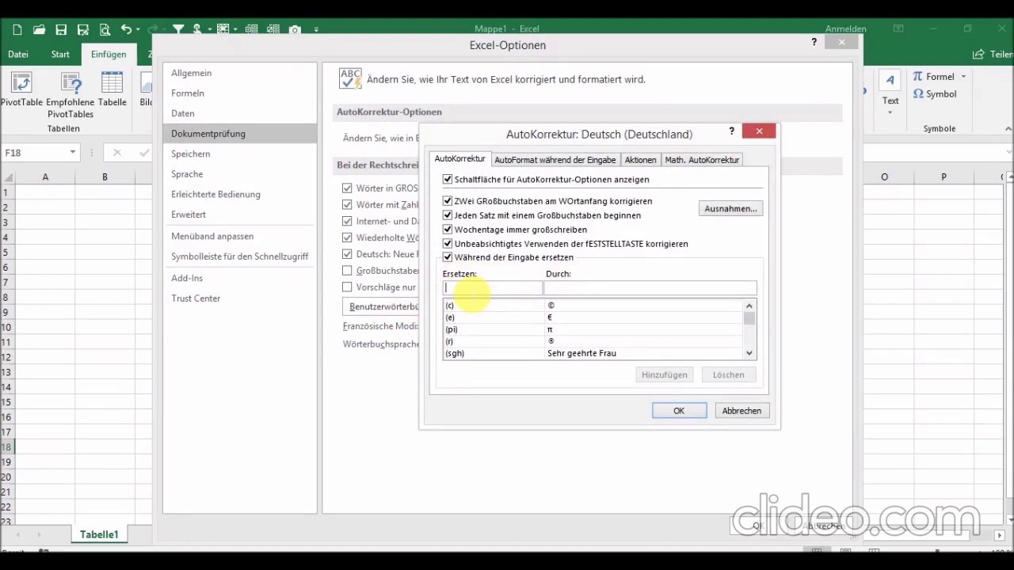
type("(delta")
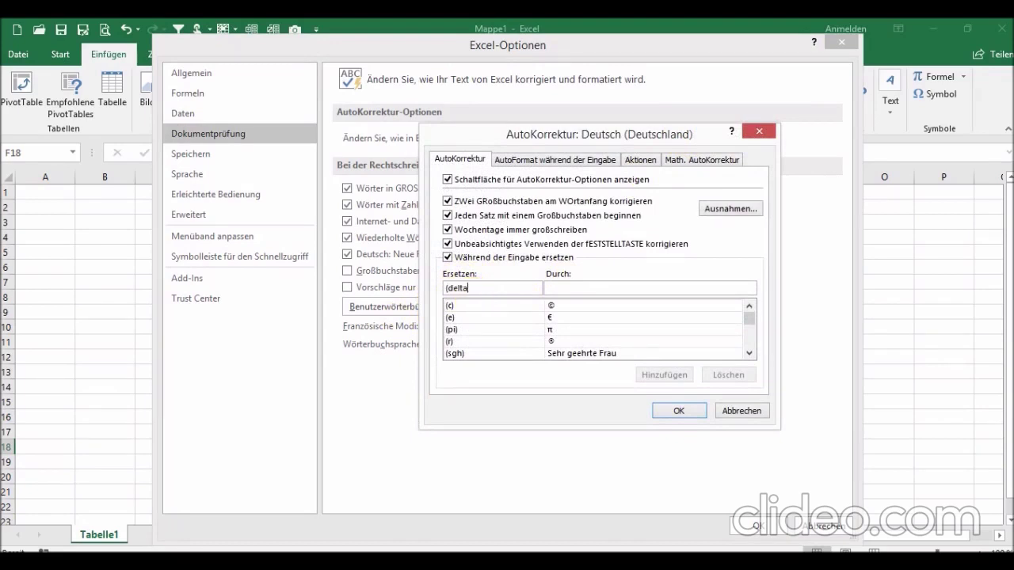
type(")")
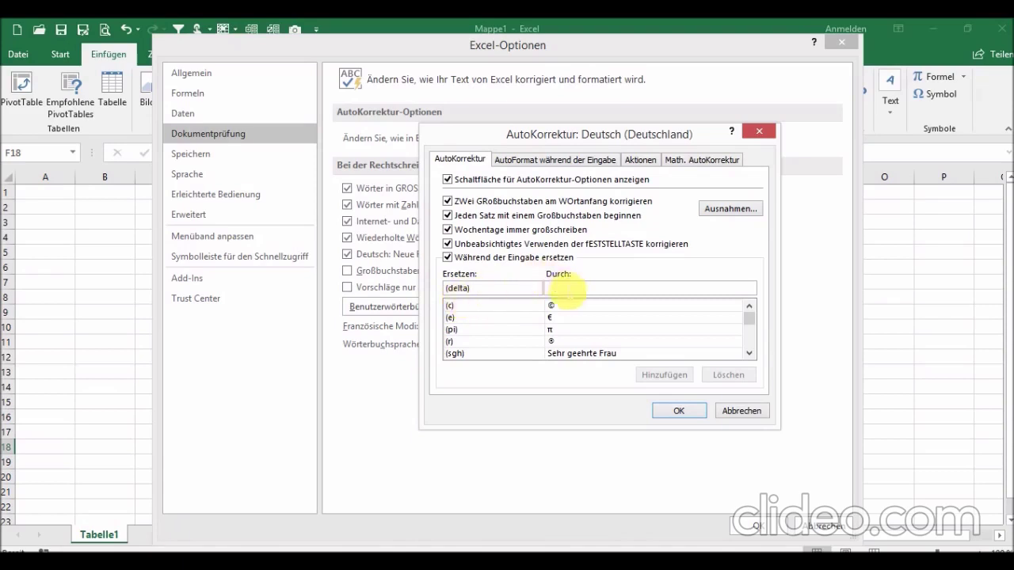
left_click(568, 289)
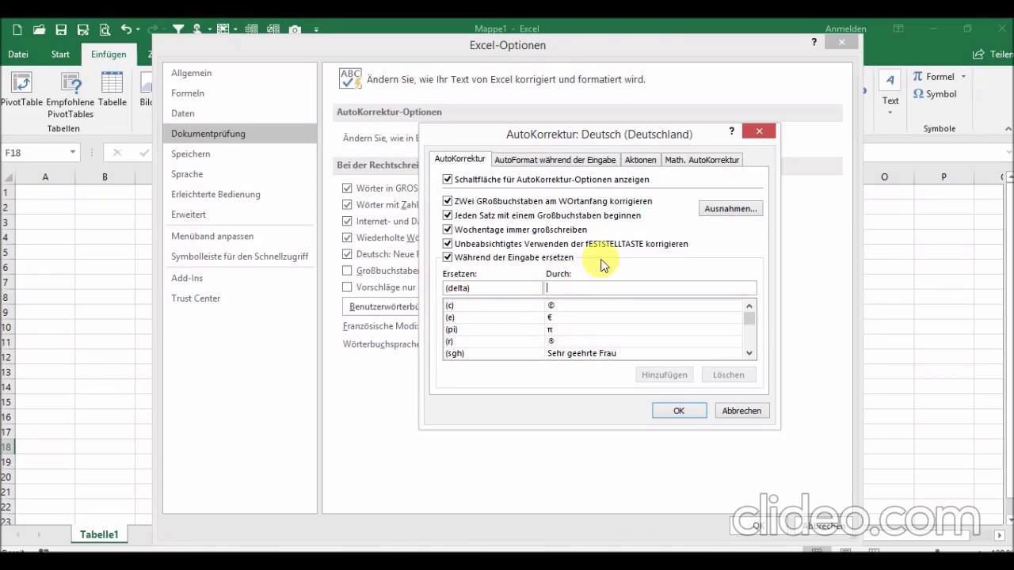
type("Δ")
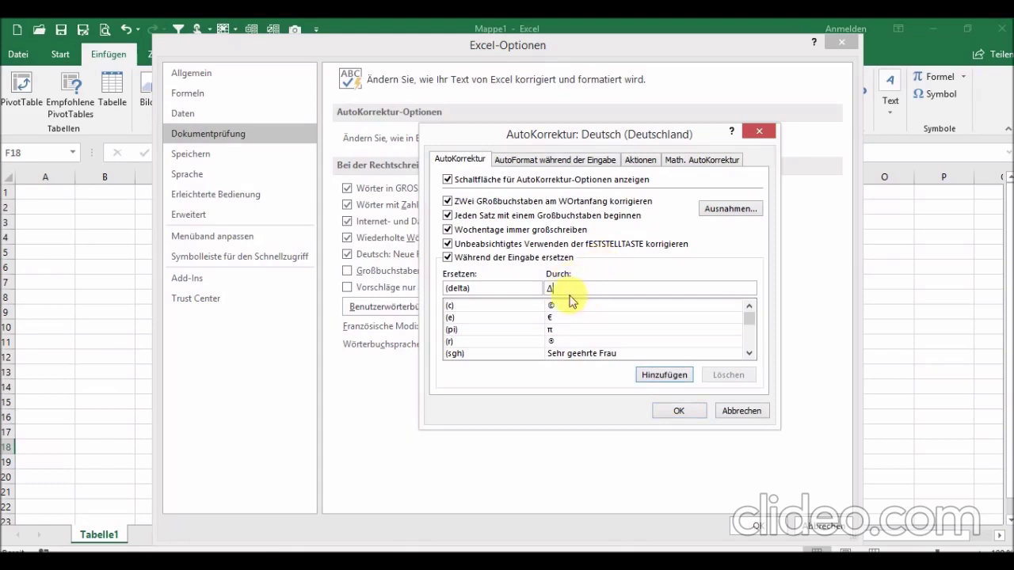
left_click(650, 381)
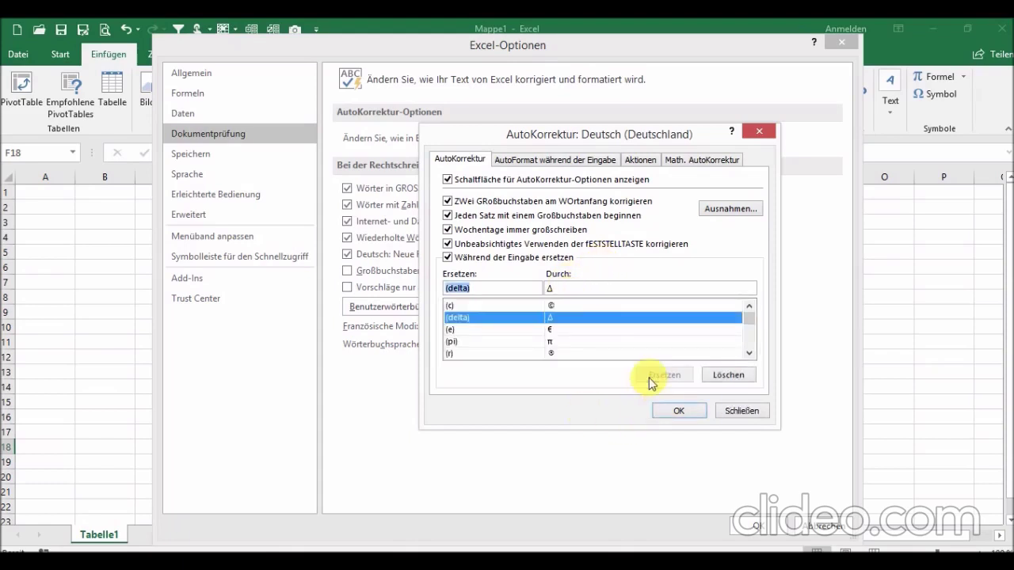
left_click(677, 409)
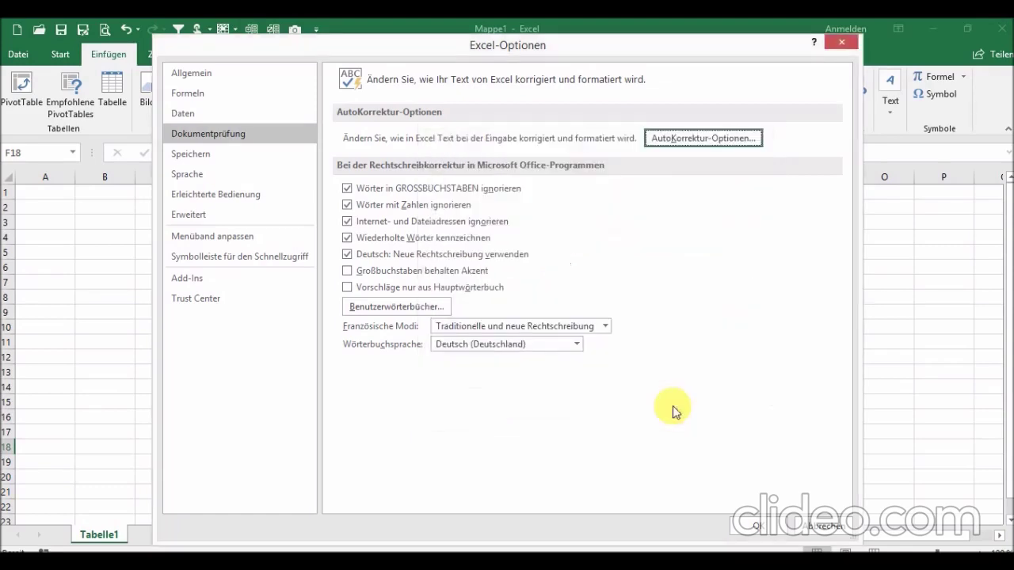
left_click(754, 526)
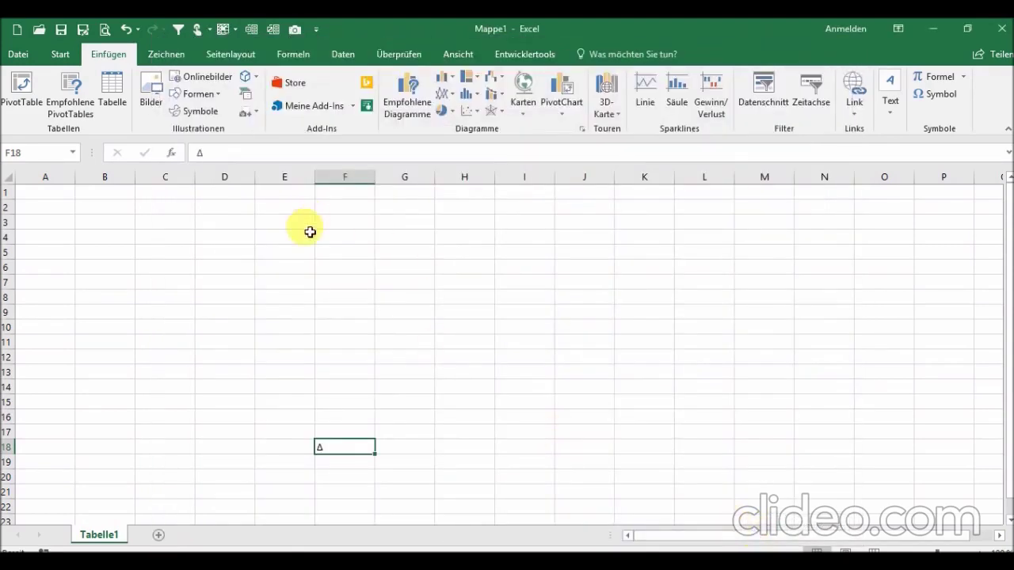
Type (delta) into F5 to confirm it converts to Δ, then clear the sheet
left_click(340, 255)
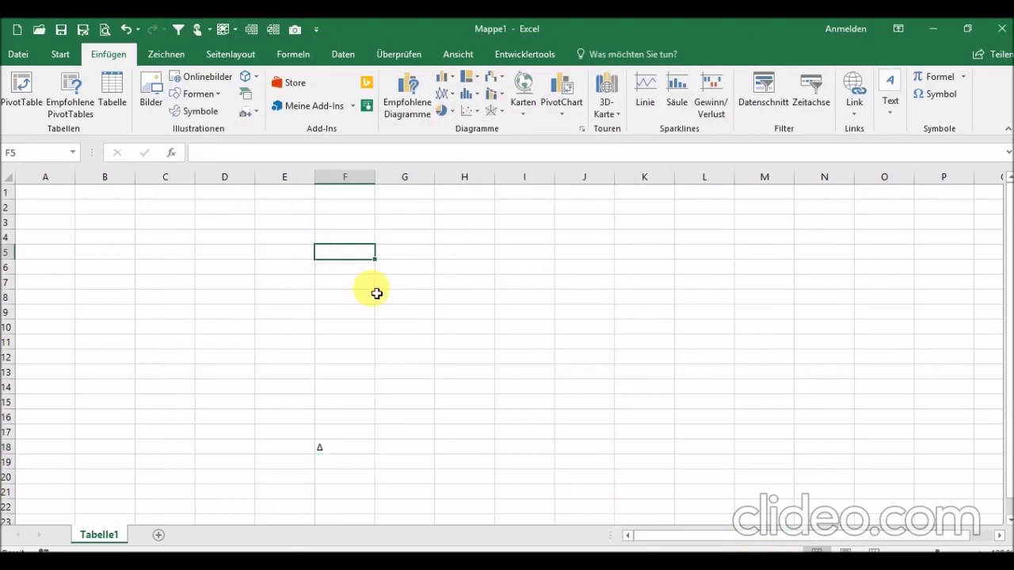
type("(delta)")
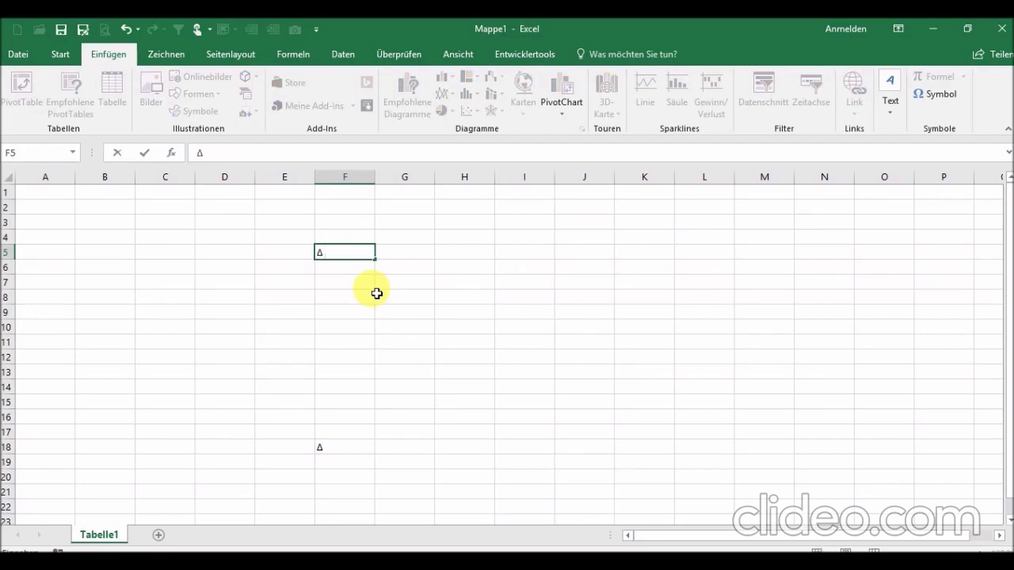
key("Return")
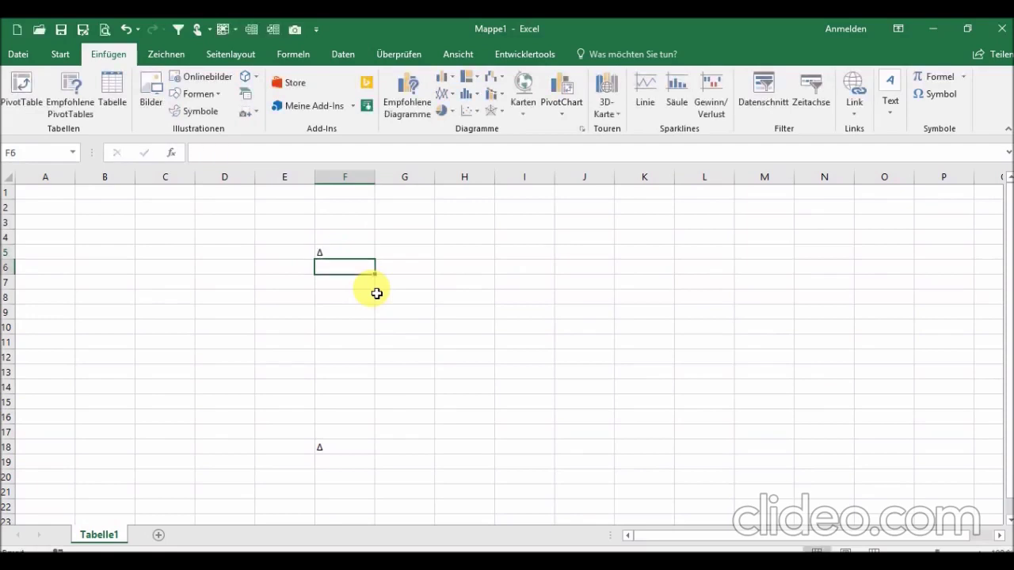
left_click(348, 305)
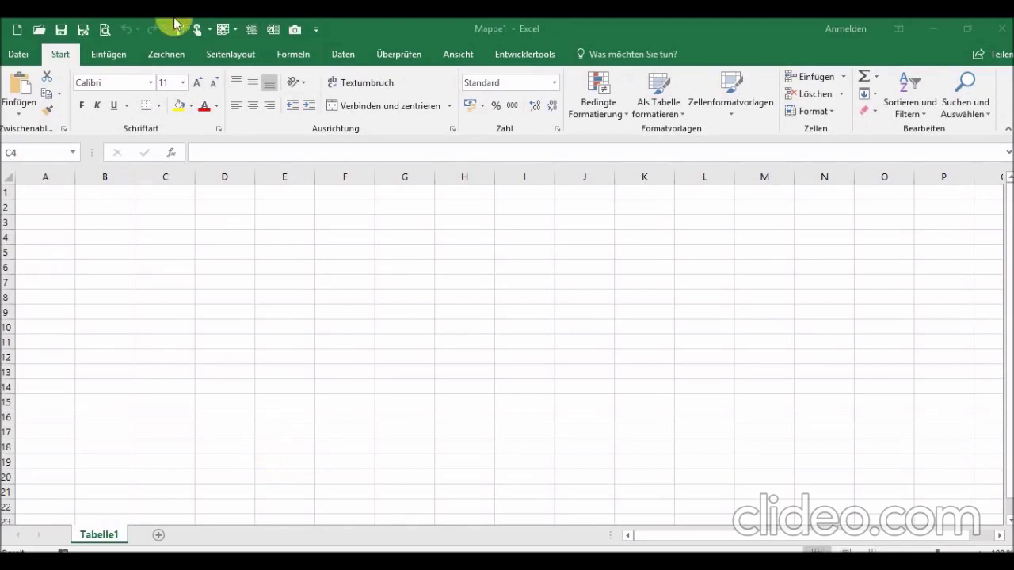
left_click(116, 57)
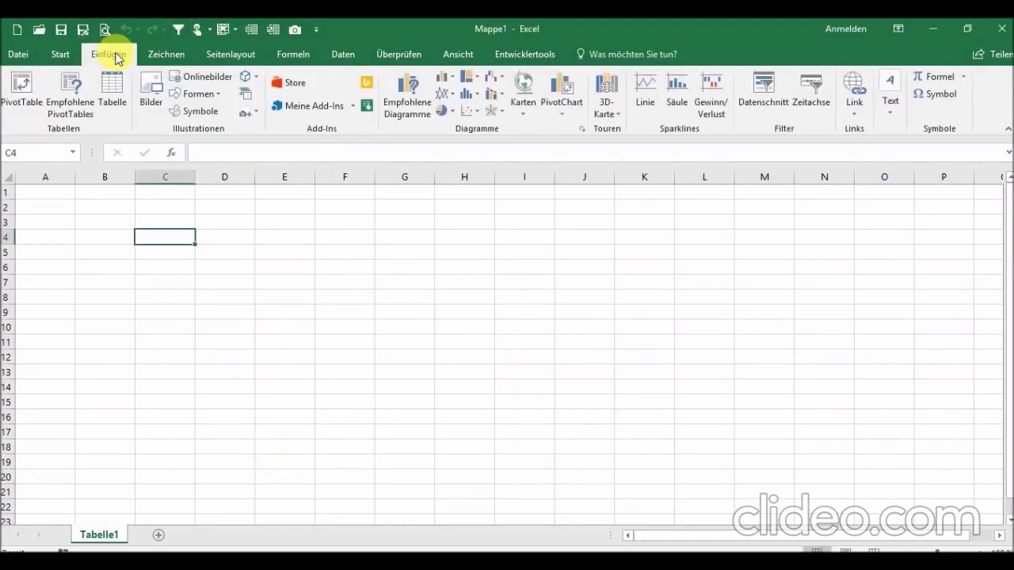
Insert the Ø character (code 00D8) into cell C4 through the Symbol dialog
left_click(939, 98)
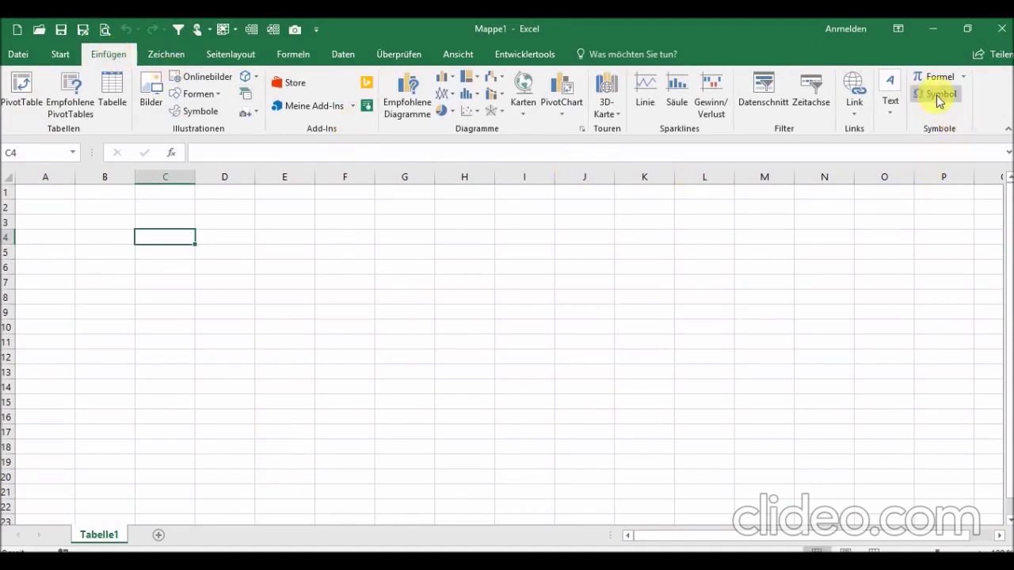
left_click(935, 98)
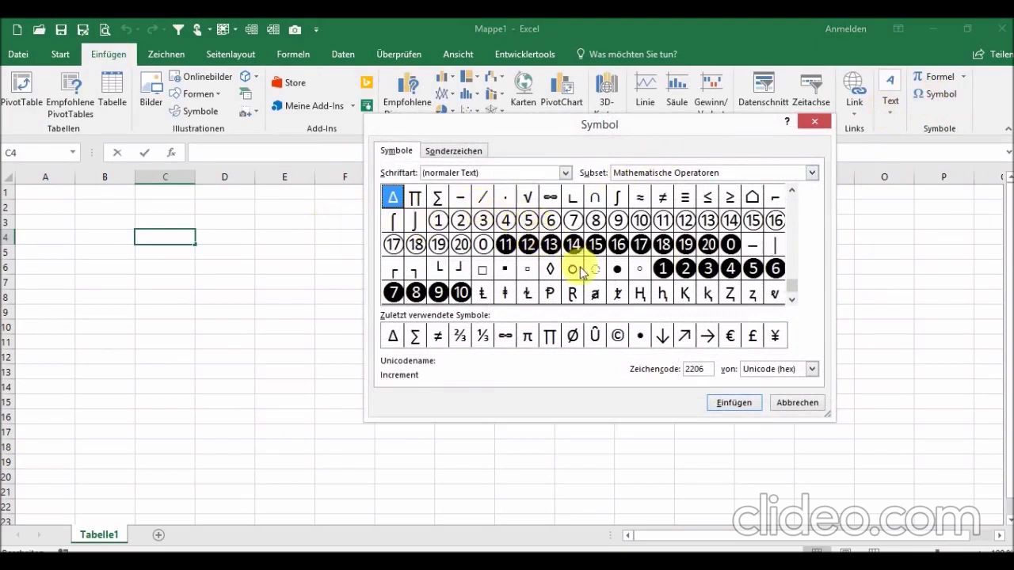
left_click_drag(713, 370, 626, 370)
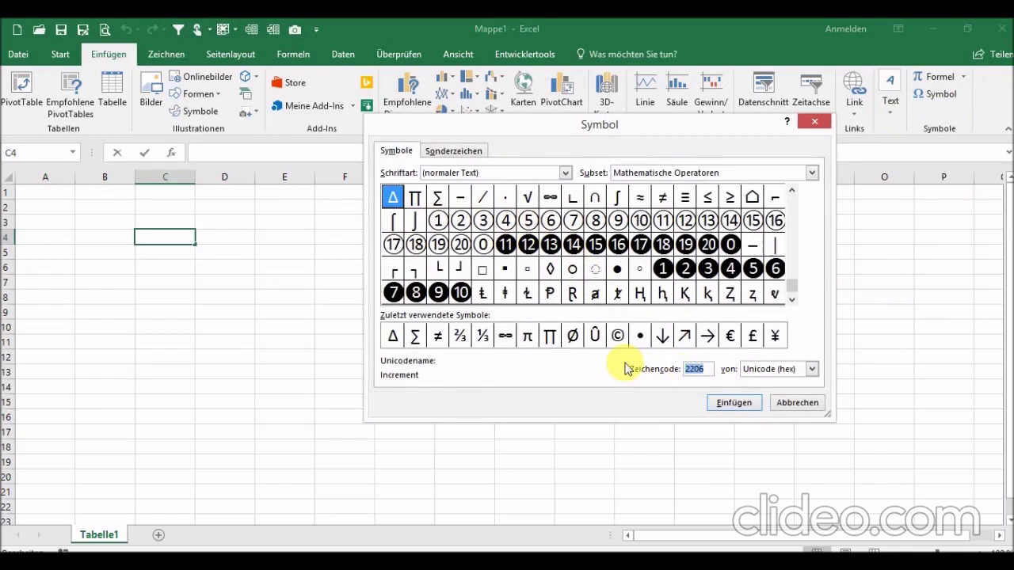
type("00D")
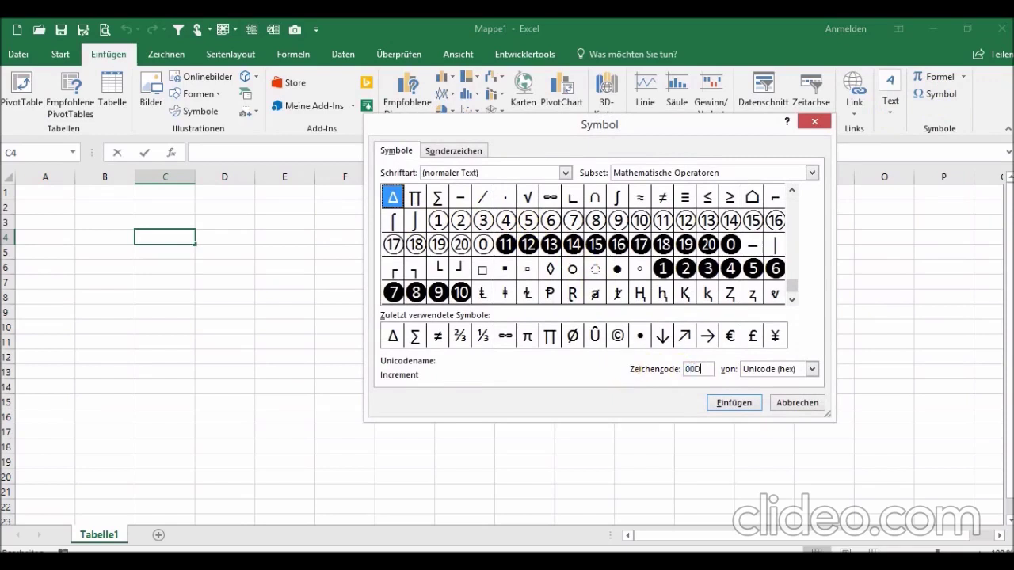
type("8")
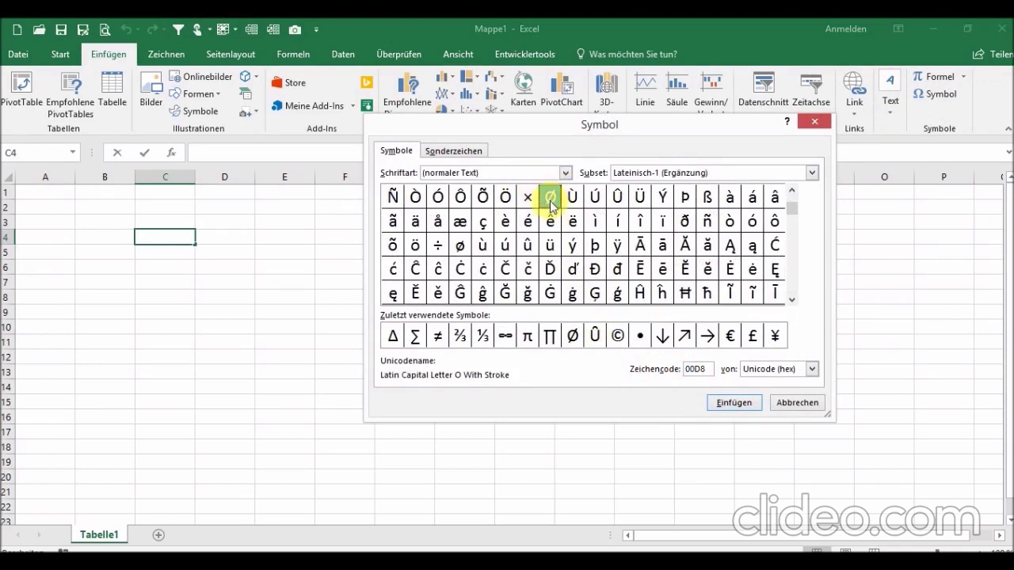
left_click(727, 405)
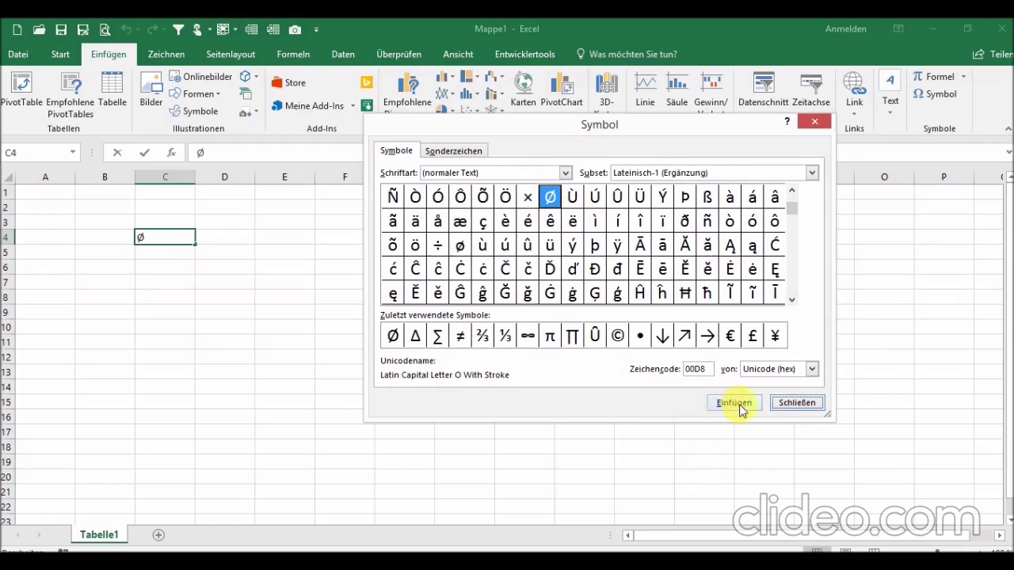
left_click(790, 408)
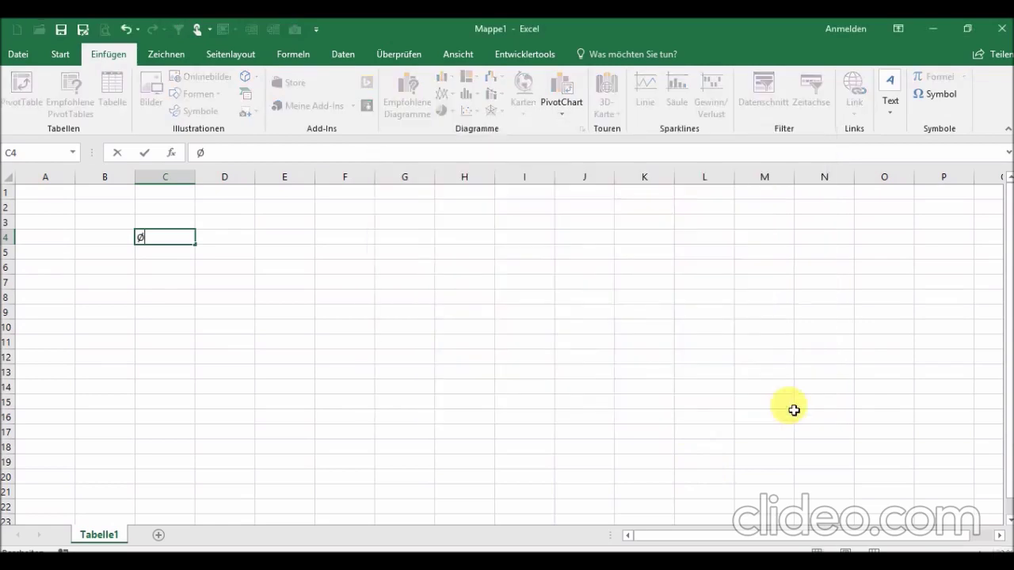
Select the Ø in C4's formula-bar contents, then go to the File Info page
left_click(180, 267)
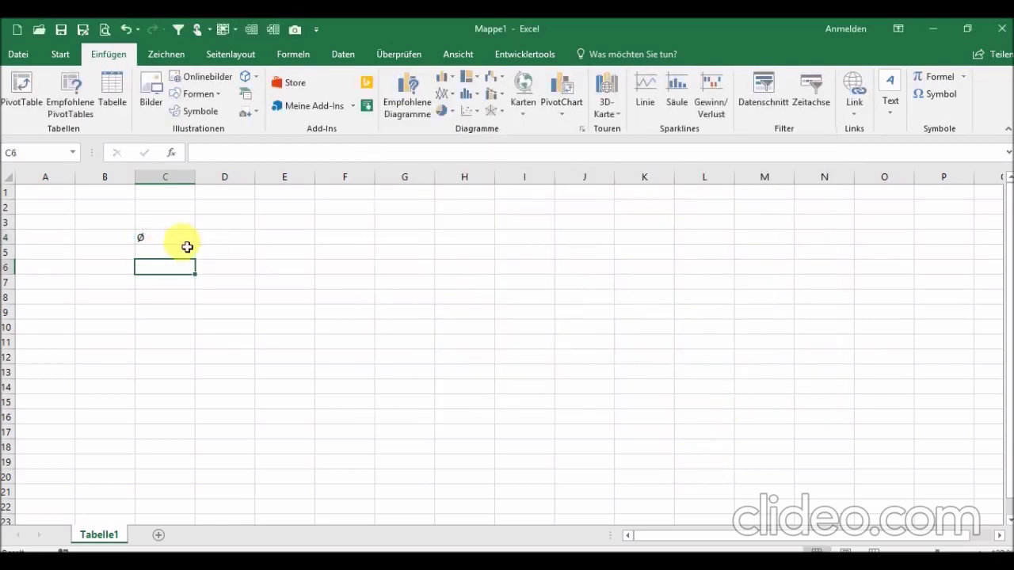
left_click(187, 243)
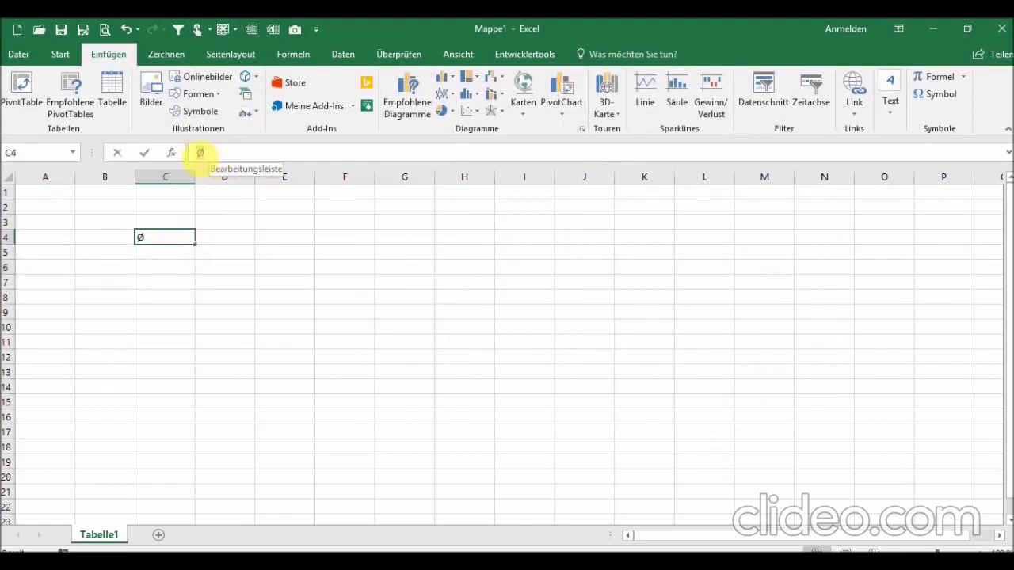
double_click(200, 153)
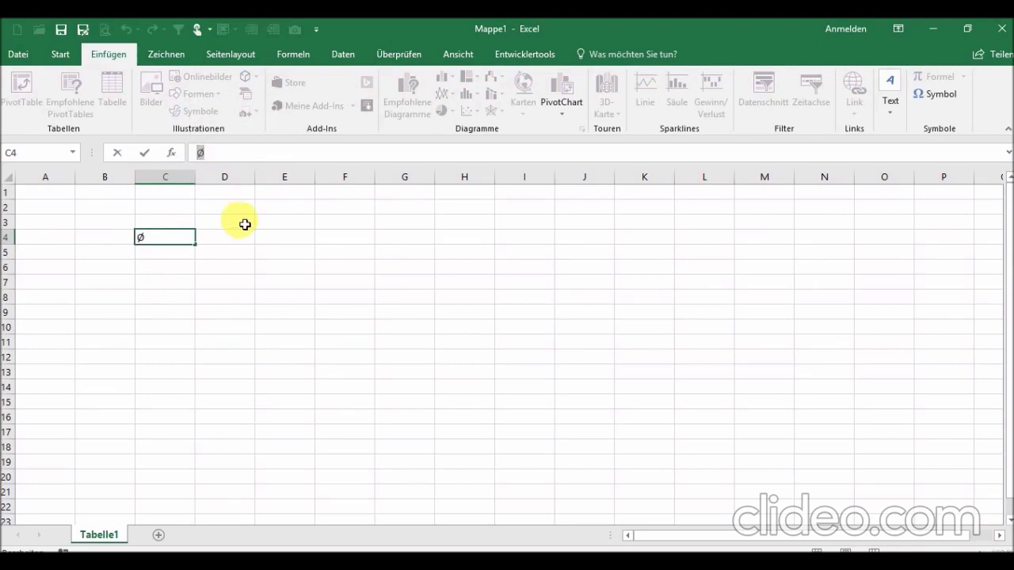
left_click(19, 56)
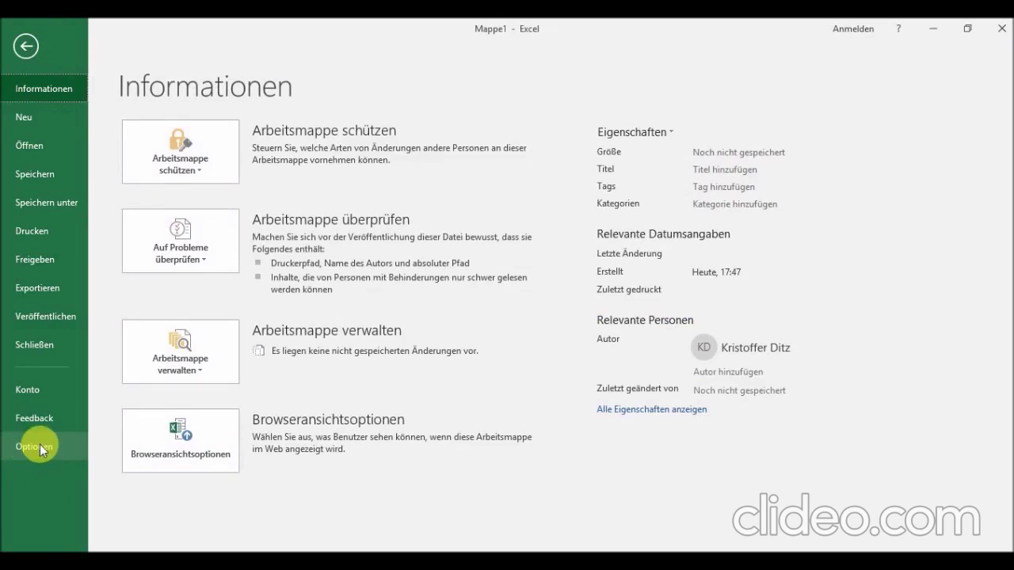
In Proofing AutoCorrect options, enter (ds) as the text to replace and paste Ø as its replacement
left_click(39, 445)
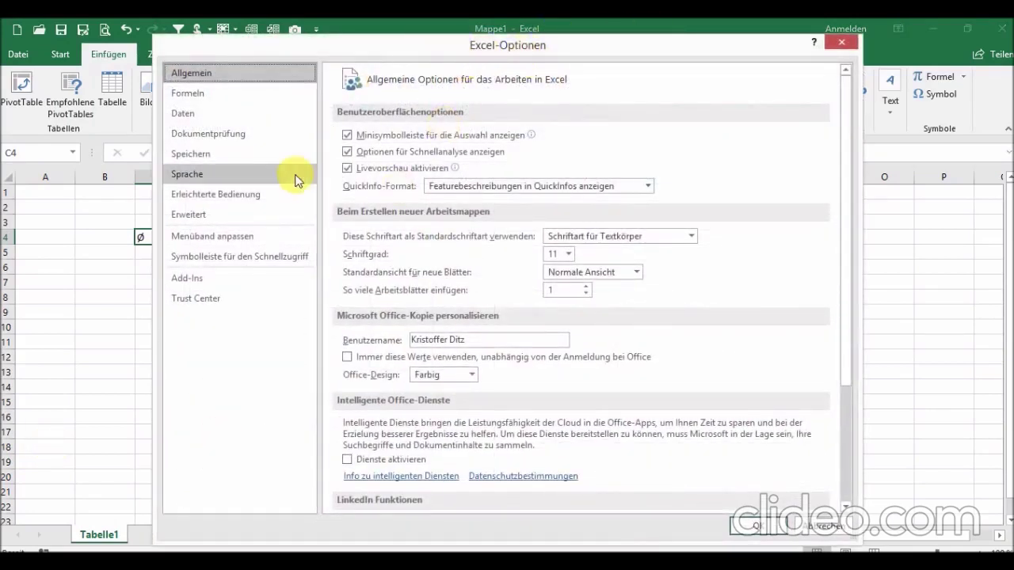
left_click(221, 136)
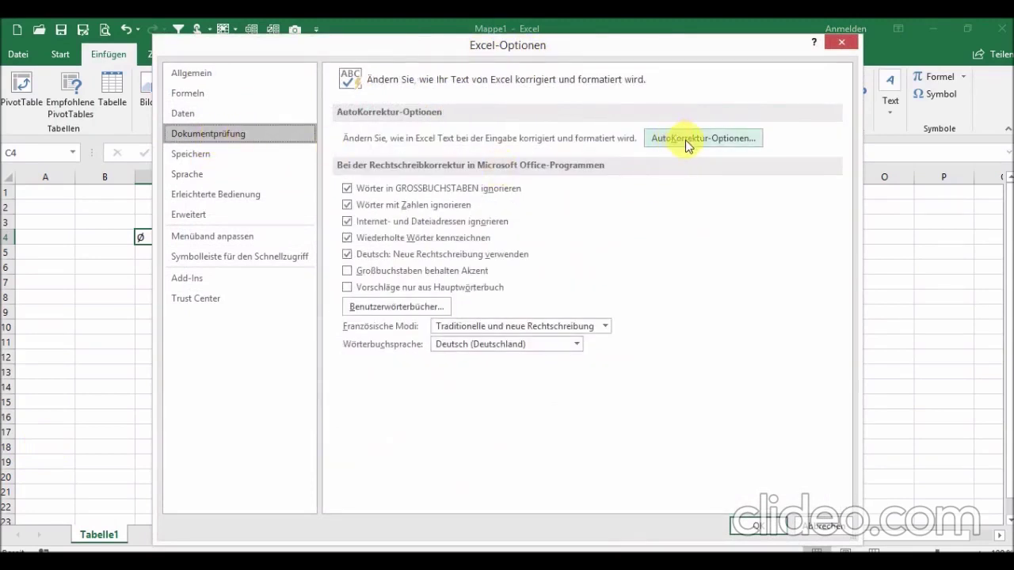
left_click(685, 139)
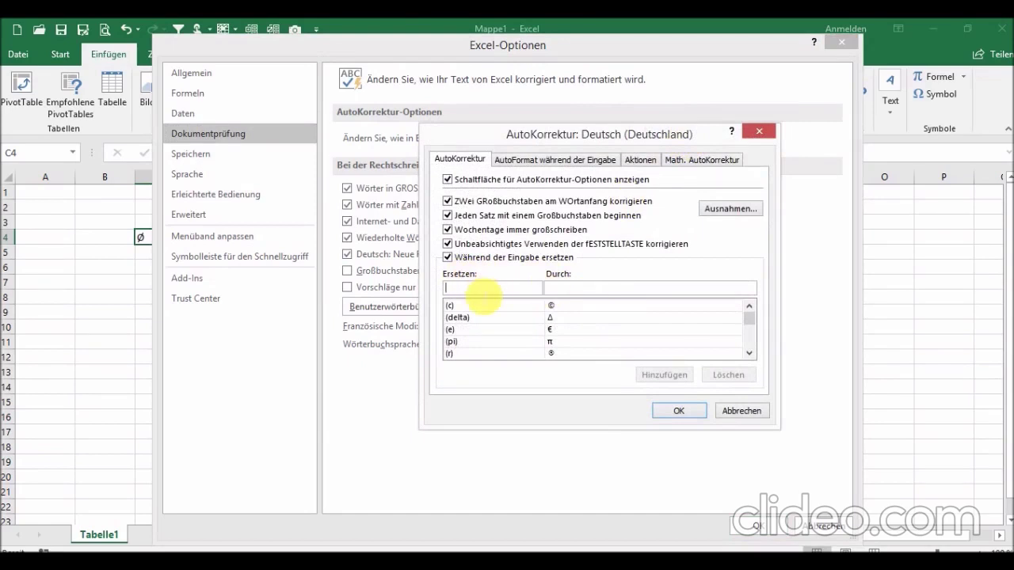
type("(ds")
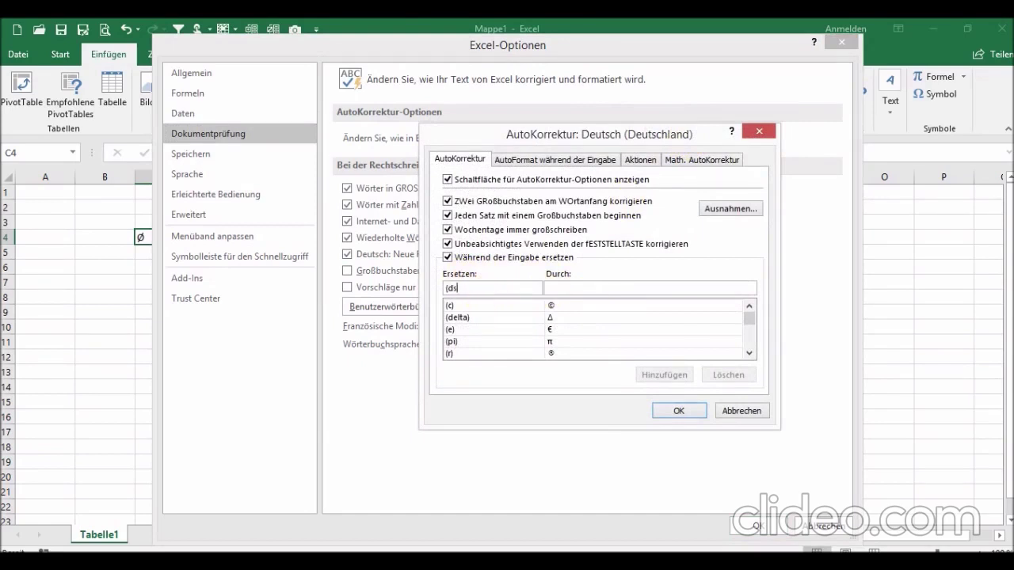
type(")")
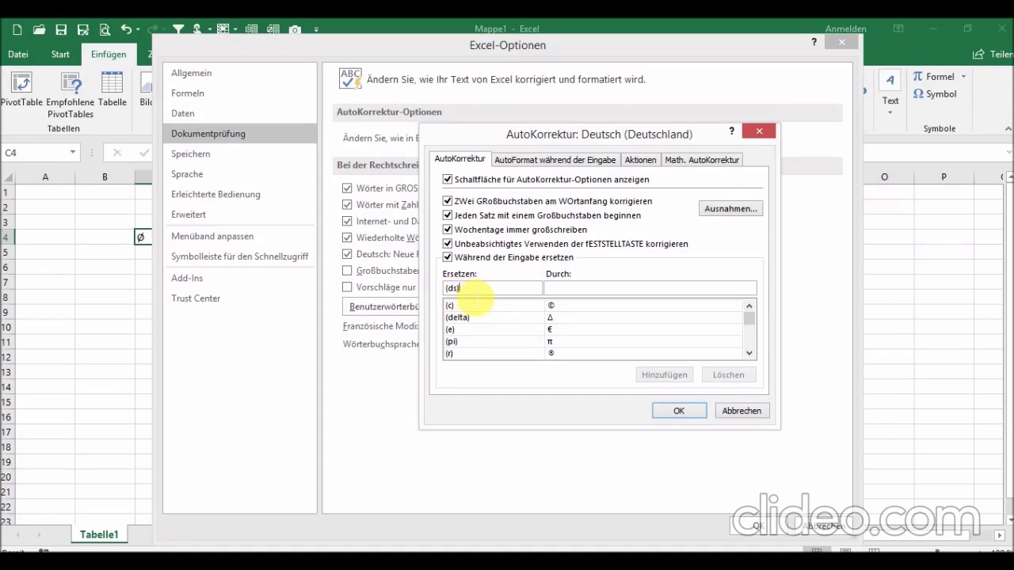
left_click(568, 291)
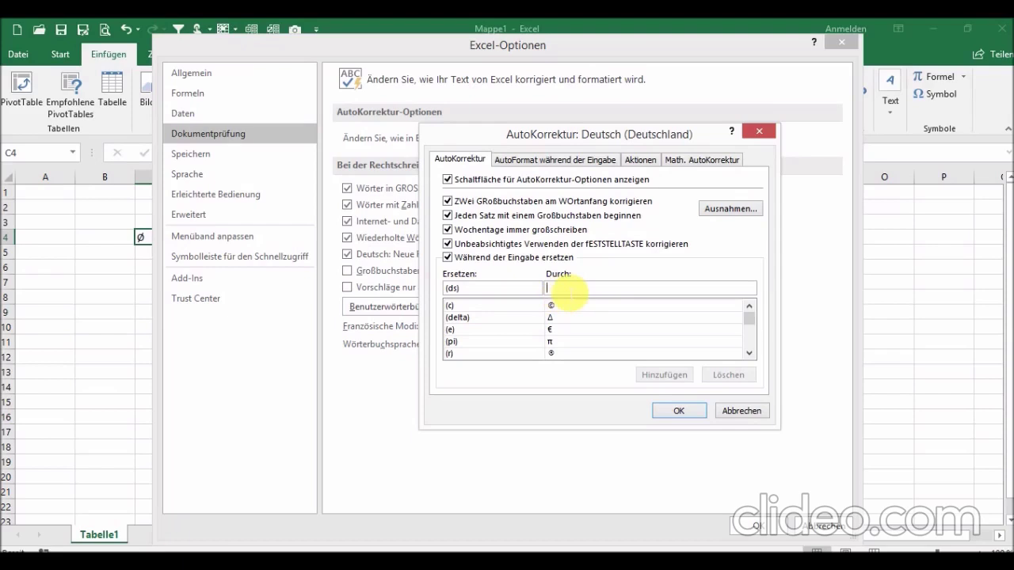
type("Ø")
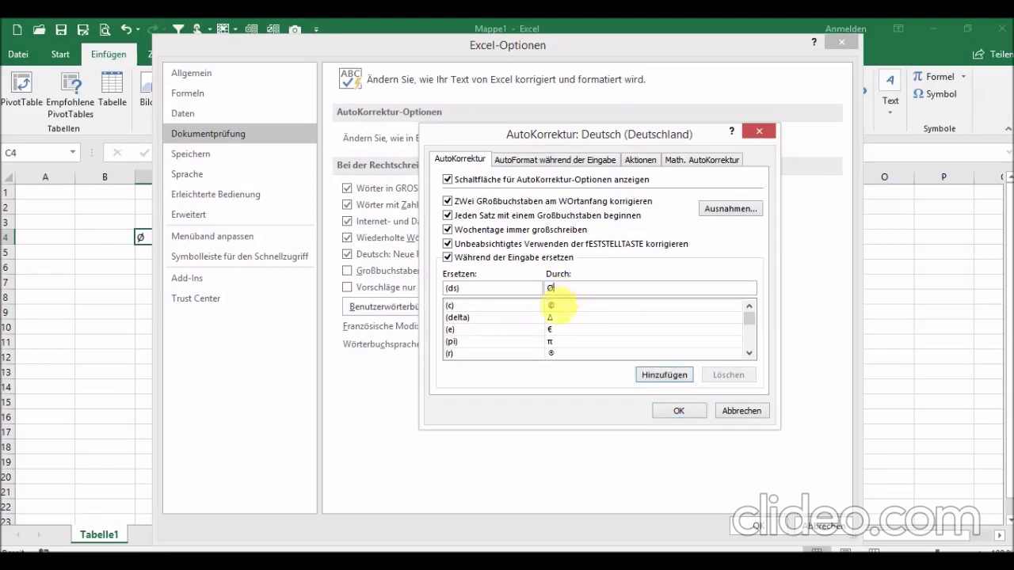
left_click(665, 377)
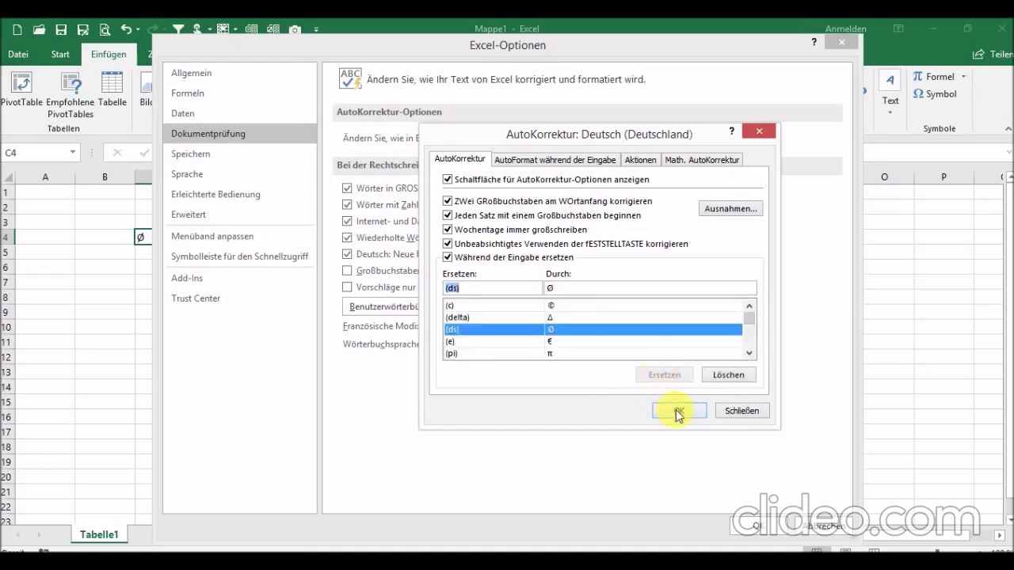
Confirm both options dialogs, then type (ds) in F4 and F5 to verify they become Ø
left_click(676, 410)
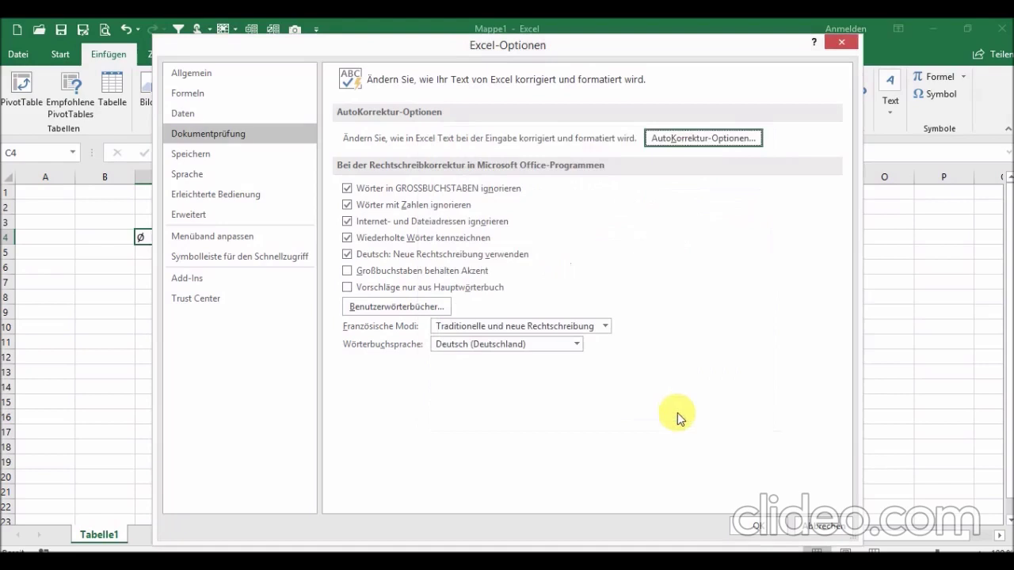
left_click(775, 535)
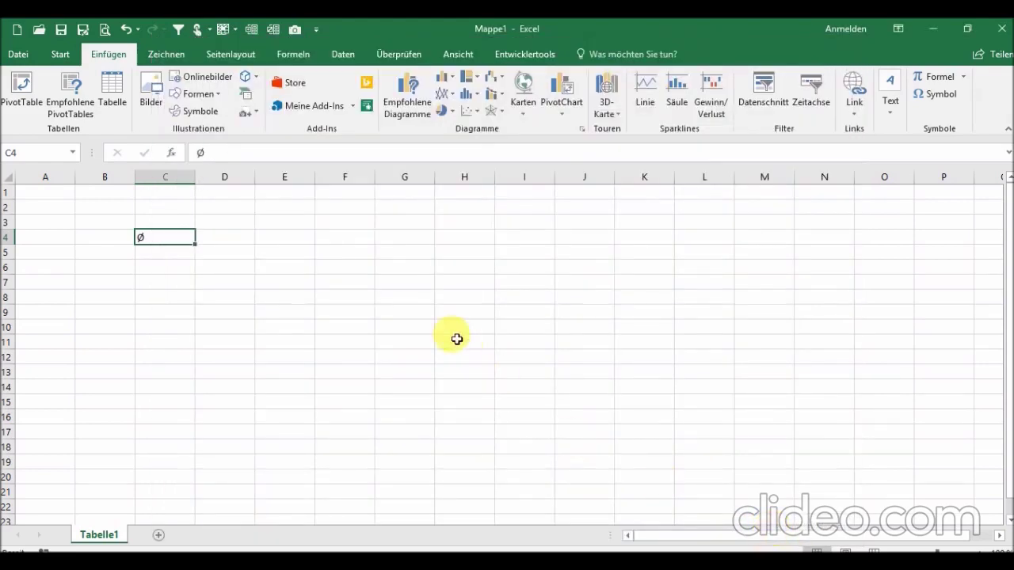
left_click(342, 241)
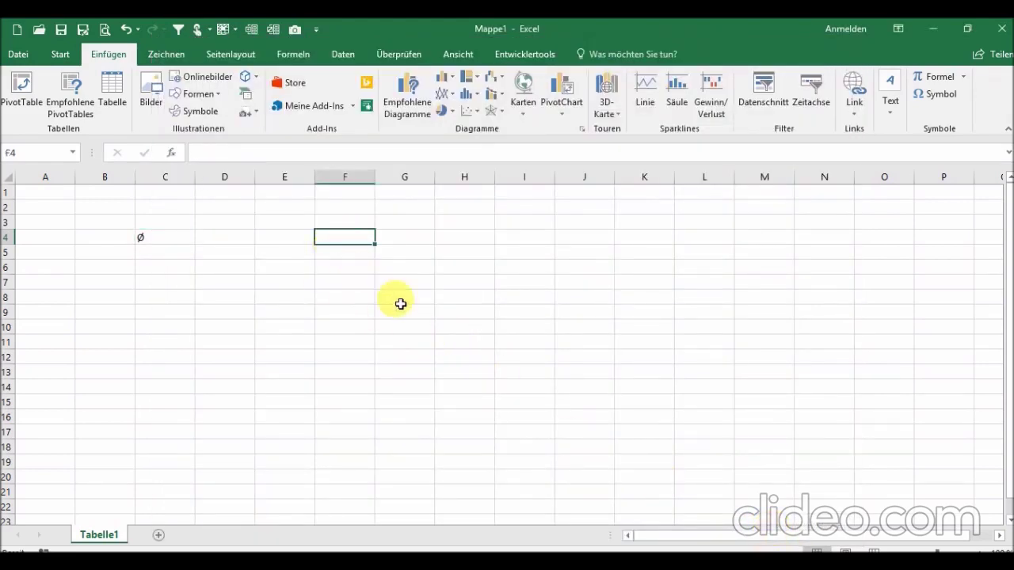
type("(ds)")
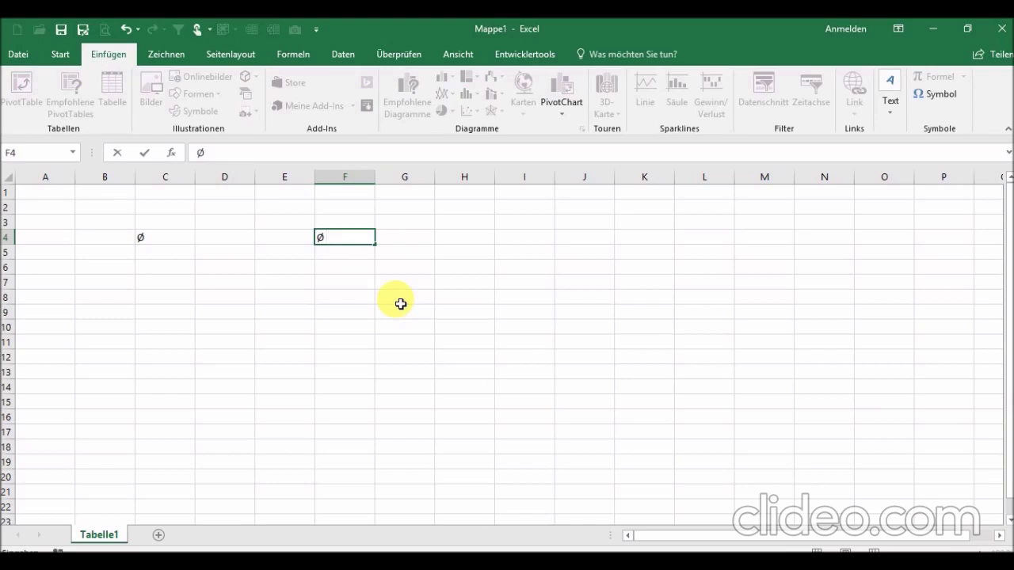
key("Return")
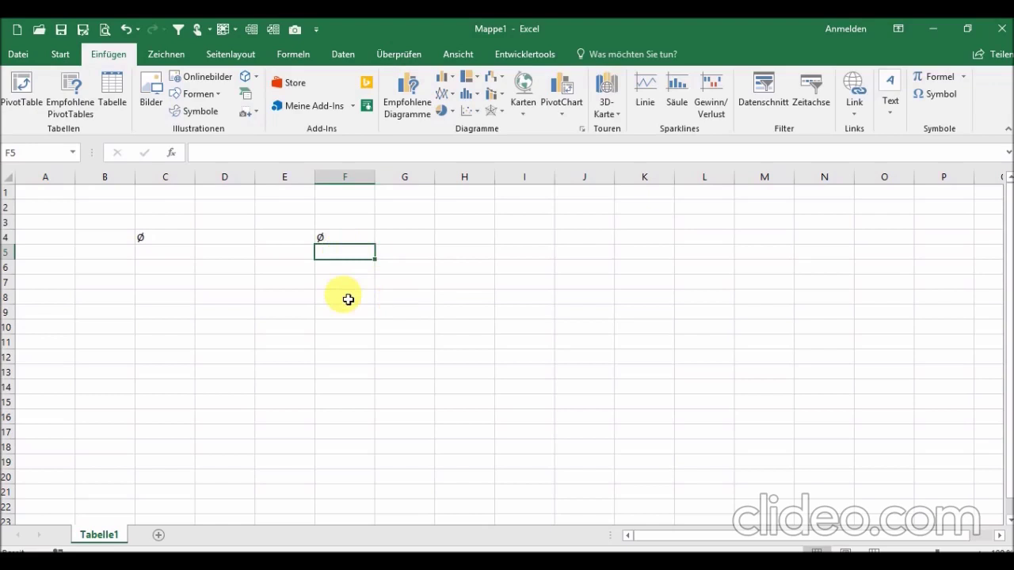
type("(ds)")
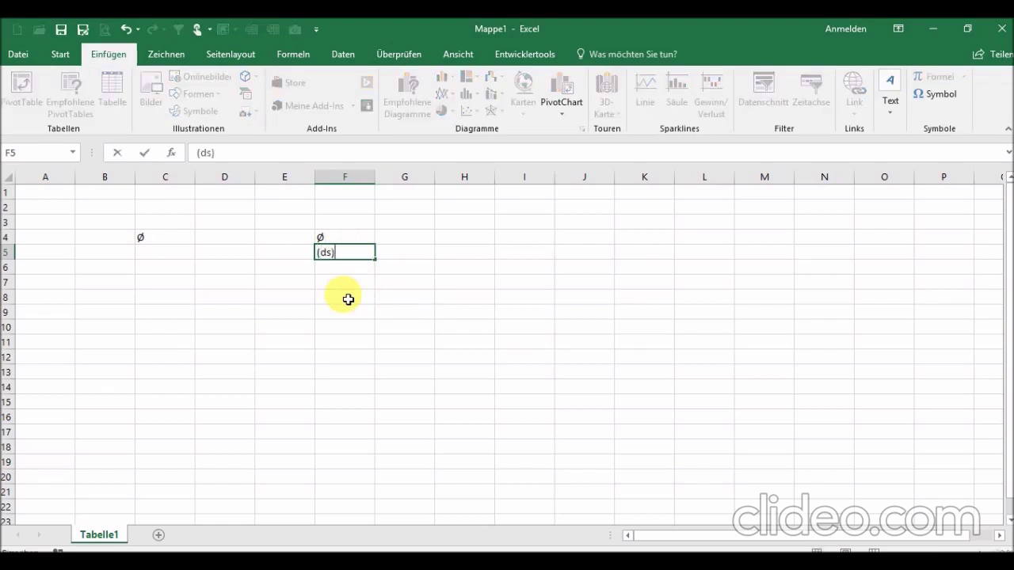
key("Return")
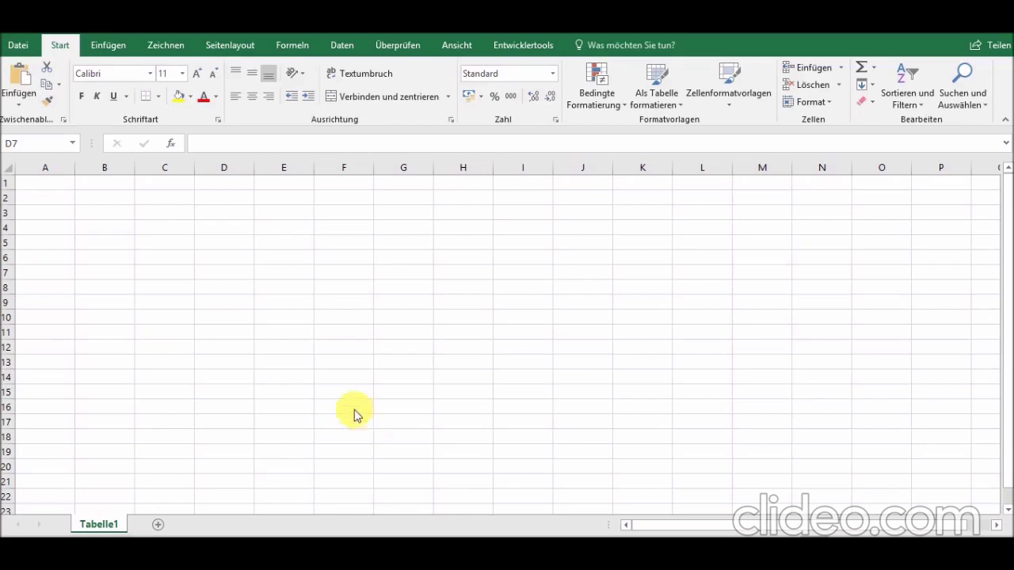
Insert the ∑ summation sign (code 2211) into cell D7 via the Symbol dialog
left_click(111, 47)
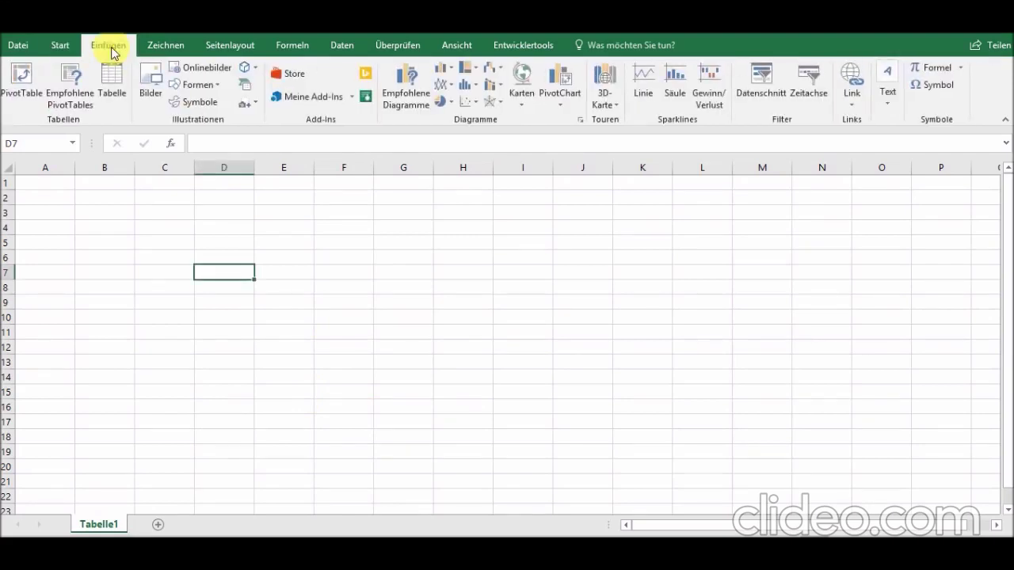
left_click(938, 91)
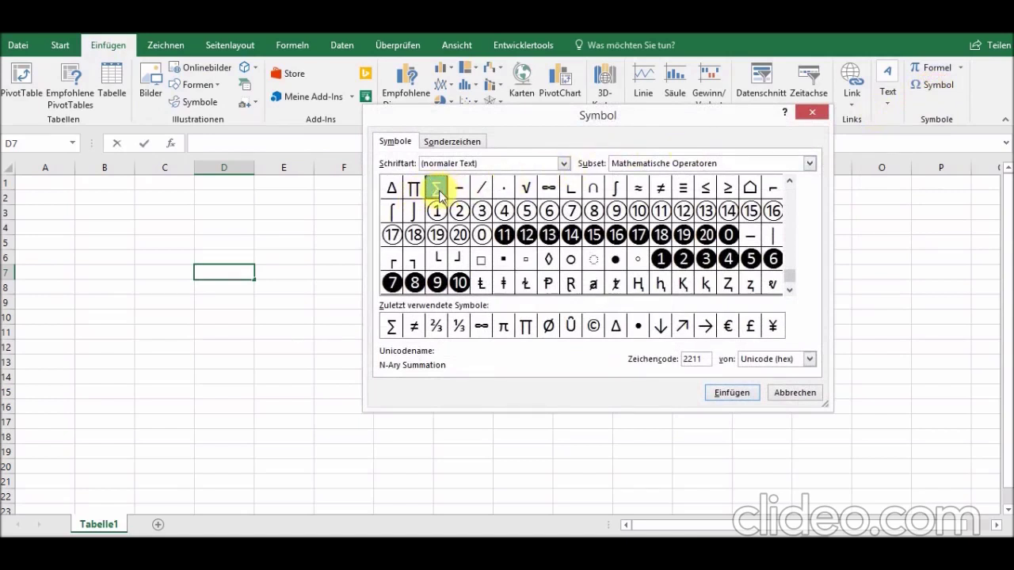
left_click(504, 259)
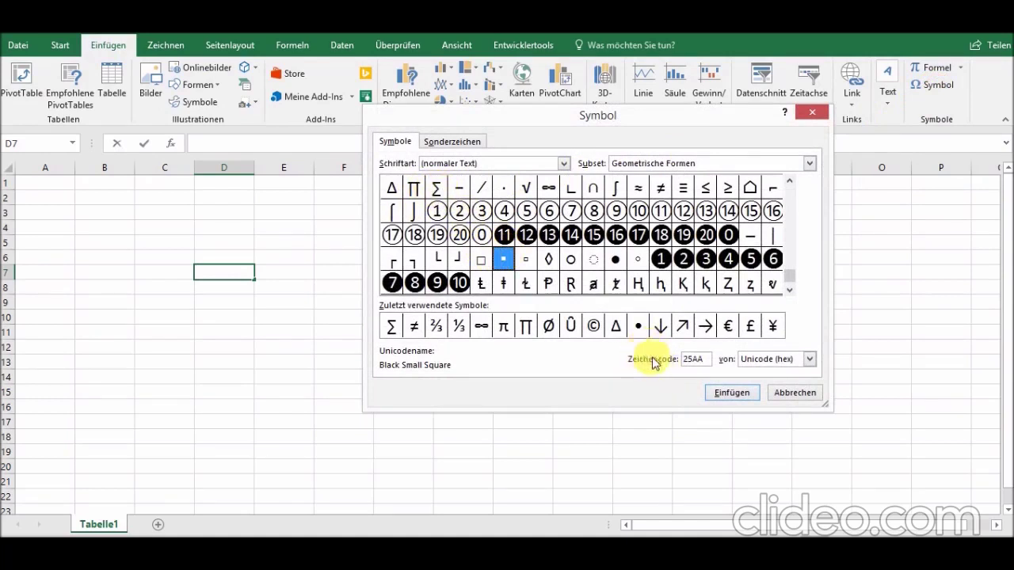
left_click_drag(709, 359, 658, 355)
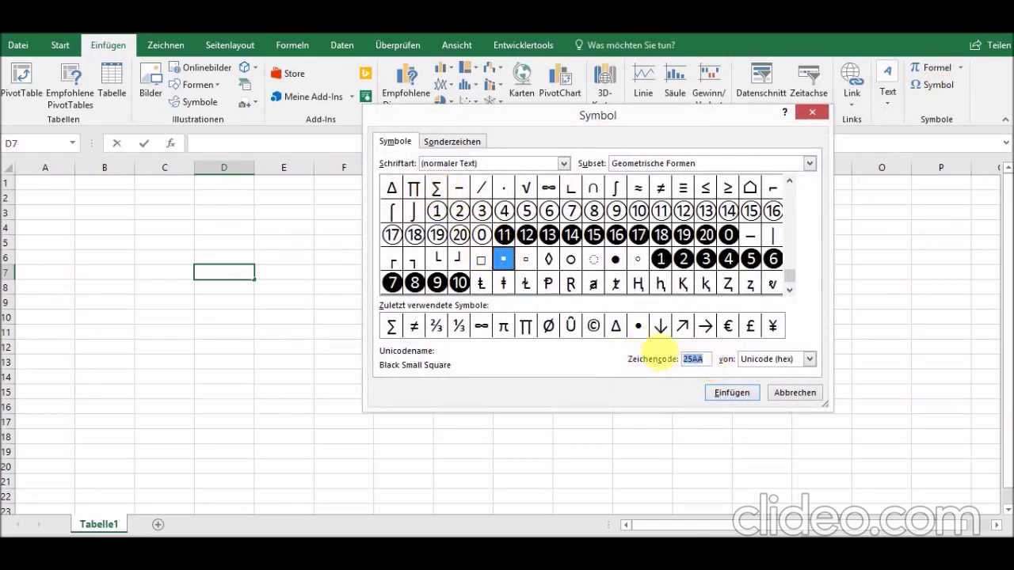
type("2211")
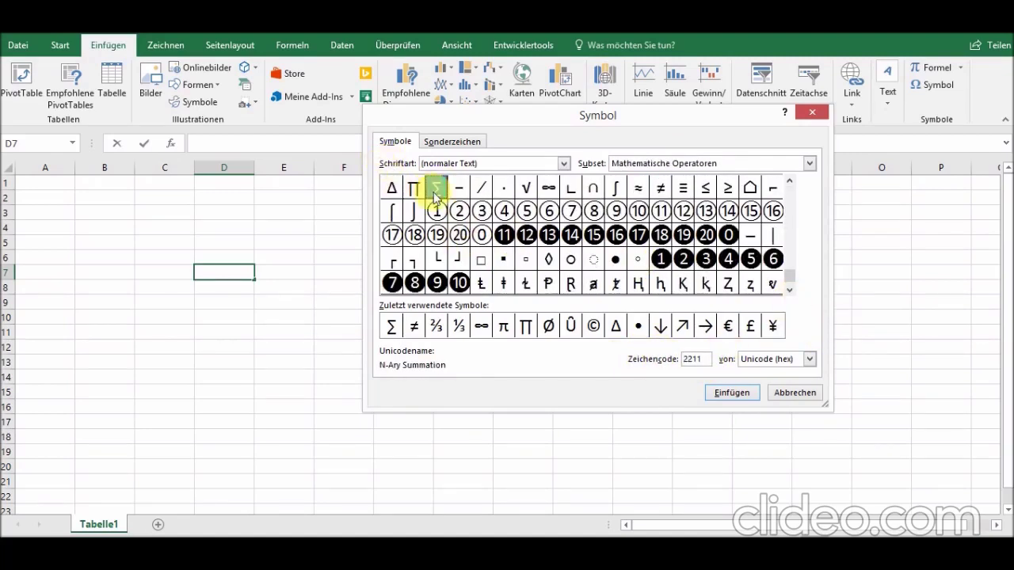
left_click(741, 398)
left_click(794, 393)
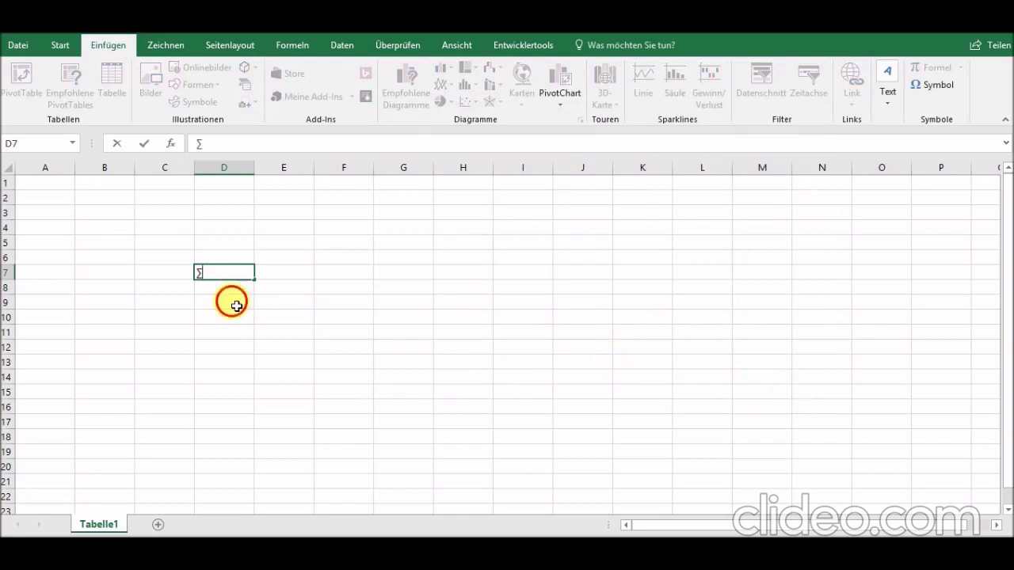
Select the ∑ from D7's formula-bar contents for copying, then go to the File Info page
left_click(236, 306)
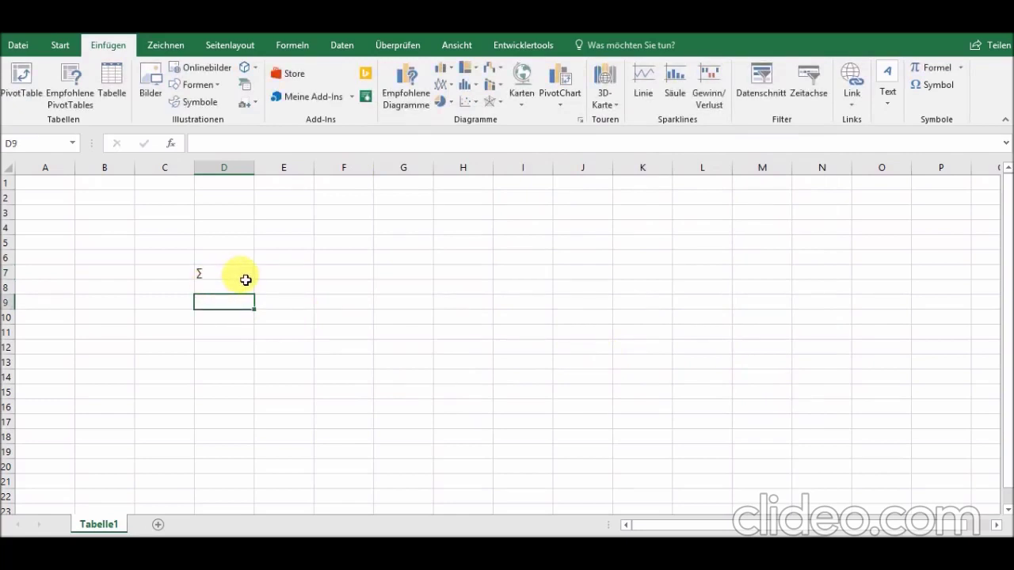
left_click(242, 277)
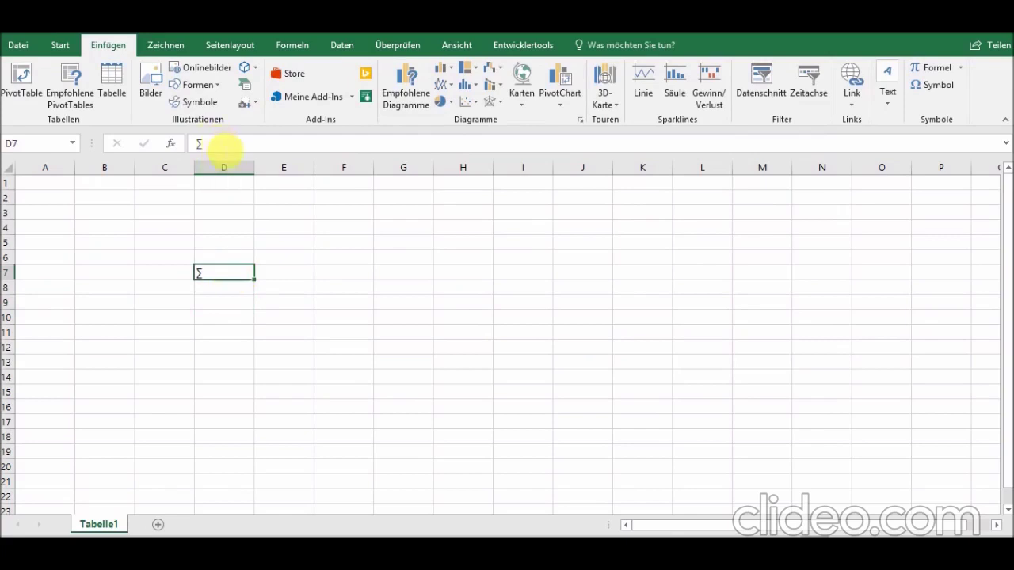
left_click(199, 145)
double_click(200, 143)
key("ctrl+c")
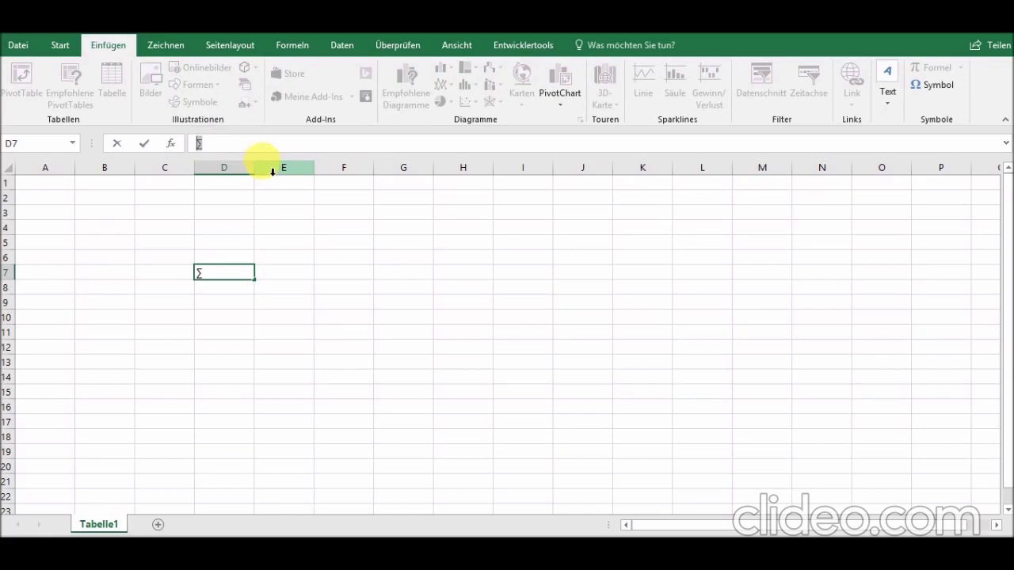
left_click(19, 47)
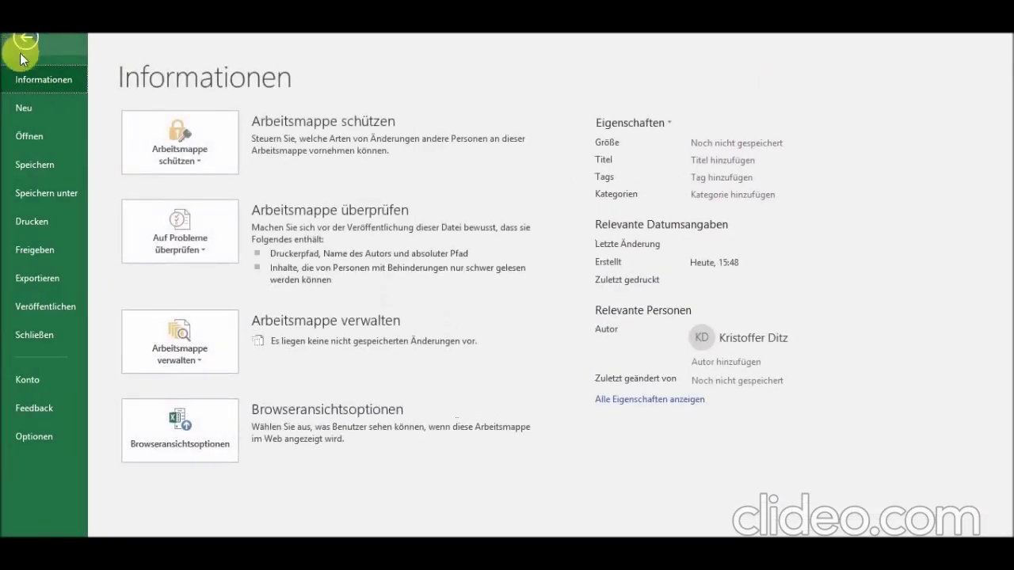
Add an AutoCorrect entry replacing (sum) with the pasted ∑, then confirm both dialogs
left_click(40, 448)
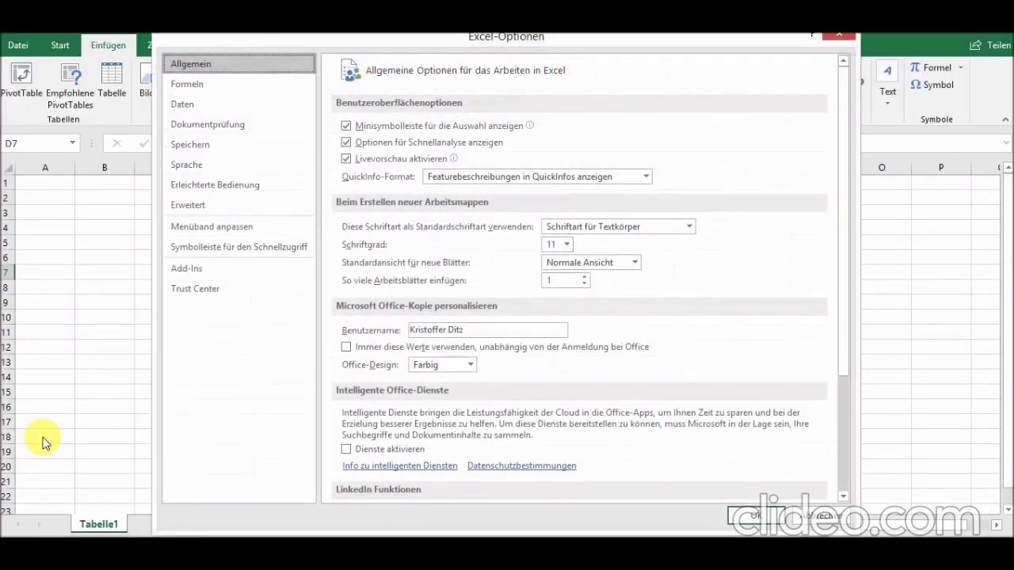
left_click_drag(457, 43, 459, 54)
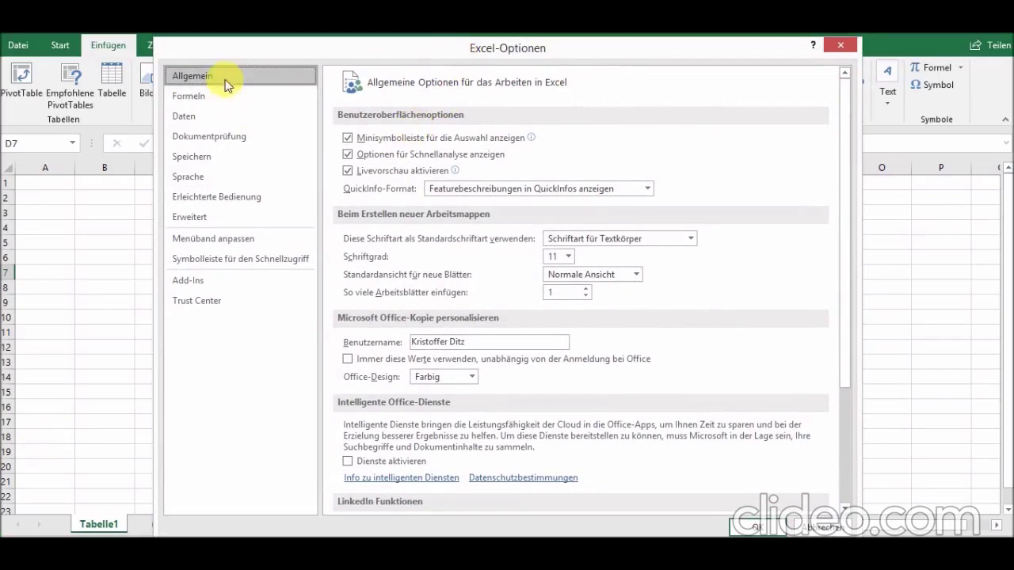
left_click(206, 136)
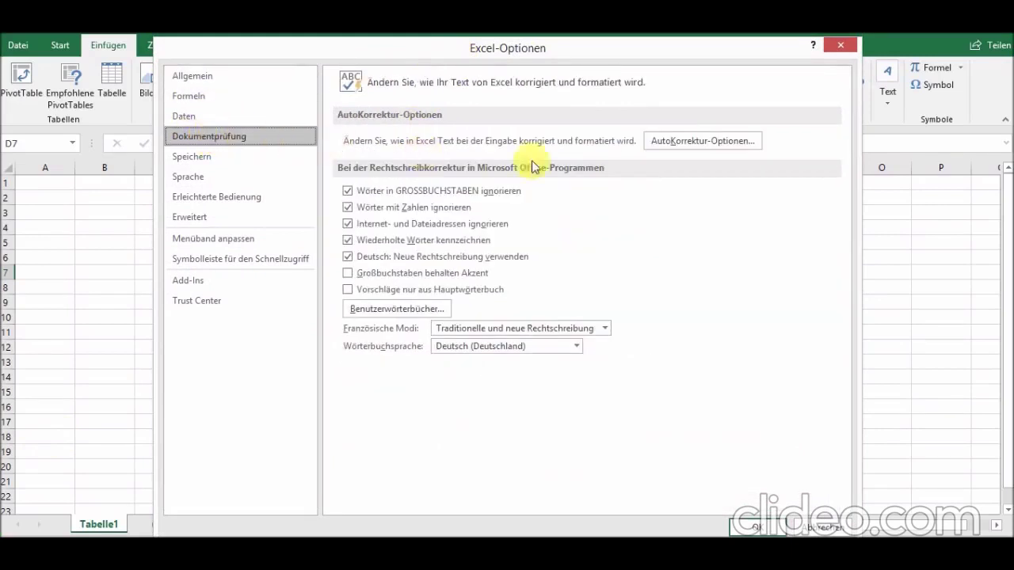
left_click(678, 143)
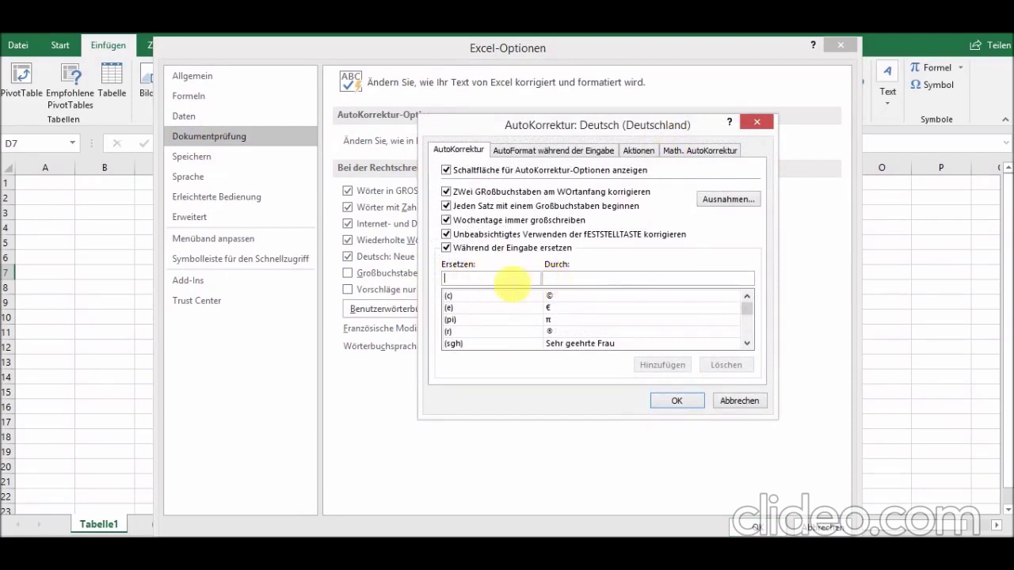
left_click(511, 281)
type("(sum)")
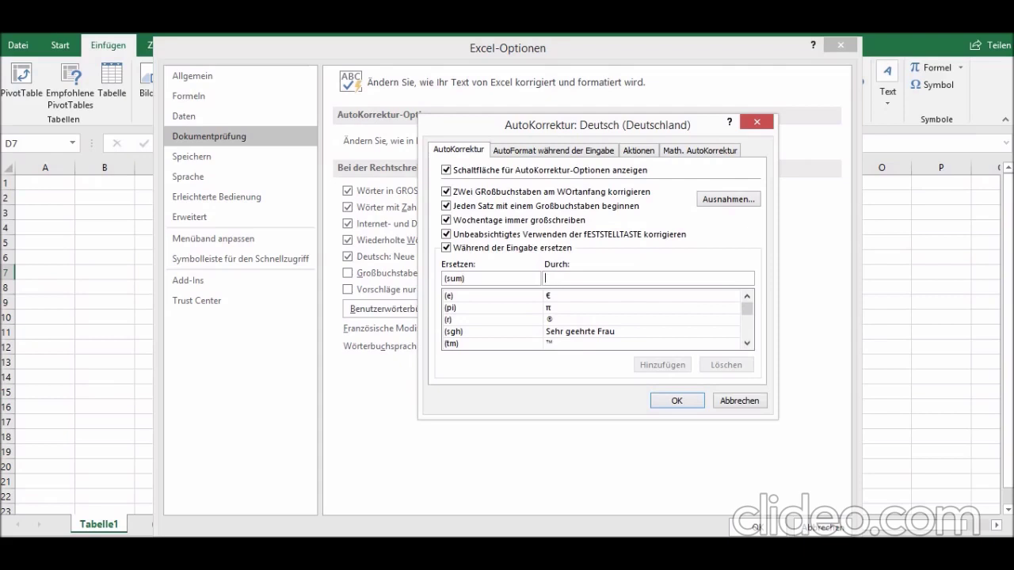
key("ctrl+v")
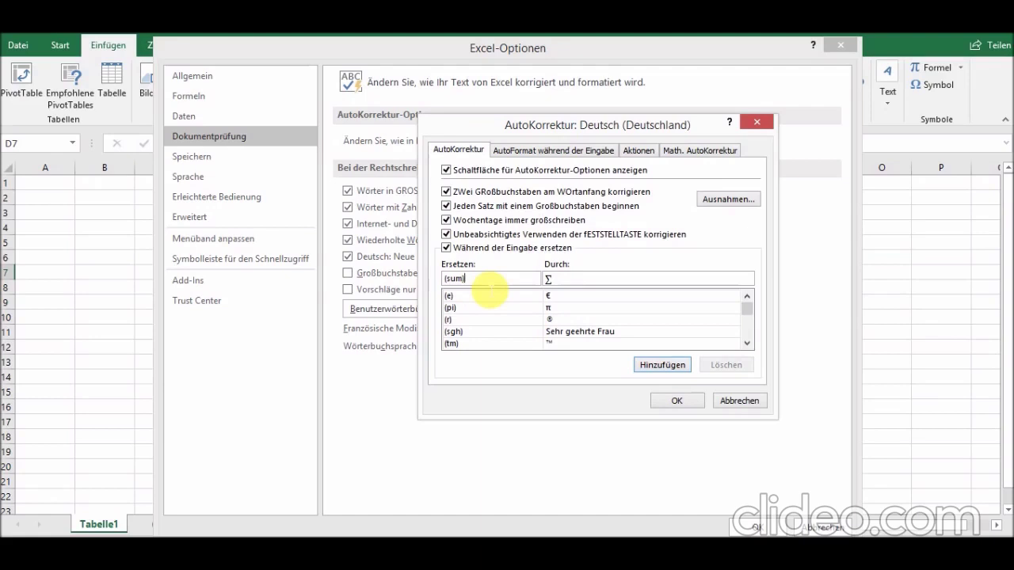
left_click(658, 367)
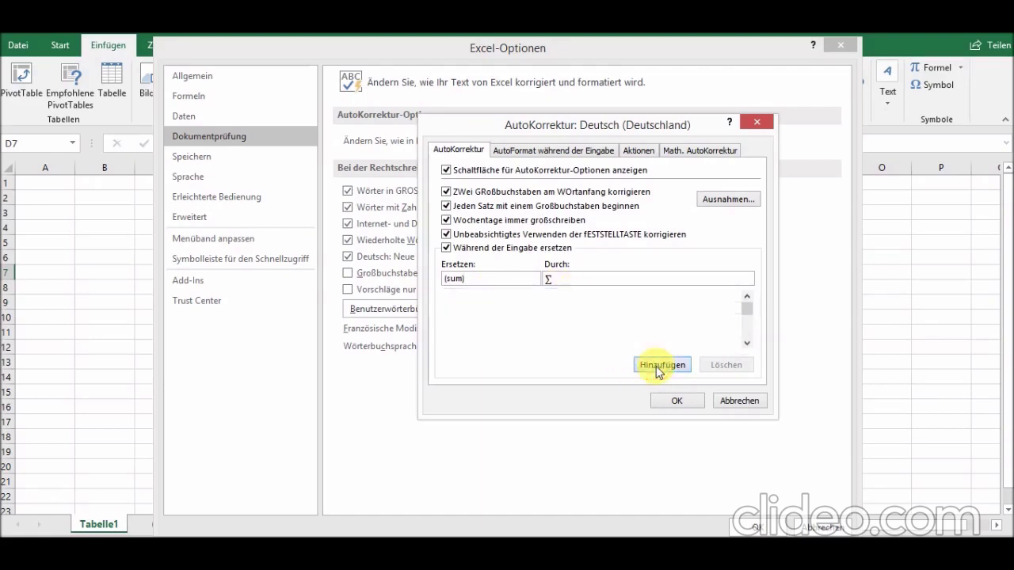
left_click(679, 402)
left_click(751, 527)
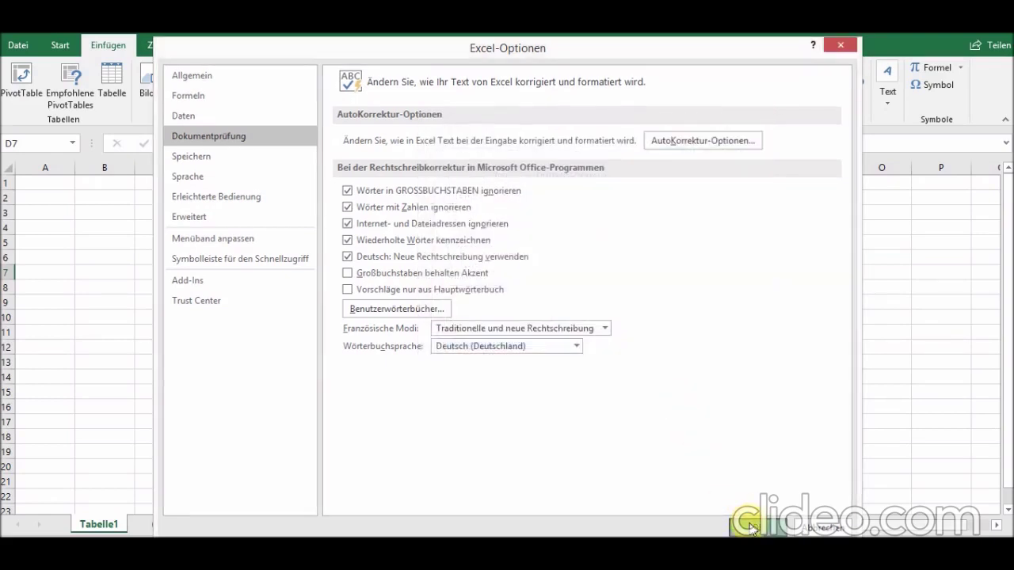
left_click(351, 274)
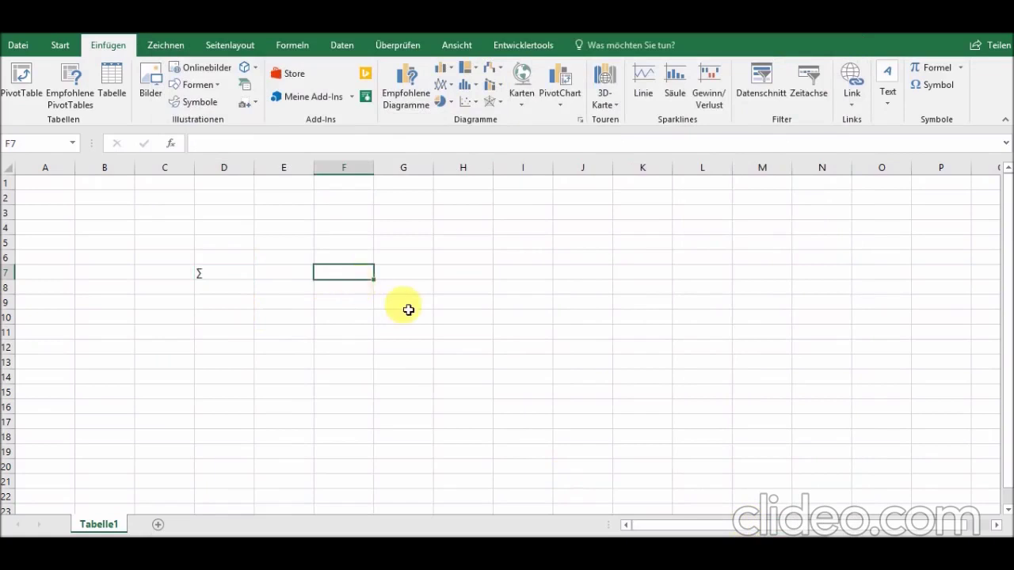
Enter (sum) in F7 and F9 so AutoCorrect turns each into ∑
type("(")
type("sum)")
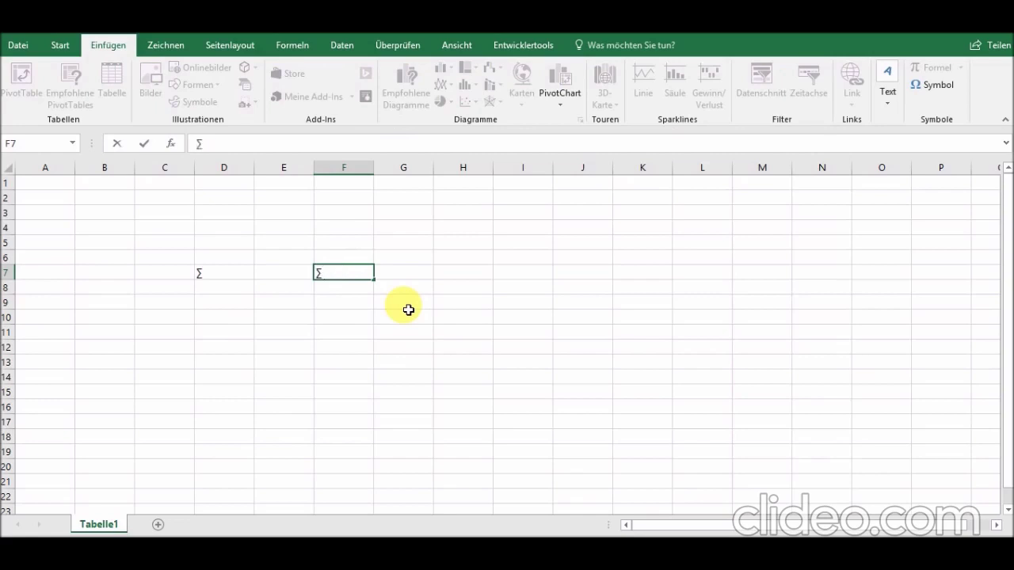
key("Return")
key("Return")
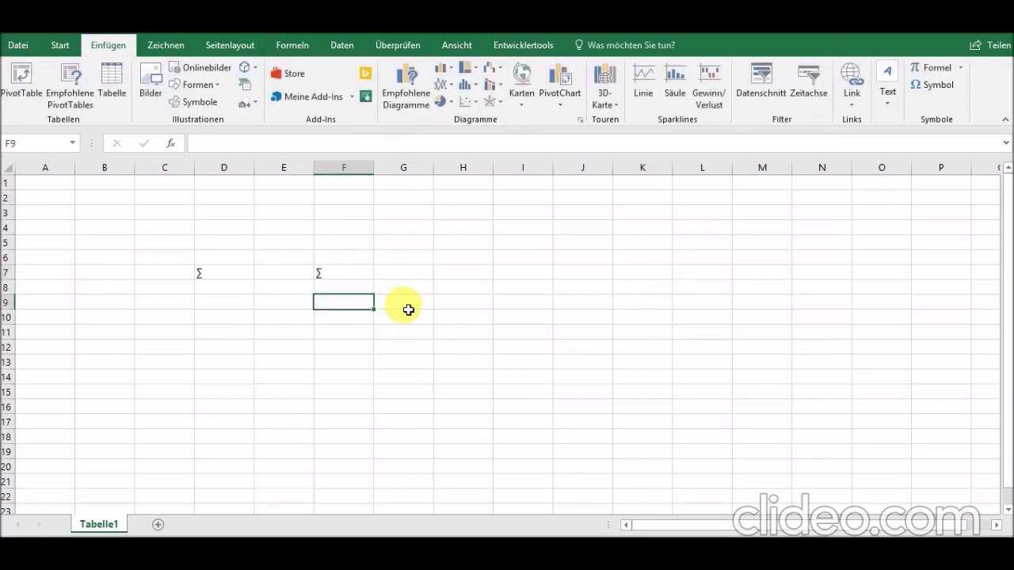
type("(sum")
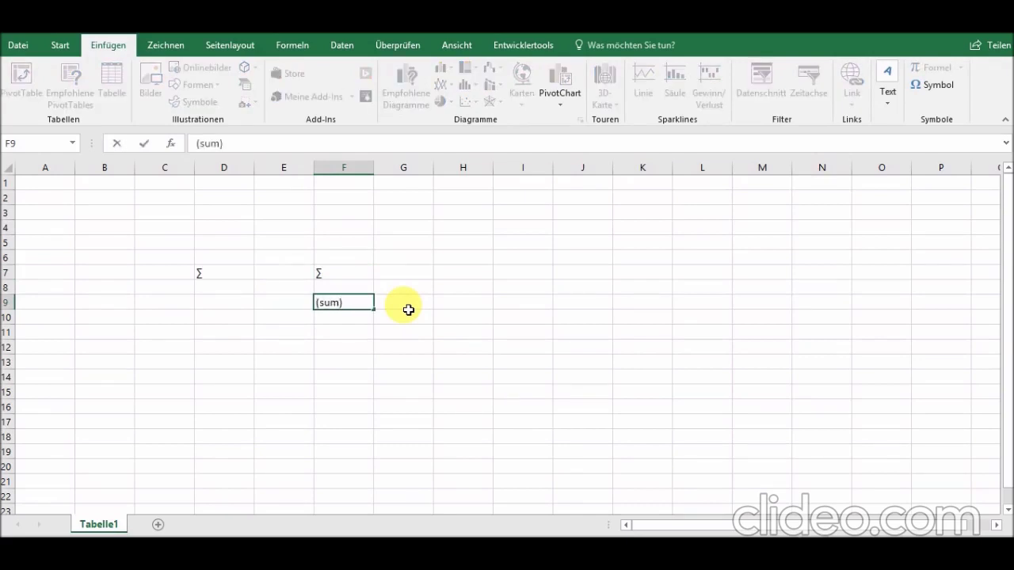
key("Return")
key("Return")
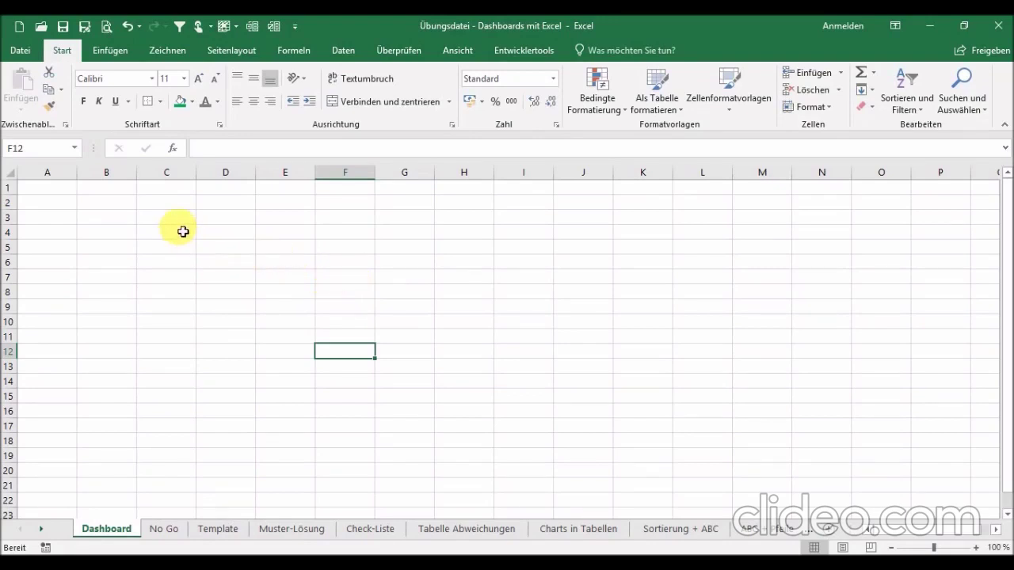
Draw a bottom border under D4:O4 as the top edge of the frame
left_click(211, 235)
mouse_move(212, 236)
left_mouse_down()
mouse_move(581, 239)
mouse_move(795, 208)
mouse_move(824, 228)
mouse_move(870, 225)
mouse_move(871, 238)
left_mouse_up()
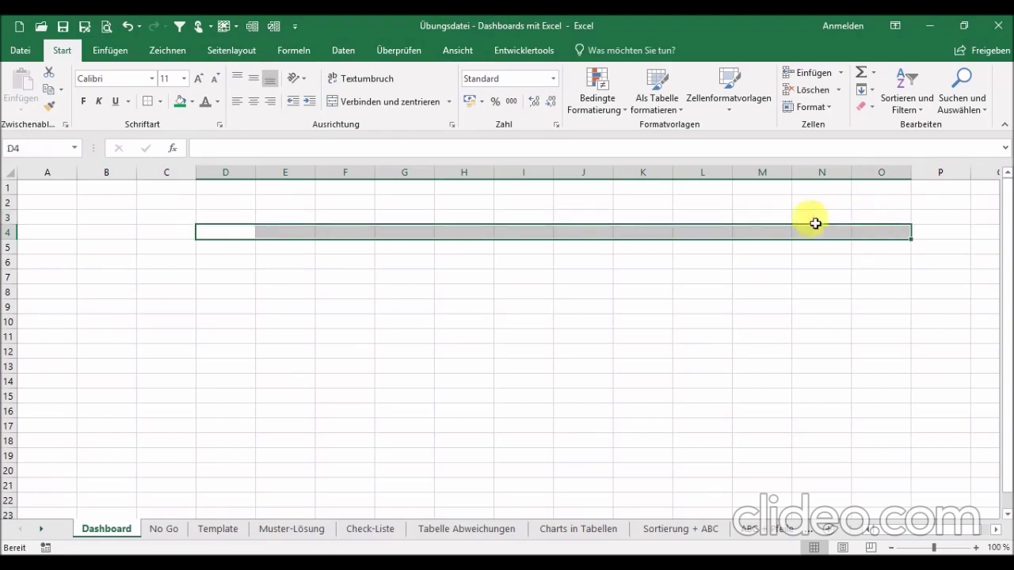
left_click(162, 101)
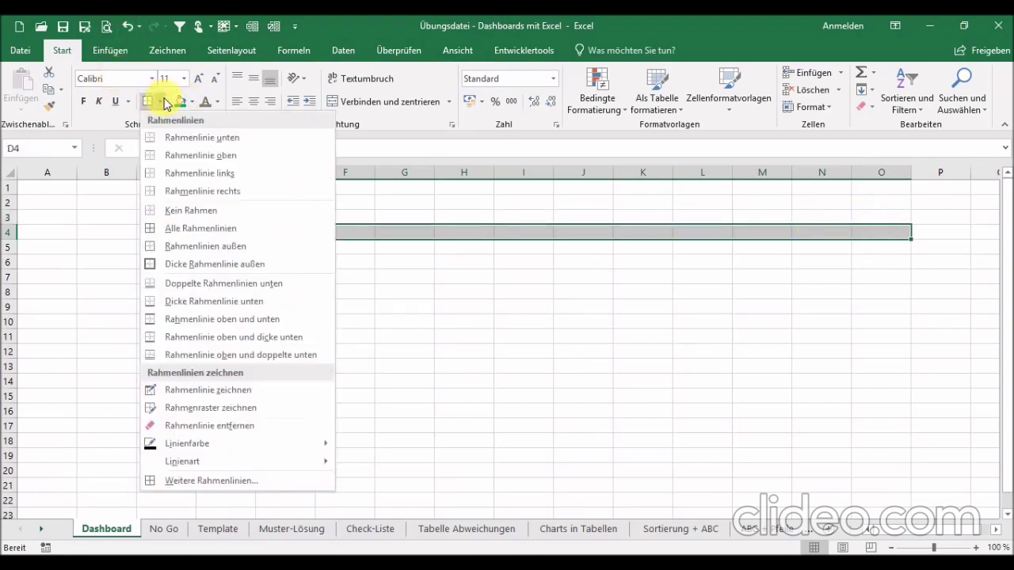
left_click(217, 138)
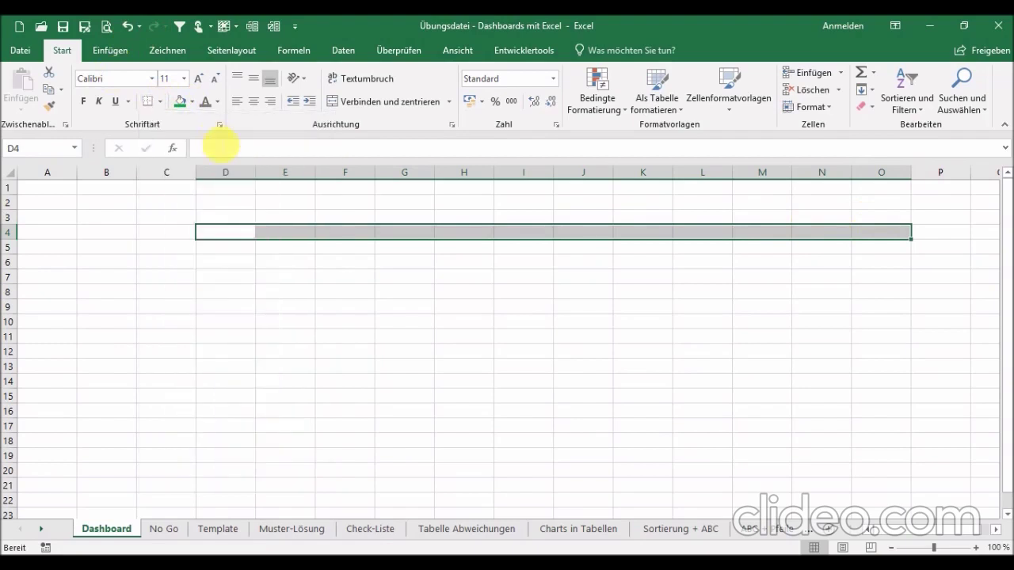
Add the frame's side edges: right borders along column C and along column O to row 40
left_click(176, 249)
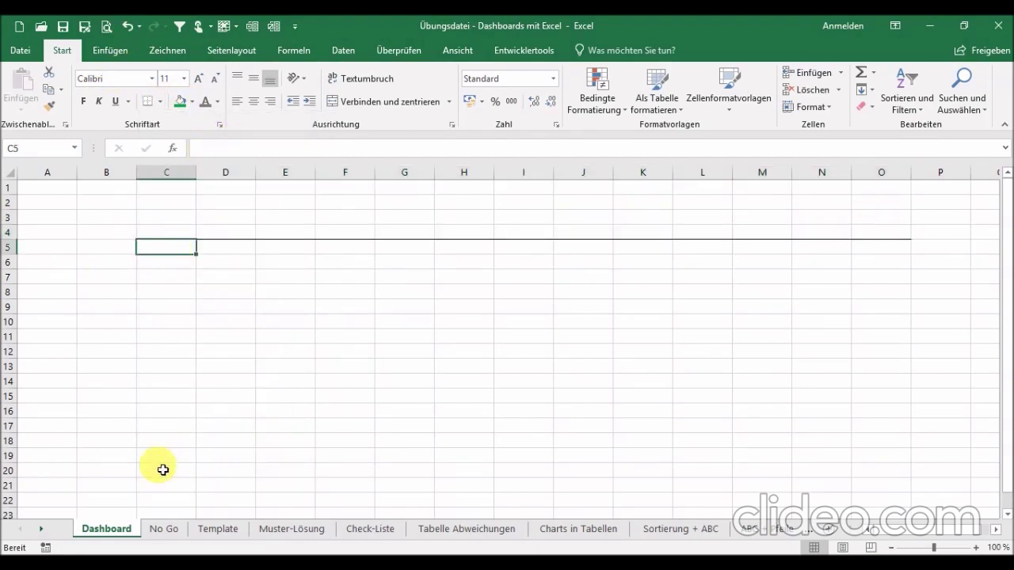
key("shift+Down")
key("shift+Down")
key("shift+Down")
key("shift+Down")
key("shift+Down")
key("shift+Down")
key("shift+Down")
key("shift+Down")
key("shift+Down")
key("shift+Down")
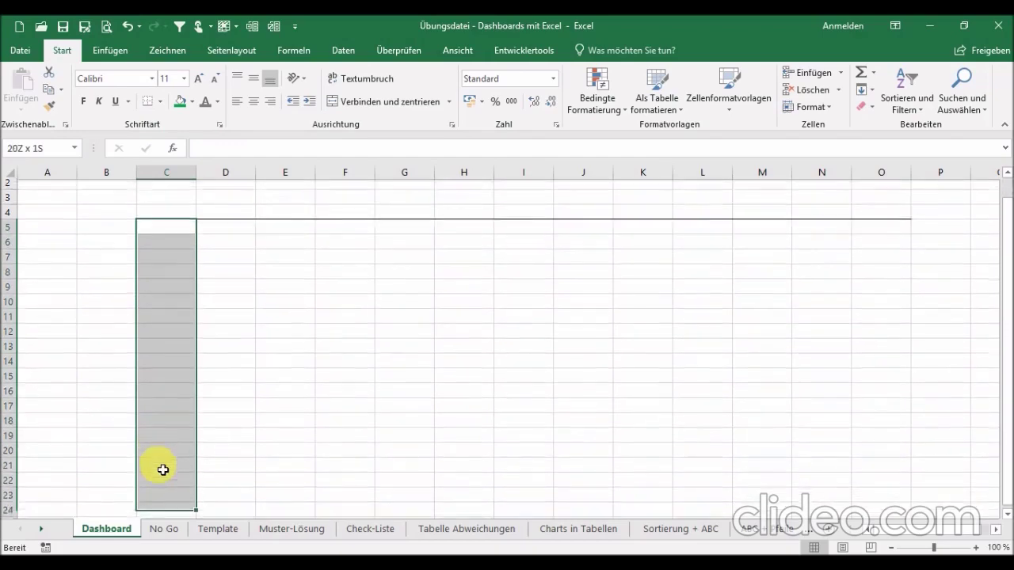
key("shift+Down")
key("shift+Down")
key("shift+Down")
key("shift+Down")
key("shift+Down")
key("shift+Down")
key("shift+Down")
key("shift+Down")
key("shift+Down")
key("shift+Down")
key("shift+Down")
key("shift+Down")
key("shift+Down")
key("shift+Down")
key("shift+Down")
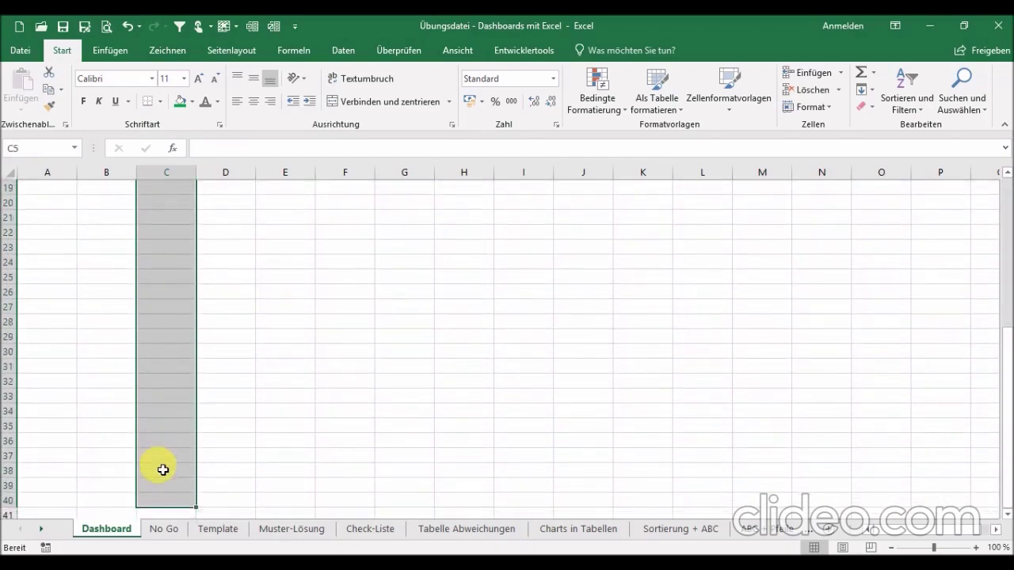
left_click(160, 101)
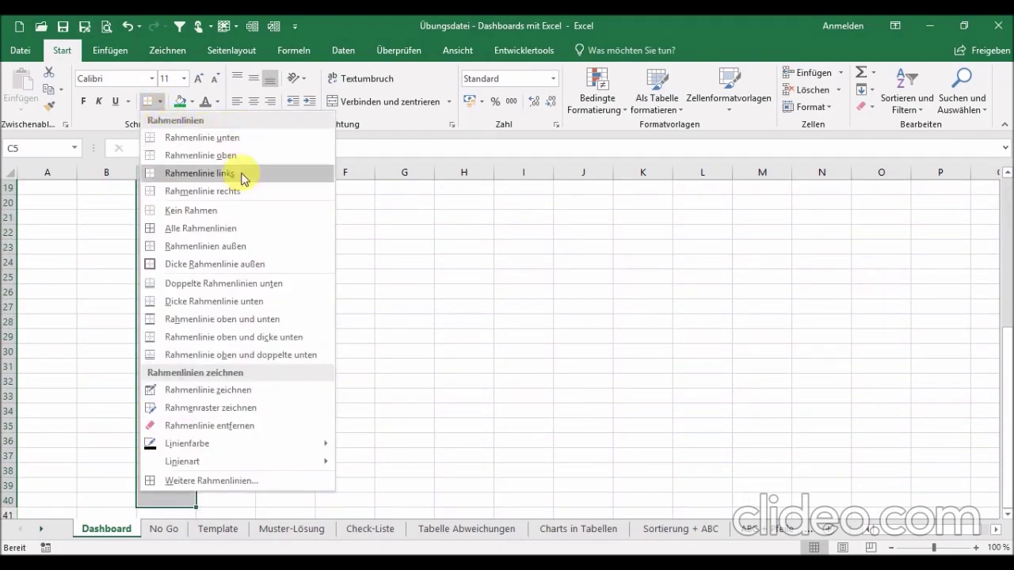
left_click(202, 191)
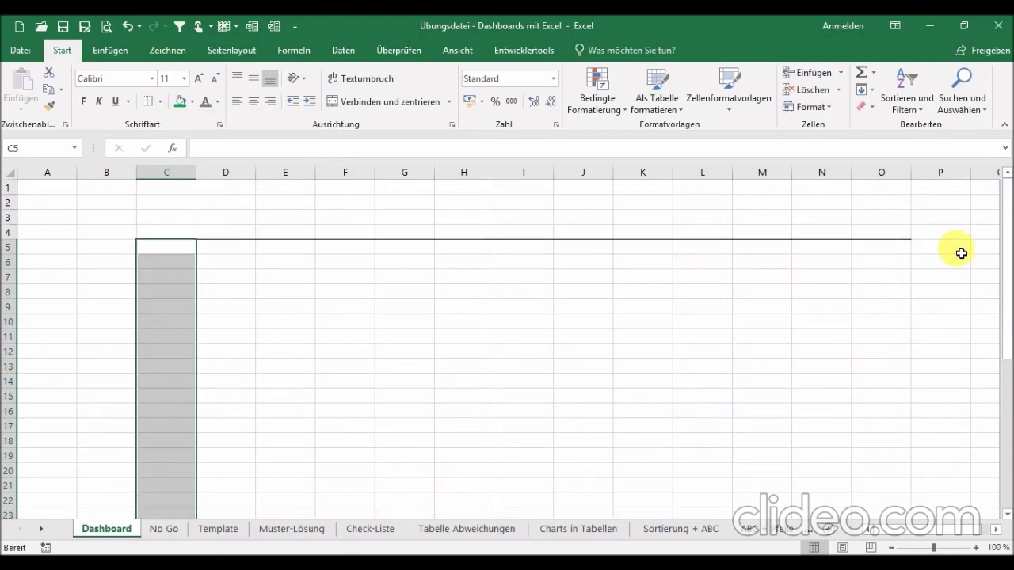
left_click_drag(899, 254, 890, 539)
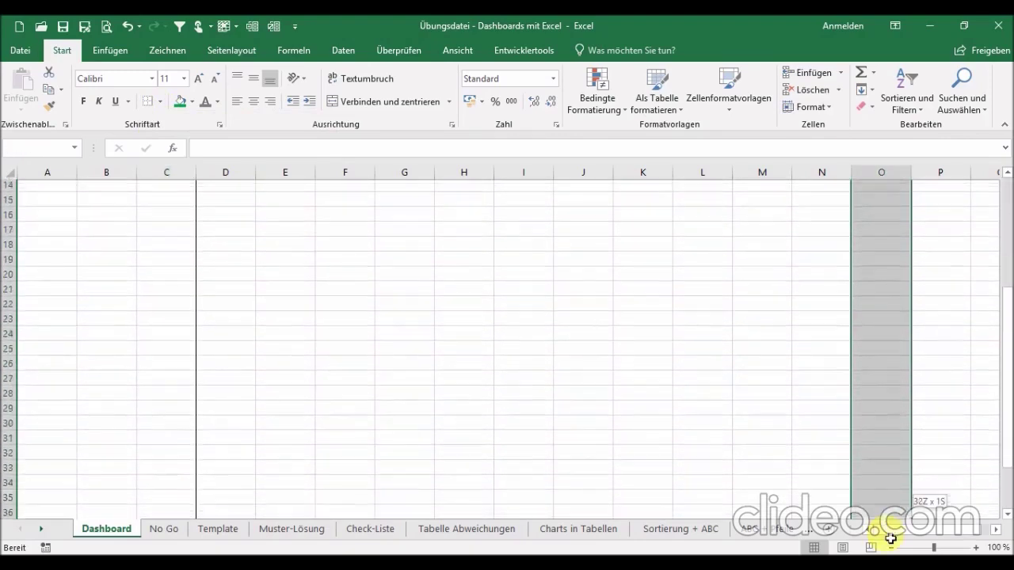
left_click_drag(890, 539, 896, 455)
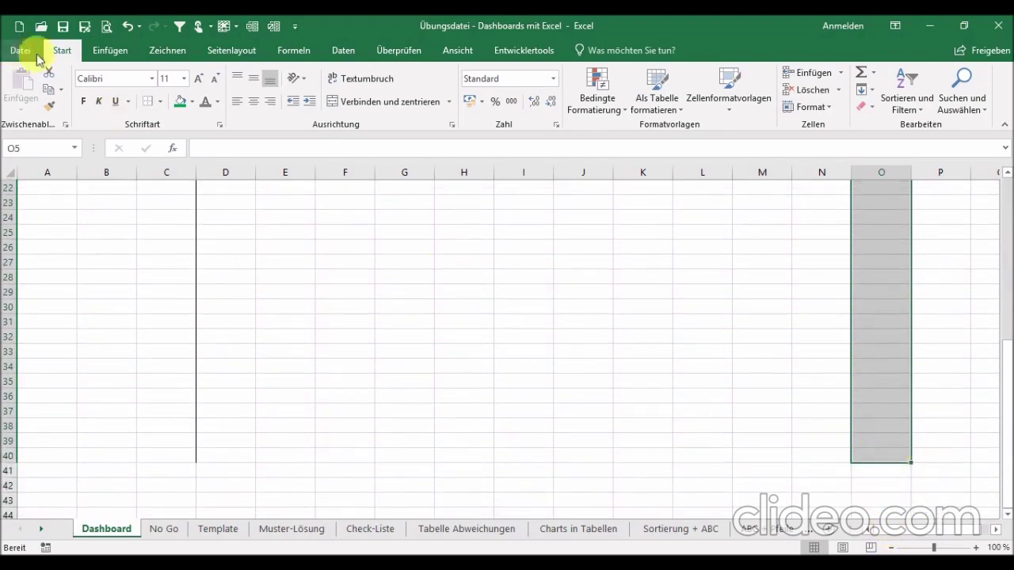
left_click(150, 102)
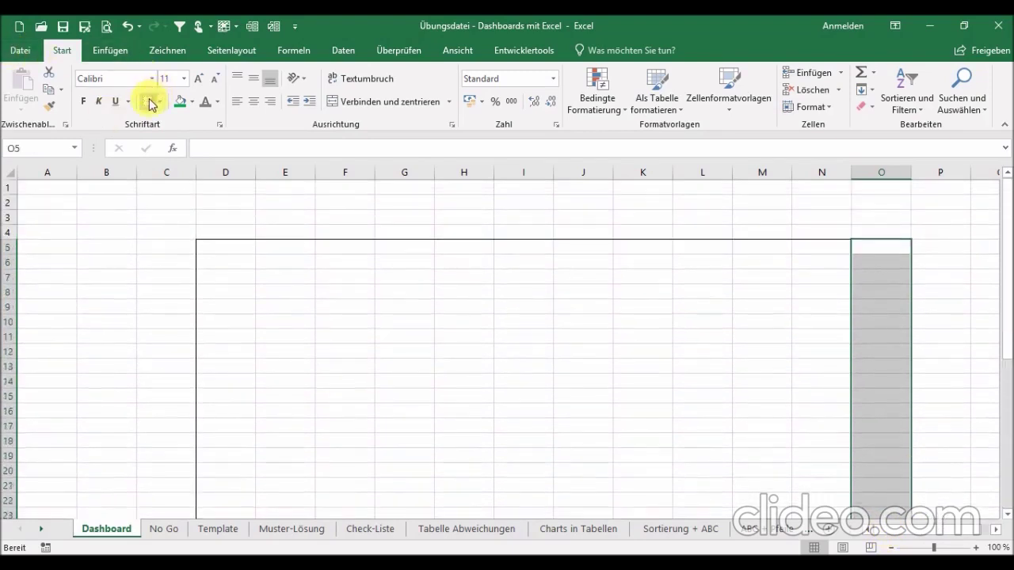
left_click(315, 454)
Give D40:O40 a bottom border to close the frame
key("Down")
key("Down")
key("Down")
key("Down")
key("Down")
key("Down")
key("Down")
key("Down")
key("Down")
key("Down")
key("Down")
key("Down")
key("Down")
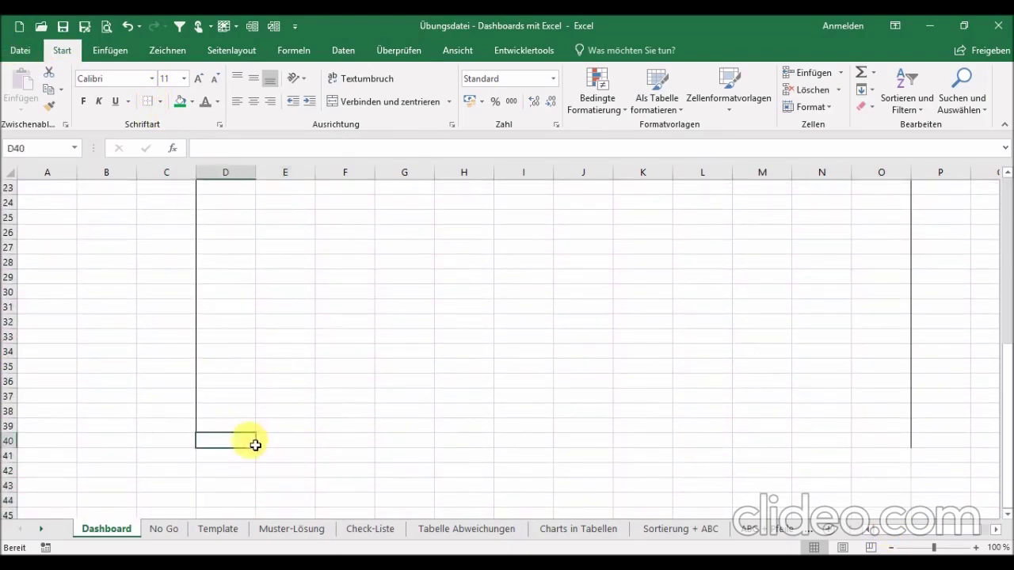
left_click_drag(252, 442, 865, 442)
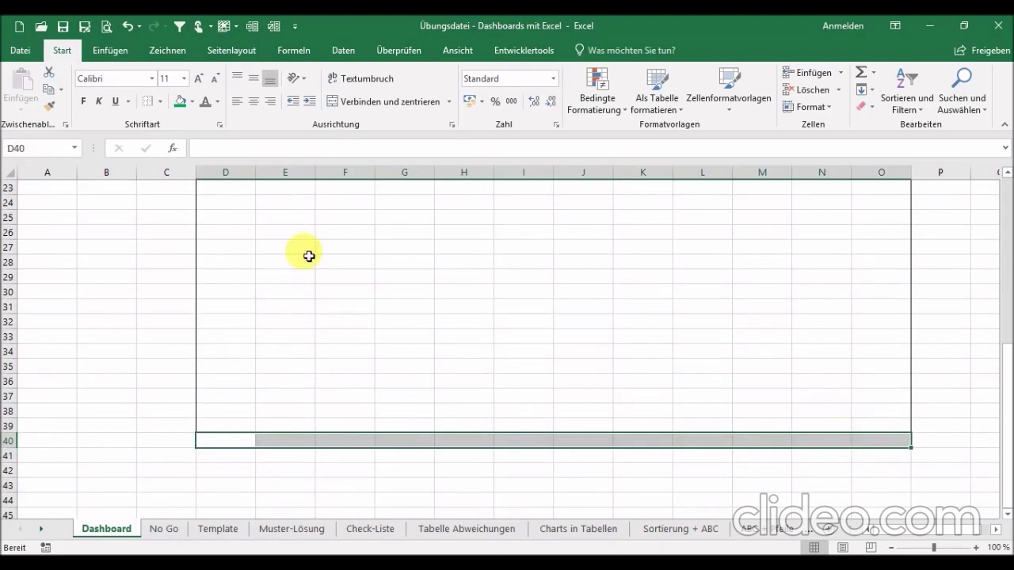
left_click(160, 102)
left_click(185, 137)
left_click(487, 382)
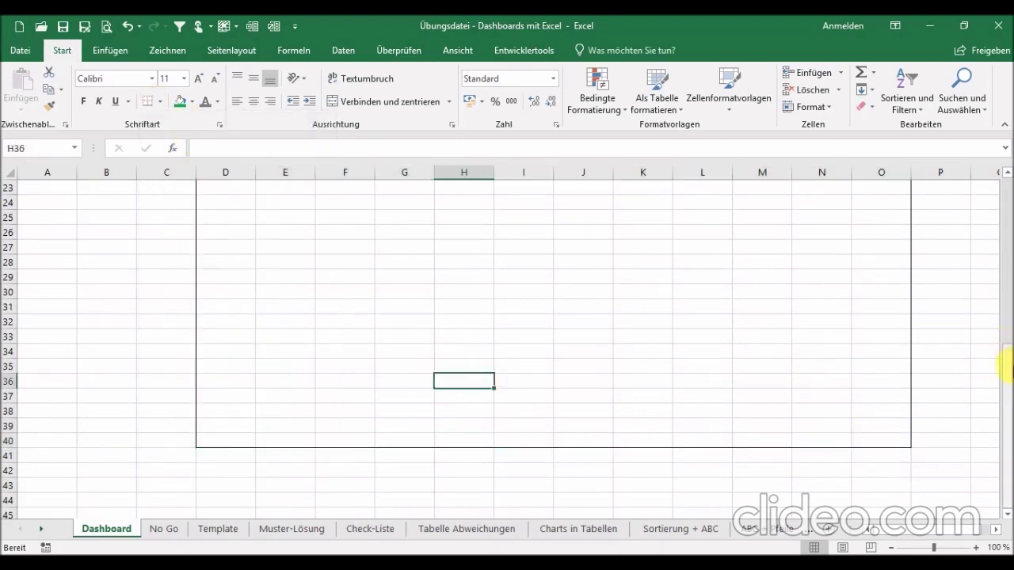
left_click_drag(1007, 369, 1006, 191)
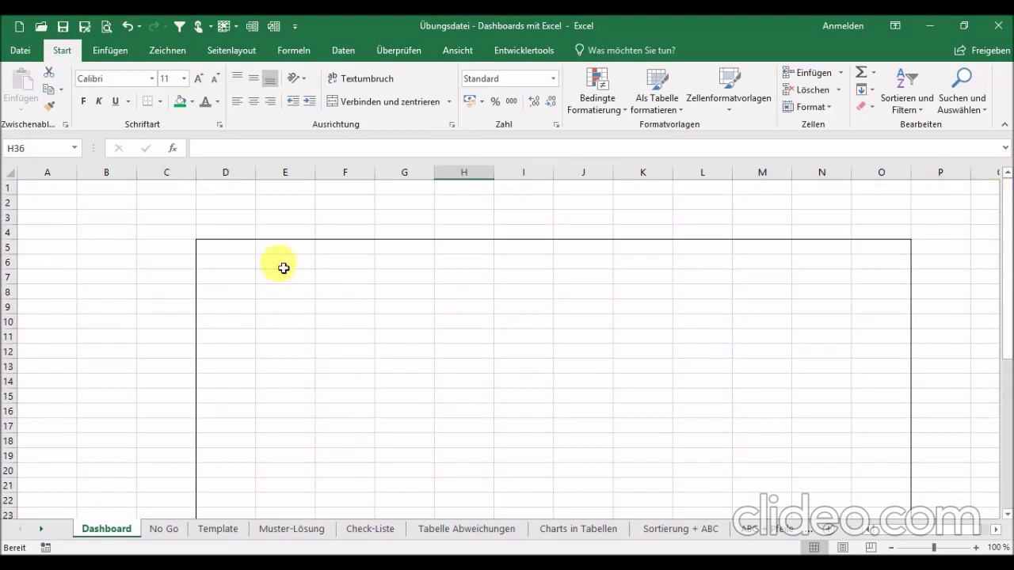
left_click_drag(344, 278, 345, 292)
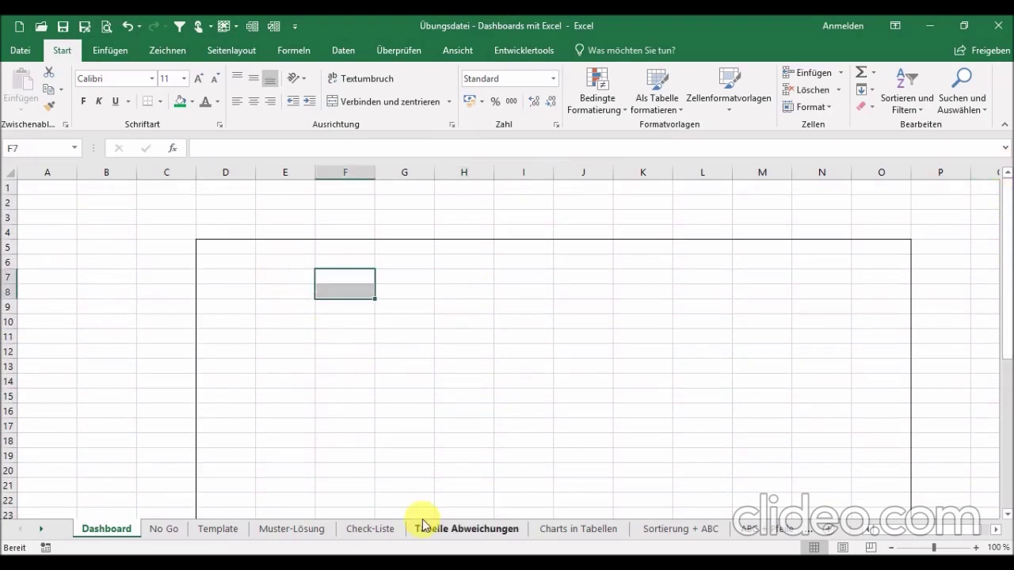
Enter the note '960 Pixel breit ist und 720 Pixel hoch' in cell F7
key("shift+Up")
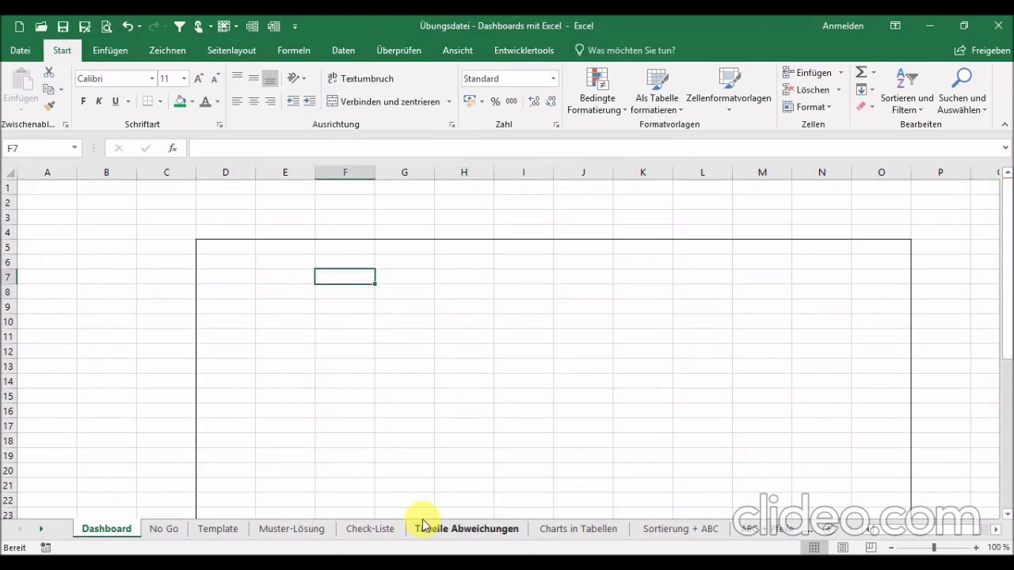
type("960 Pixel breit ist")
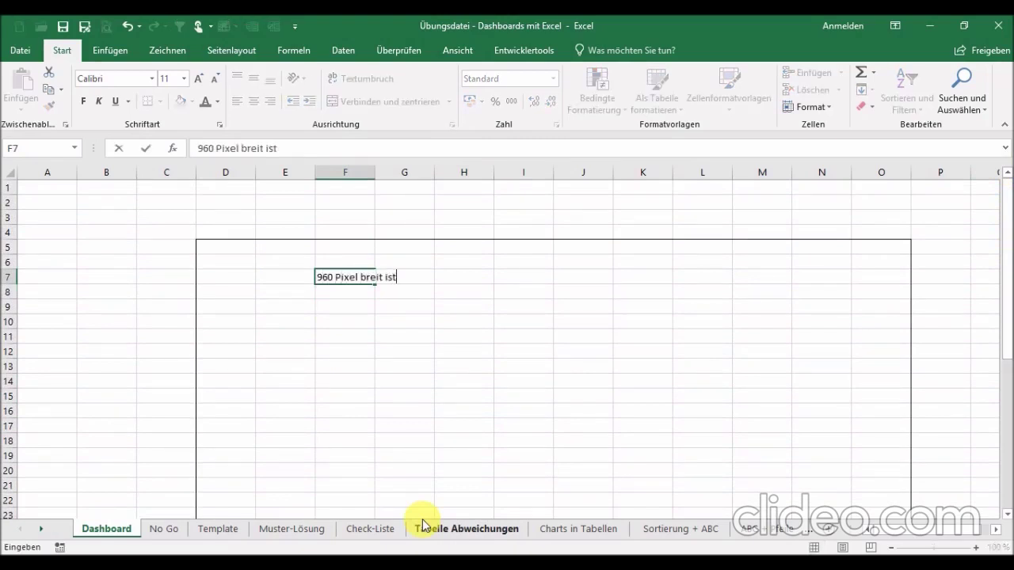
type(" und 720 Pixel hoch")
key("Return")
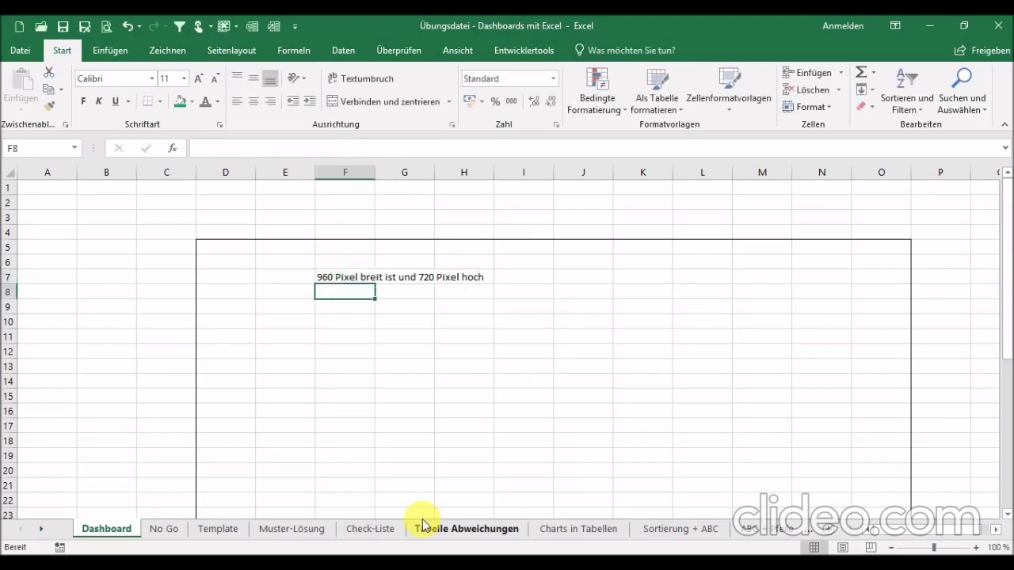
left_click(450, 379)
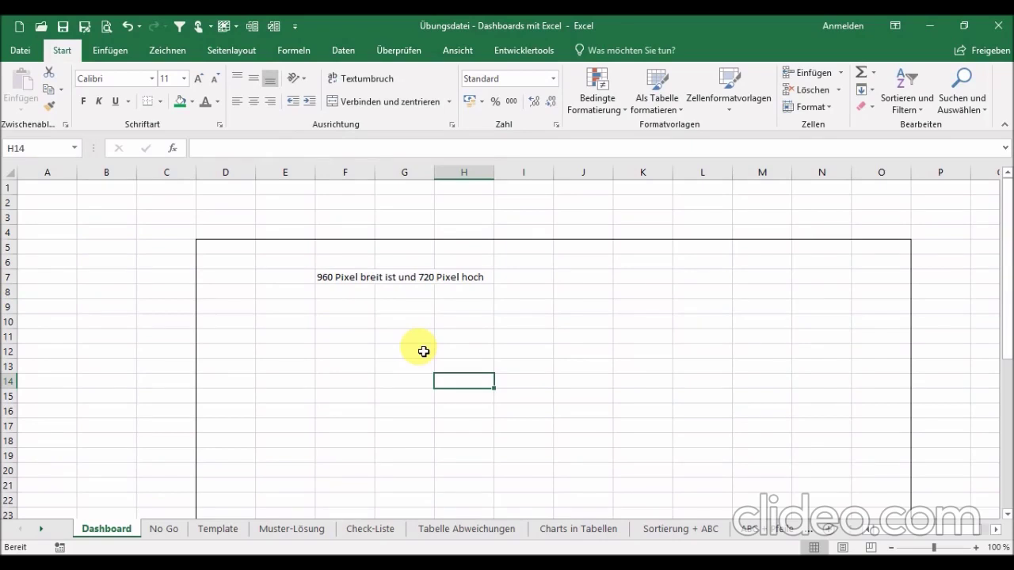
left_click(351, 284)
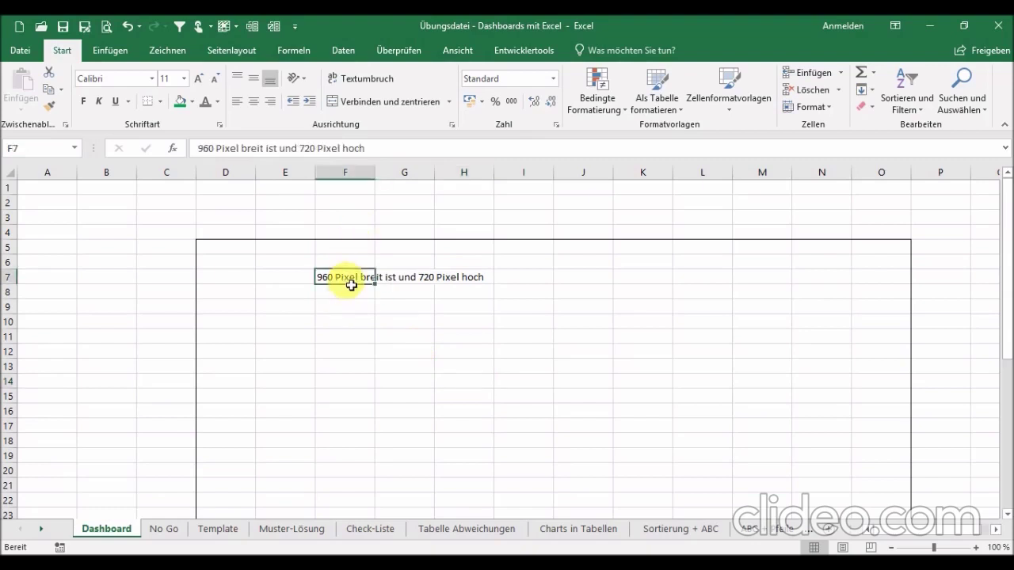
Move the size note to H14 and merge D5:M6, left-aligned, vertically centred, 14 pt
left_click_drag(351, 284, 463, 386)
left_click(230, 254)
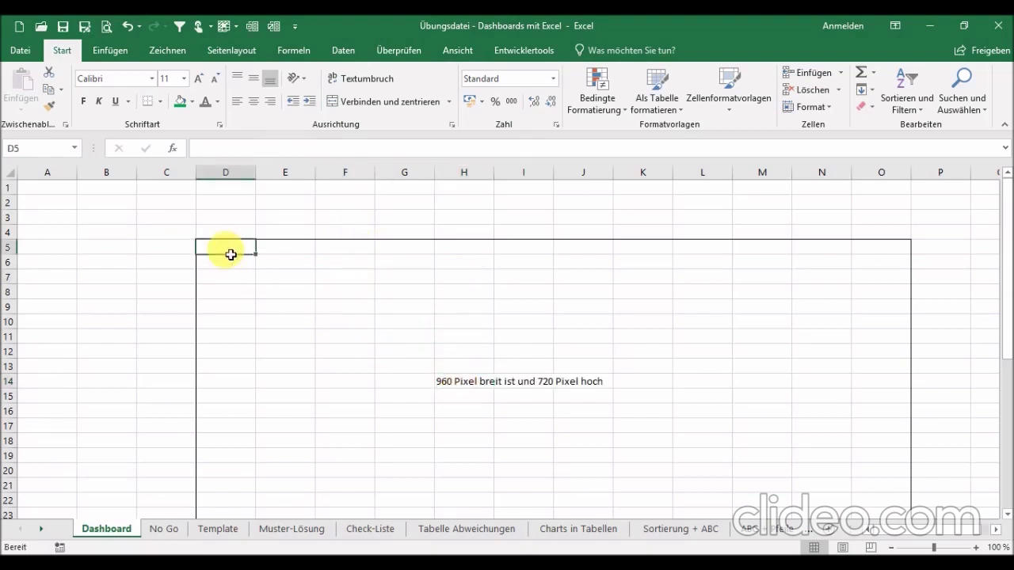
left_click_drag(230, 254, 759, 262)
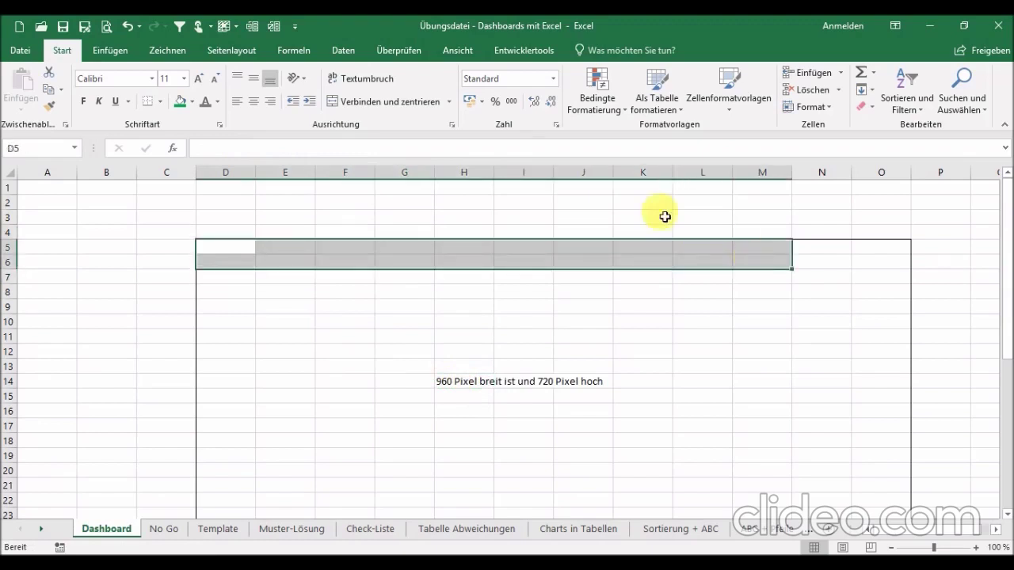
left_click(372, 103)
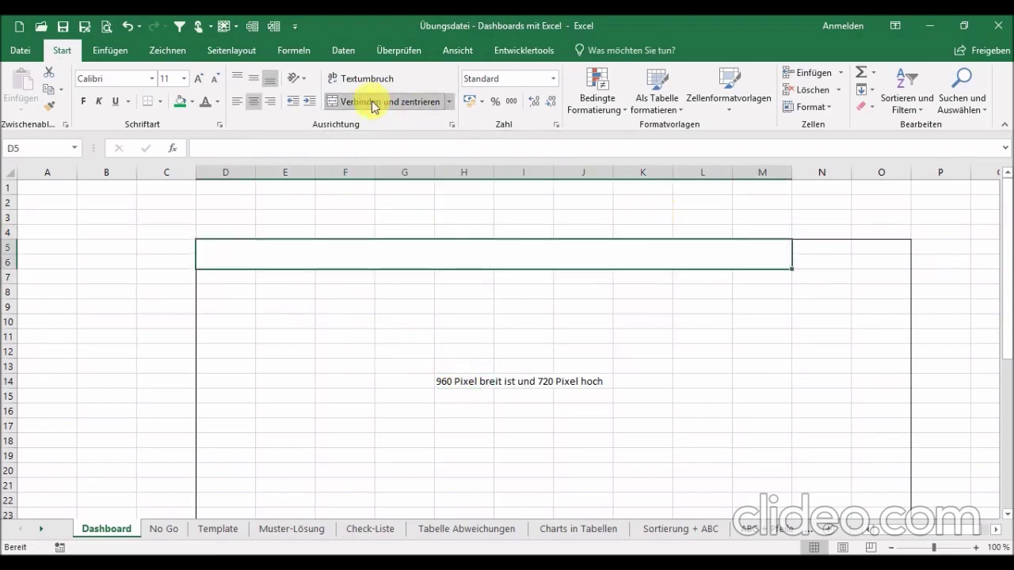
left_click(236, 103)
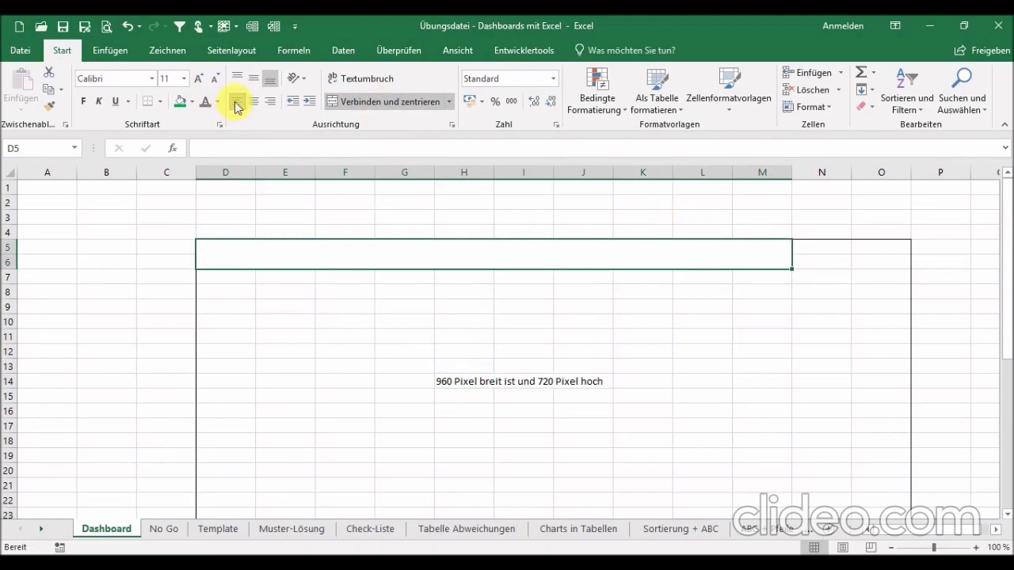
left_click(254, 78)
left_click(198, 79)
left_click(198, 78)
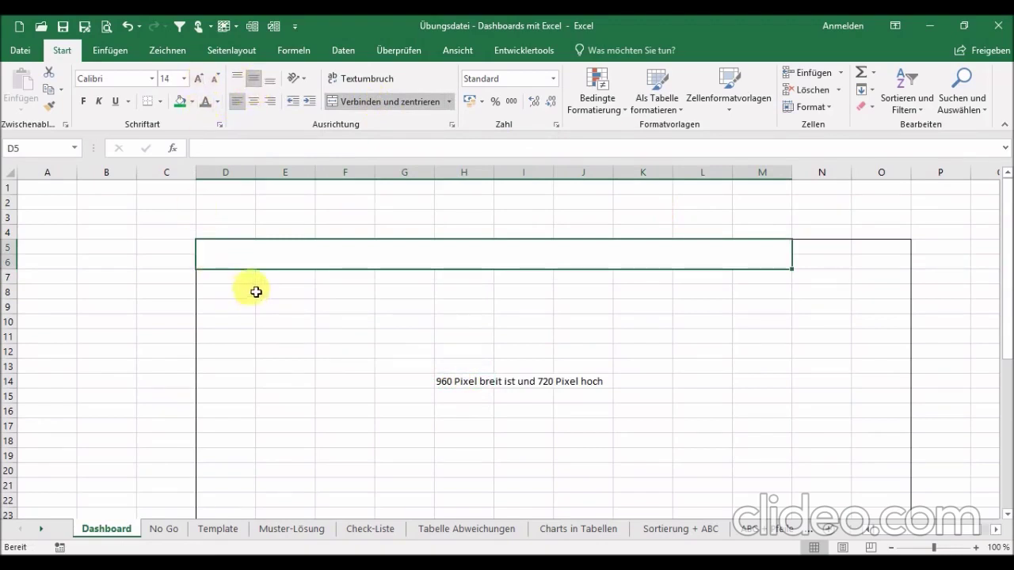
Add labels Firmenname, Bezeichnung in T-EUR (Bezeichnung bold) and Zeitraum in D7:D9
left_click(232, 278)
type("Firmenname")
key("Return")
type("Bezeichnung")
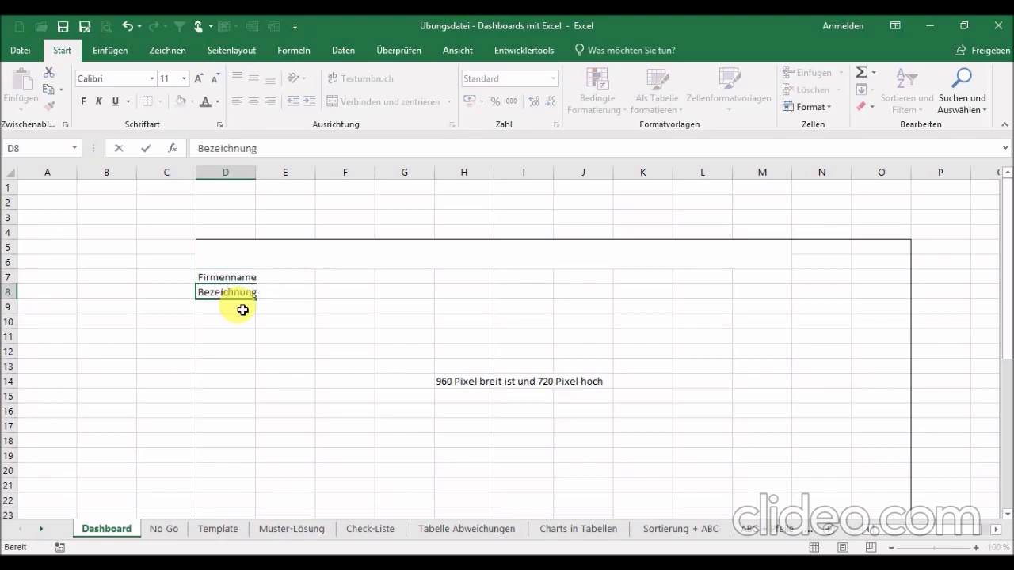
key("Return")
key("Up")
key("ctrl+shift+f")
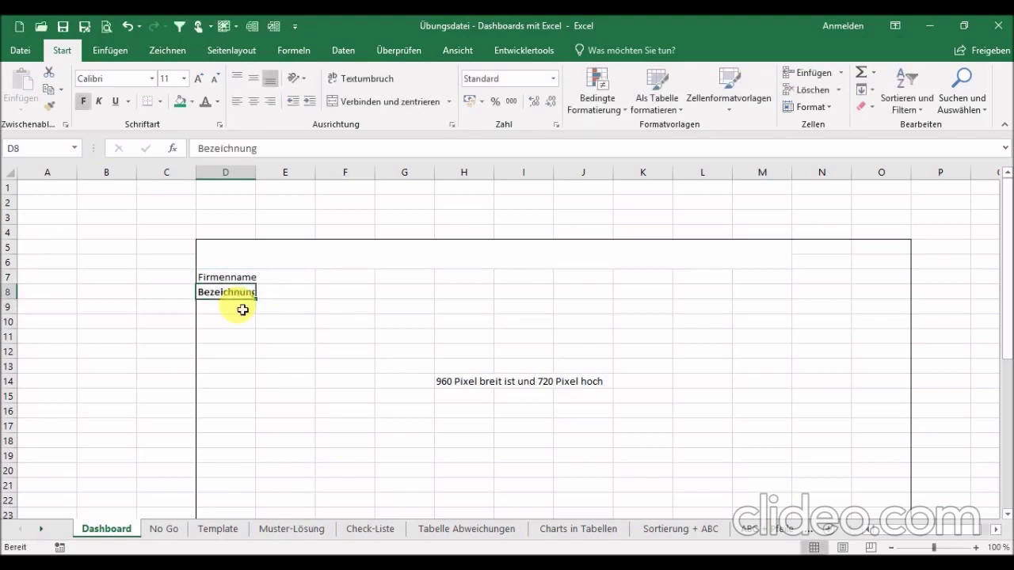
key("F2")
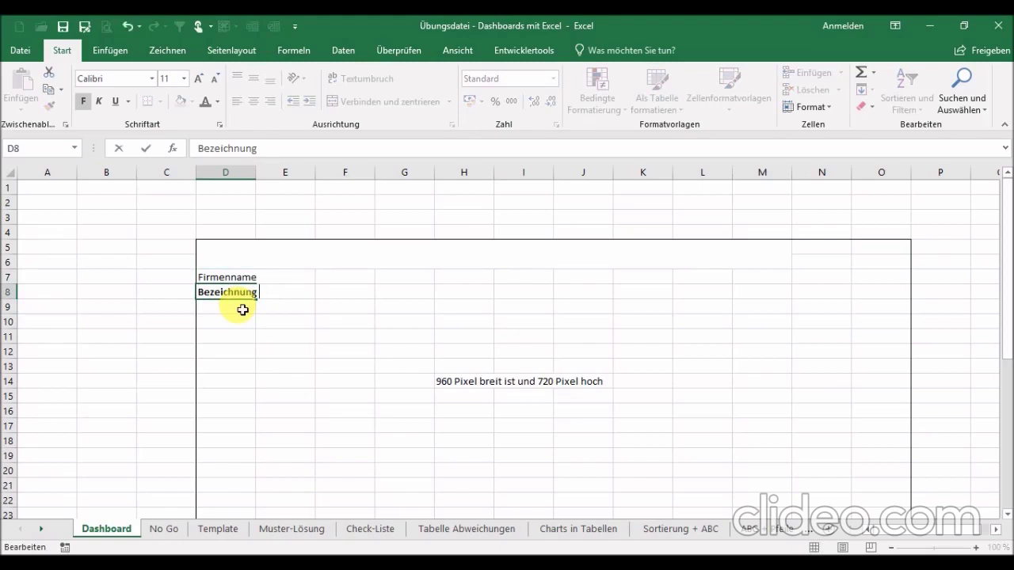
key("ctrl+shift+f")
type("n T-EUR")
key("Return")
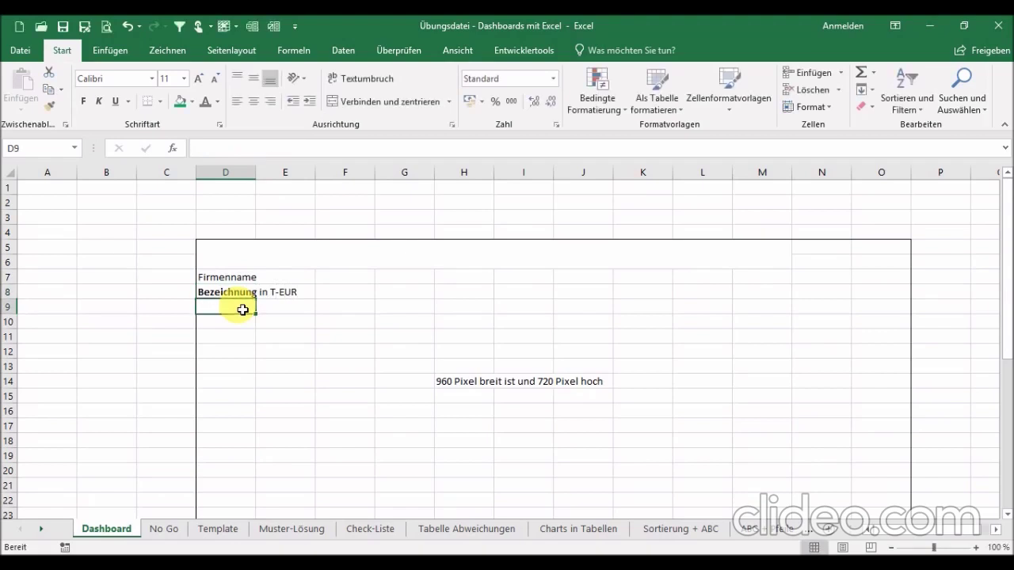
type("Zeitraum")
key("BackSpace")
key("BackSpace")
key("BackSpace")
type("aum")
key("Return")
Type the headline 'Hier steht die Botschaft' into the merged D5 cell
key("Up")
key("Up")
key("Up")
key("Up")
type("Hier ")
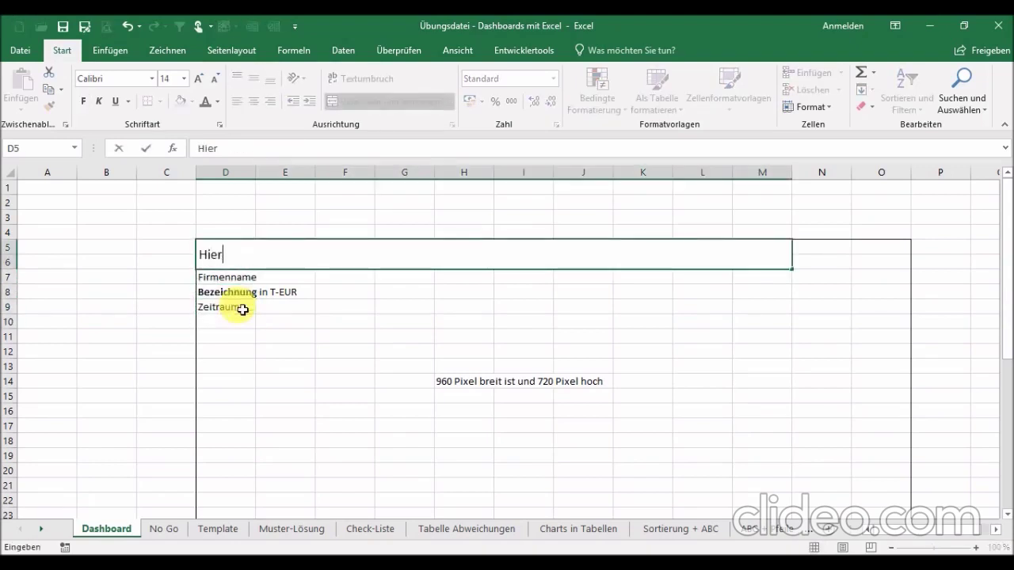
type("steht die B")
type("otschaf")
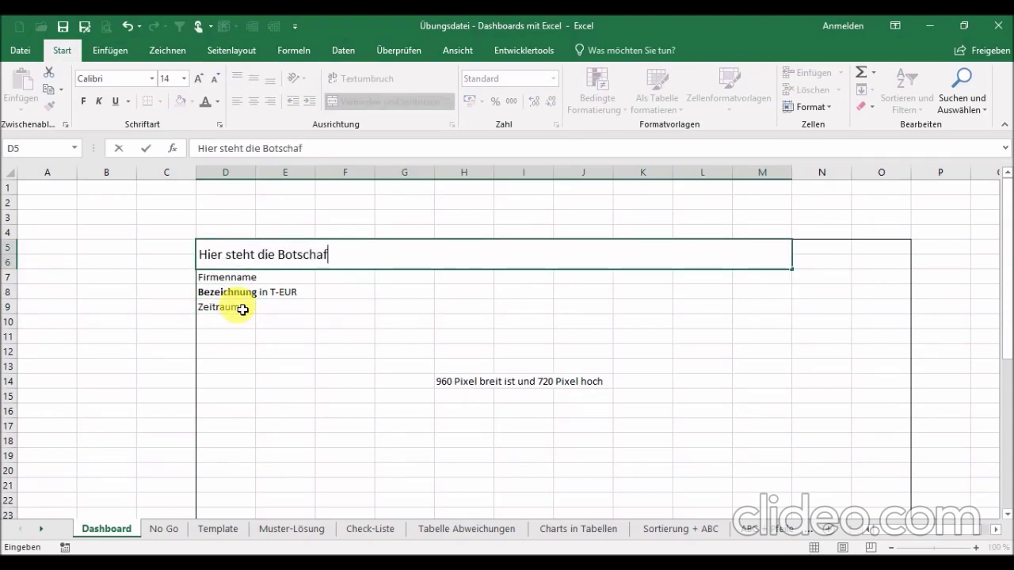
type("t")
key("Return")
key("Up")
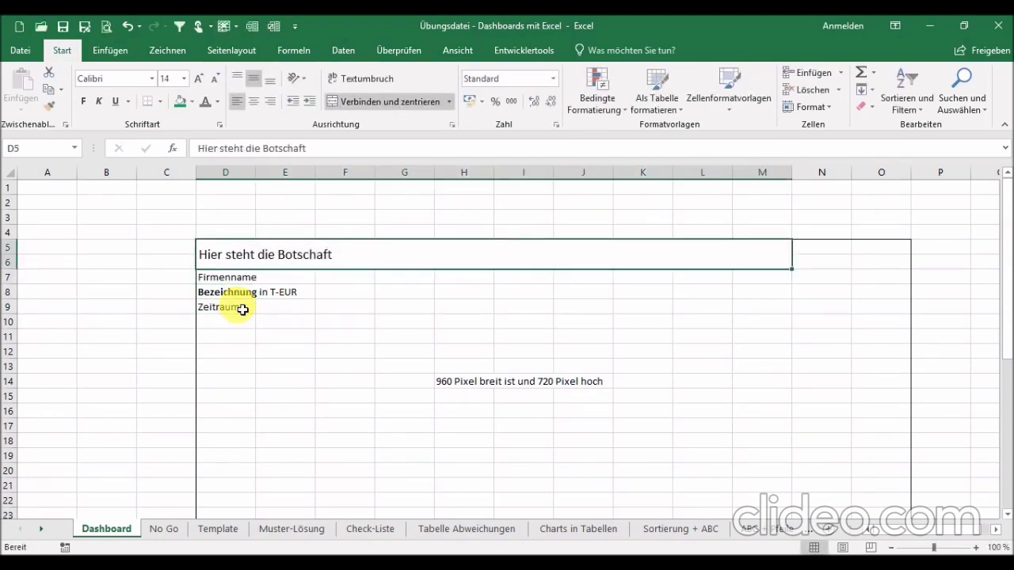
left_click(308, 293)
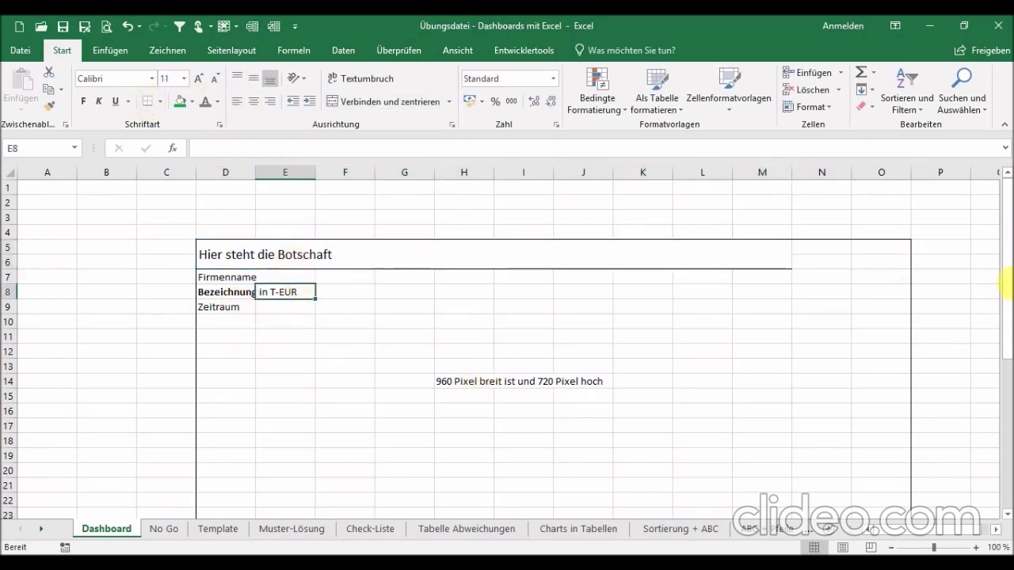
left_click_drag(1003, 301, 1005, 339)
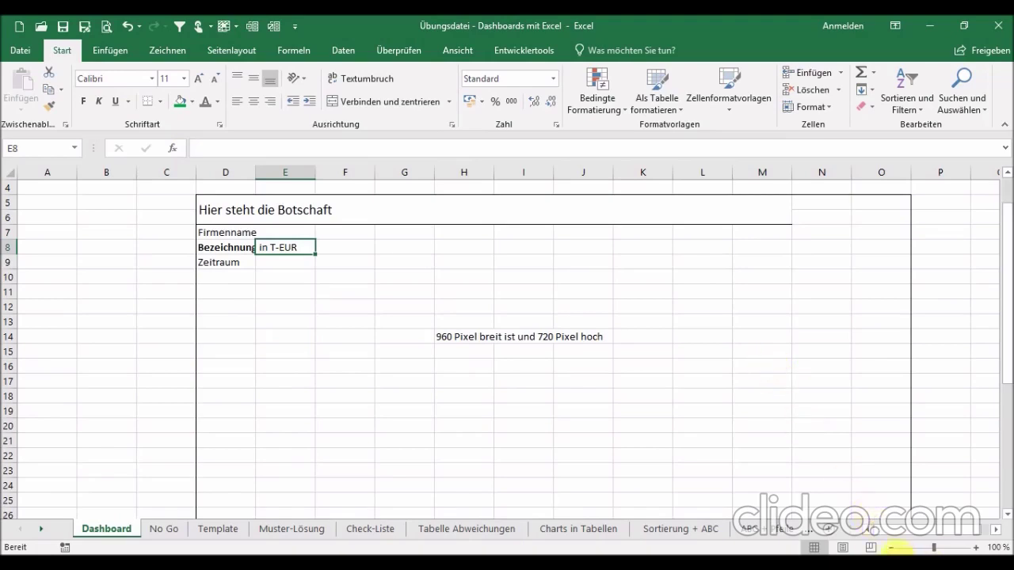
left_click(892, 548)
left_click(893, 548)
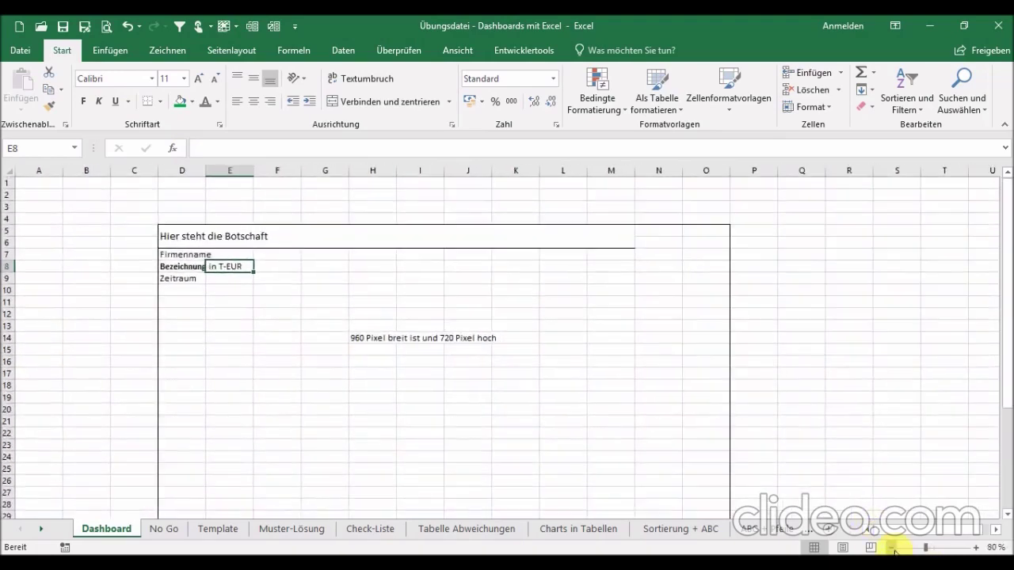
left_click(893, 547)
mouse_move(1006, 346)
left_mouse_down()
mouse_move(1004, 374)
mouse_move(1004, 356)
left_mouse_up()
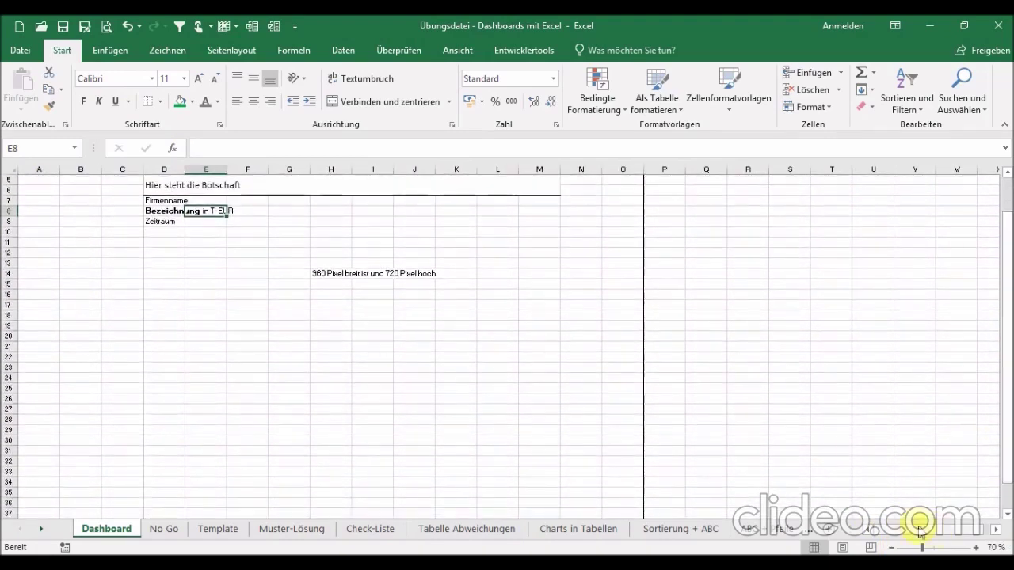
left_click(892, 547)
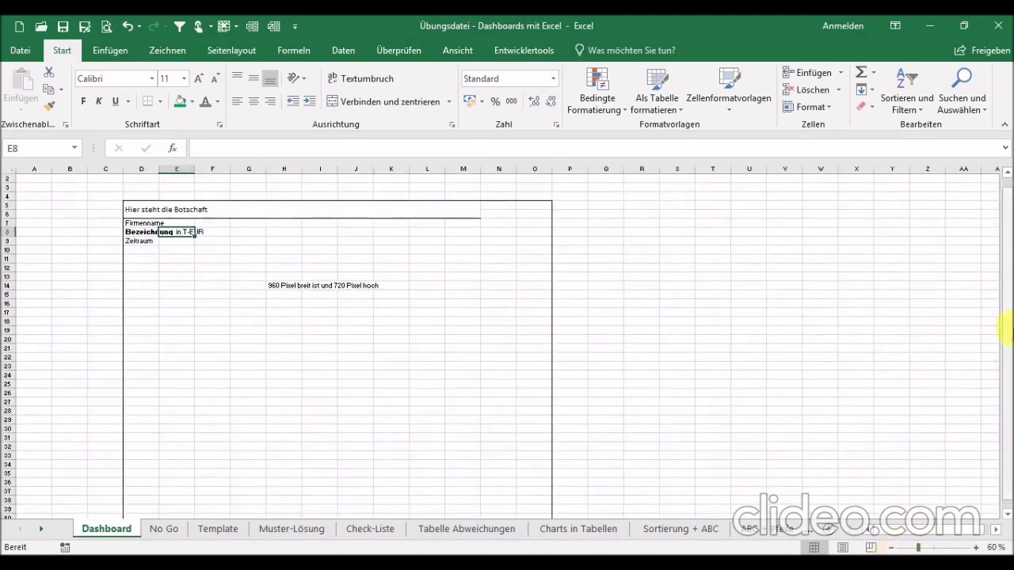
left_click_drag(1007, 333, 1006, 339)
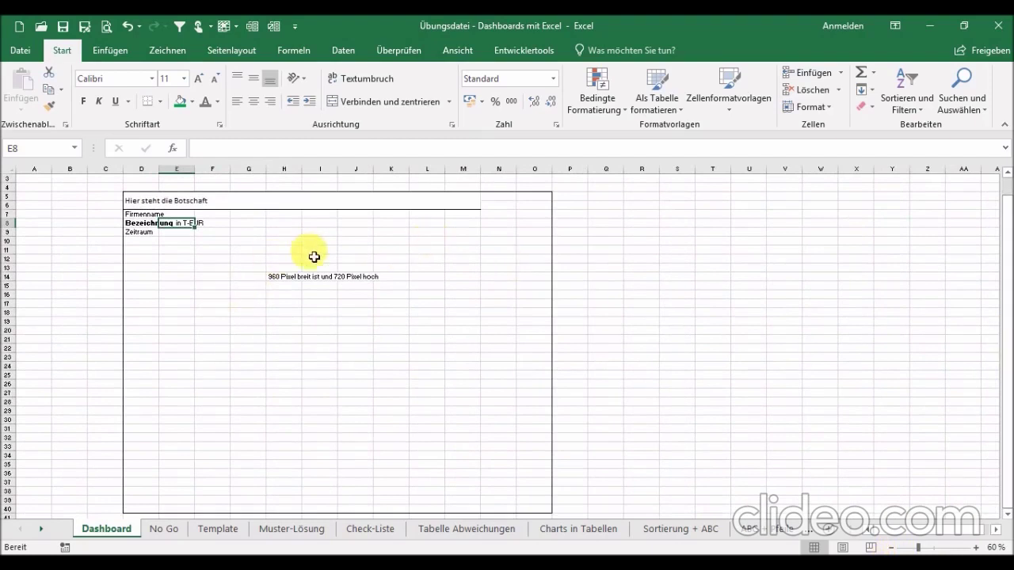
left_click(282, 278)
left_click_drag(289, 292, 644, 263)
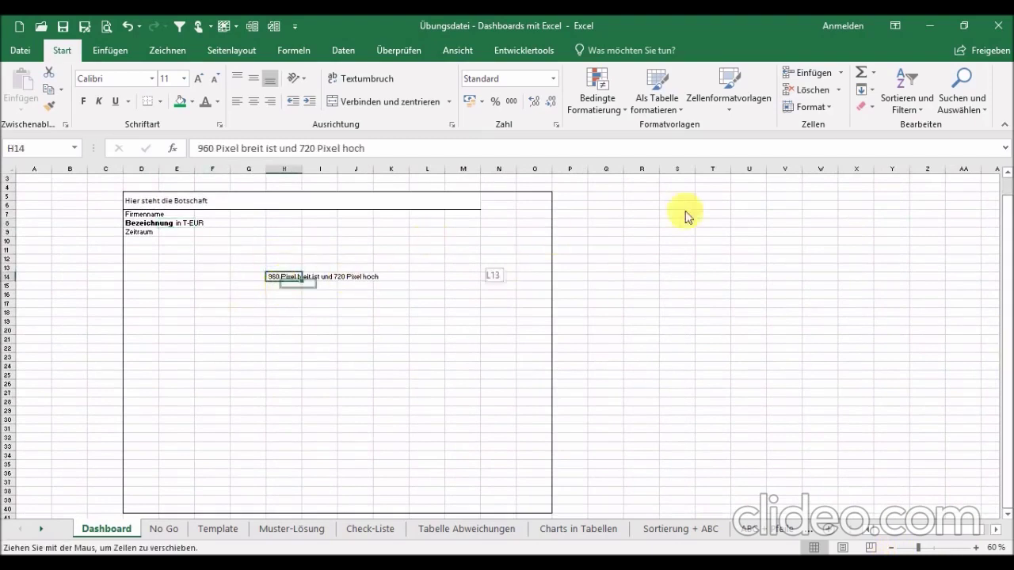
left_click(145, 259)
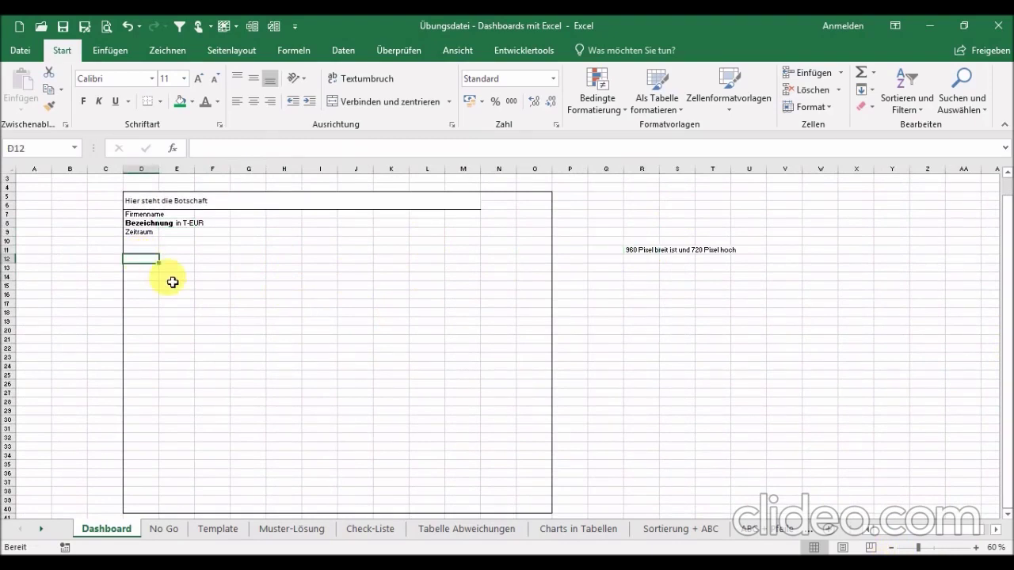
key("shift+Right")
key("shift+Right")
key("shift+Right")
key("shift+Right")
key("shift+Right")
Make D12:I23 an outside-bordered merged block labelled 'Isolierte Werte', centred vertically
key("shift+Left")
key("shift+Down")
key("shift+Down")
key("shift+Down")
key("shift+Down")
key("shift+Down")
key("shift+Down")
key("shift+Down")
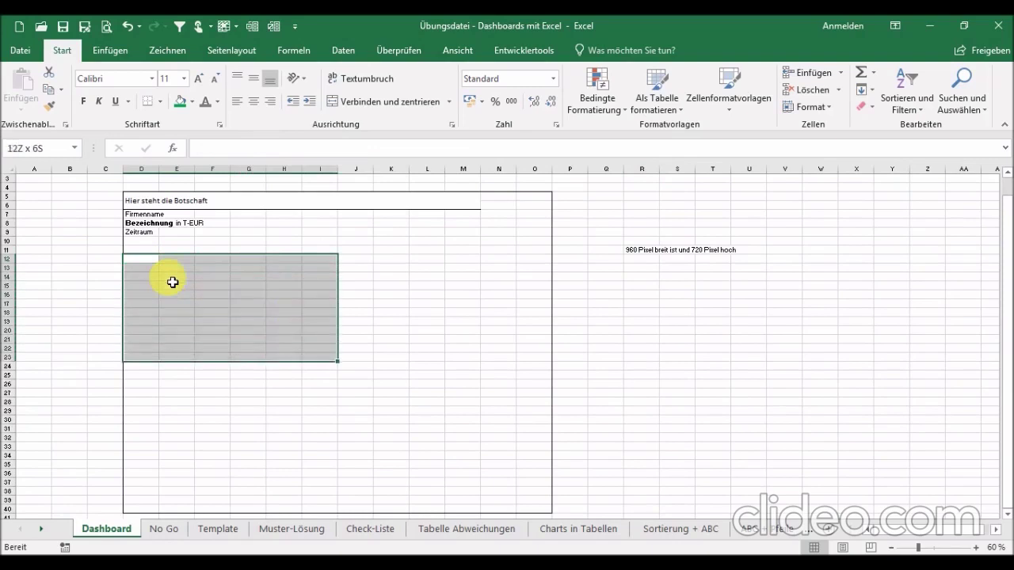
key("shift+Down")
key("shift+Up")
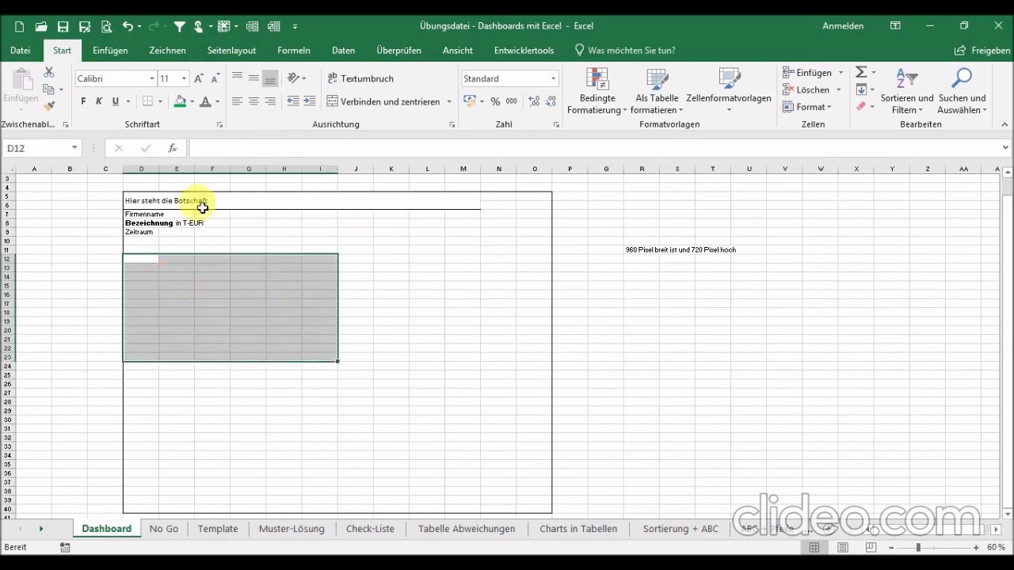
left_click(161, 103)
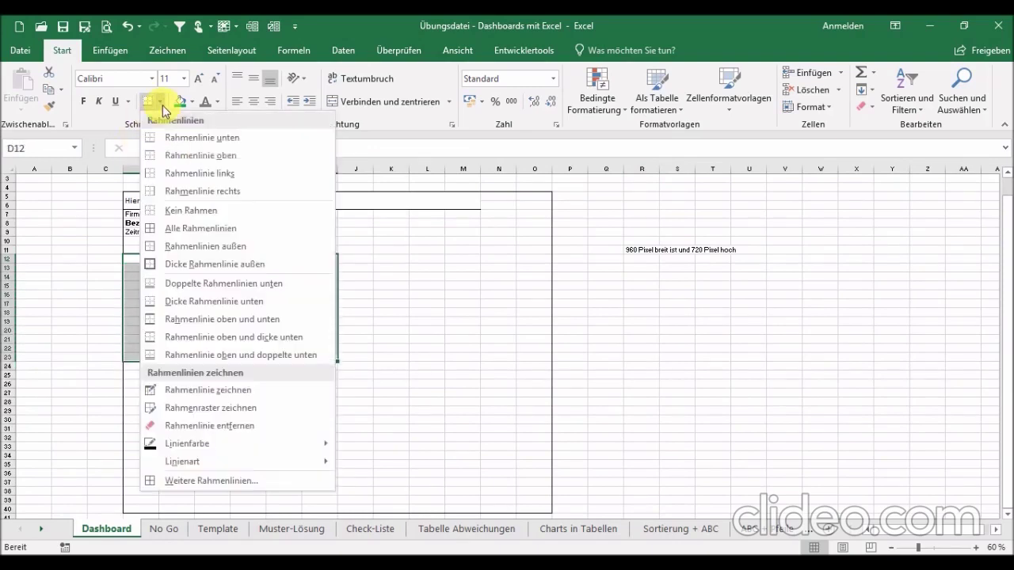
left_click(234, 249)
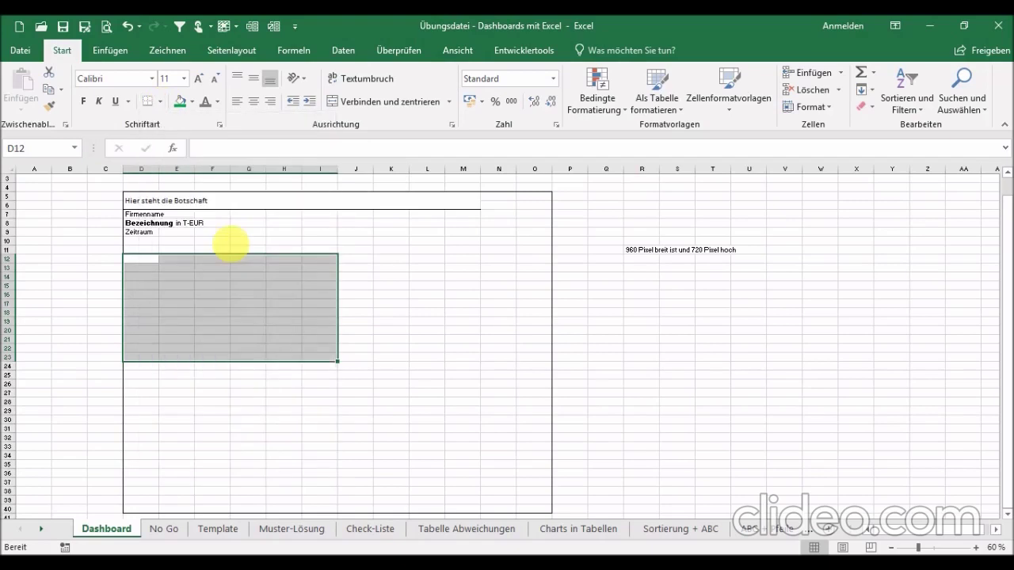
left_click(355, 101)
type("Is")
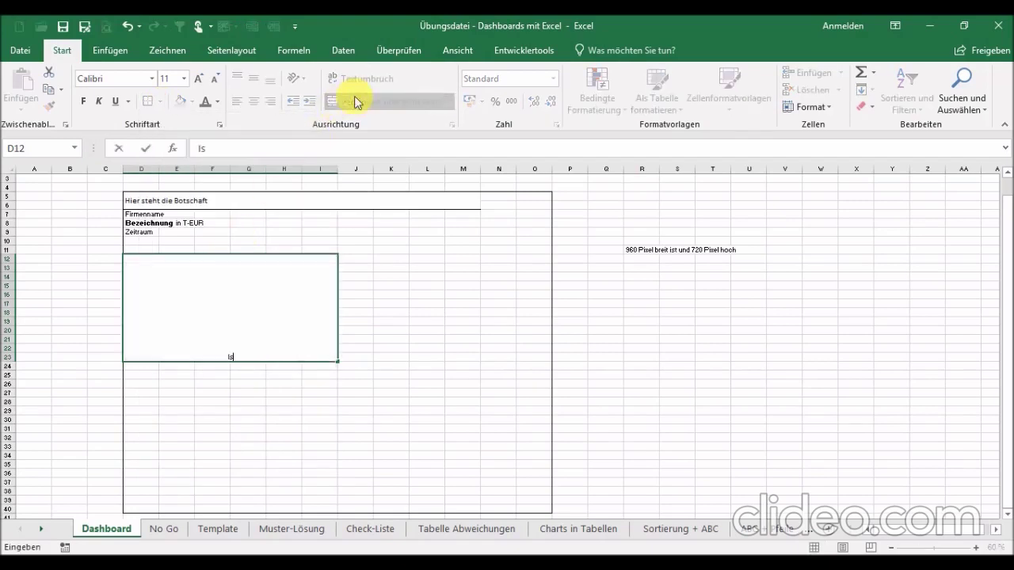
type("olierte Werte")
key("Return")
key("Up")
left_click(261, 84)
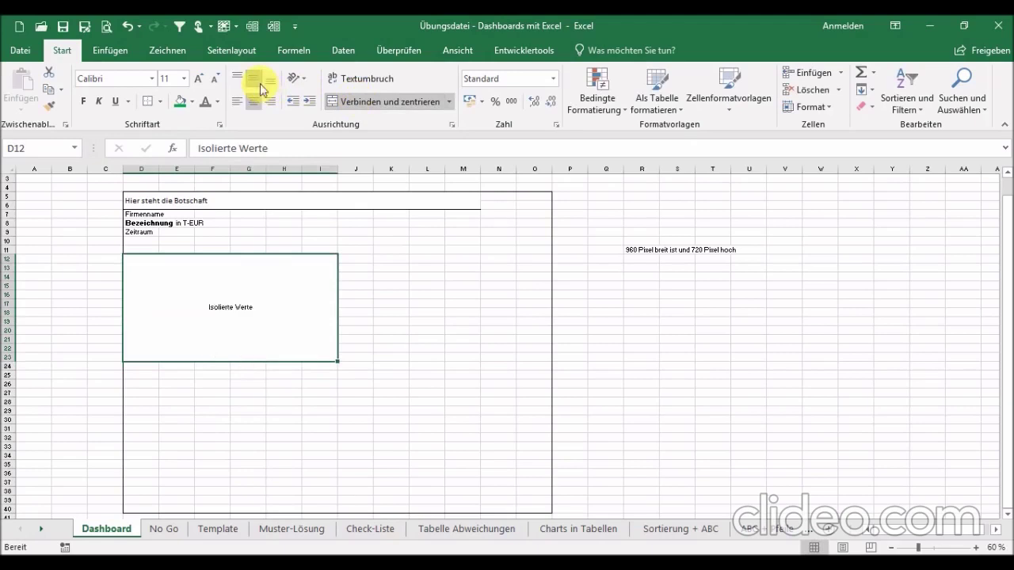
Copy the block to J12 and relabel it 'Kumulierte Werte inkl. Forecast'
key("ctrl+c")
key("Right")
key("Up")
key("Up")
key("Up")
key("Up")
key("Up")
key("Up")
key("Up")
key("Up")
key("Up")
key("ctrl+v")
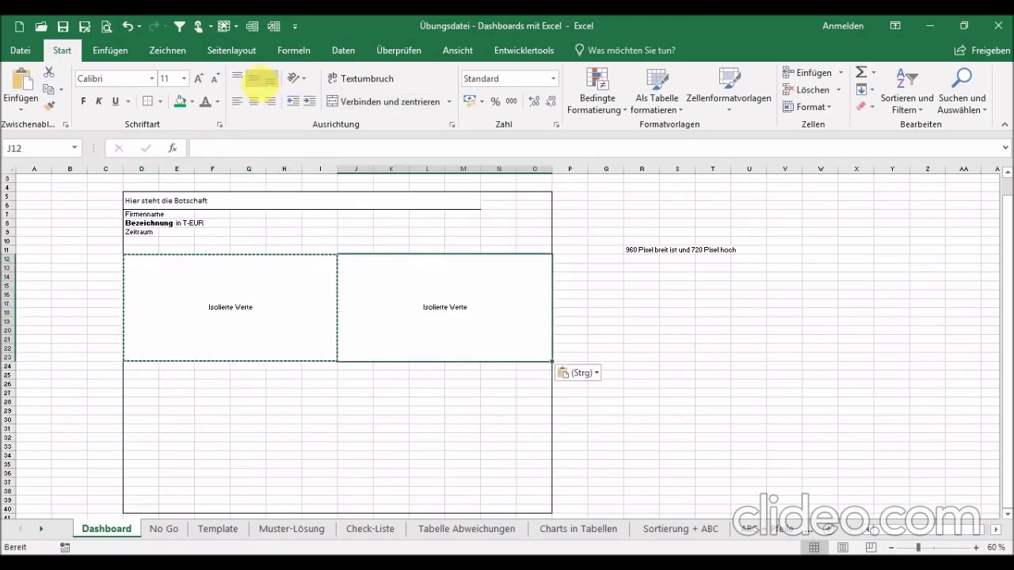
key("Escape")
type("Kumulierte Werte inkl. Forecast")
key("Return")
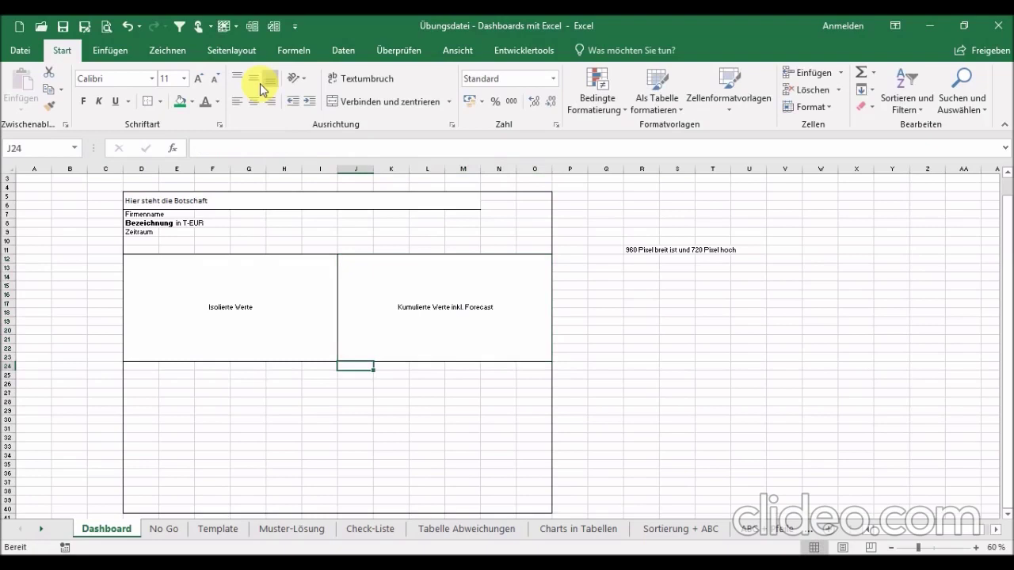
right_click(260, 83)
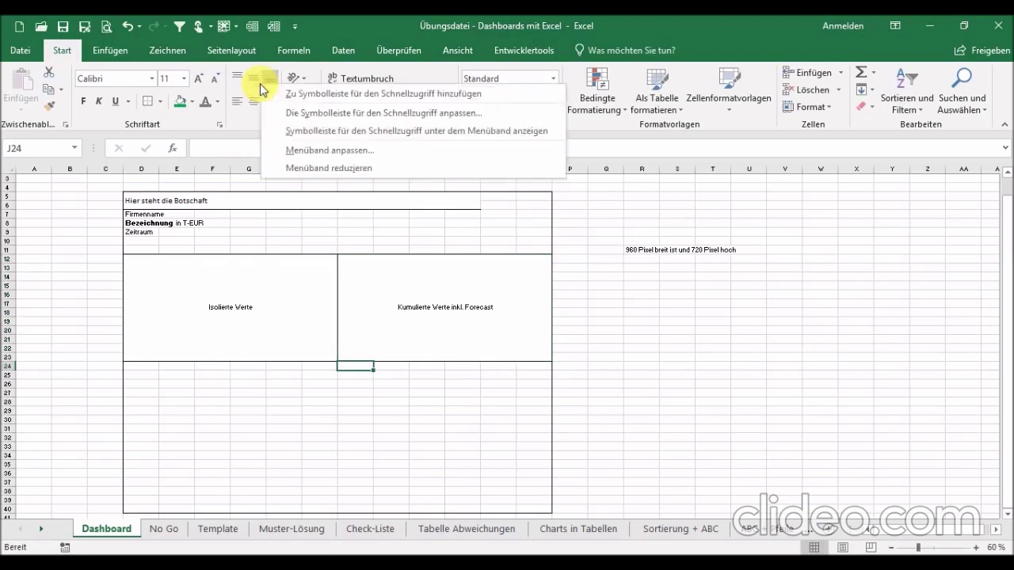
key("Escape")
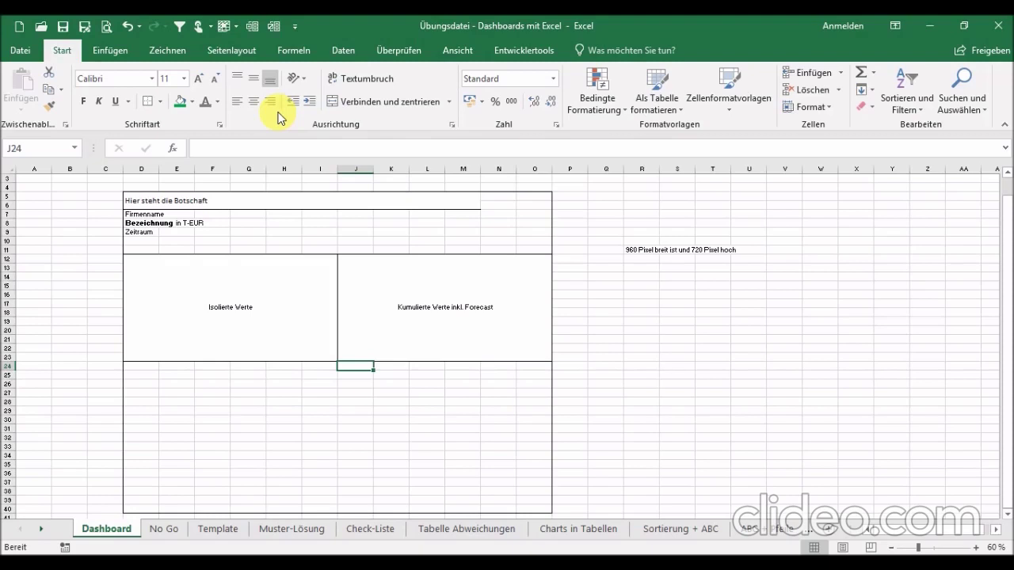
key("shift+Down")
Merge J24:O33, label it 'Entwicklungen' and centre it vertically
key("shift+Down")
key("shift+Down")
key("shift+Down")
key("shift+Down")
key("shift+Down")
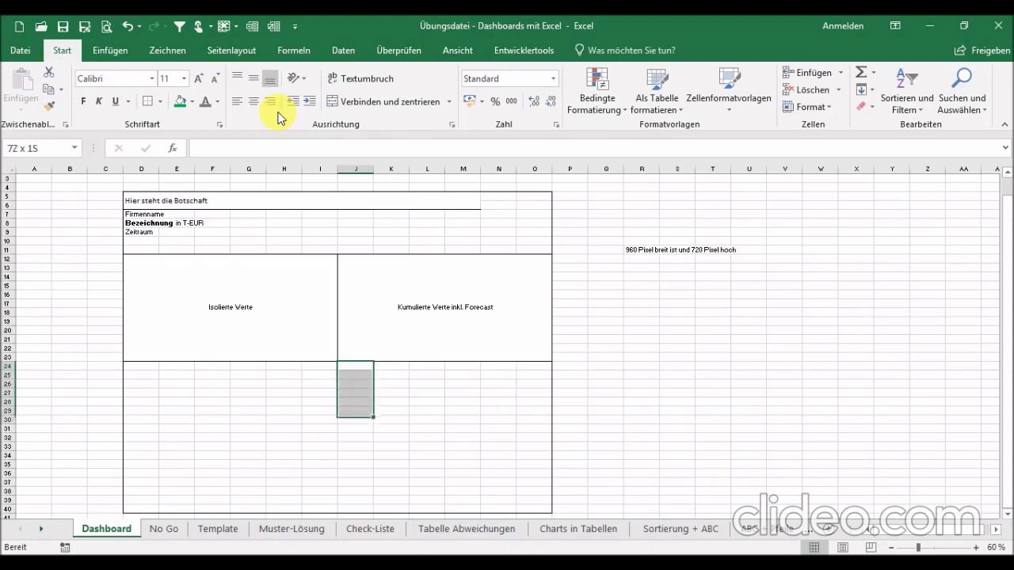
key("shift+Down")
key("shift+Down")
key("shift+Down")
key("shift+Right")
key("shift+Right")
key("shift+Right")
key("shift+Right")
key("shift+Right")
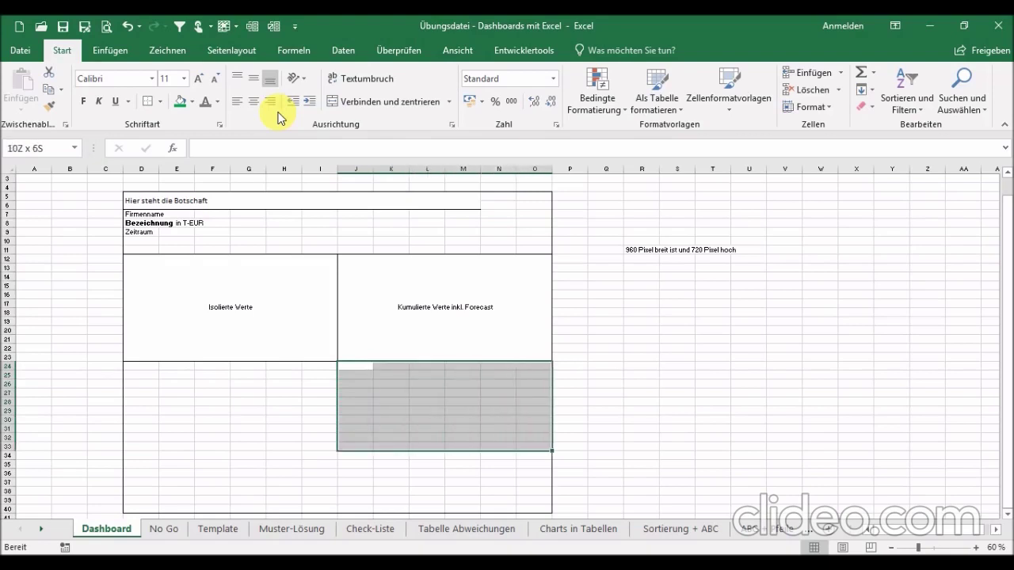
left_click(392, 102)
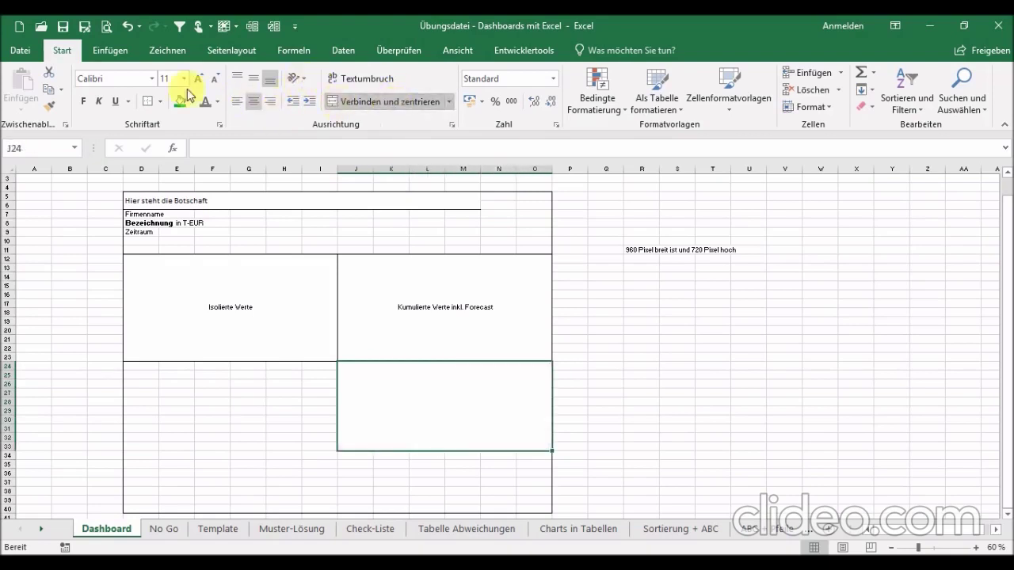
type("E")
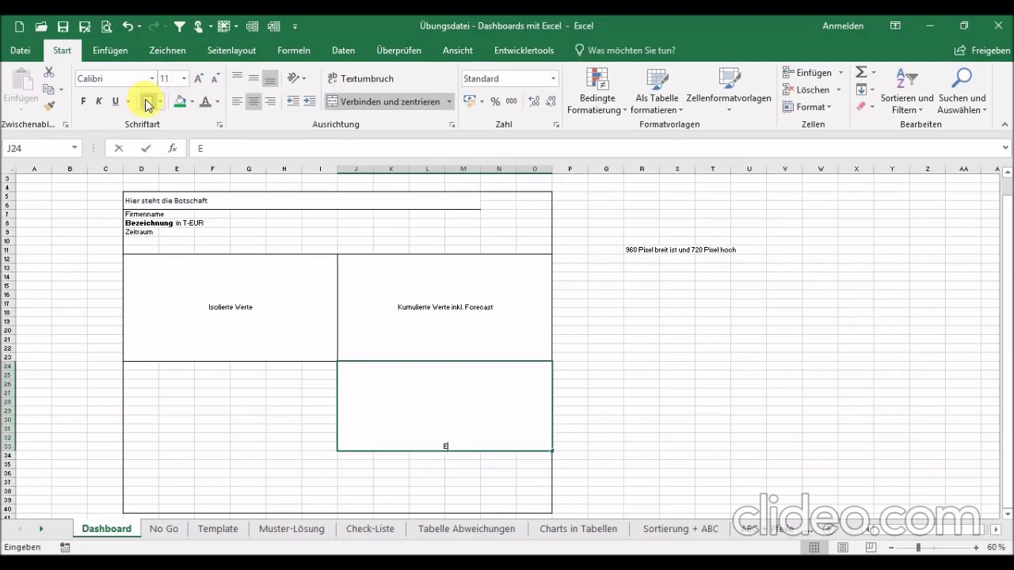
type("ntwicklungen")
key("ctrl+Return")
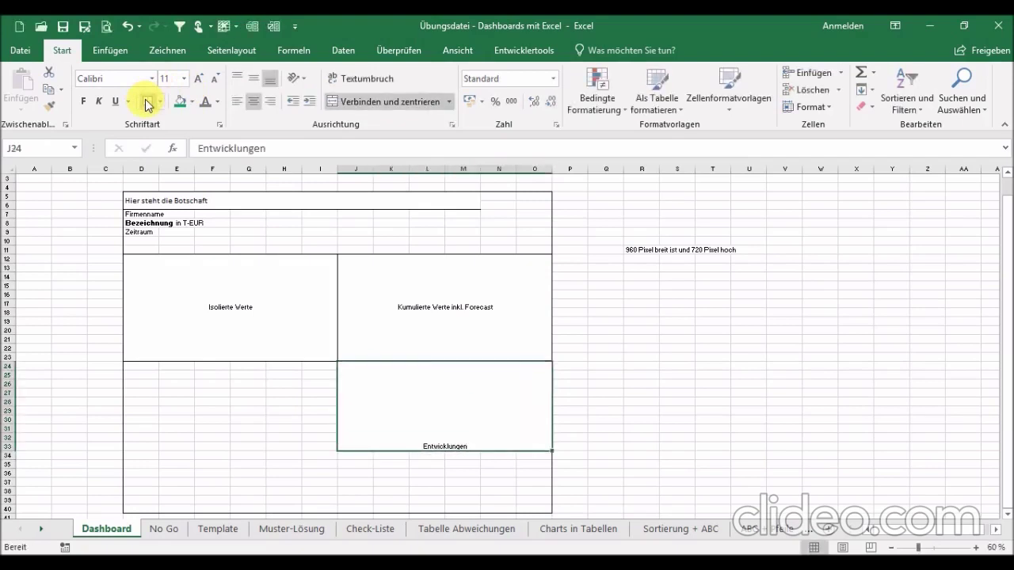
left_click(251, 80)
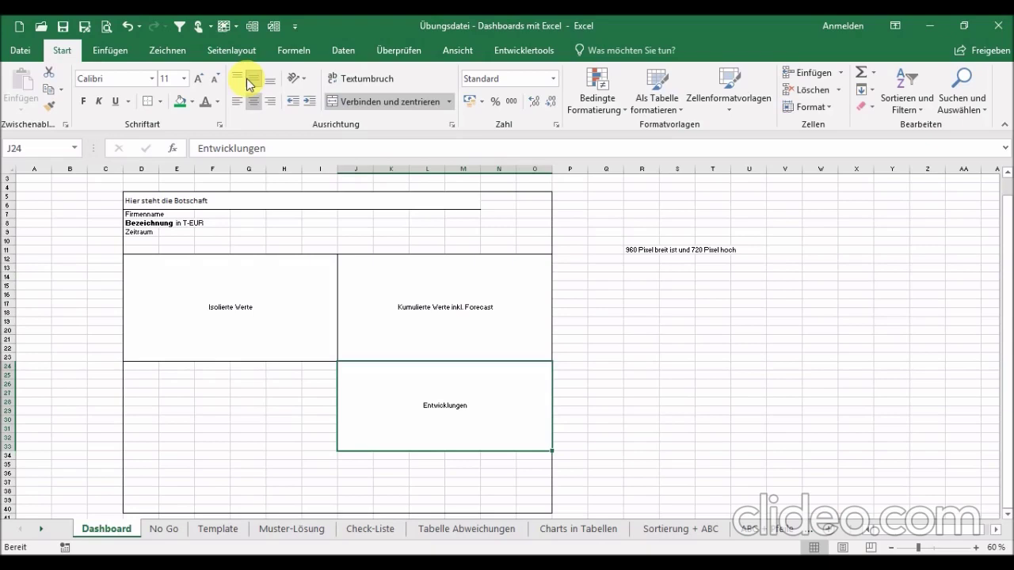
mouse_move(320, 446)
left_mouse_down()
mouse_move(248, 446)
mouse_move(248, 366)
left_mouse_up()
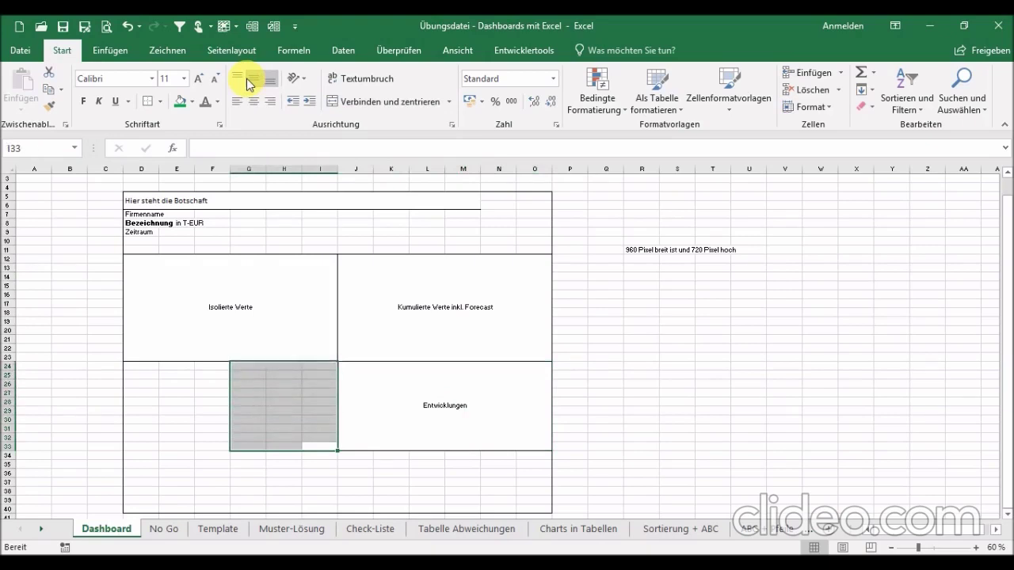
Merge G24:I33, label it 'Balkendiagramm mit Formeln' and centre it vertically
left_click(426, 101)
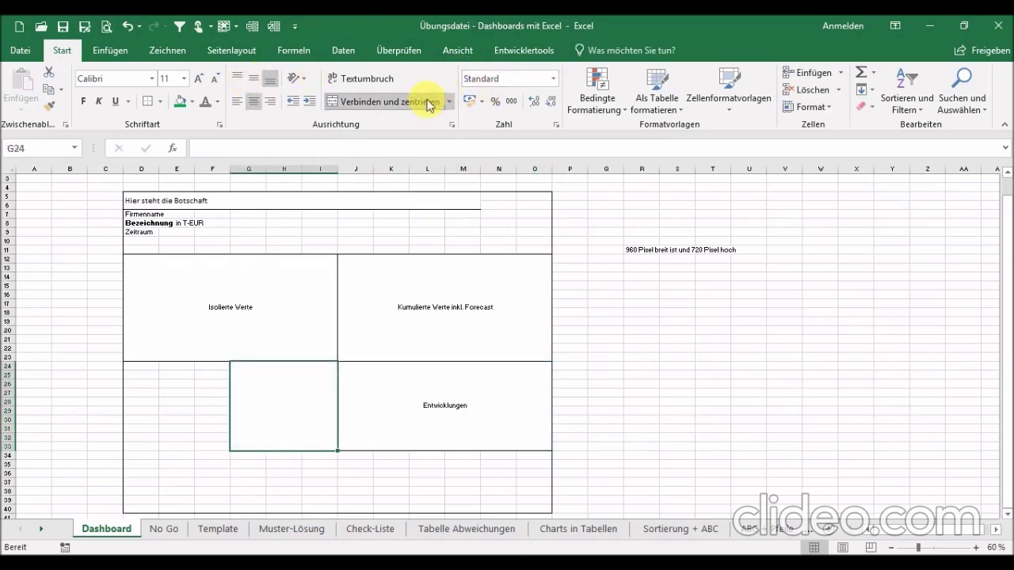
type("Ball")
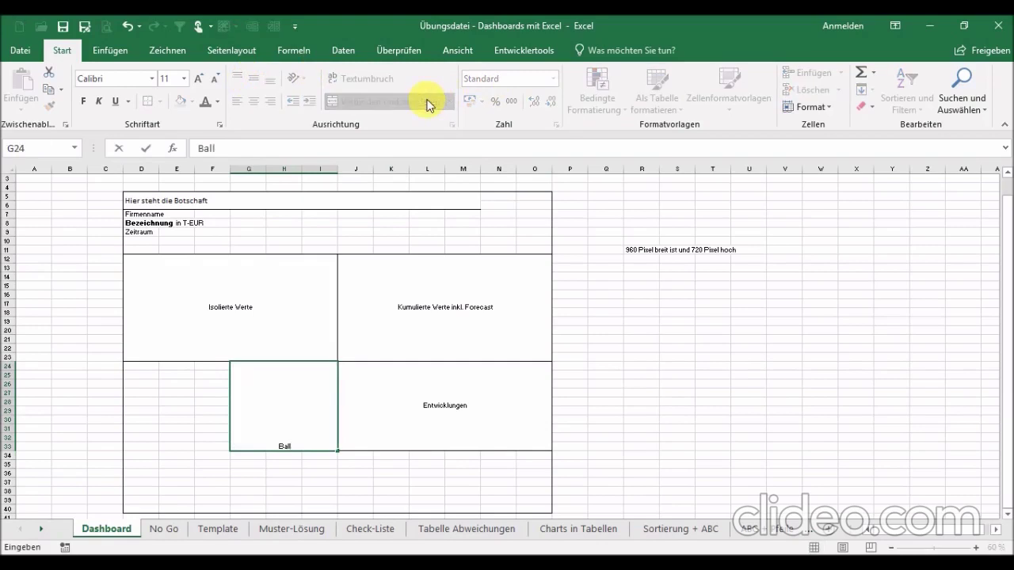
key("BackSpace")
type("kendiagramm")
type("mit")
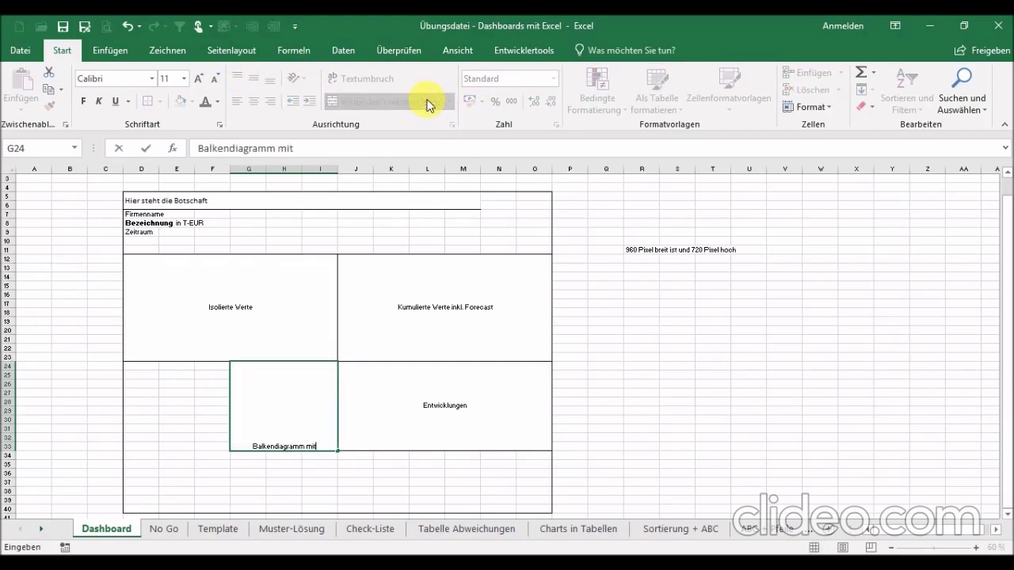
type(" Formeln")
key("Return")
key("Up")
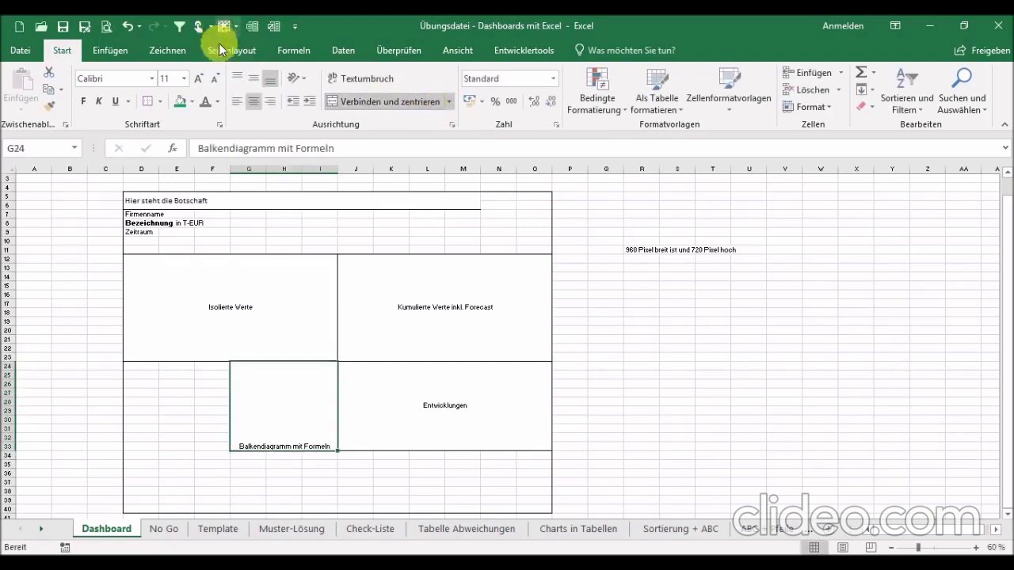
left_click(254, 77)
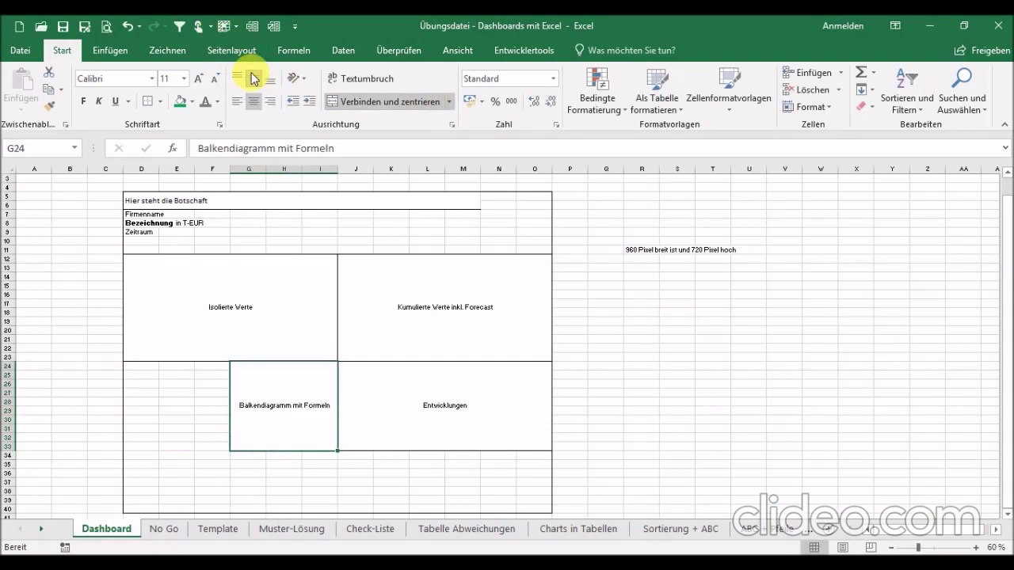
key("Left")
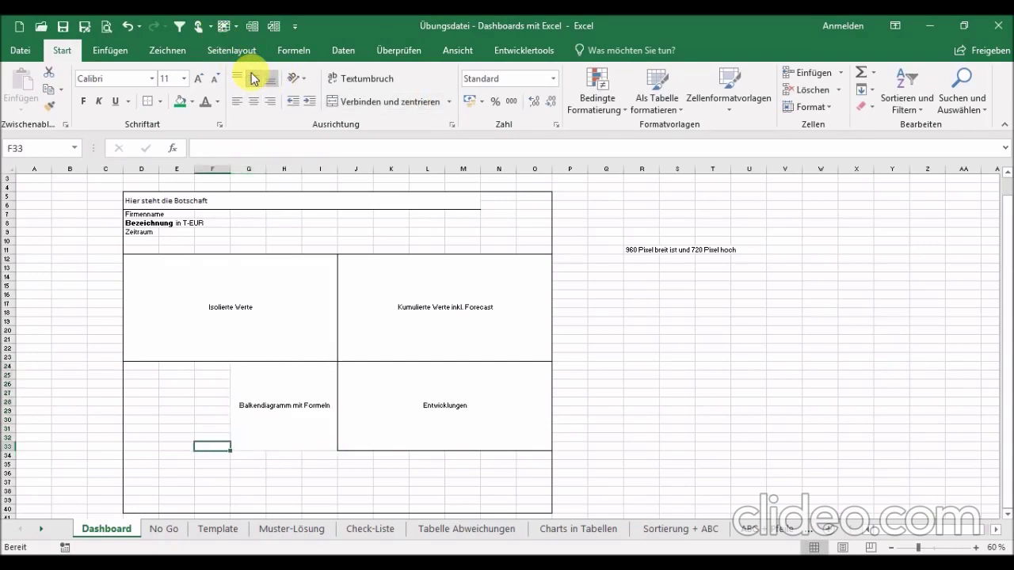
key("shift+Left")
key("shift+Left")
key("shift+Up")
key("shift+Up")
key("shift+Up")
key("shift+Up")
key("shift+Up")
key("shift+Up")
key("shift+Up")
key("shift+Up")
key("shift+Up")
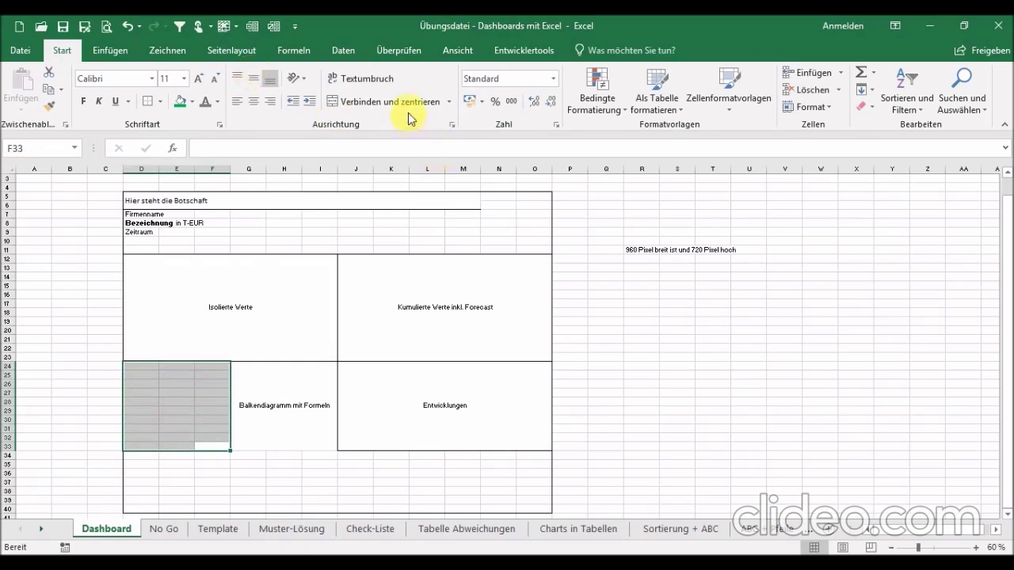
Merge D24:F33, label it 'Kommentare - 3er Regel' and centre it vertically
left_click(408, 108)
type("Kommenta")
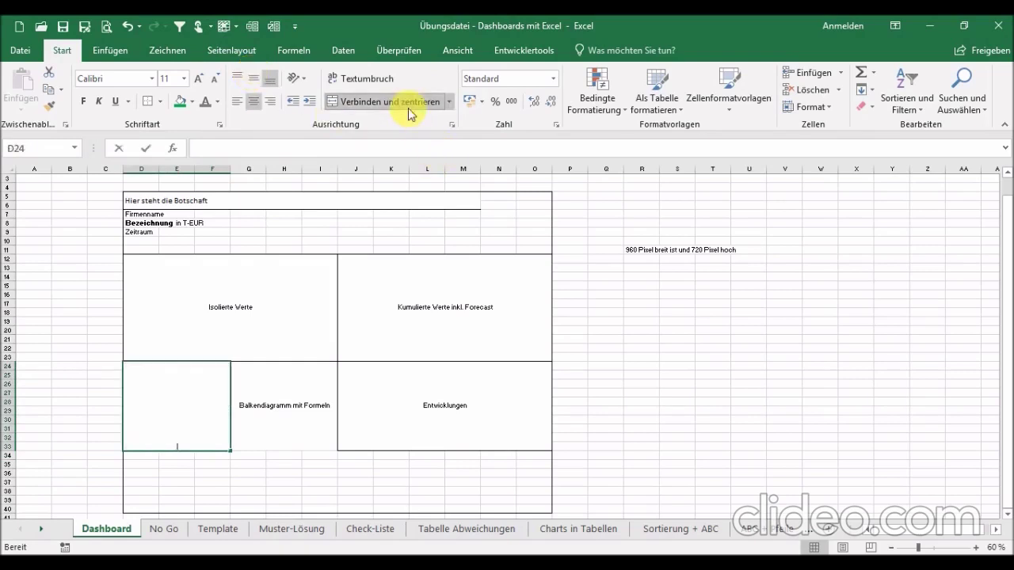
type("re")
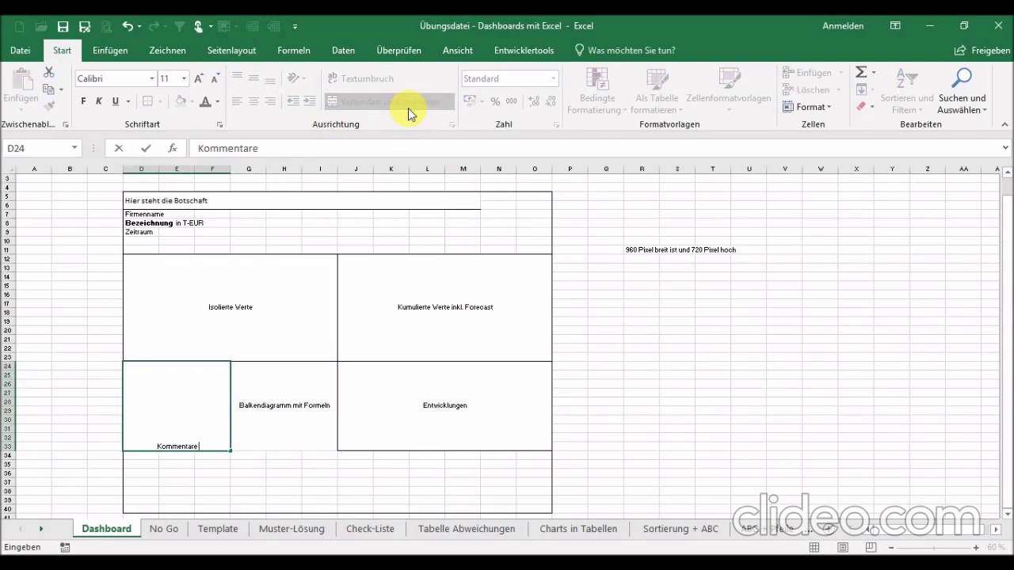
type(" - 3er Regel")
key("Return")
key("Up")
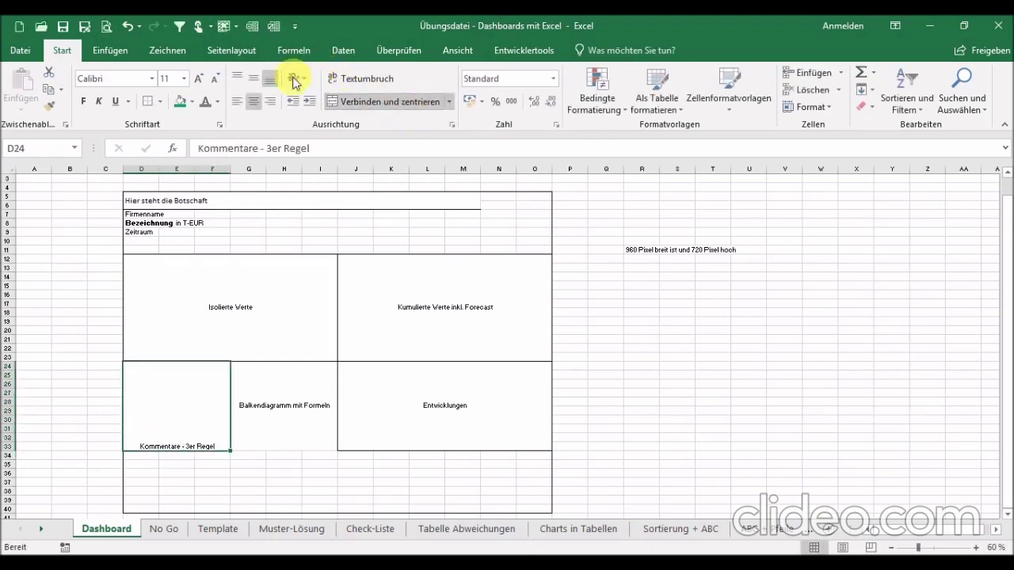
left_click(260, 84)
key("Down")
key("Down")
key("Down")
key("Down")
key("Down")
key("Down")
key("Down")
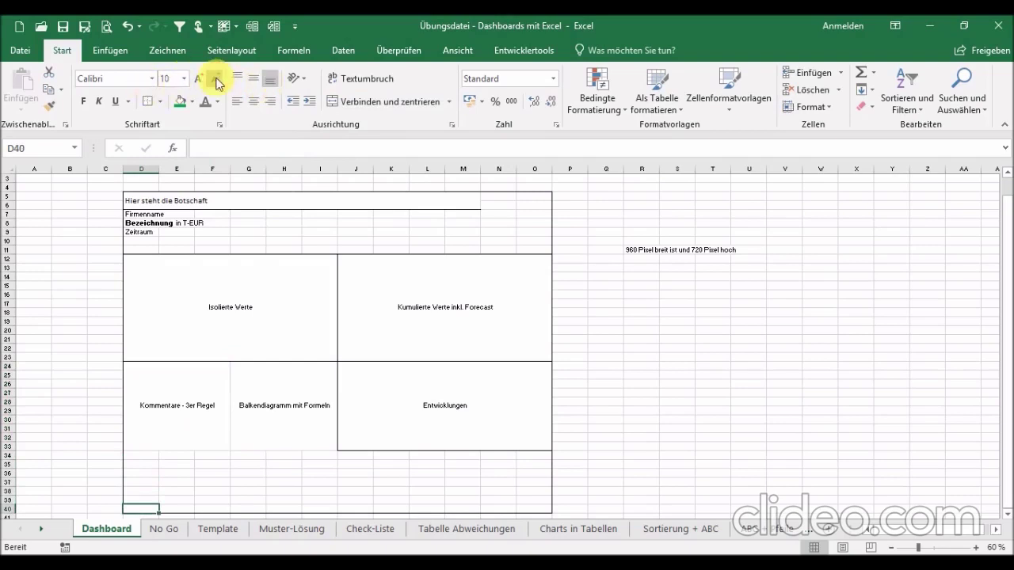
Enter the source line 'Quelle: Kontaktdaten / WWS' in D40
type("Quelle: Kontaktdaten / WWS")
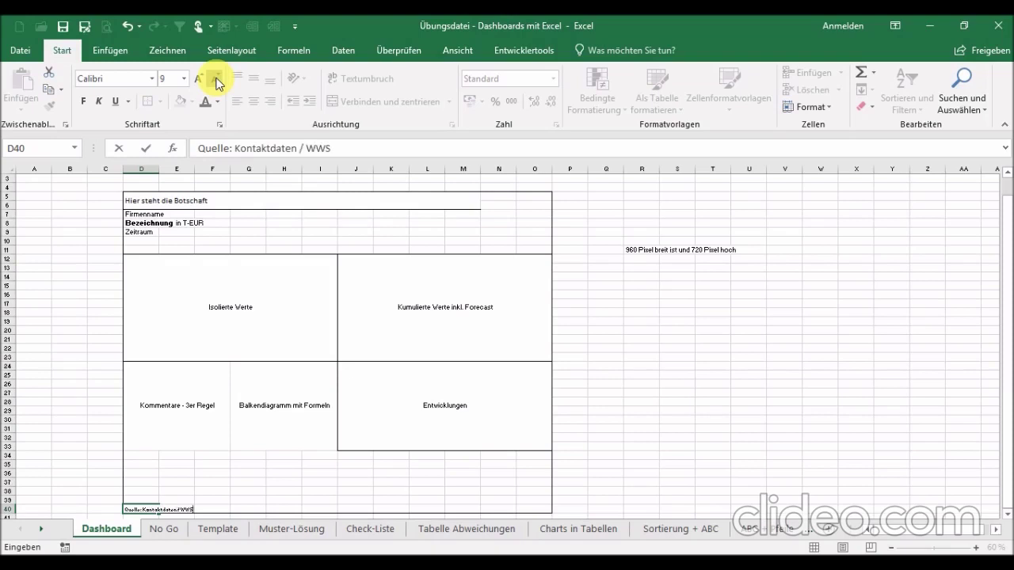
key("Return")
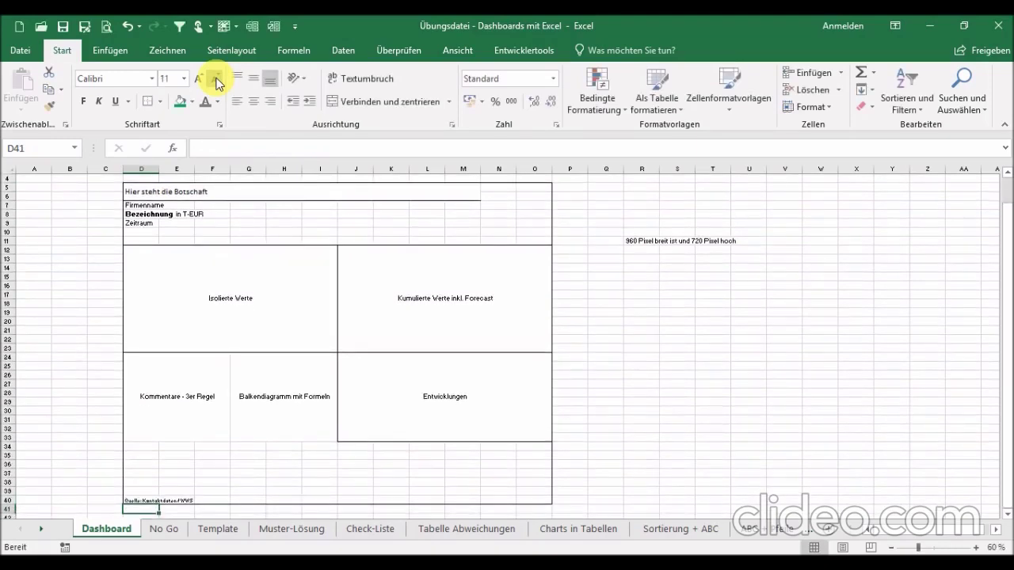
left_click(606, 214)
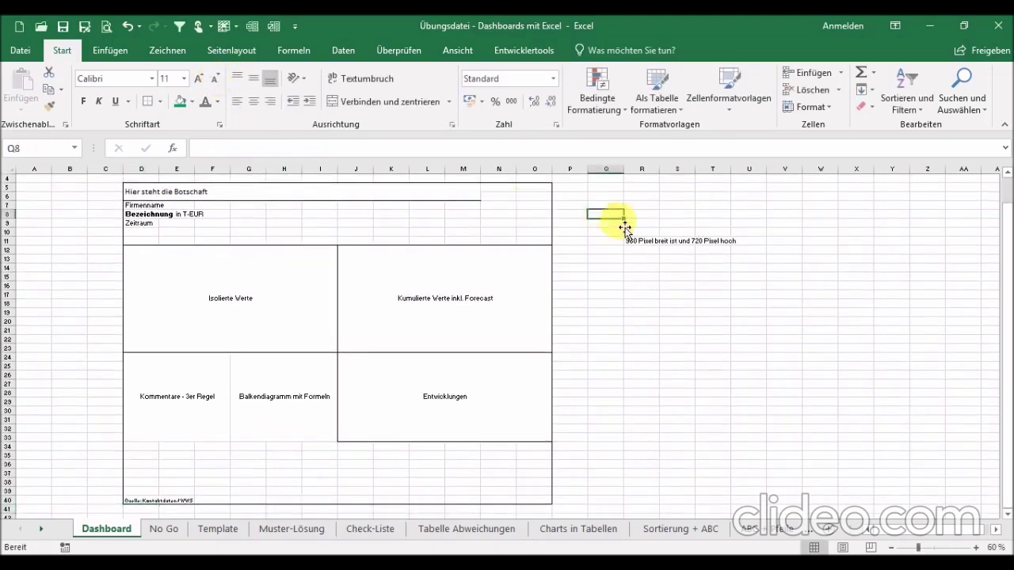
Narrow column C to 5 px and column P to 10 px, and shrink rows 4 and 41 to slivers
left_click_drag(1009, 273, 1010, 214)
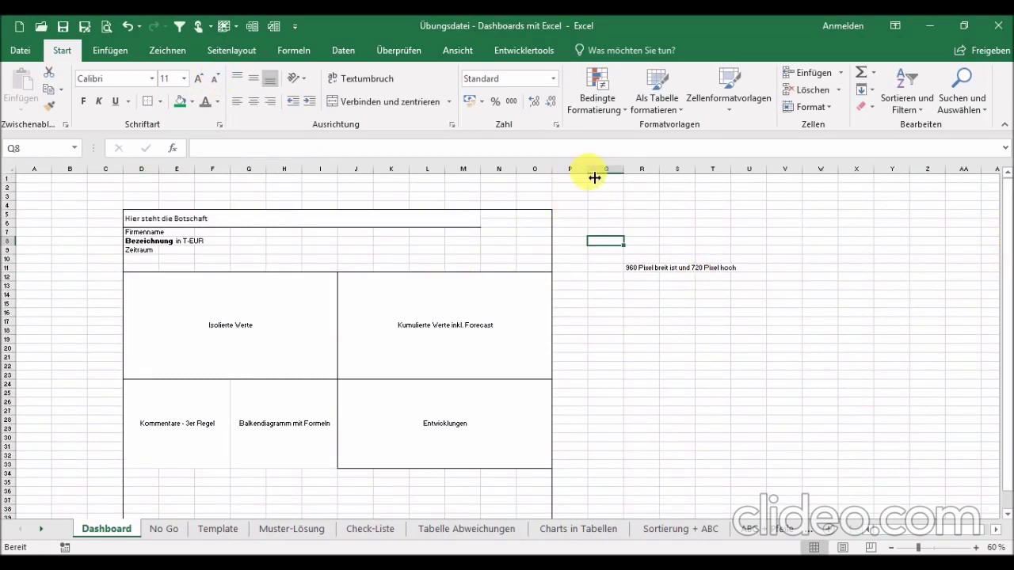
left_click_drag(594, 177, 560, 179)
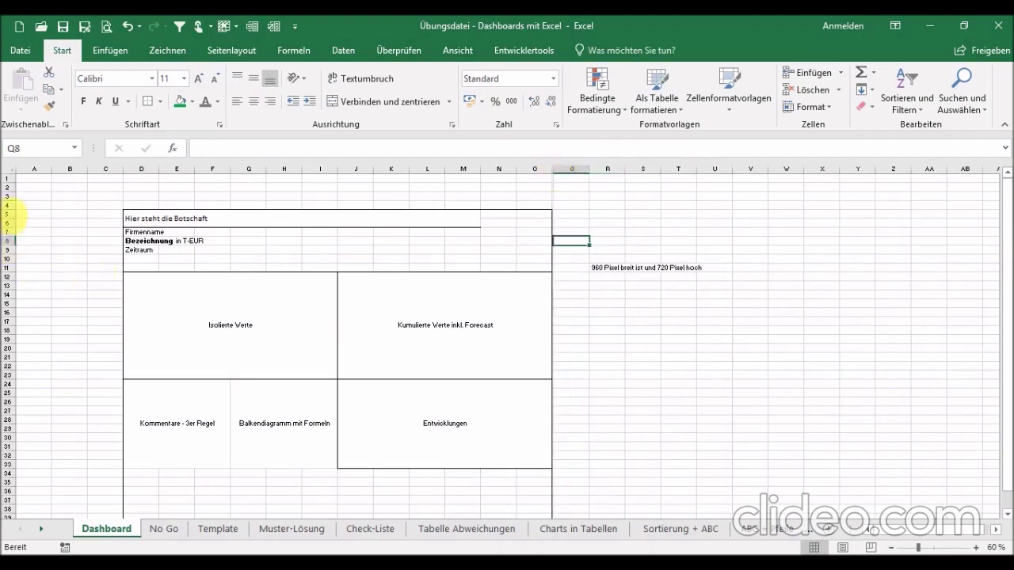
left_click_drag(14, 215, 16, 203)
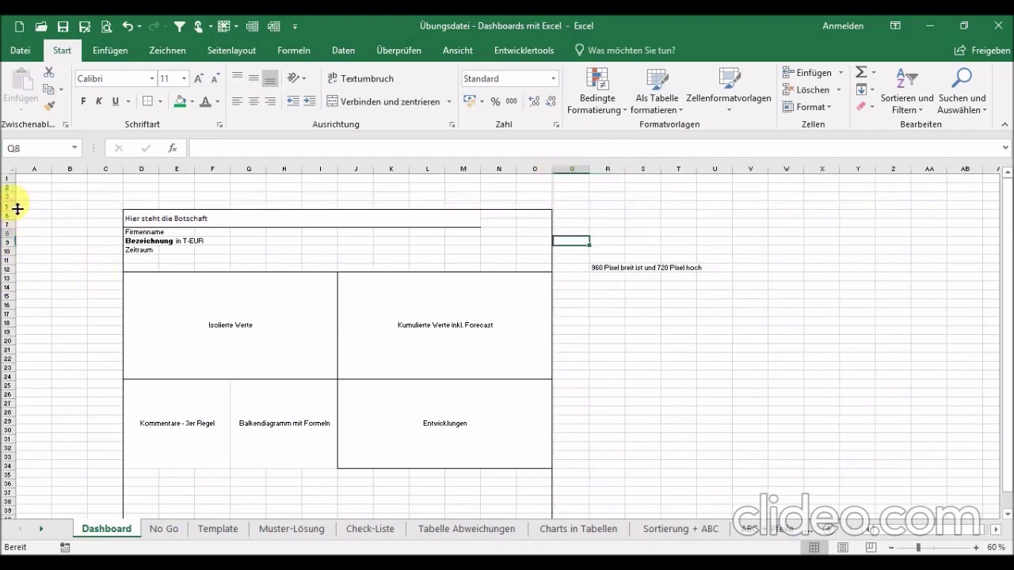
left_click_drag(124, 170, 96, 177)
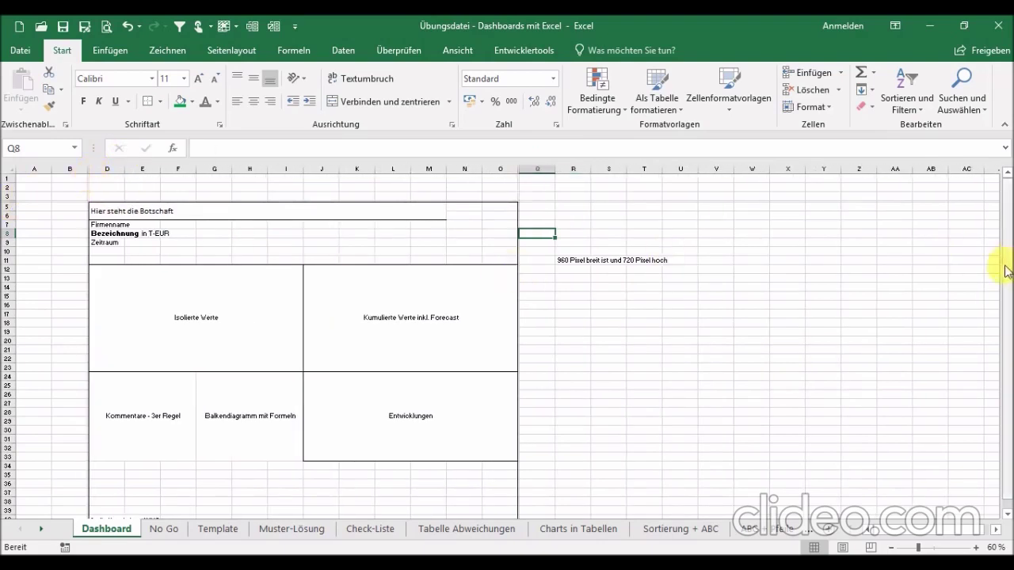
left_click_drag(1007, 271, 1006, 279)
left_click(1005, 511)
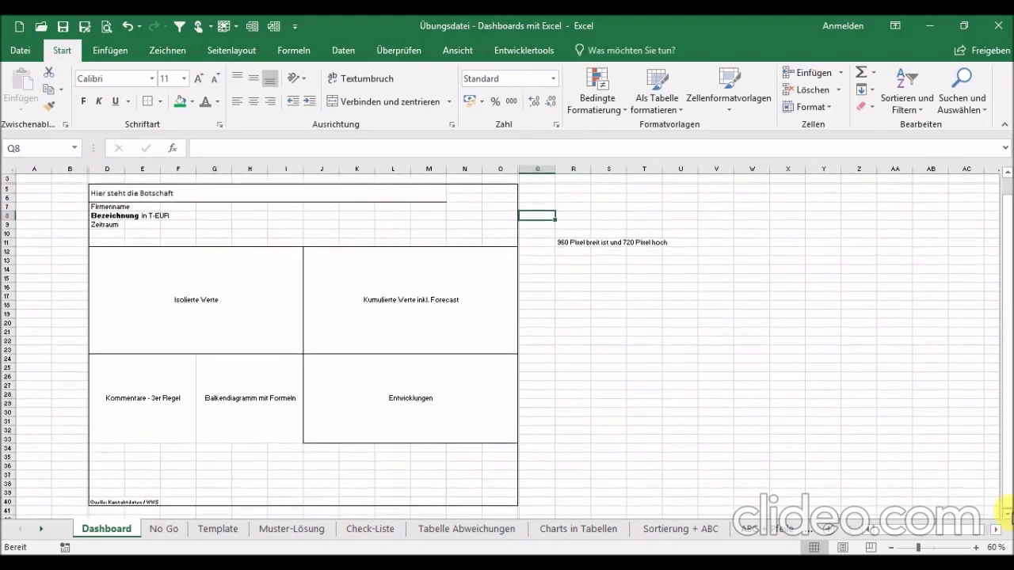
left_click_drag(15, 498, 15, 494)
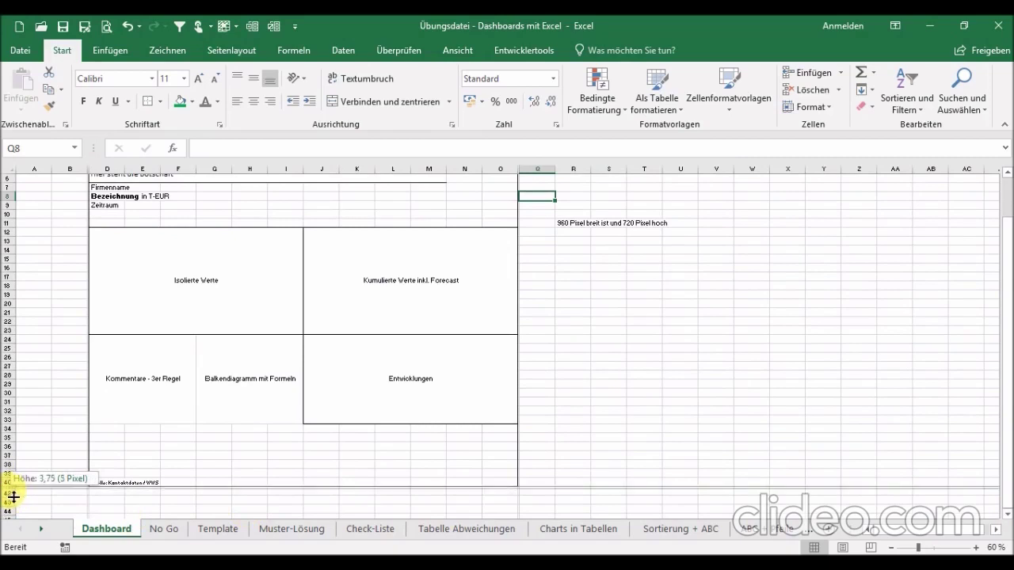
left_click_drag(15, 494, 13, 496)
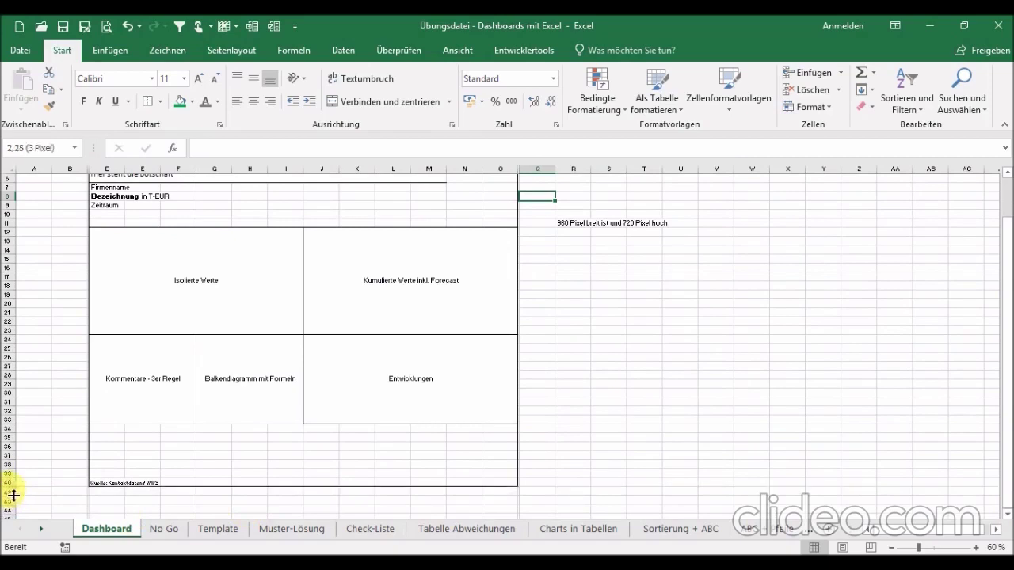
left_click(188, 447)
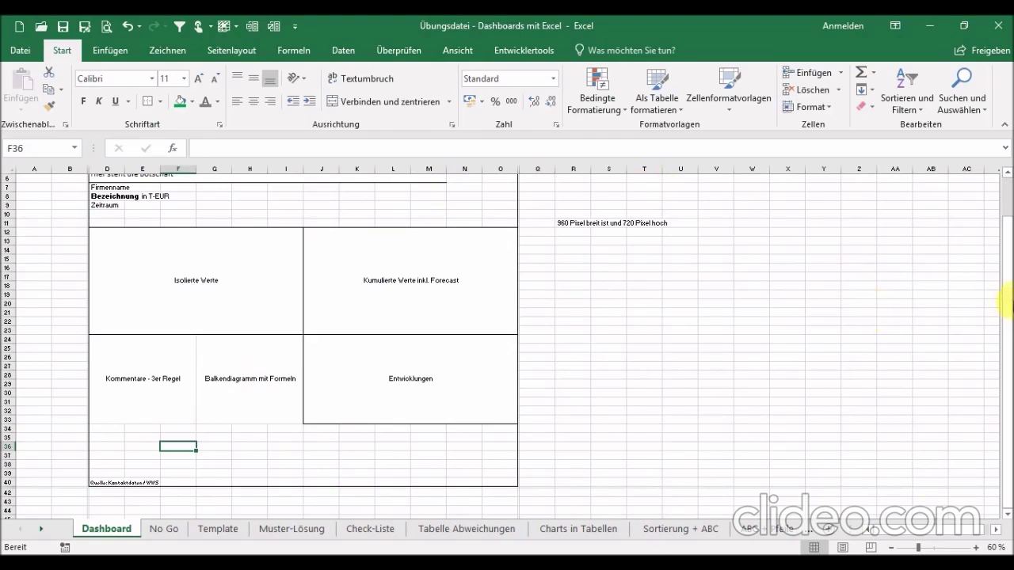
left_click_drag(1006, 235, 1006, 190)
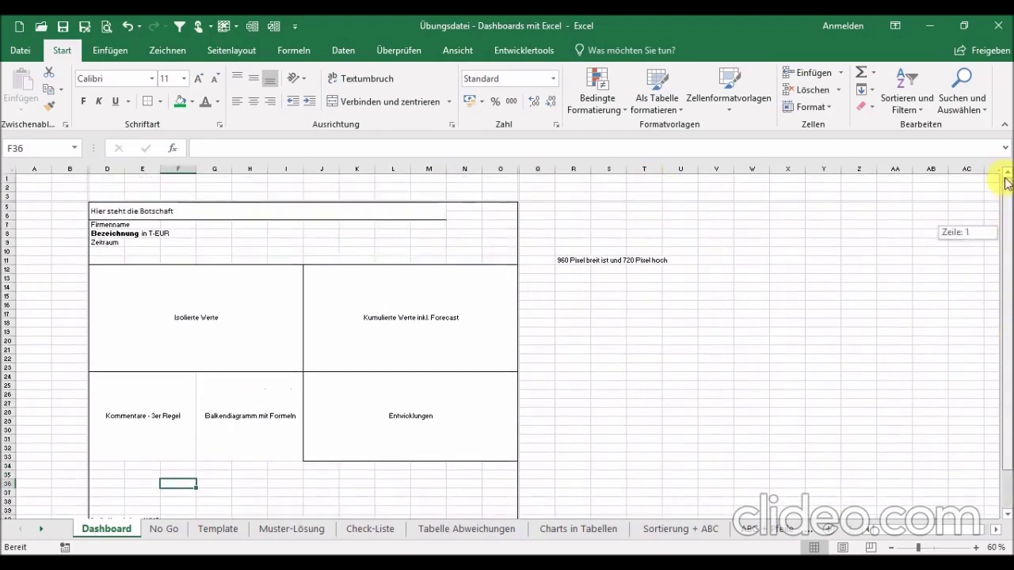
left_click(484, 267)
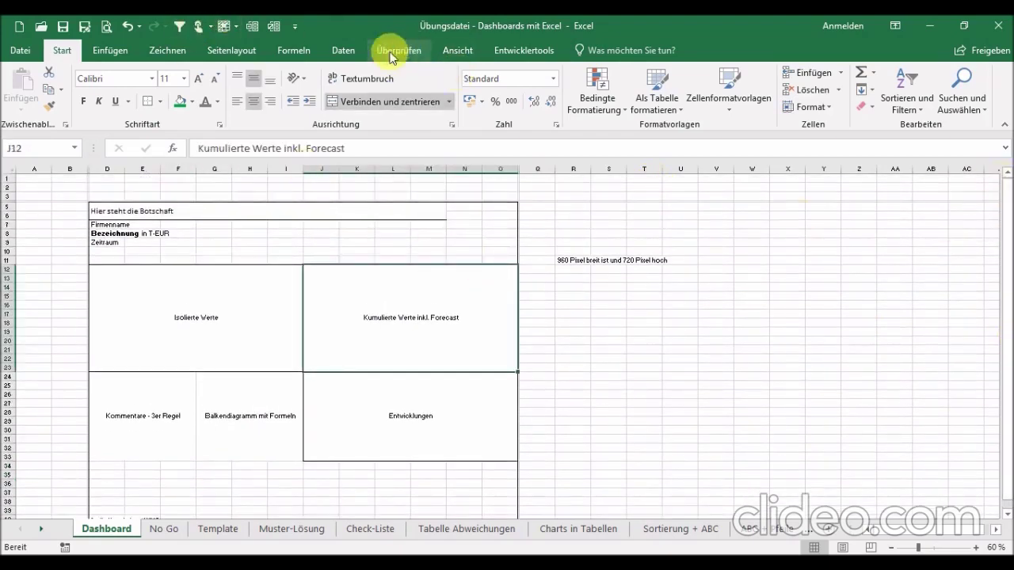
Switch to page-break preview and move the print area's left edge to column D and top to row 5
left_click(456, 53)
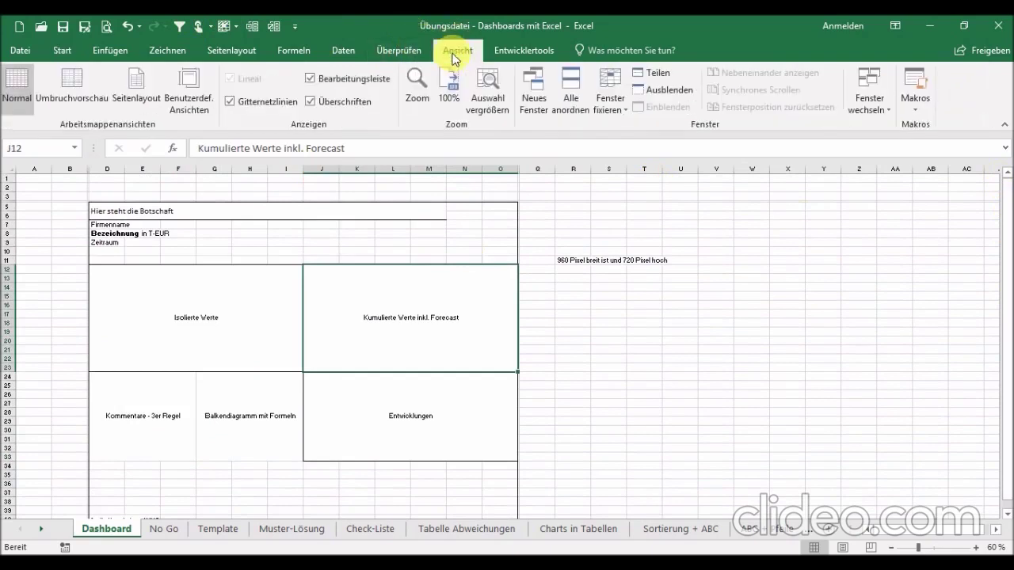
left_click(72, 87)
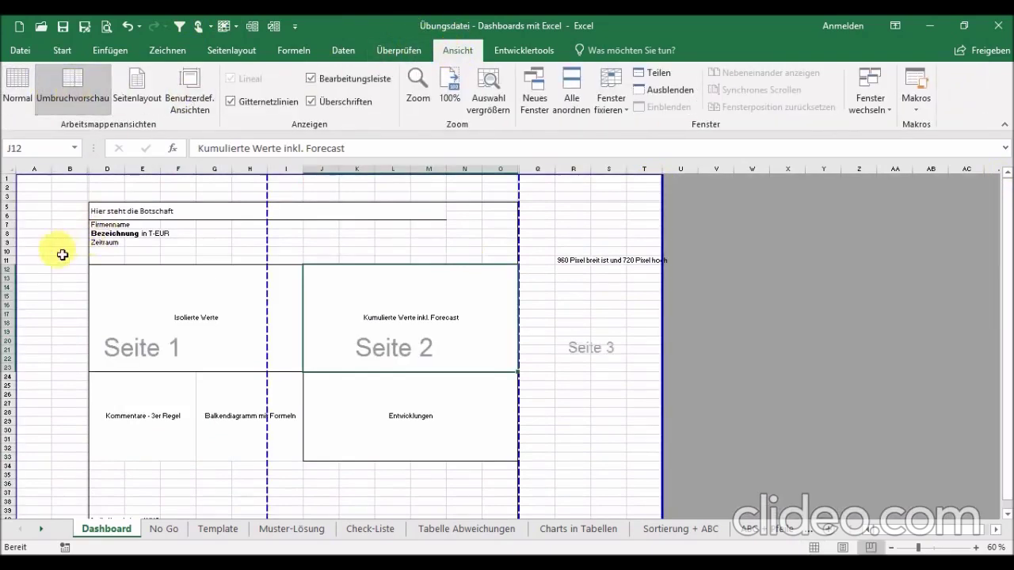
mouse_move(30, 262)
left_mouse_down()
mouse_move(104, 256)
mouse_move(90, 250)
left_mouse_up()
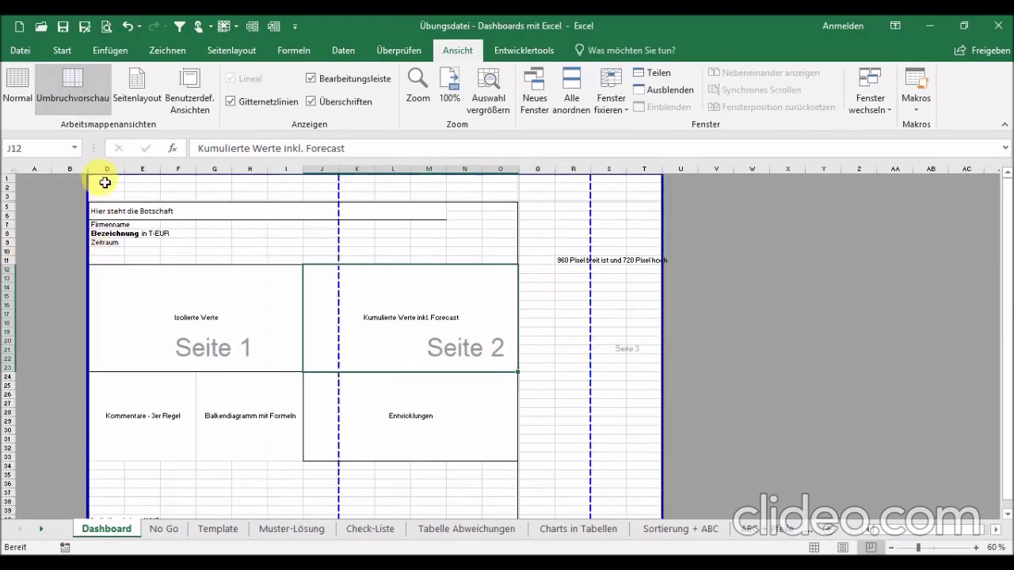
left_click_drag(141, 187, 138, 202)
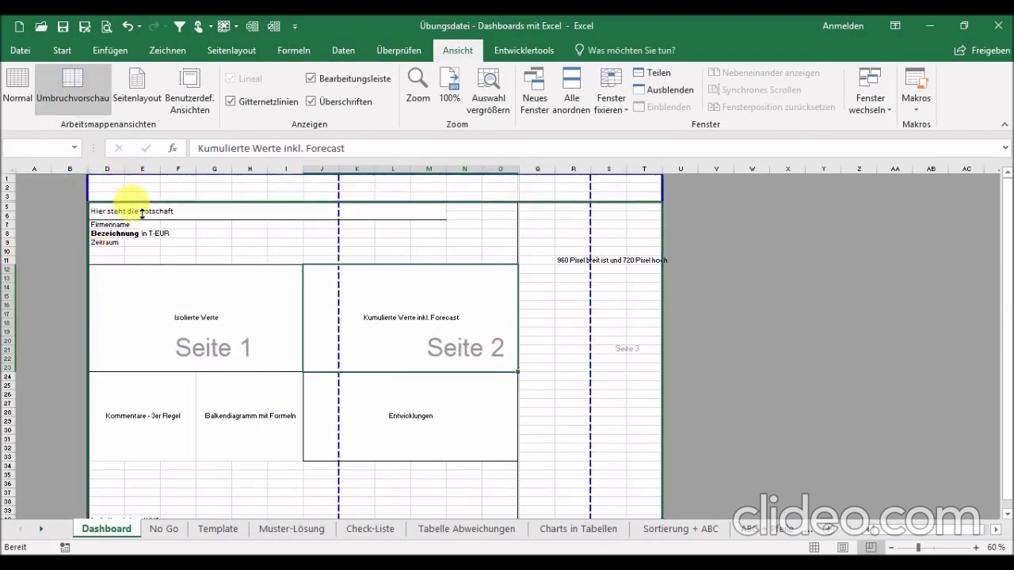
Pull the right and bottom print-area edges in to column O and row 40, then preview the print
left_click_drag(349, 225, 539, 237)
left_click_drag(604, 240, 532, 238)
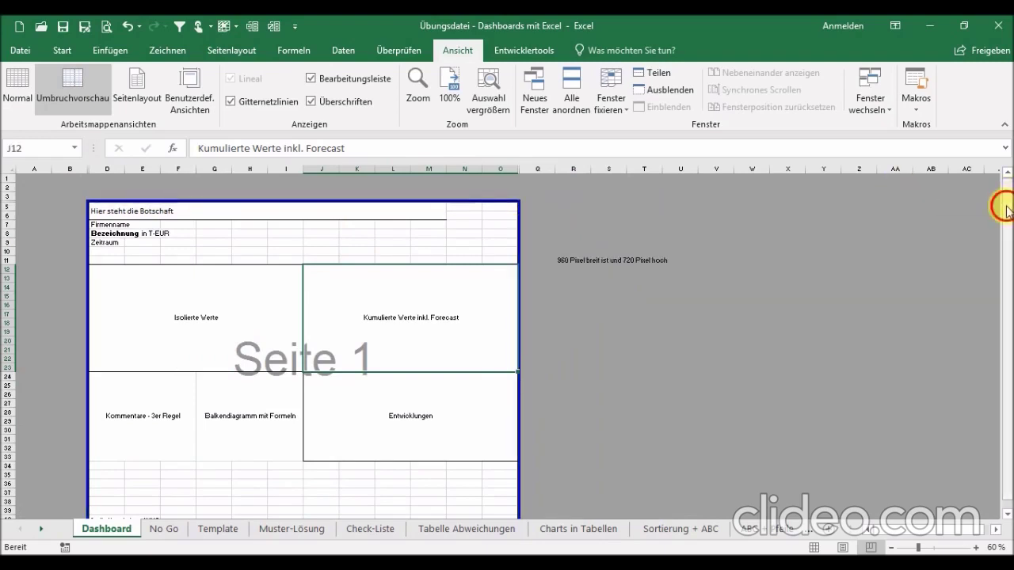
left_click_drag(1006, 194, 1006, 202)
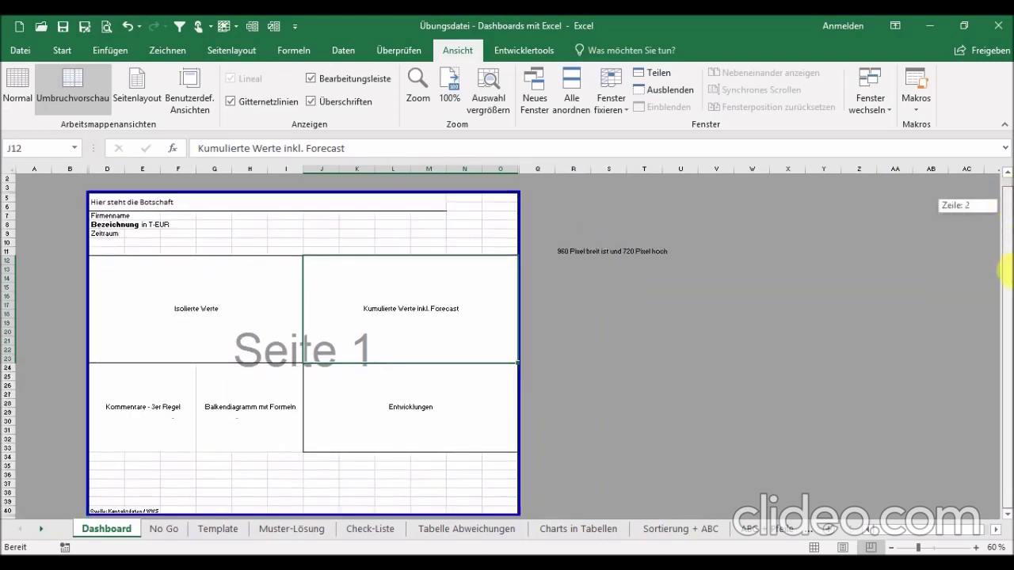
left_click_drag(325, 525, 317, 515)
left_click(321, 511)
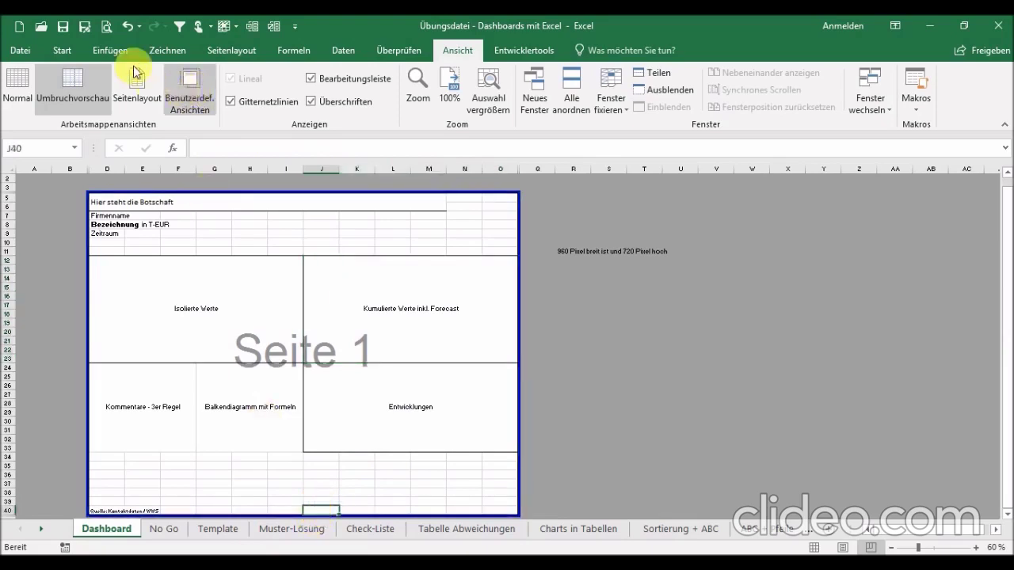
left_click(108, 28)
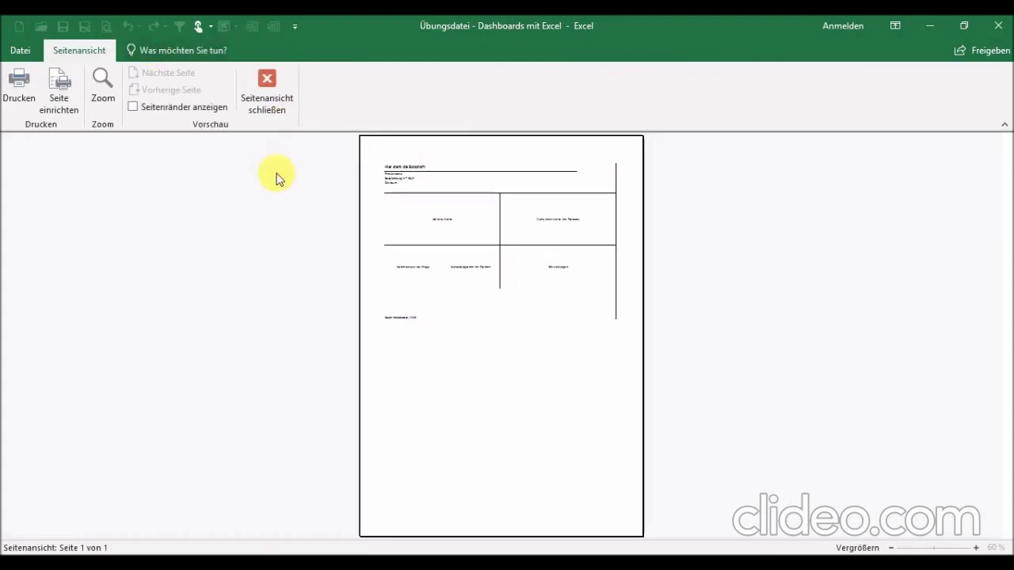
In Page Setup, centre horizontally and set left/right margins to 0,3, bottom to 0,5, and reduce the top
left_click(69, 103)
left_click(608, 367)
left_click(696, 268)
left_click(696, 269)
left_click(696, 269)
left_click(845, 268)
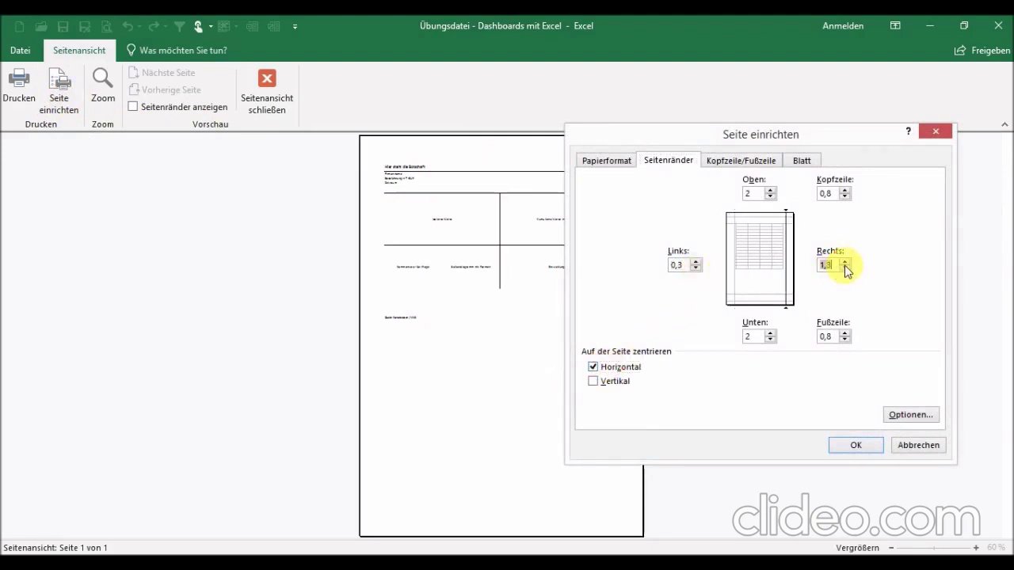
left_click(771, 341)
left_click(772, 341)
left_click(772, 340)
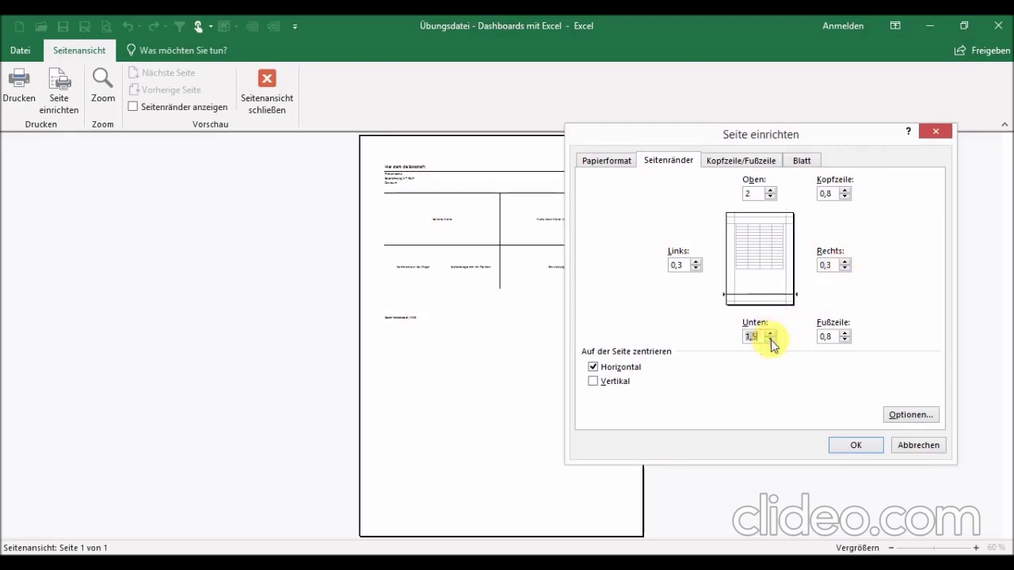
left_click(769, 197)
left_click(769, 197)
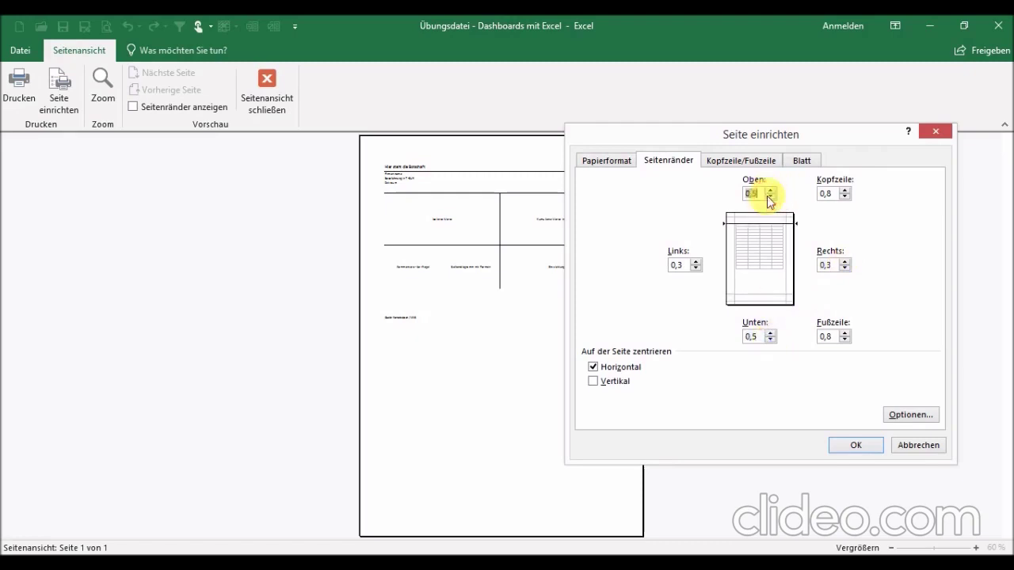
Scale the printout to fit one page in landscape, confirm, and close the print preview
left_click(613, 162)
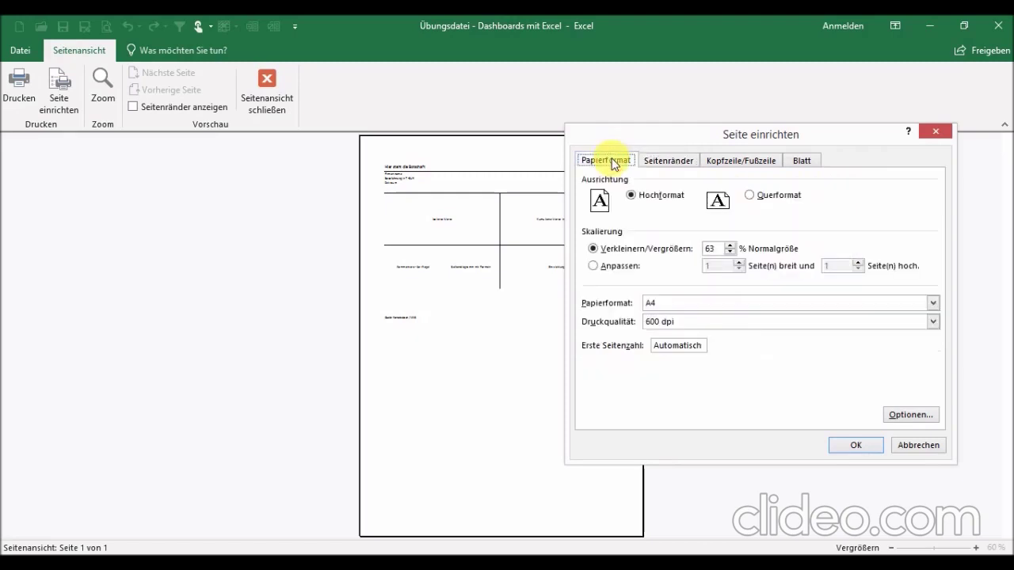
left_click(594, 266)
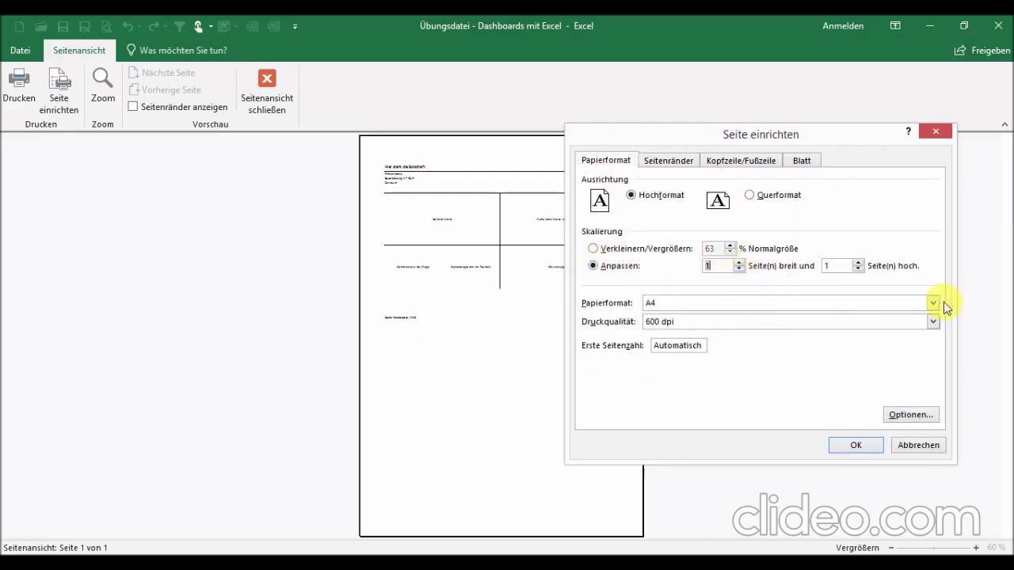
left_click(749, 197)
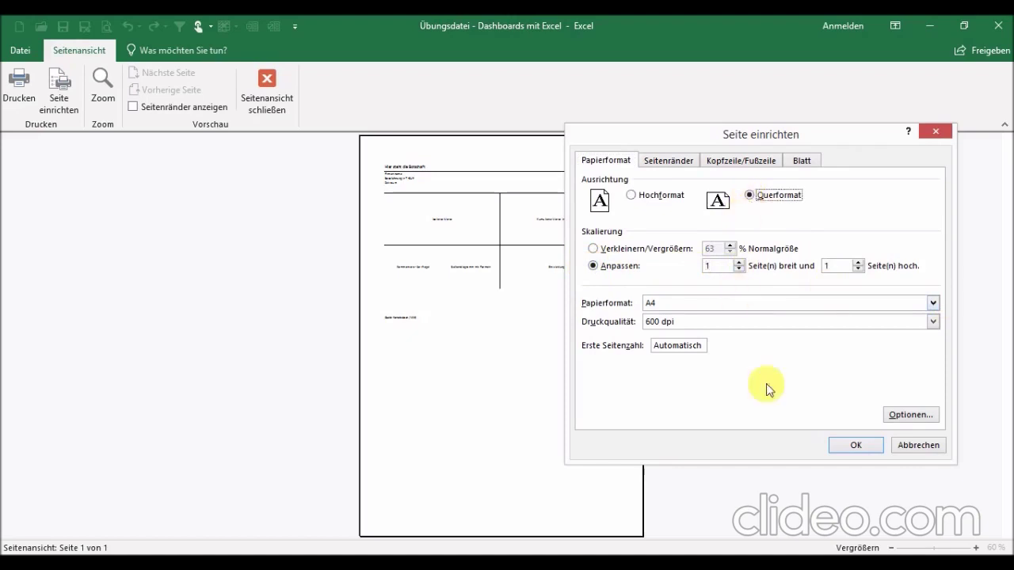
left_click(851, 446)
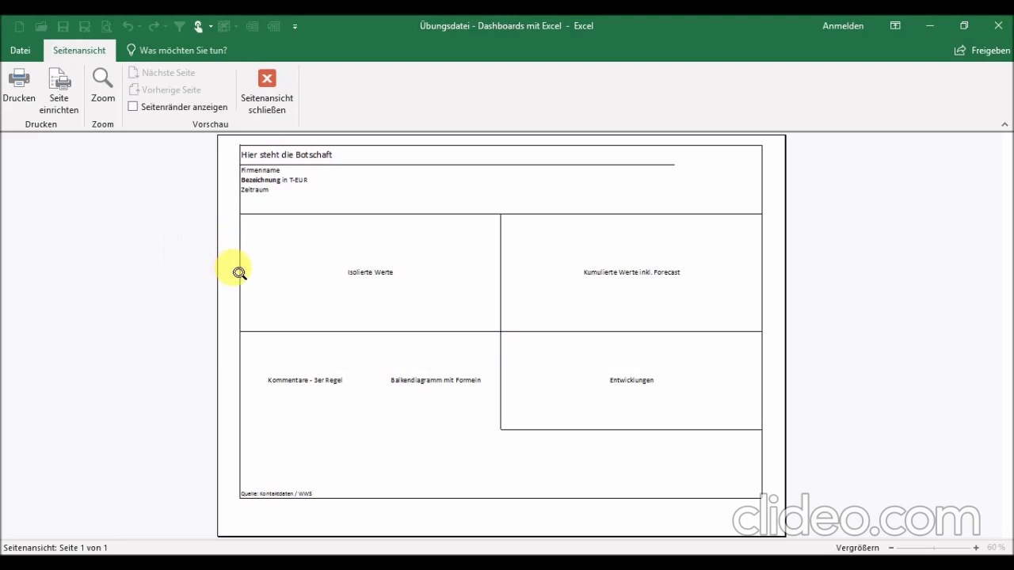
key("Escape")
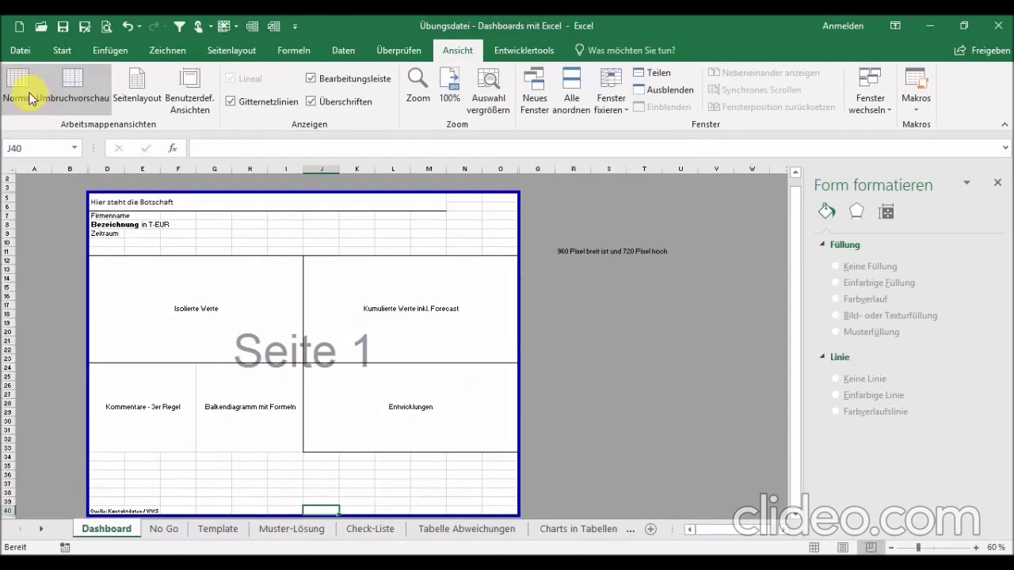
Return to Normal view, turn off gridlines, and select the Balkendiagramm mit Formeln box
left_click(30, 98)
left_click(429, 225)
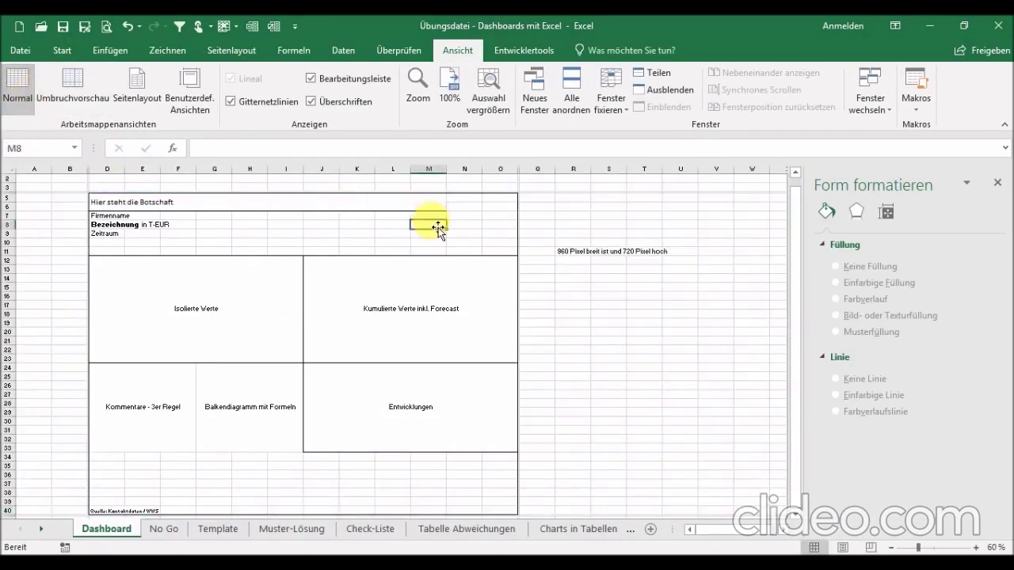
left_click(232, 101)
left_click(230, 102)
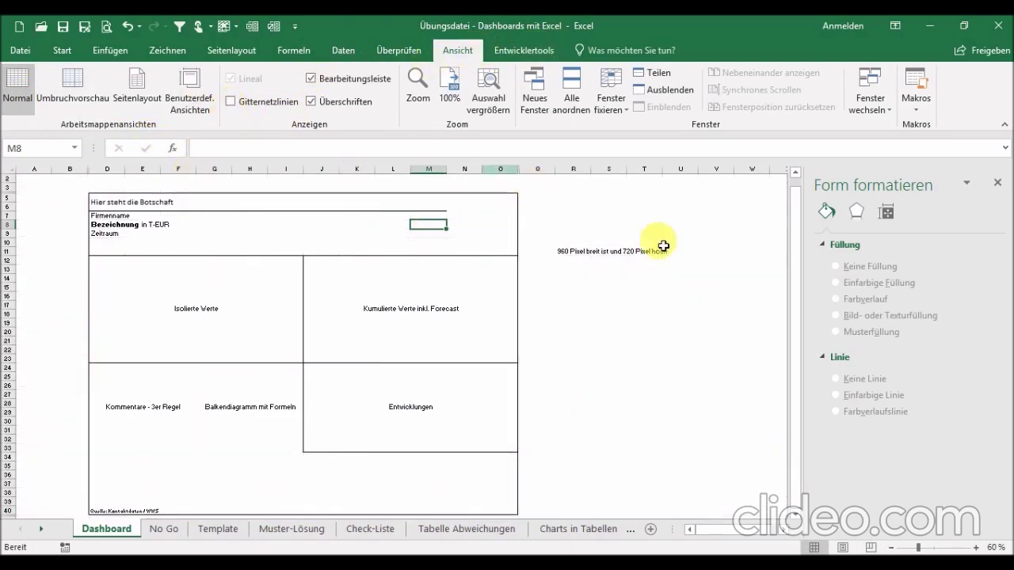
left_click(413, 336)
left_click(259, 436)
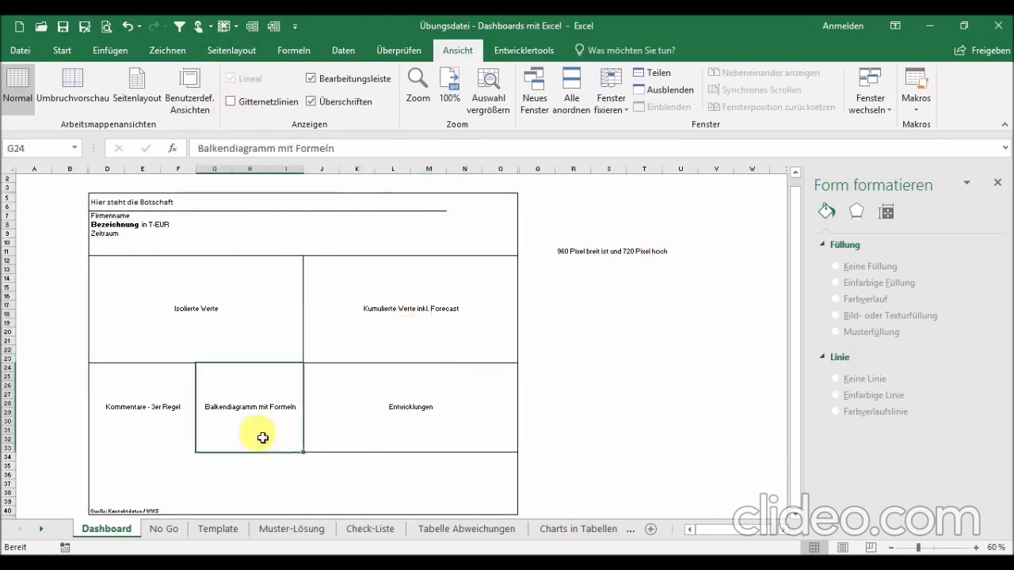
Select the Kommentare - 3er Regel box, the Hier steht die Botschaft heading, then empty cell R19
left_click(63, 52)
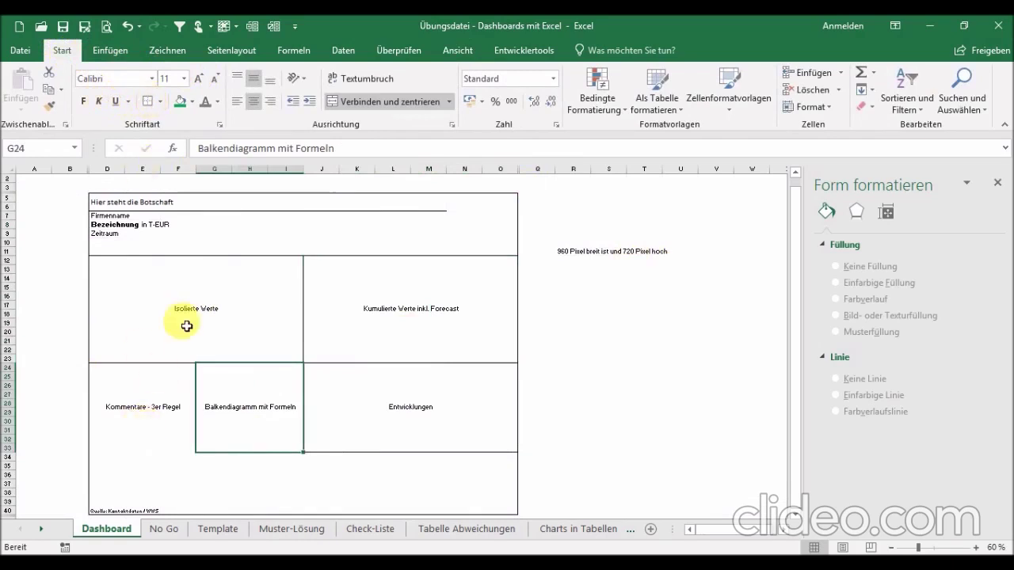
left_click(174, 398)
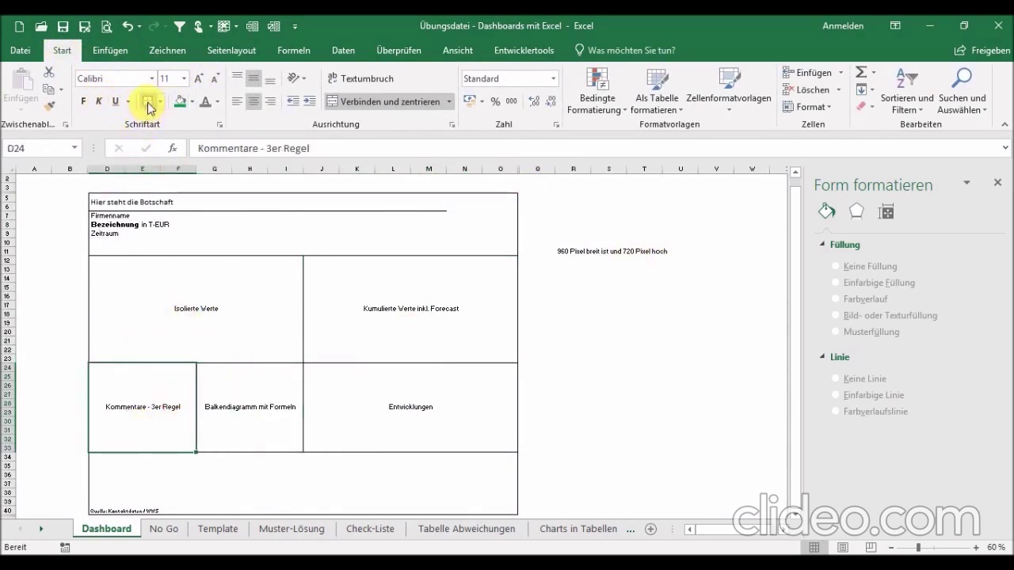
left_click(111, 202)
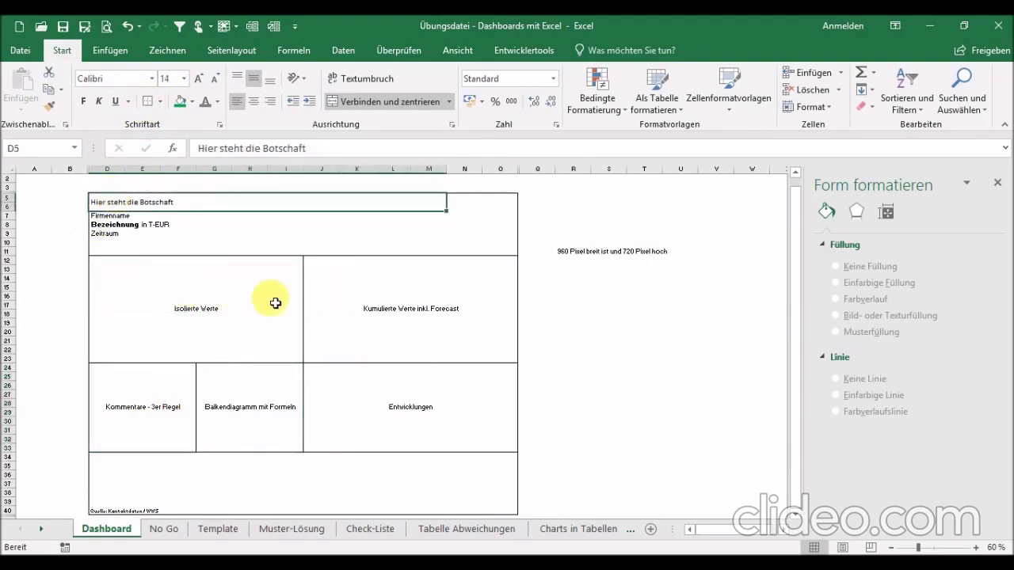
left_click(572, 322)
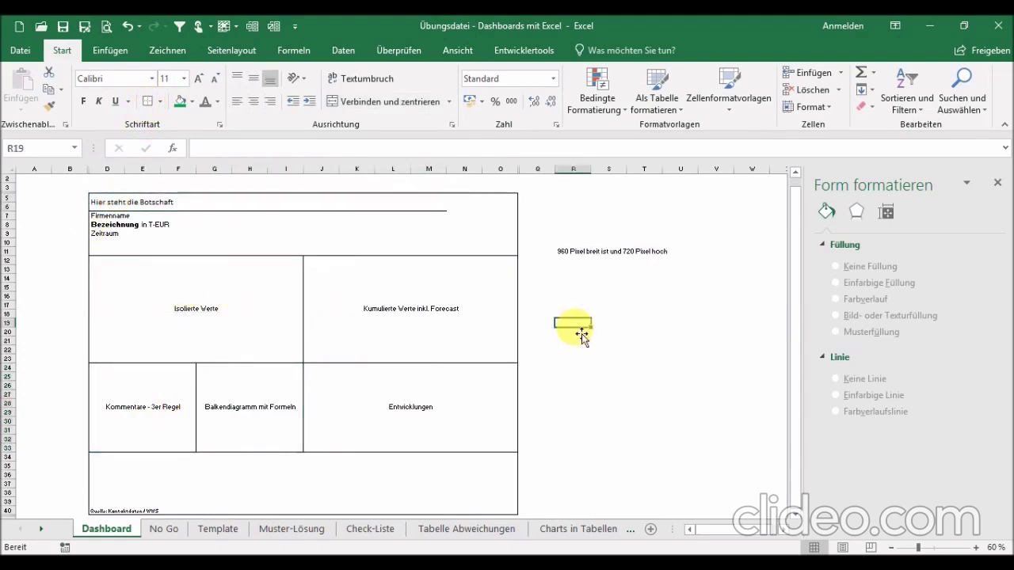
Add the Kamera command from Alle Befehle to the Quick Access Toolbar and confirm
left_click(296, 28)
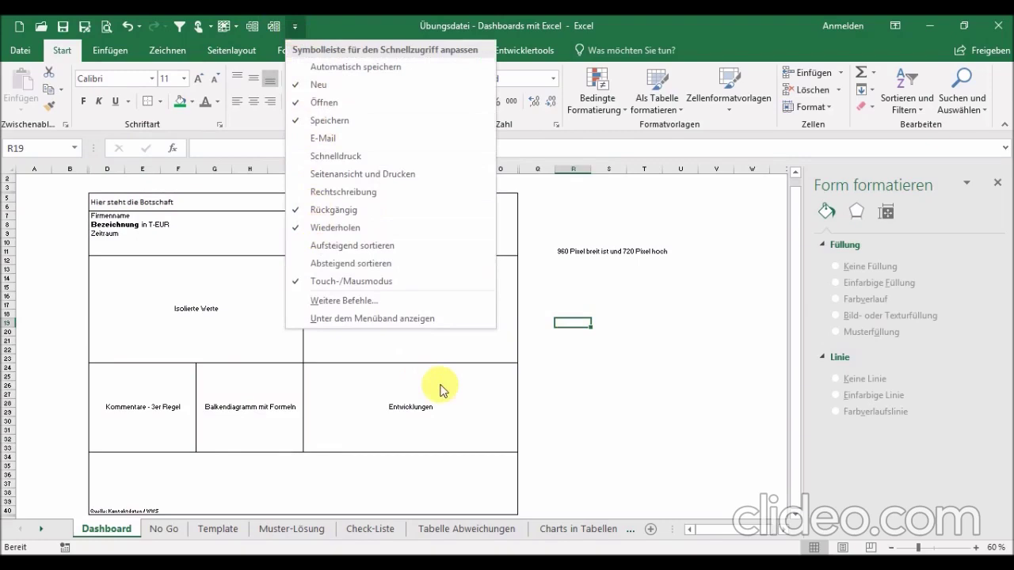
left_click(361, 307)
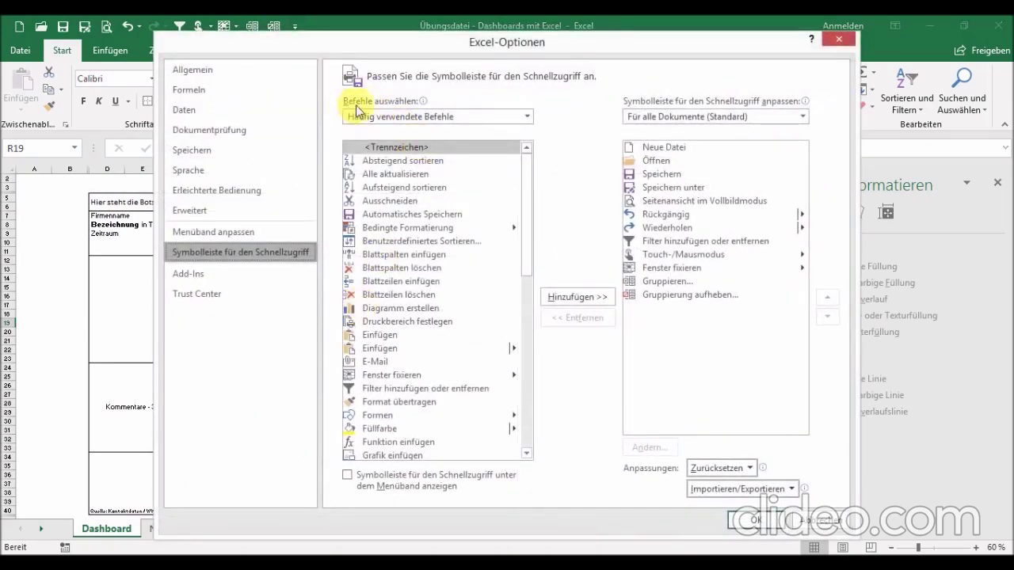
left_click(473, 115)
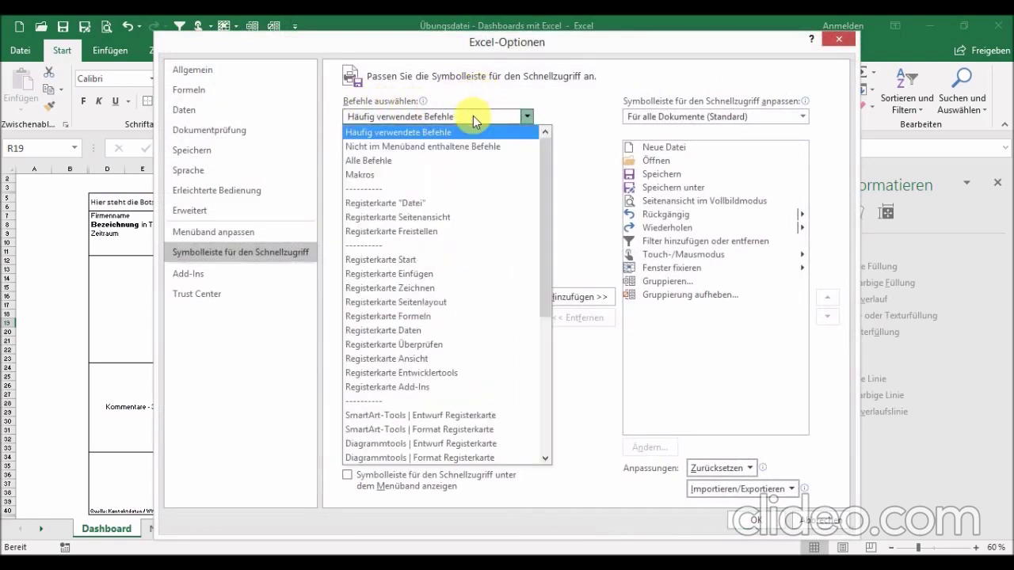
left_click(388, 162)
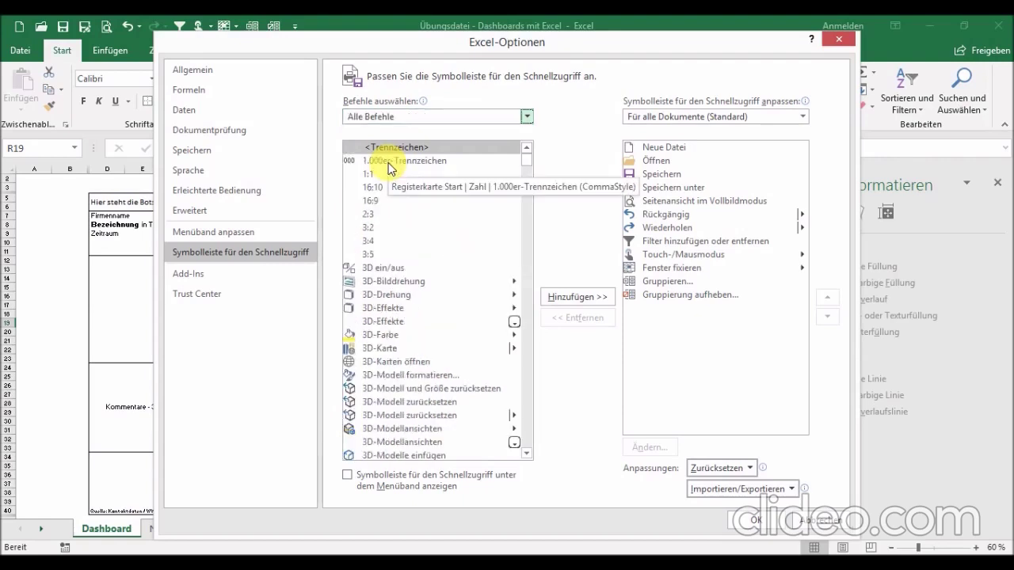
left_click(403, 375)
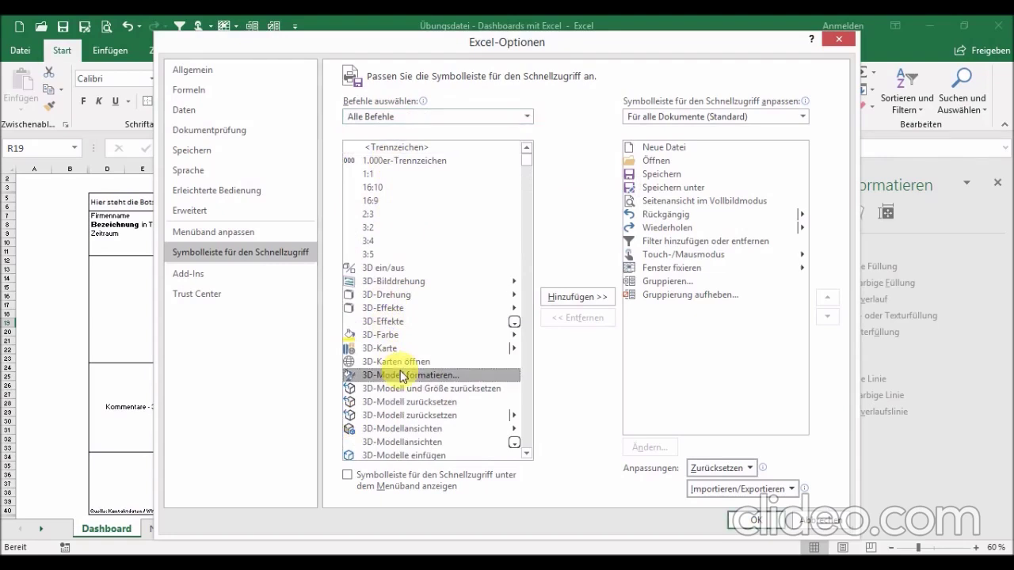
key("k")
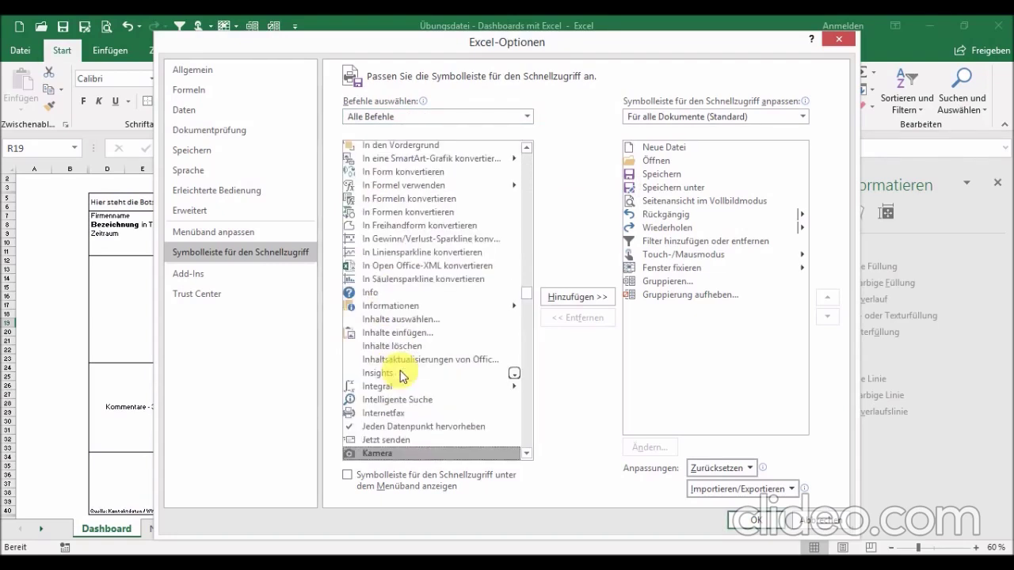
left_click(578, 297)
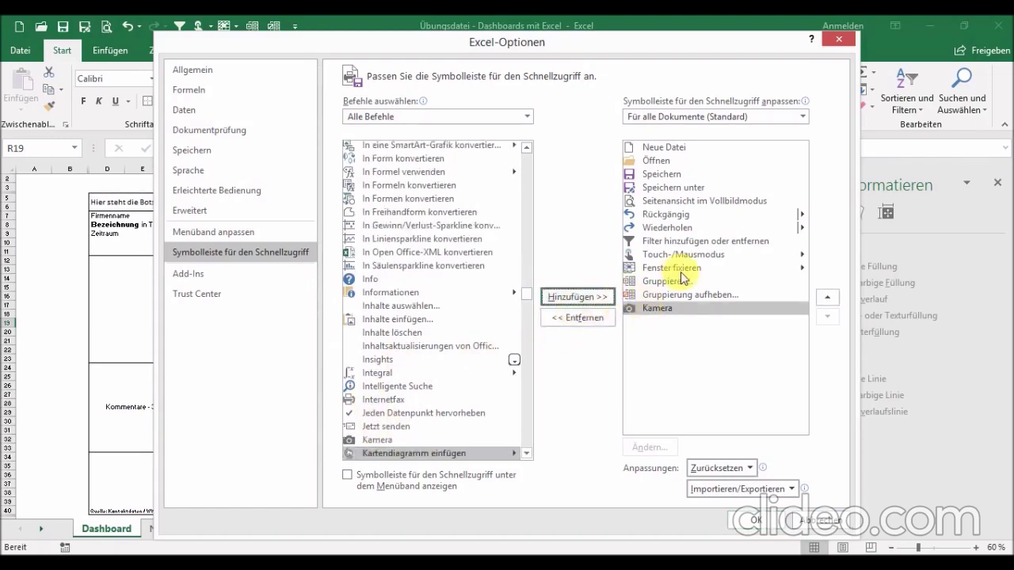
left_click(746, 520)
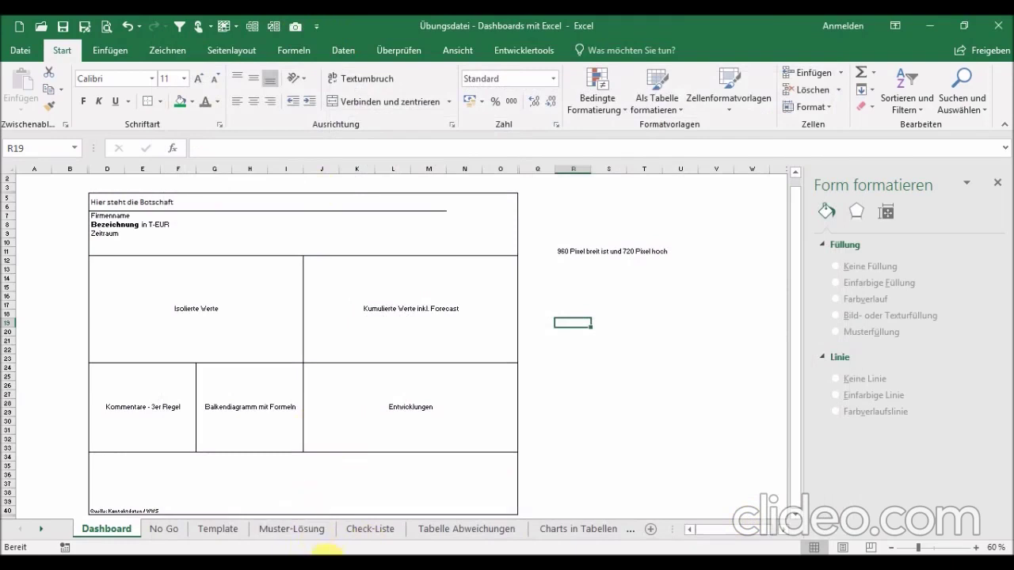
Start a blank PowerPoint presentation and delete the title and subtitle placeholders
left_click(332, 556)
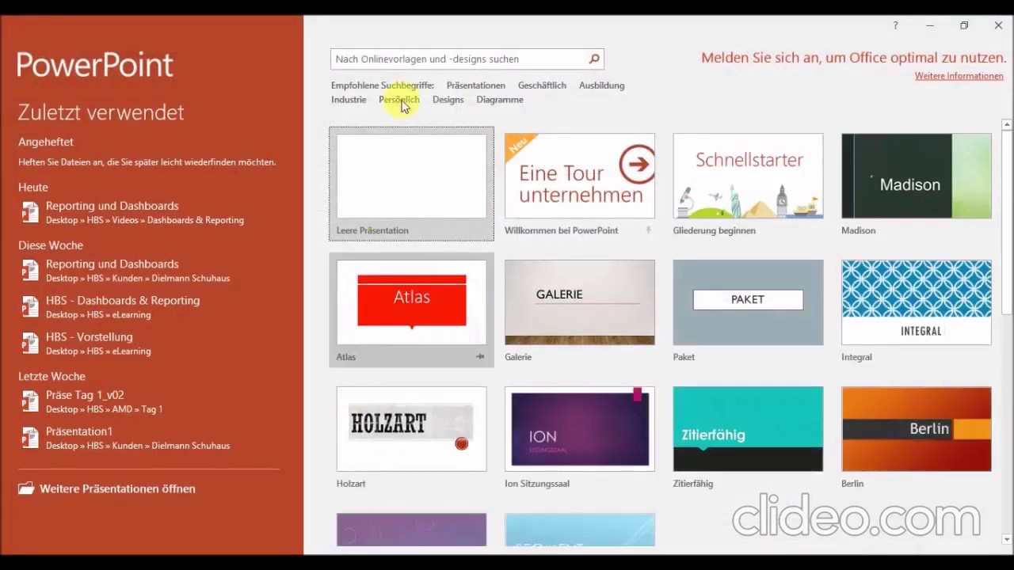
left_click(401, 156)
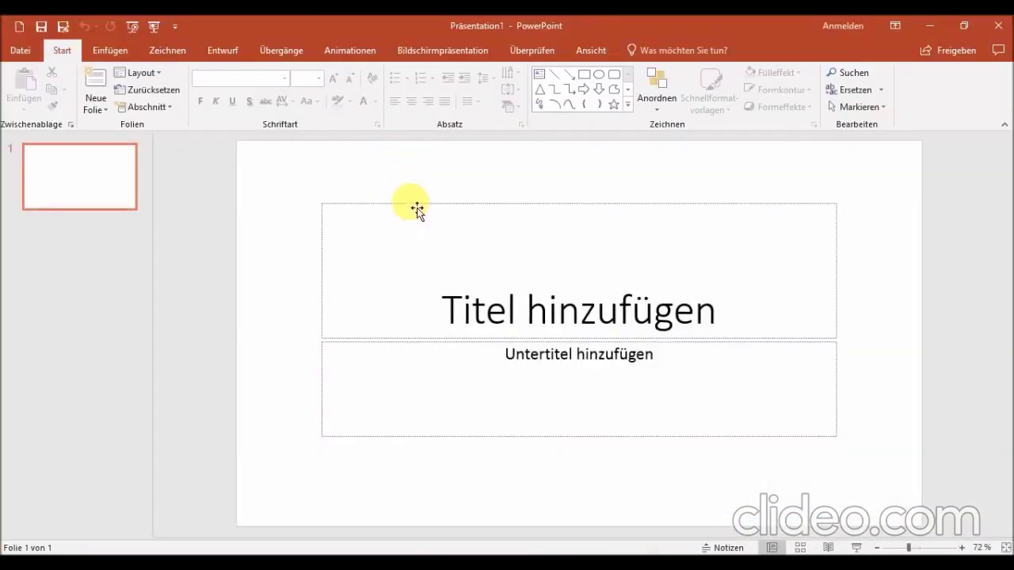
left_click(408, 209)
key("Delete")
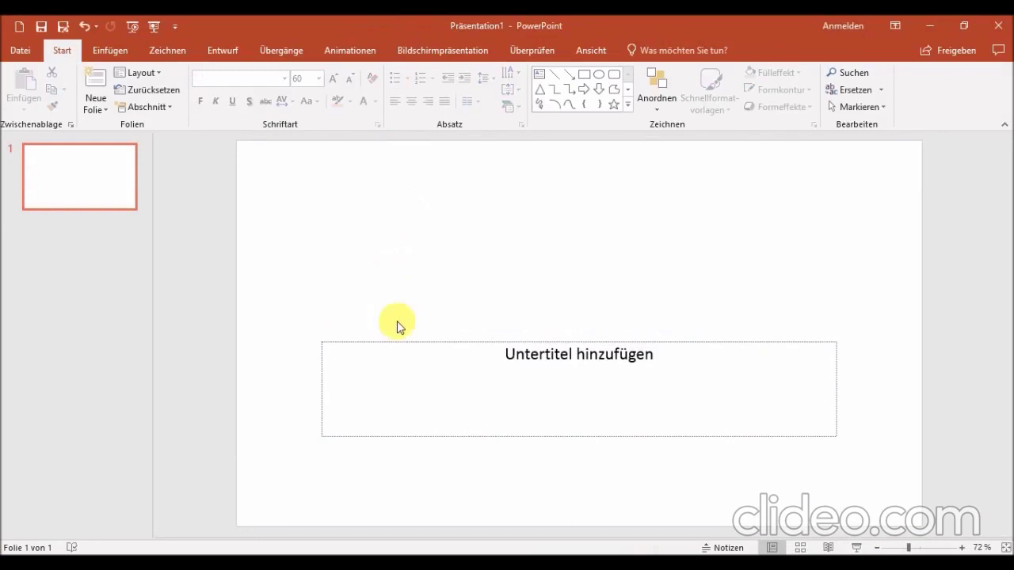
left_click(399, 342)
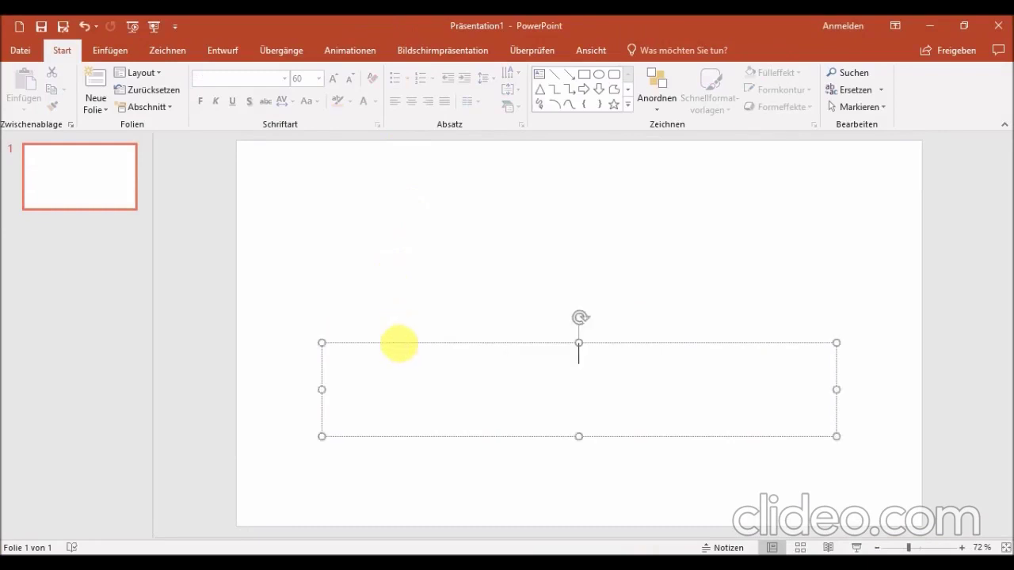
left_click(396, 341)
key("Delete")
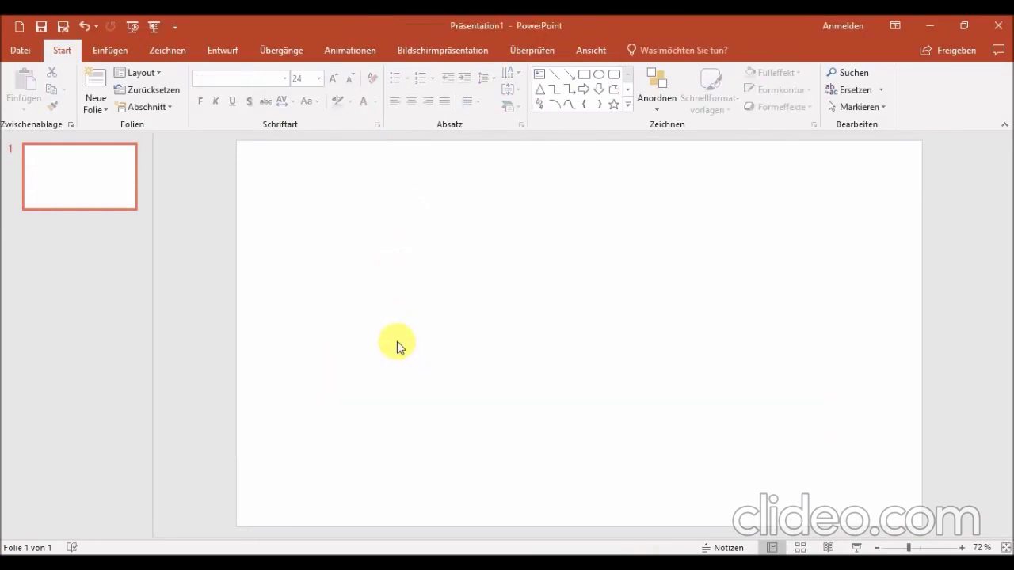
Save the presentation to the Desktop as Präsentation1, then select cell D3 back in Excel
left_click(41, 27)
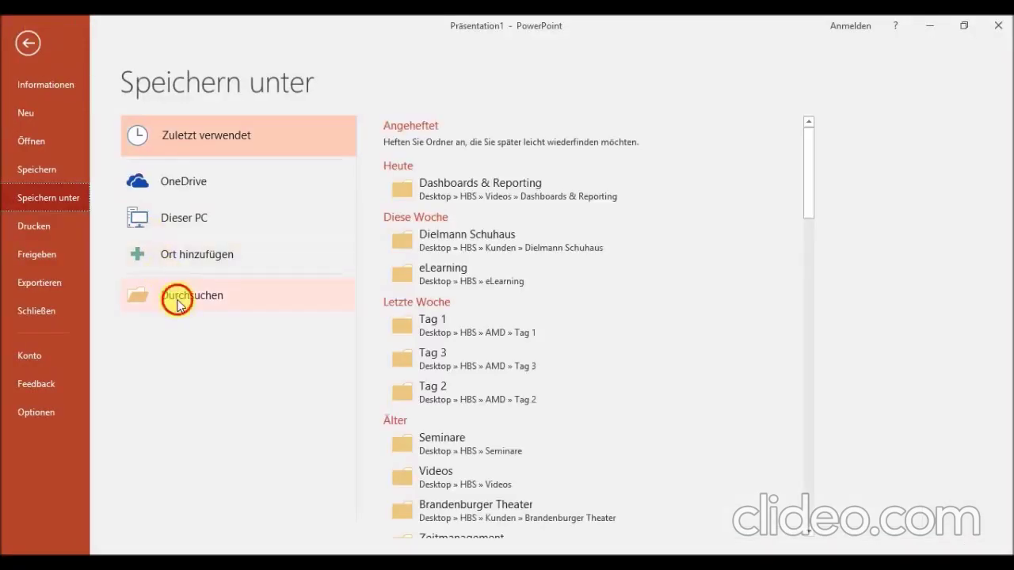
left_click(177, 305)
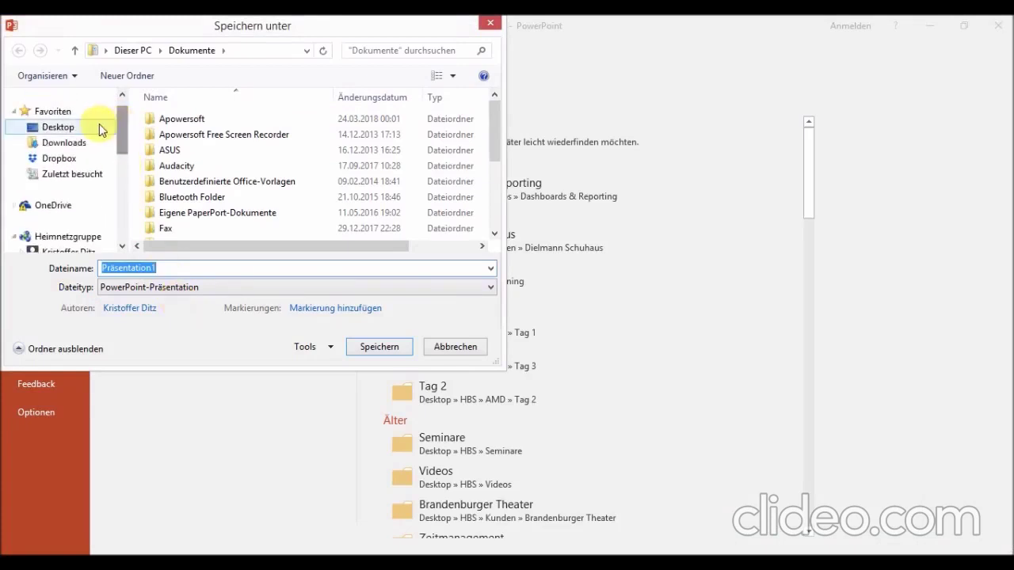
left_click(101, 129)
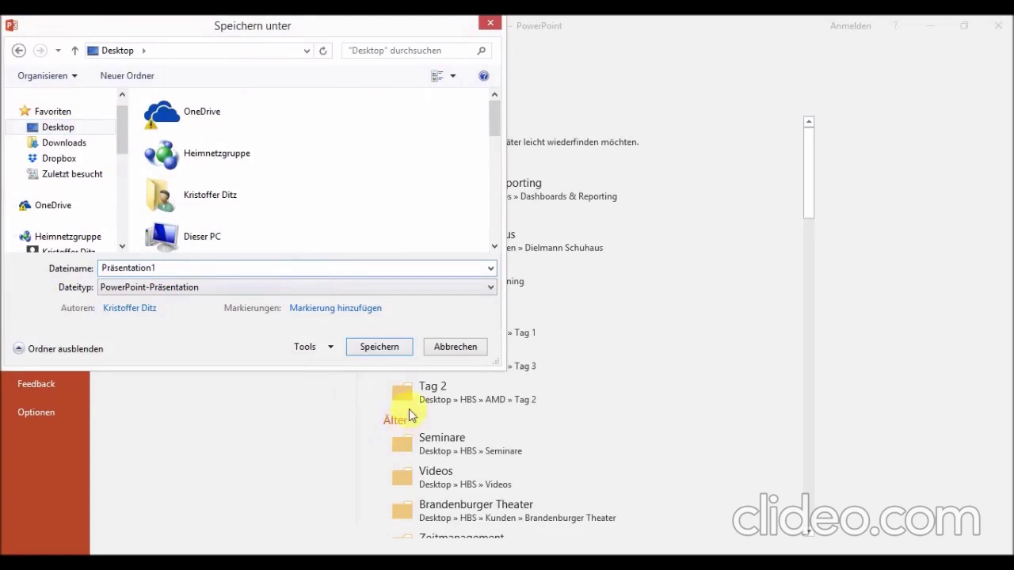
left_click(379, 347)
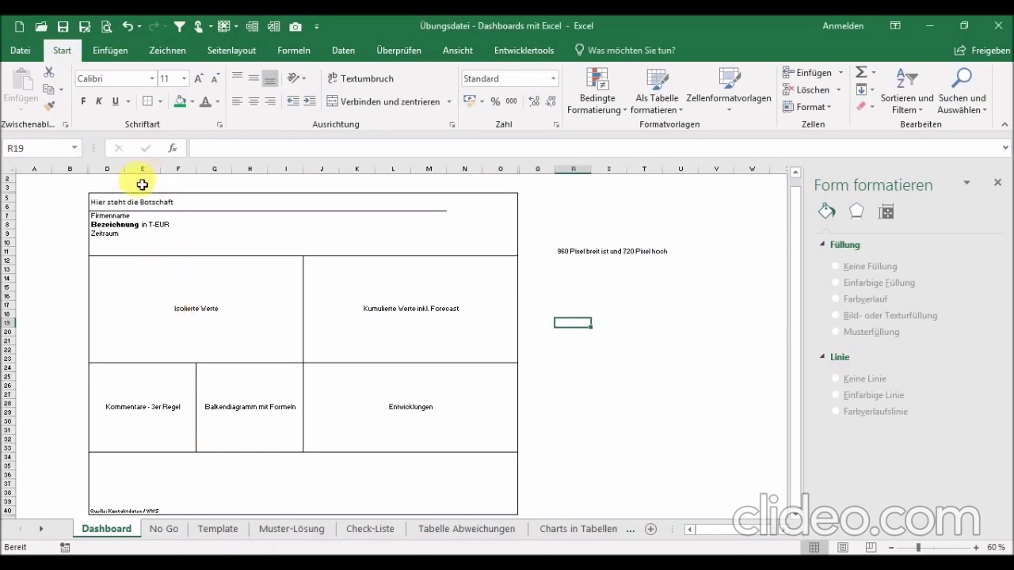
left_click(99, 188)
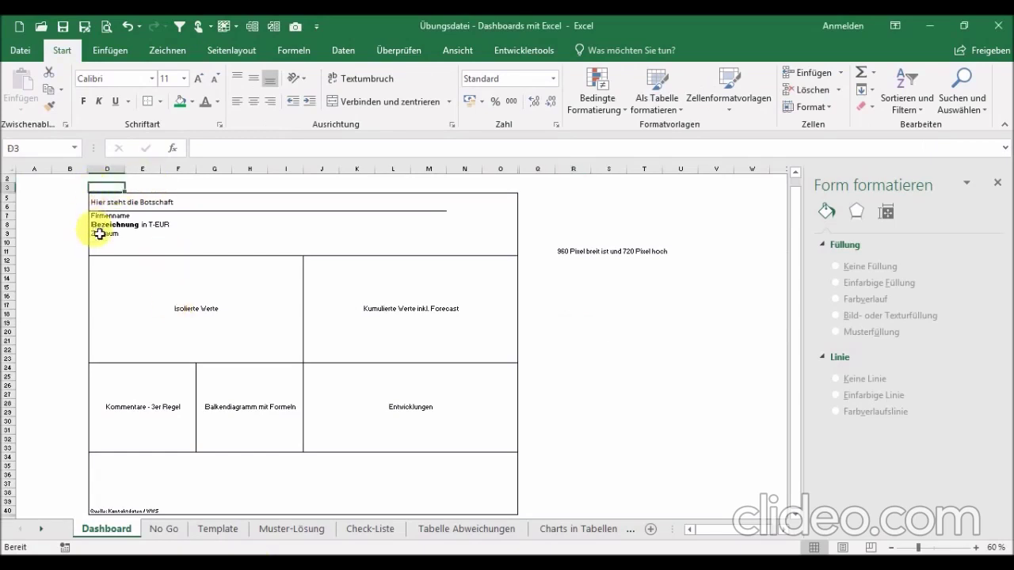
Select the dashboard range from column C through O down to row 41, copy it, and show PowerPoint's slide 1
key("Left")
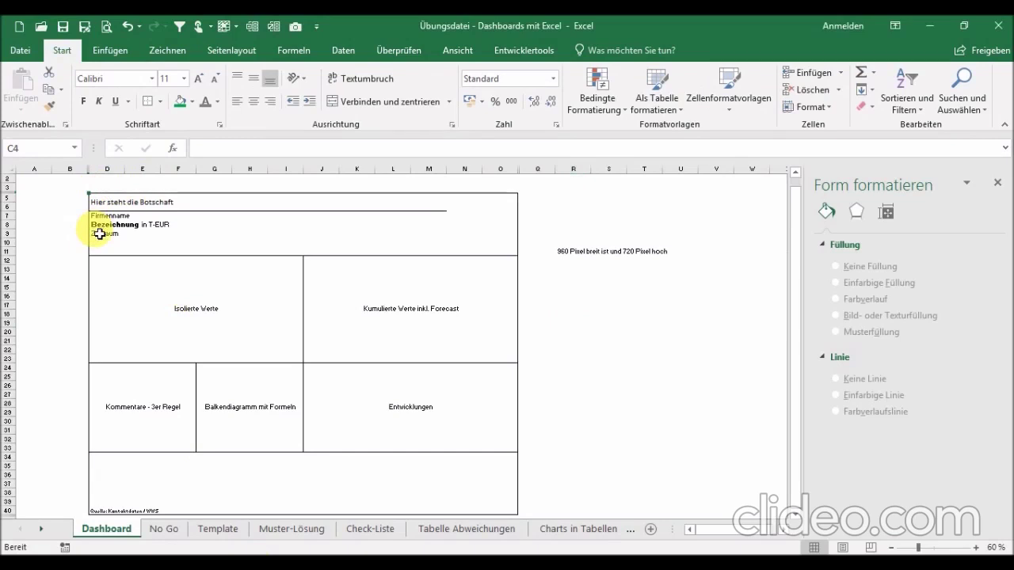
key("shift+Right")
key("shift+Right")
key("shift+Right")
key("shift+Right")
key("shift+Right")
key("shift+Right")
key("shift+Right")
key("shift+Right")
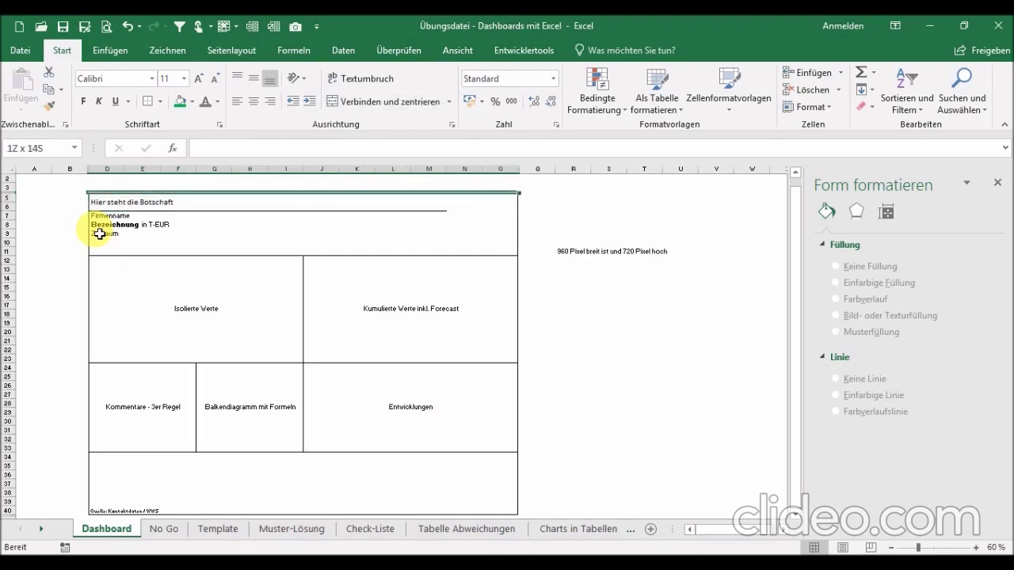
key("shift+Down")
key("shift+Down")
key("shift+Down")
key("shift+Down")
key("shift+Down")
key("shift+Down")
key("shift+Down")
key("shift+Down")
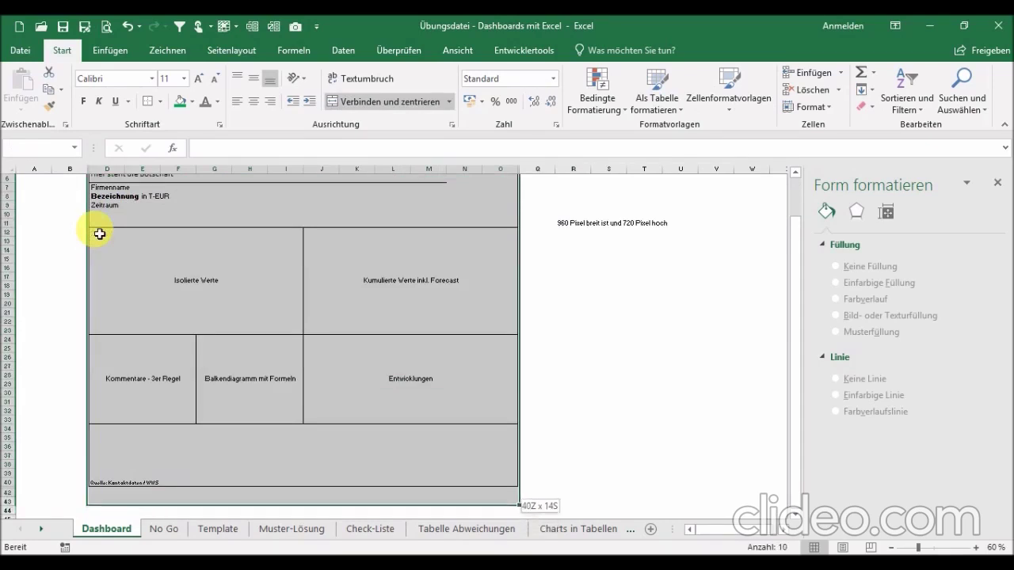
key("shift+Up")
key("shift+Up")
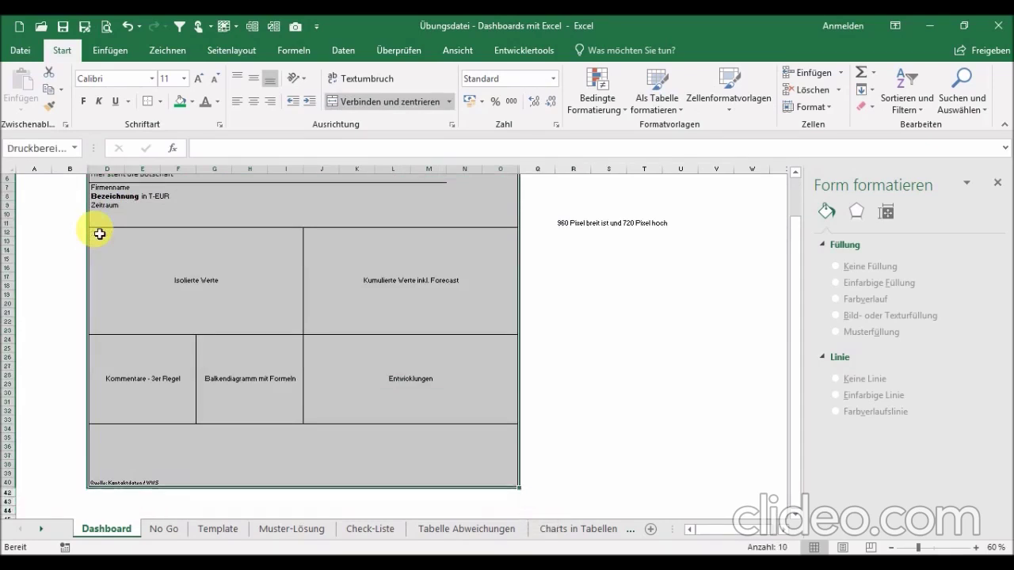
left_click(293, 29)
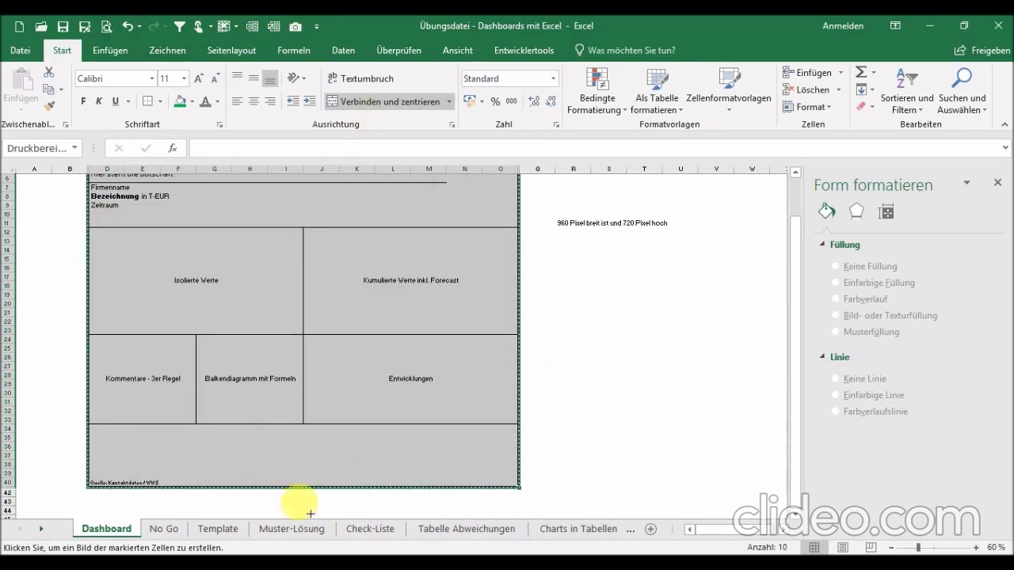
left_click(332, 555)
left_click(56, 194)
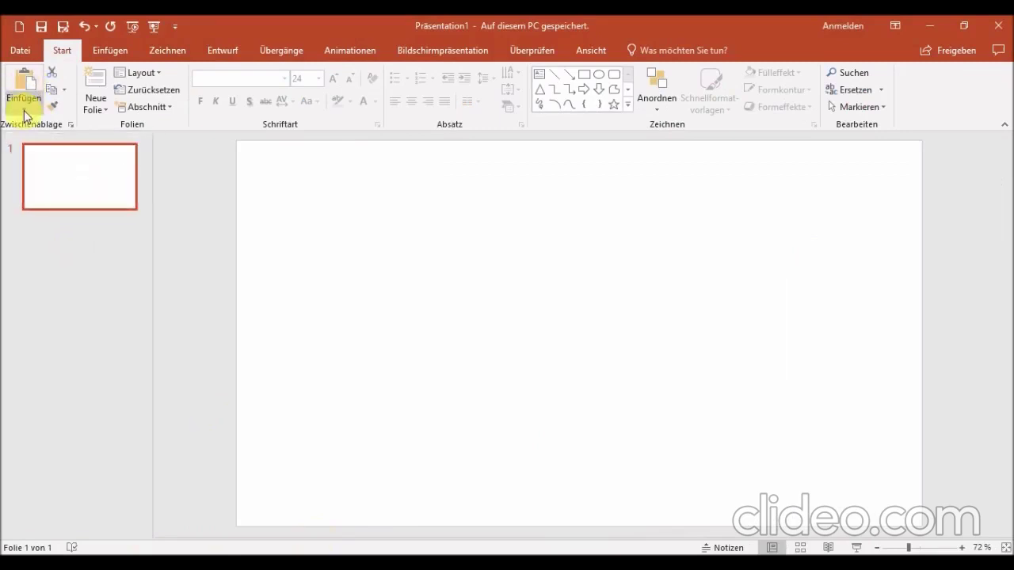
Paste Special the dashboard as a linked Excel workbook object and enlarge it to fill the slide
left_click(24, 110)
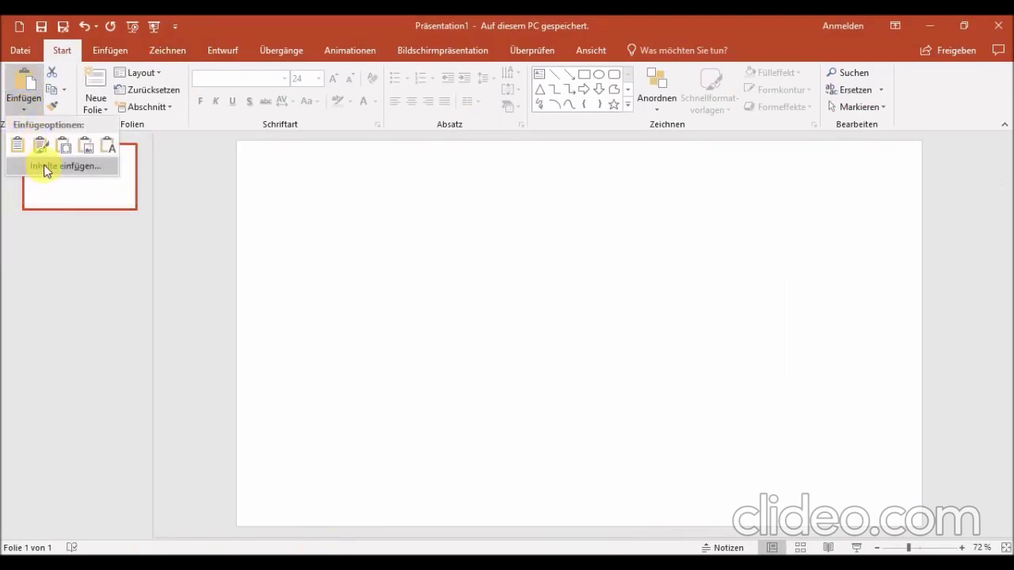
left_click(46, 170)
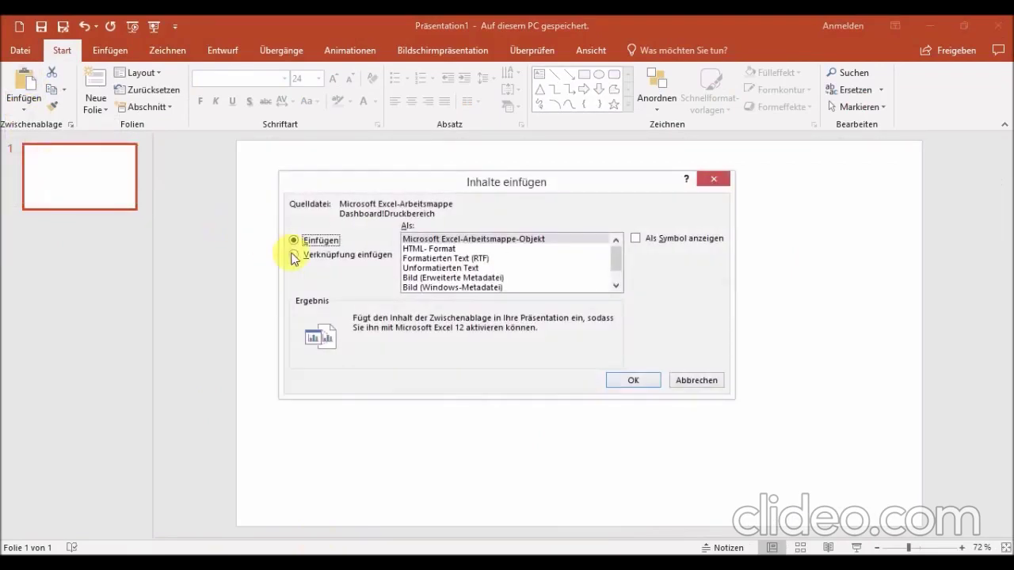
left_click(293, 256)
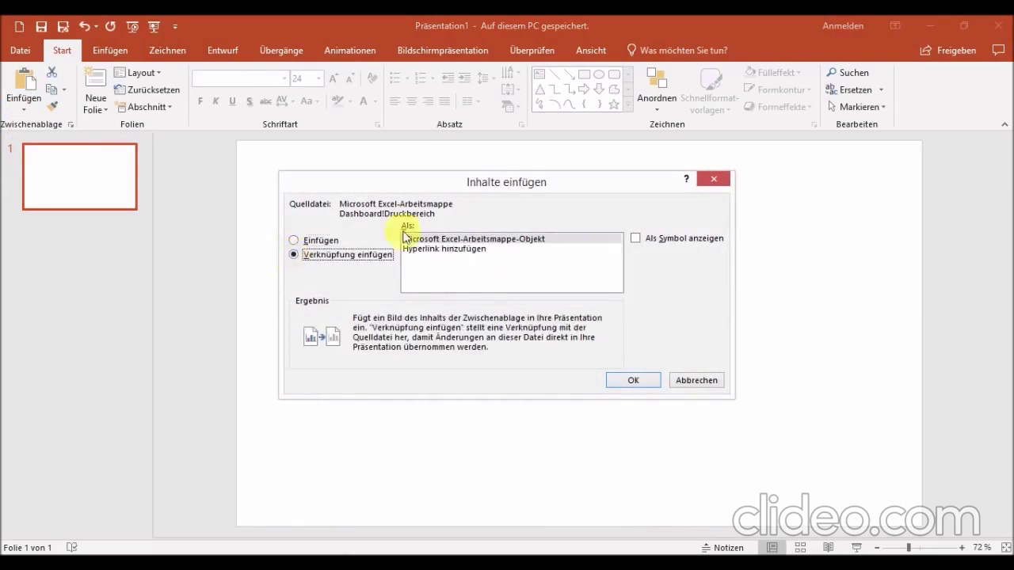
left_click(460, 241)
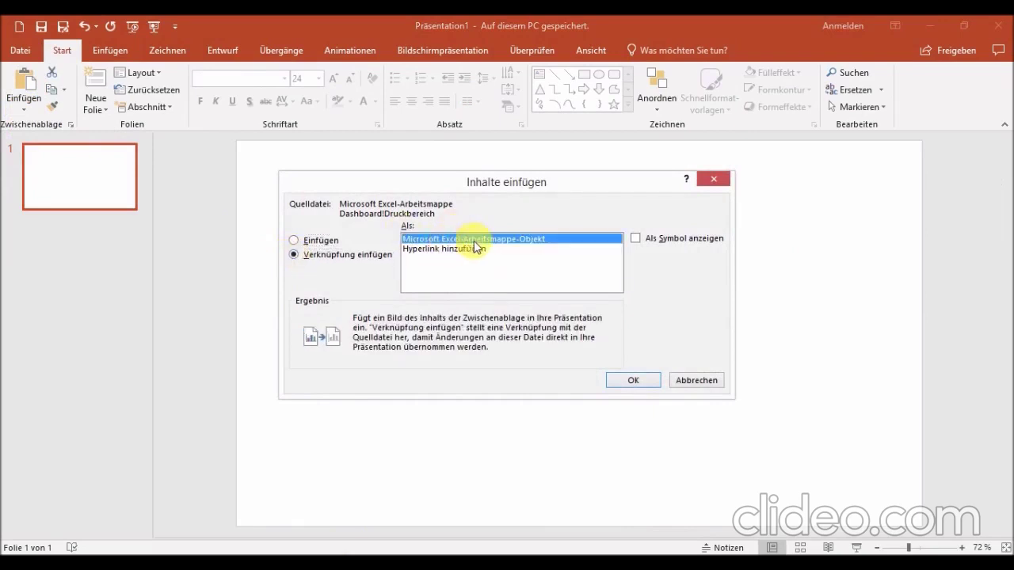
left_click(631, 382)
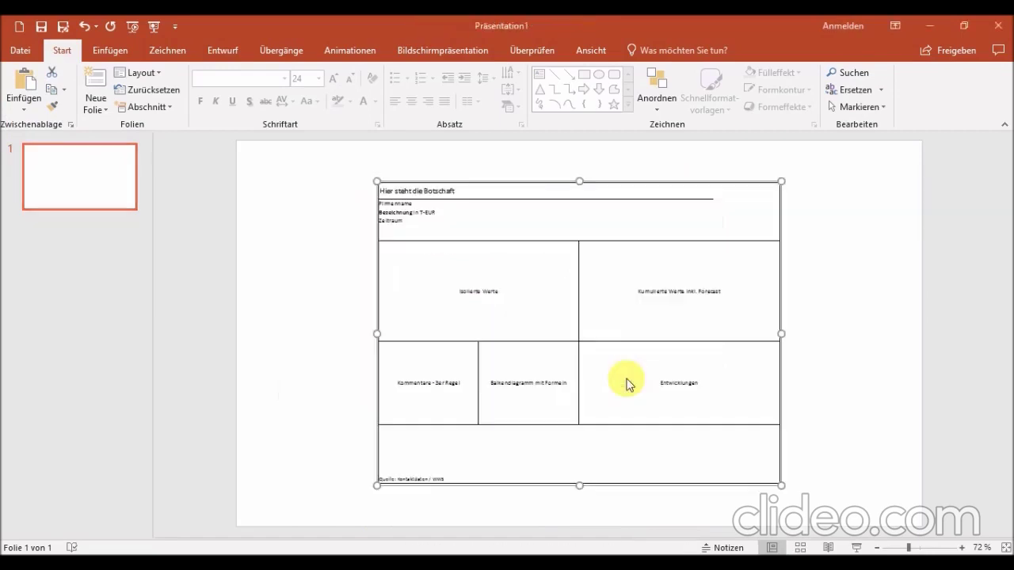
left_click_drag(517, 336, 478, 335)
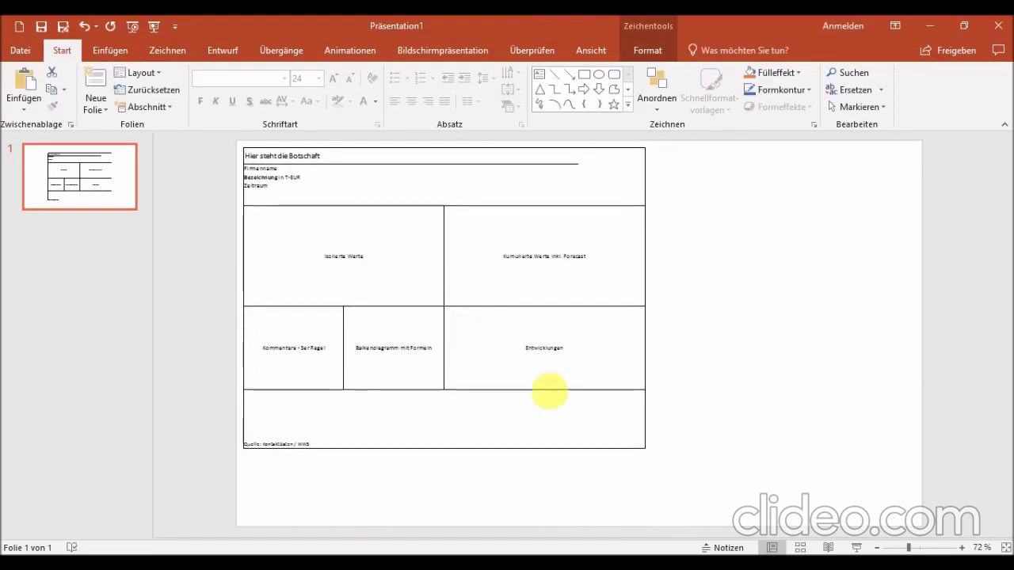
mouse_move(646, 450)
left_mouse_down()
mouse_move(721, 478)
mouse_move(745, 495)
mouse_move(745, 519)
left_mouse_up()
left_click_drag(502, 410, 523, 412)
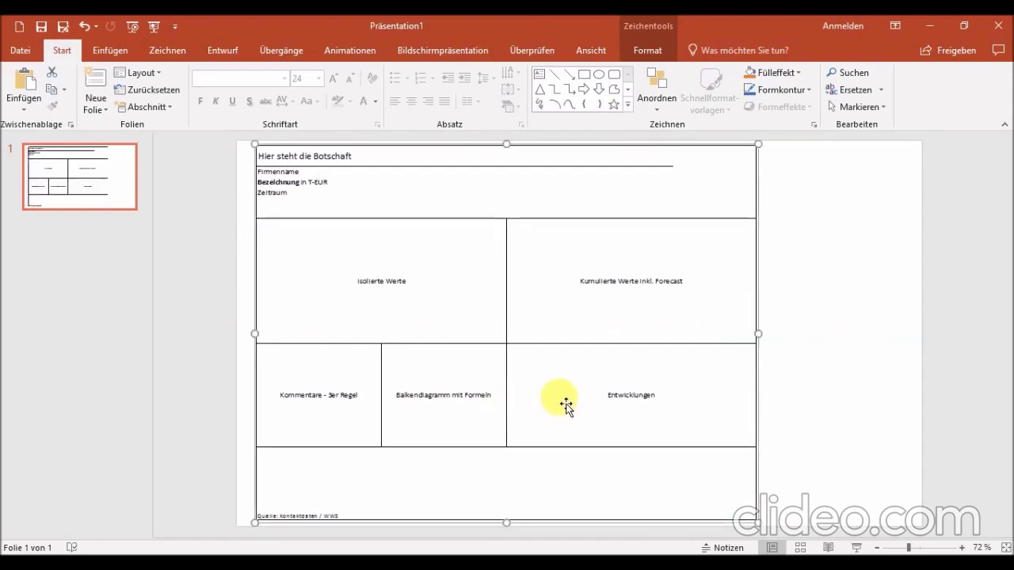
Update the object's link, save the presentation, and close PowerPoint
right_click(565, 401)
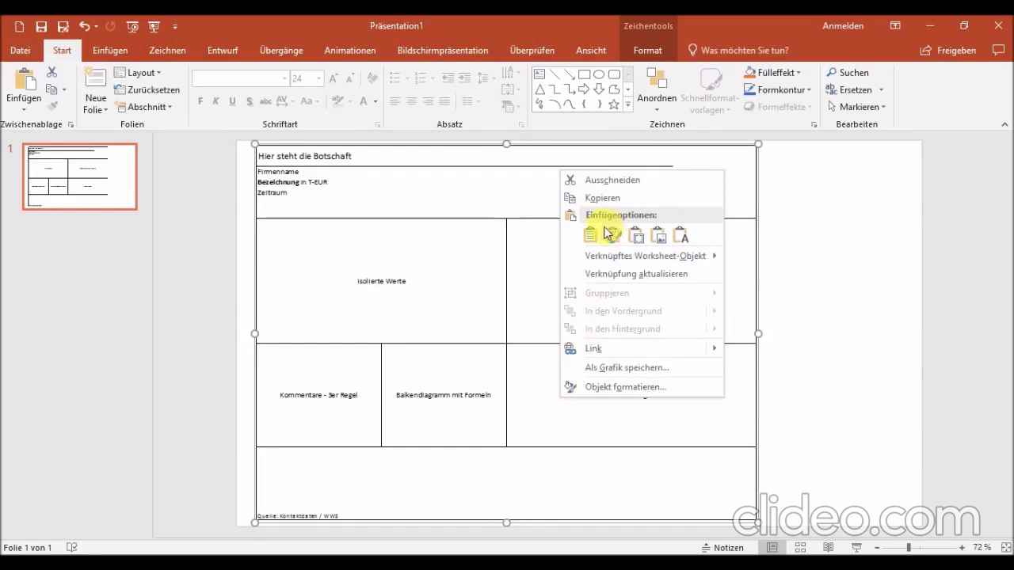
left_click(600, 269)
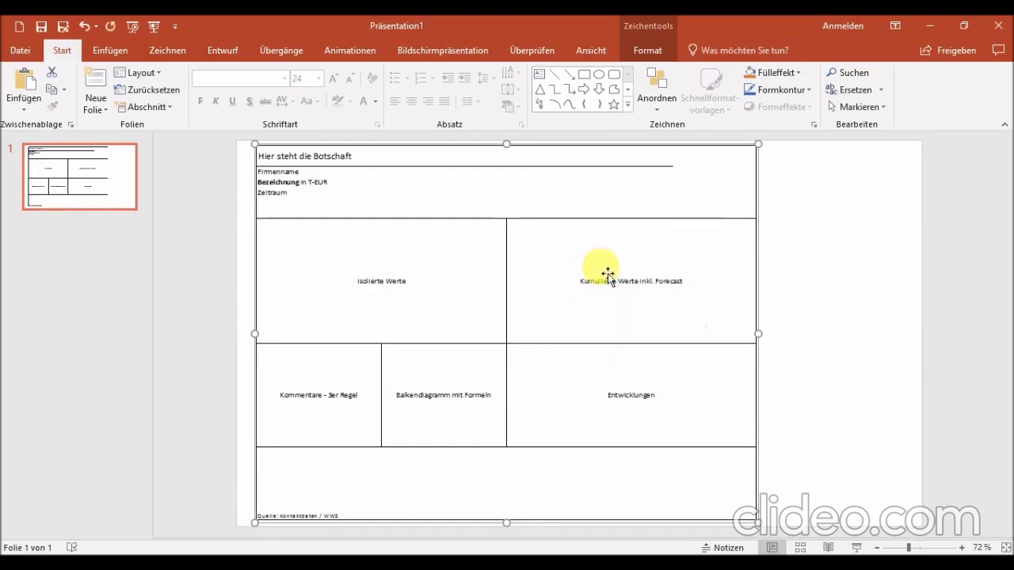
left_click(786, 220)
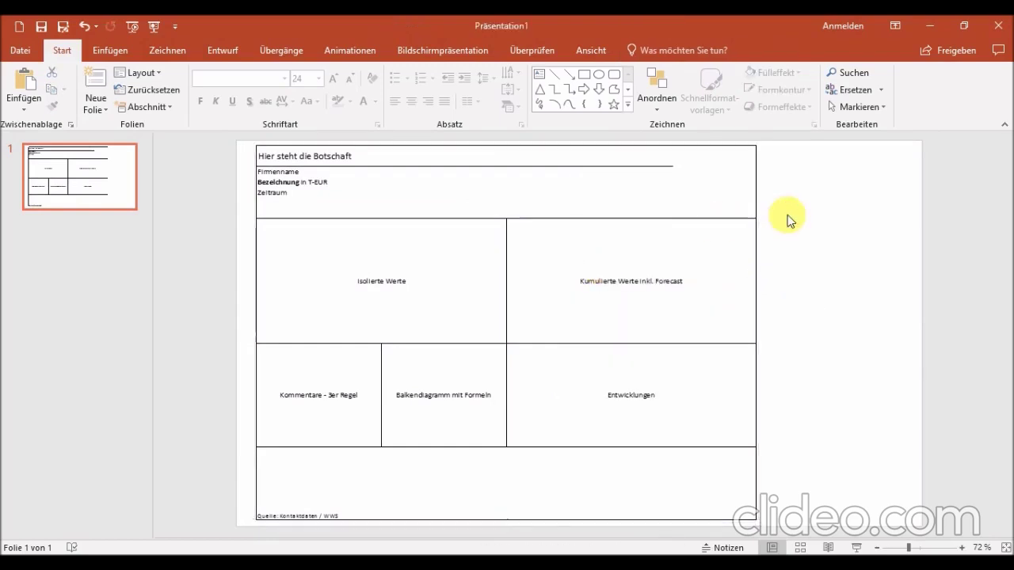
left_click(39, 26)
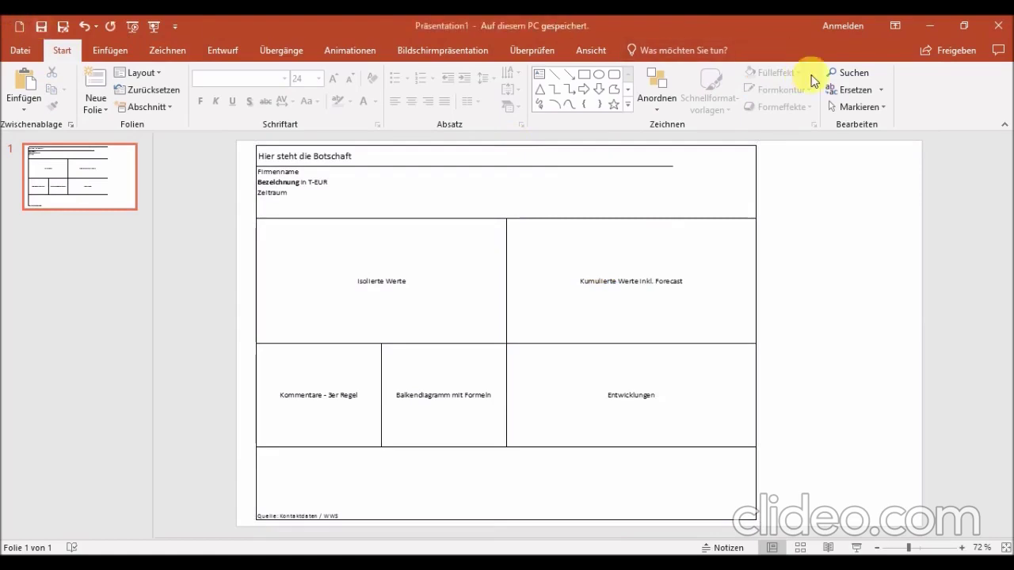
left_click(998, 26)
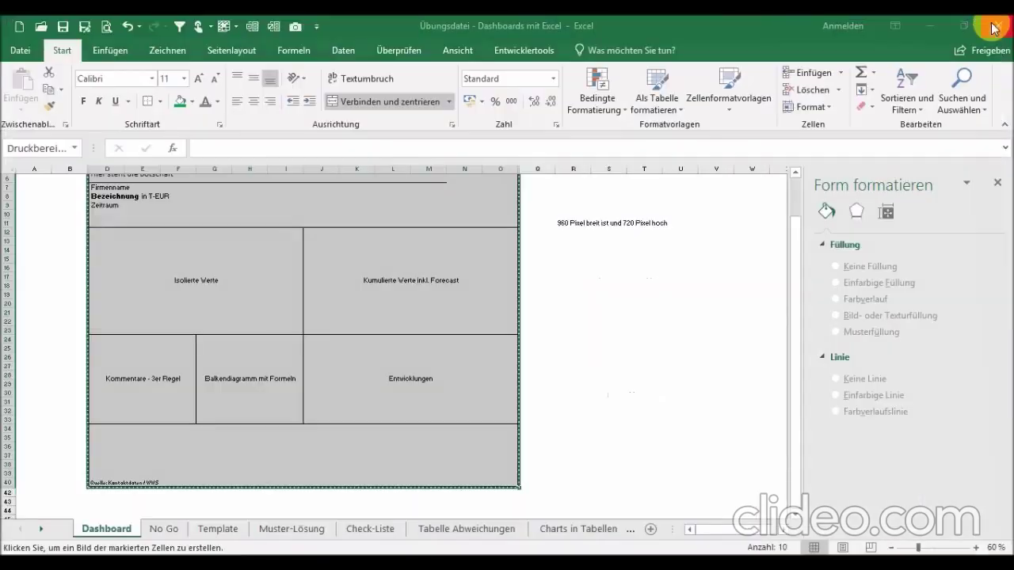
Enter 'Etwas Neues' as the D5 headline, save the workbook, and minimize Excel
left_click(640, 383)
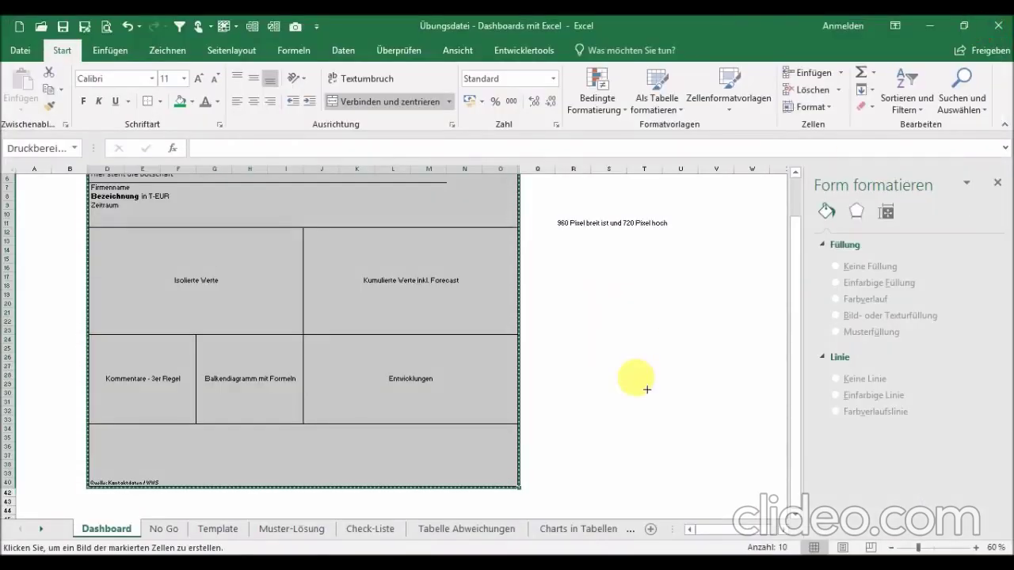
scroll(640, 382, "up", 1)
left_click(640, 383)
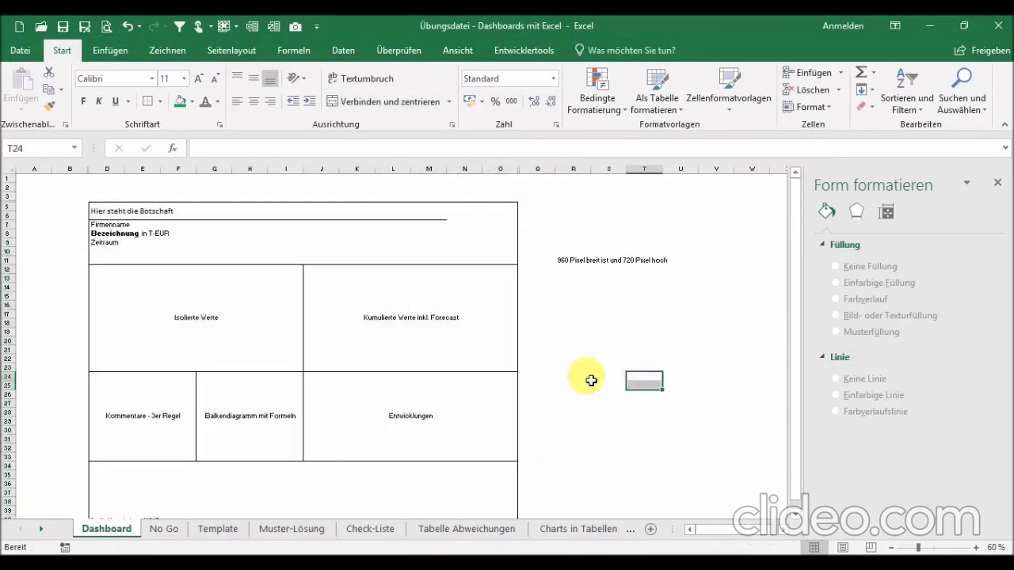
left_click(193, 221)
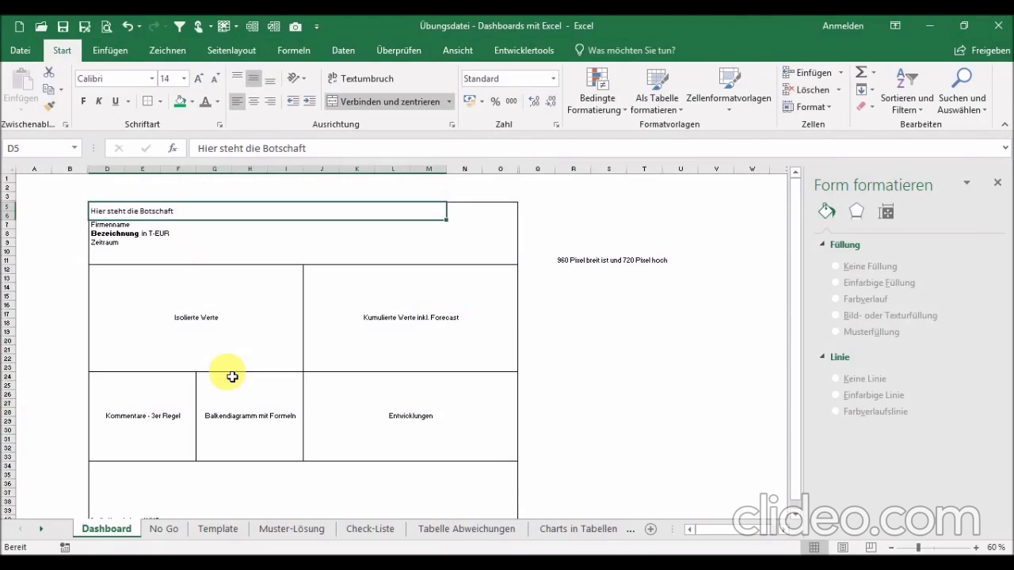
type("Etwas Neues")
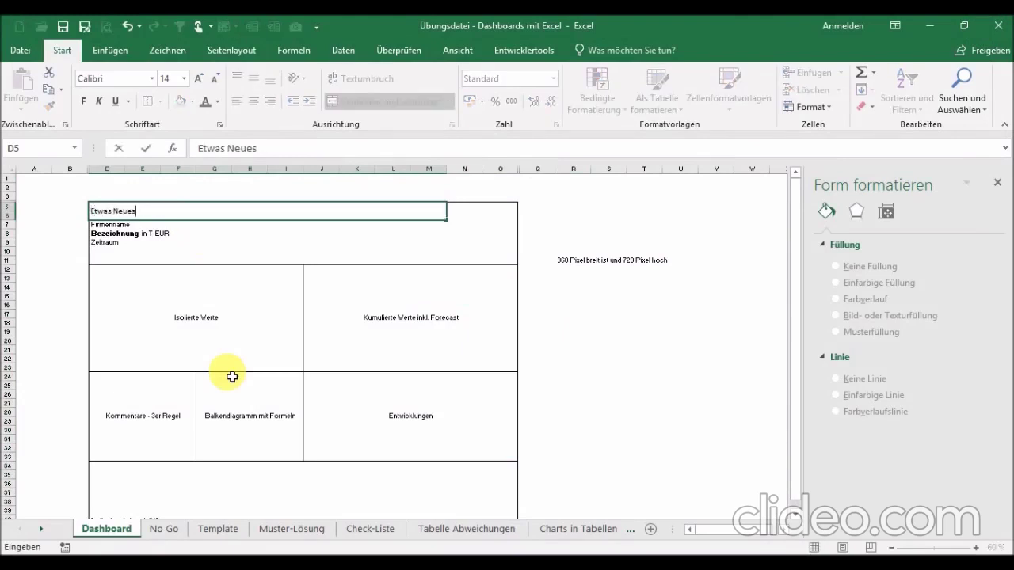
key("Return")
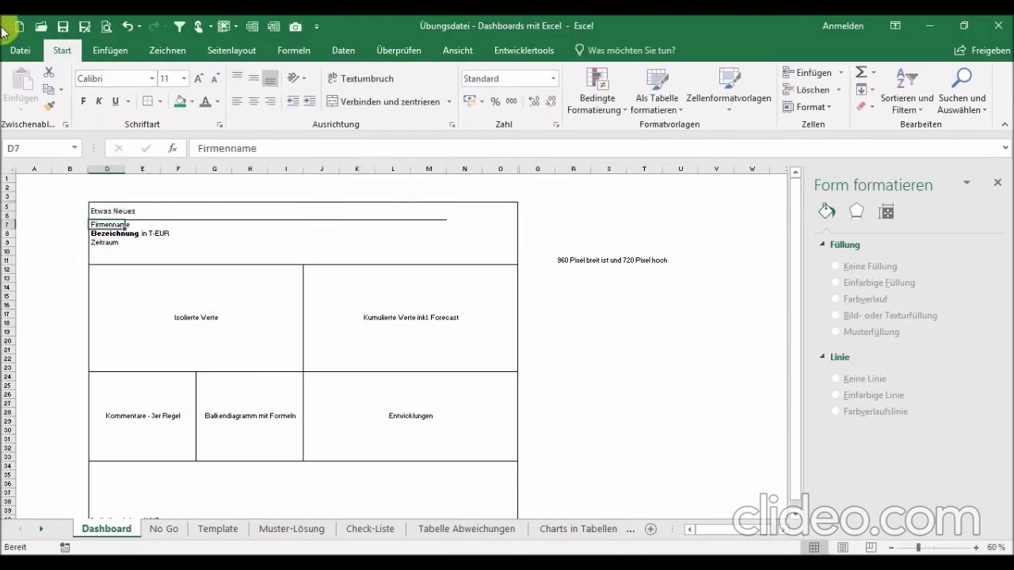
left_click(63, 27)
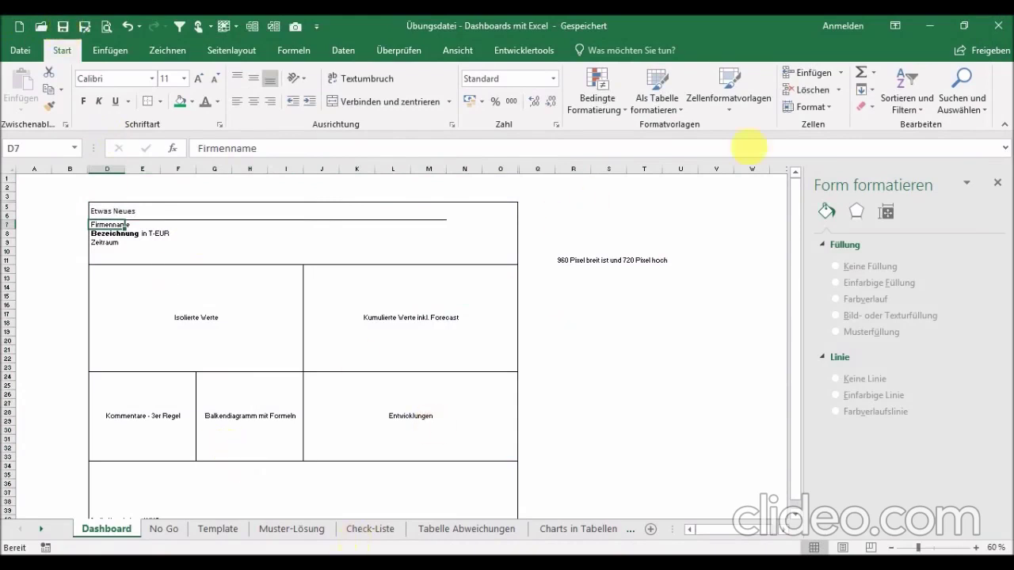
left_click(929, 26)
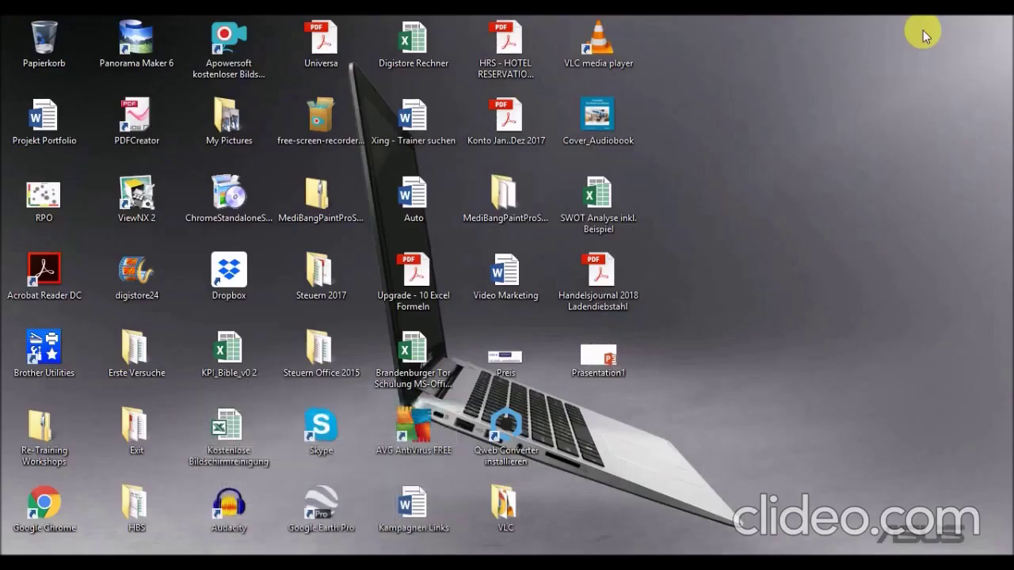
Open Präsentation1 from the desktop and accept updating its links
double_click(607, 362)
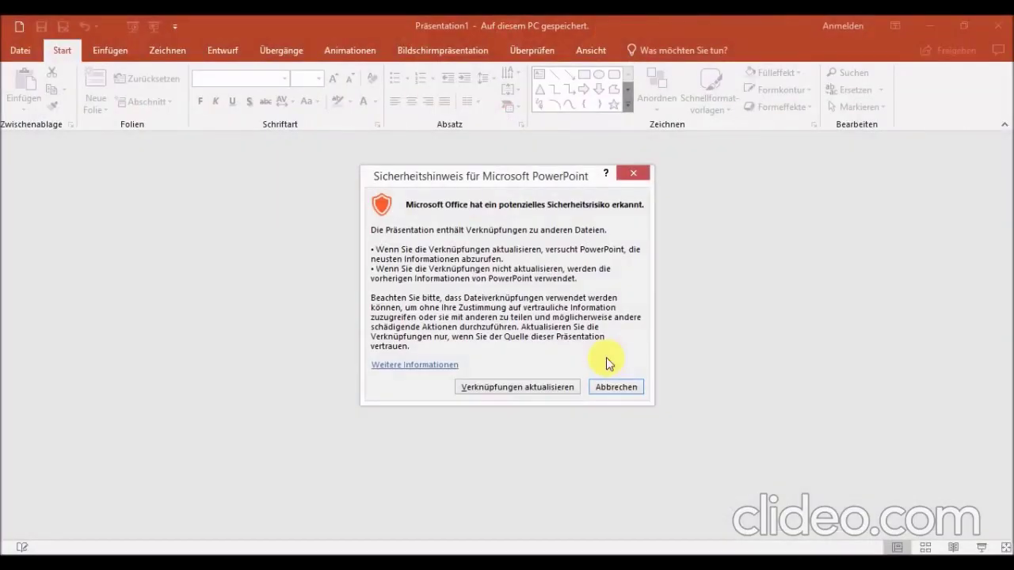
left_click(511, 388)
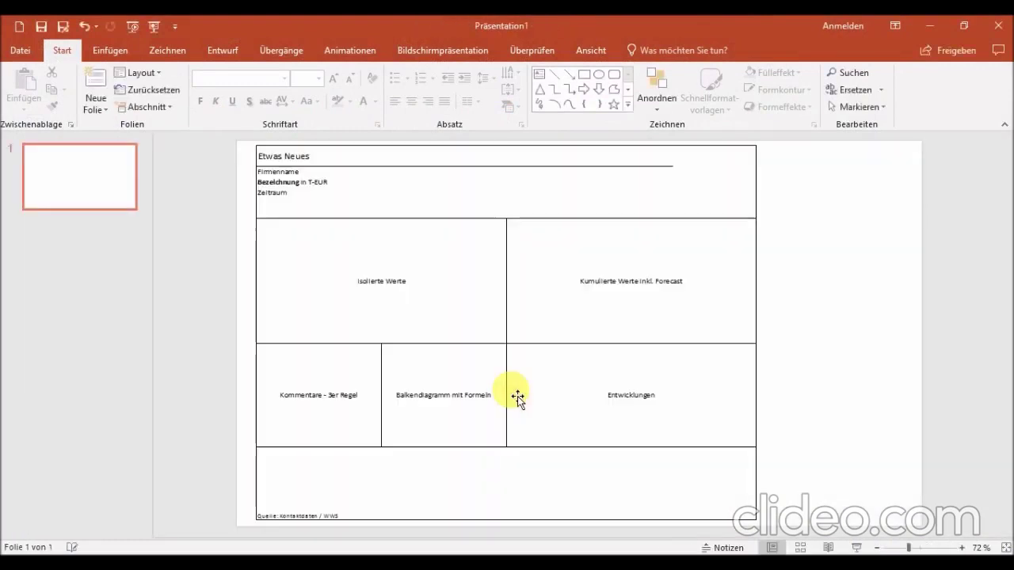
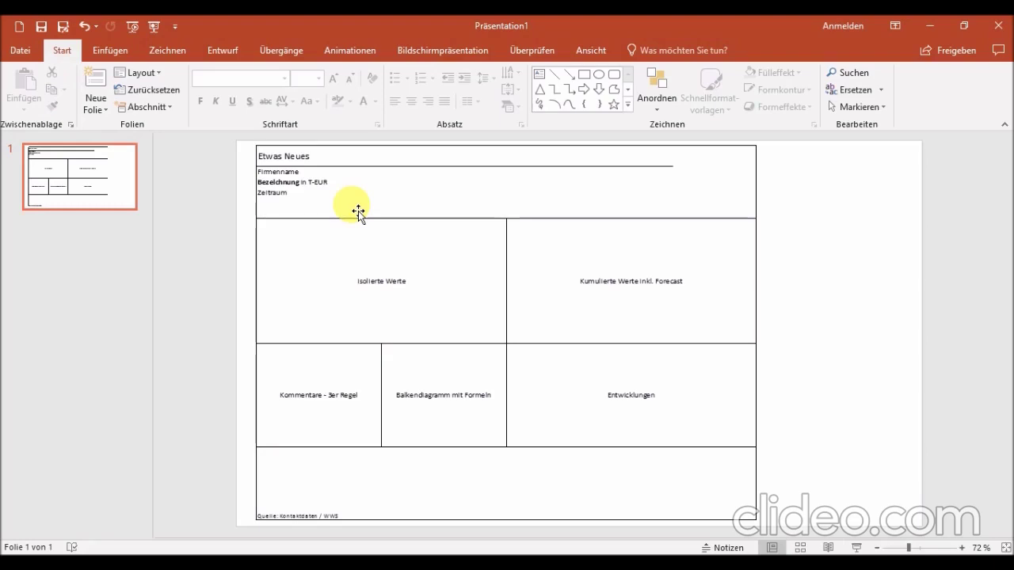
Switch from PowerPoint to the Übungsdatei - Dashboards mit Excel workbook's Dashboard sheet
left_click(247, 555)
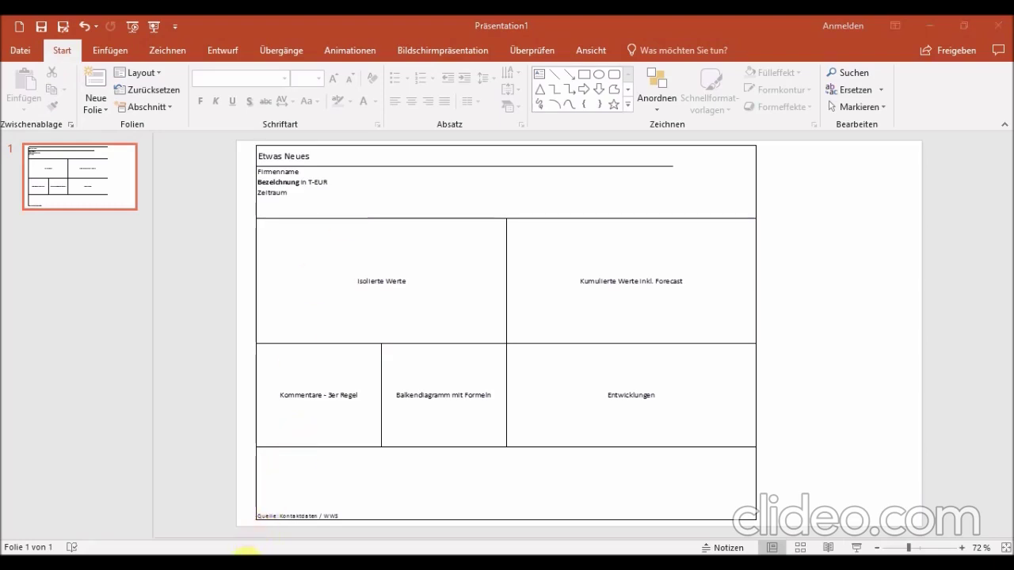
left_click(427, 320)
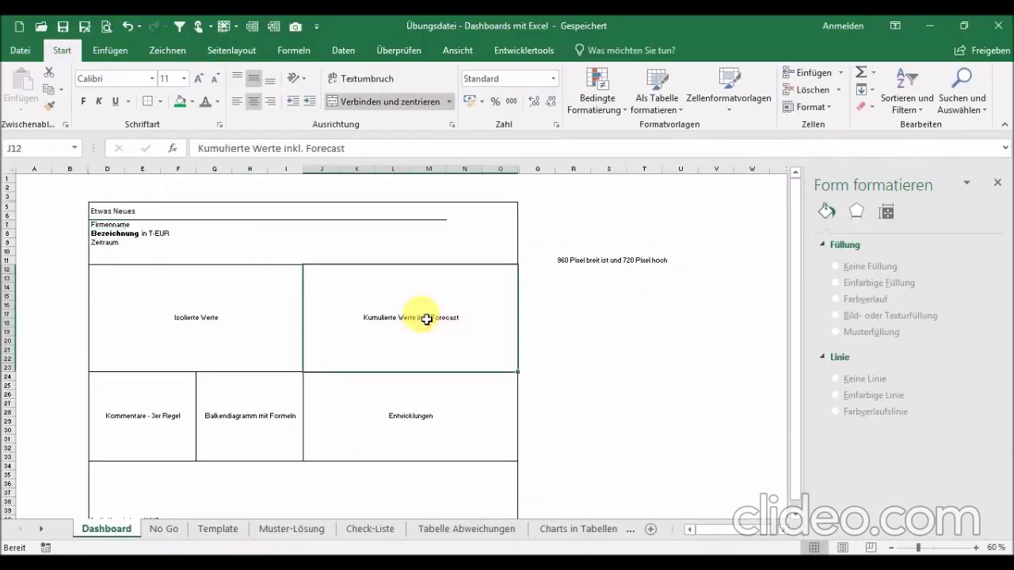
Deselect the dashboard's forecast area on the Dashboard sheet
left_click(623, 290)
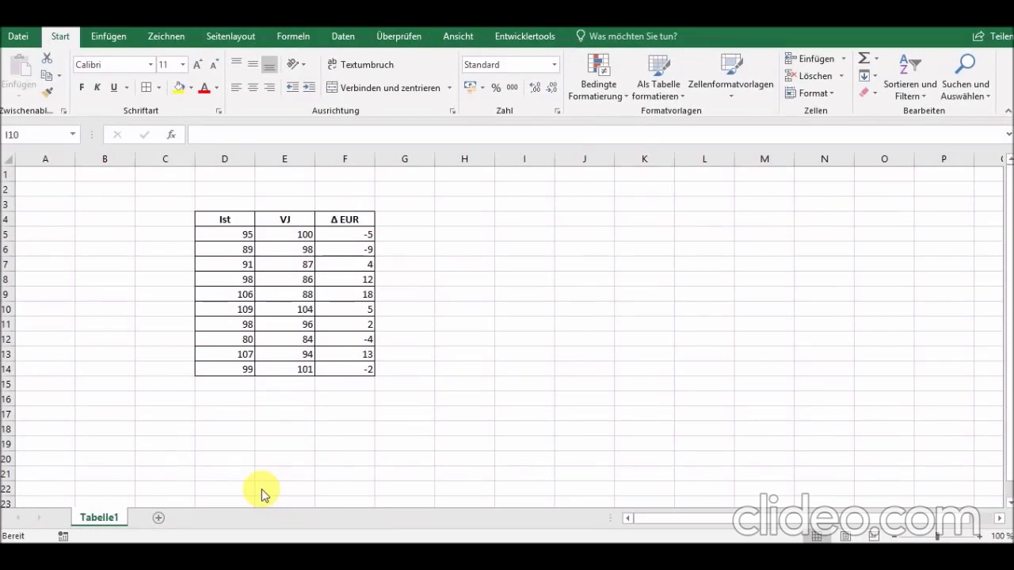
Review the Ist, VJ and Δ EUR columns and pick empty cell H5 for the result
left_click(242, 269)
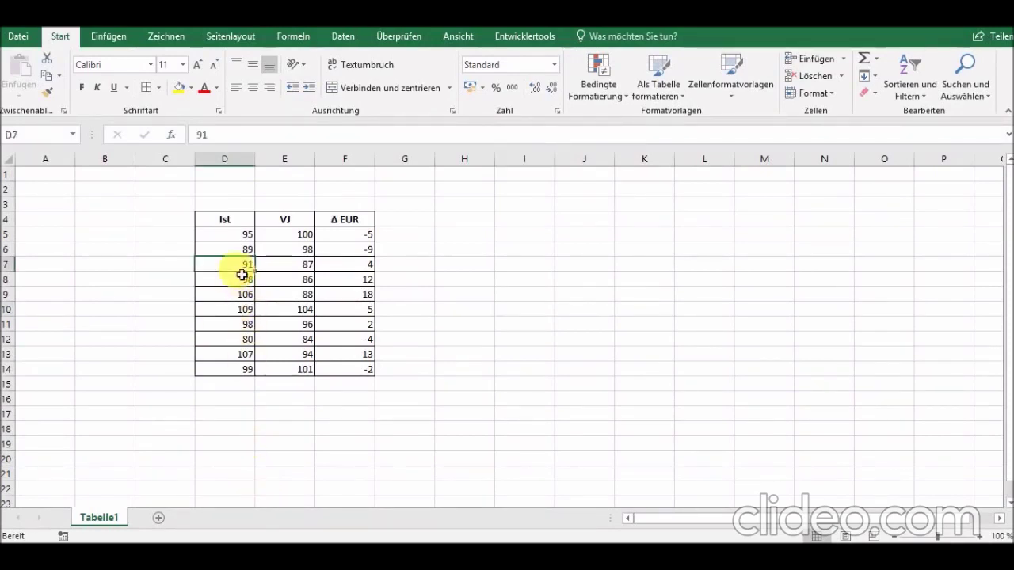
left_click_drag(219, 224, 238, 238)
left_click(279, 222)
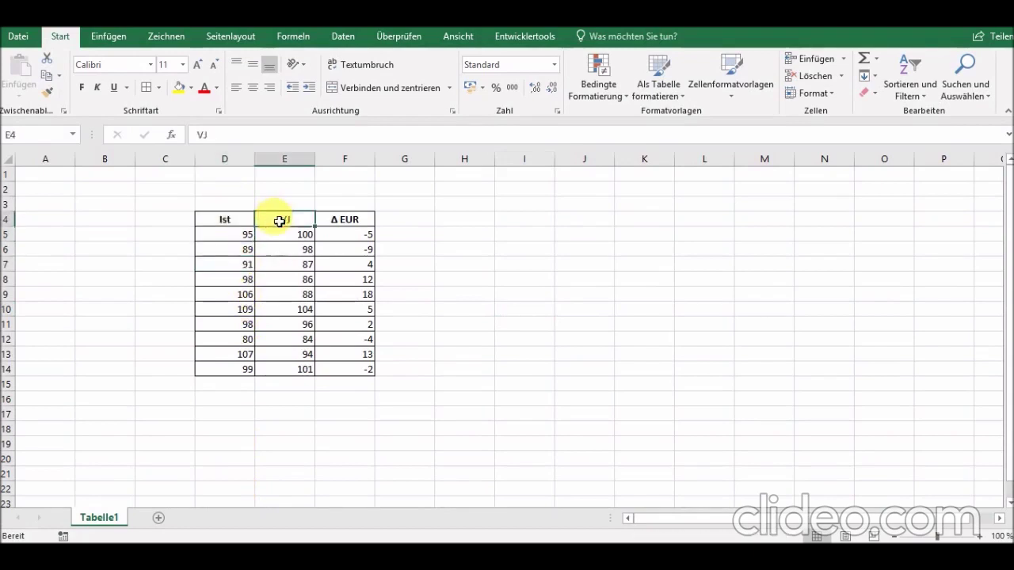
left_click(368, 220)
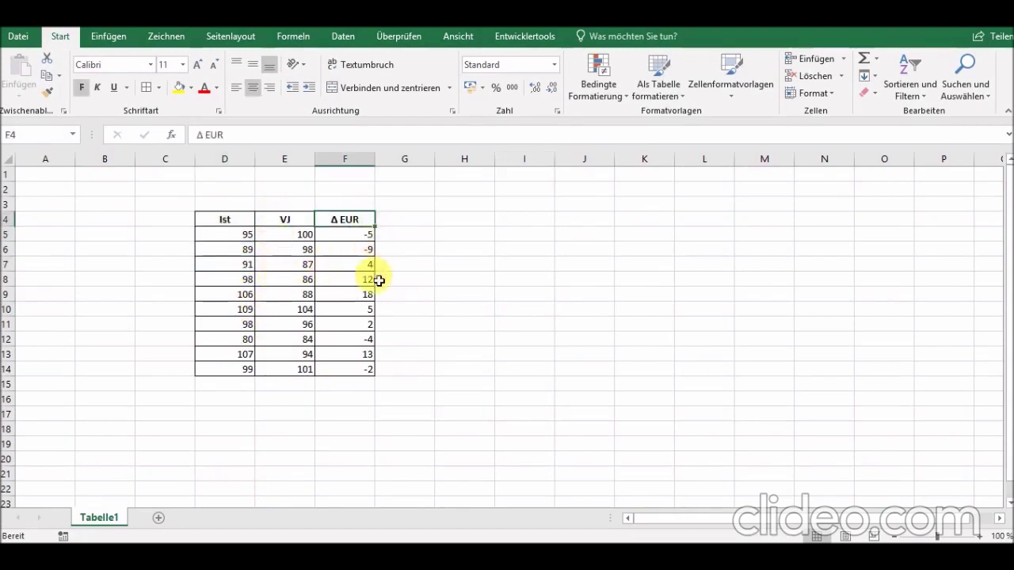
left_click(460, 235)
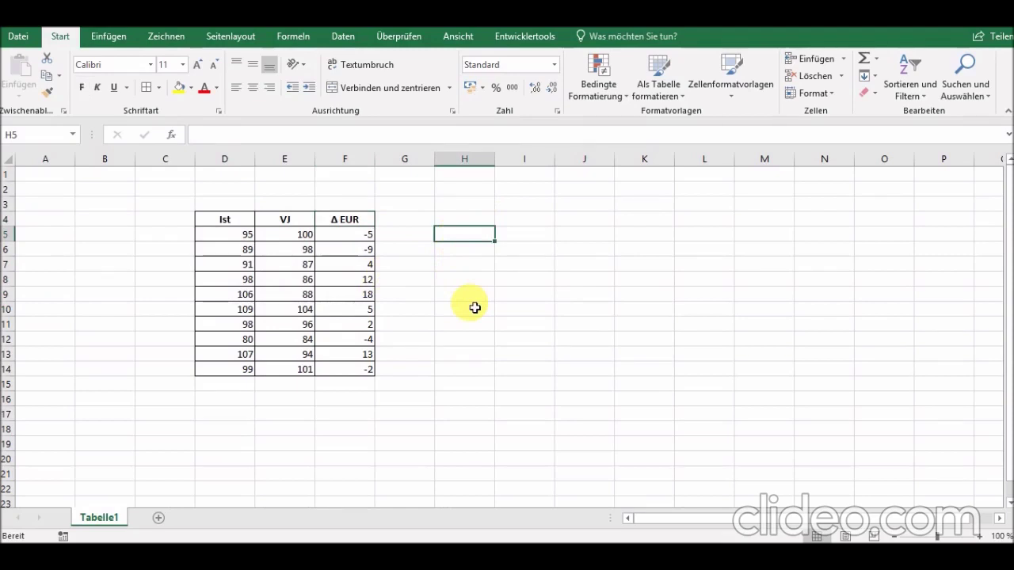
Enter =KKLEINSTE(F5:F14;1) in H5, returning -9 as the smallest Δ EUR value
type("=")
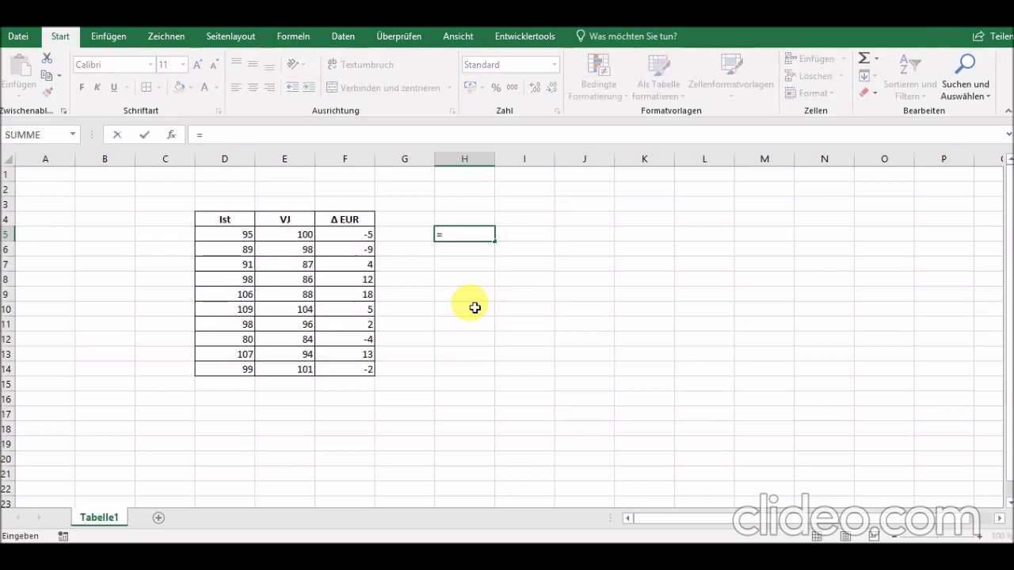
type("kkleinste(")
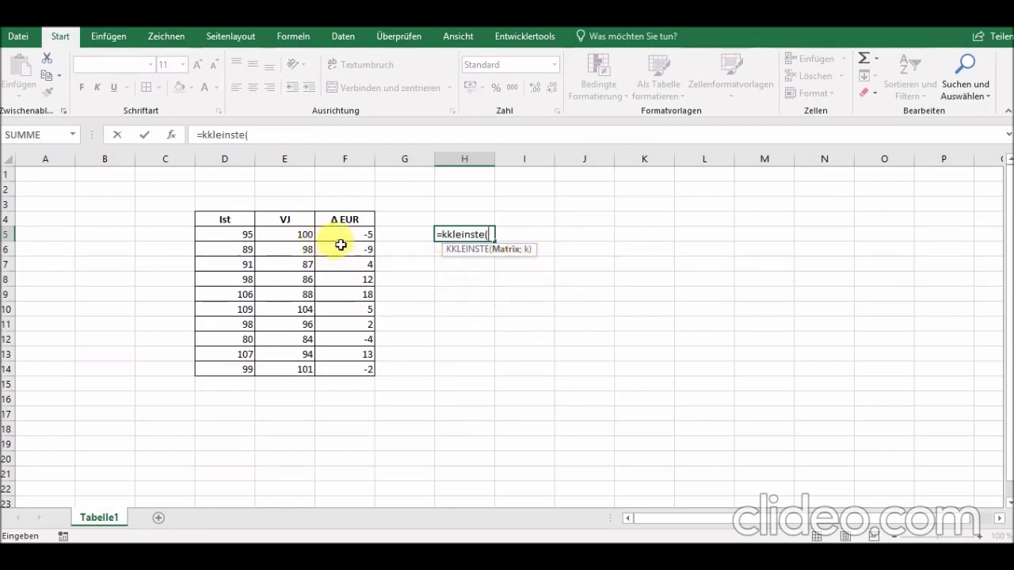
left_click_drag(343, 233, 355, 371)
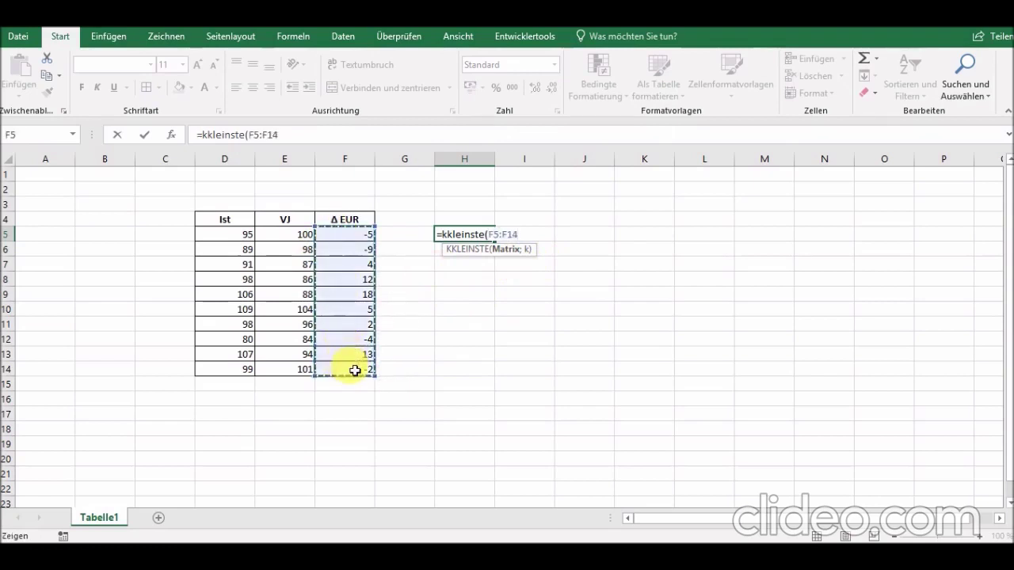
type(";")
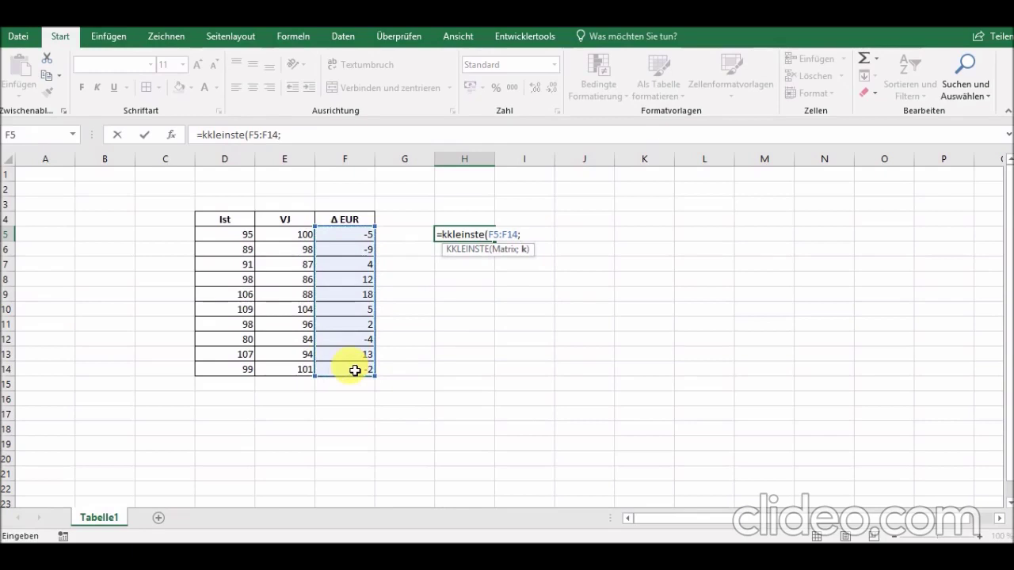
type("1")
type(")")
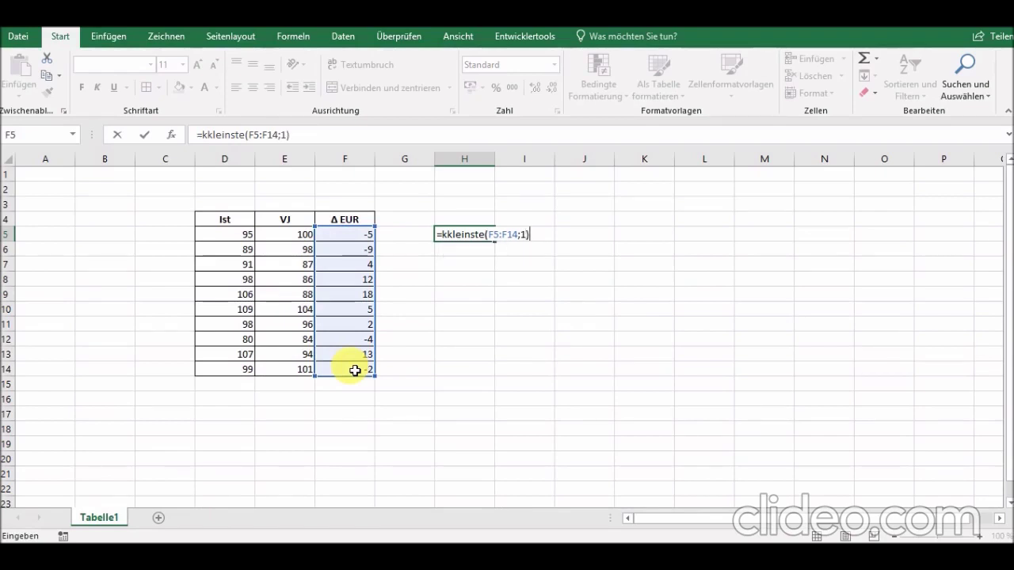
key("Return")
key("Up")
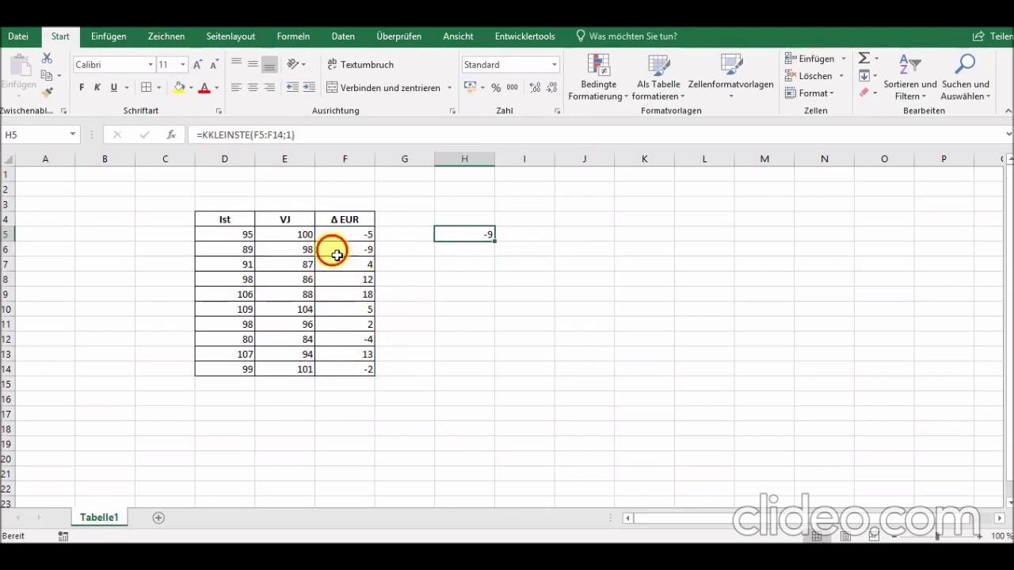
left_click(336, 251)
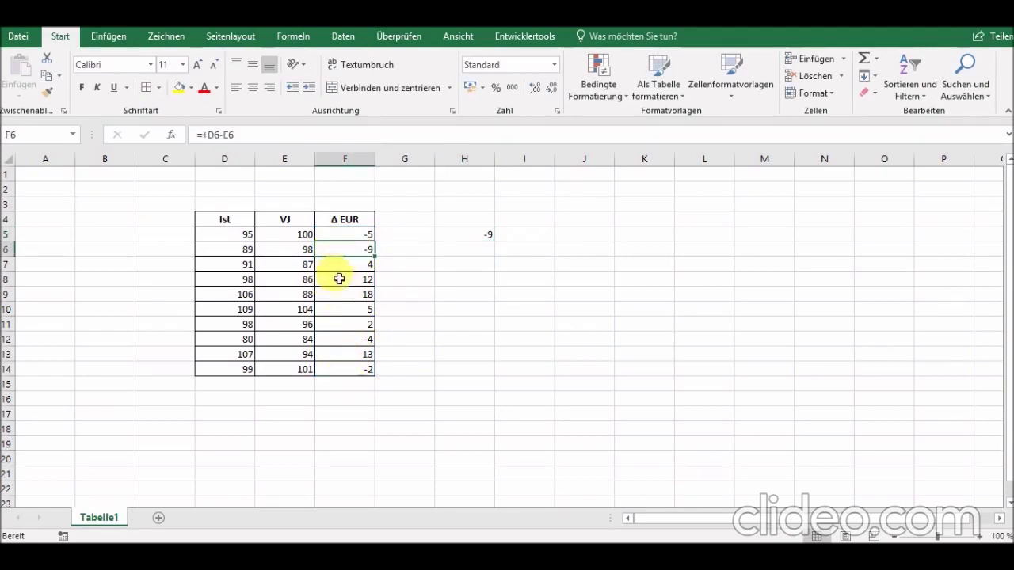
left_click(486, 250)
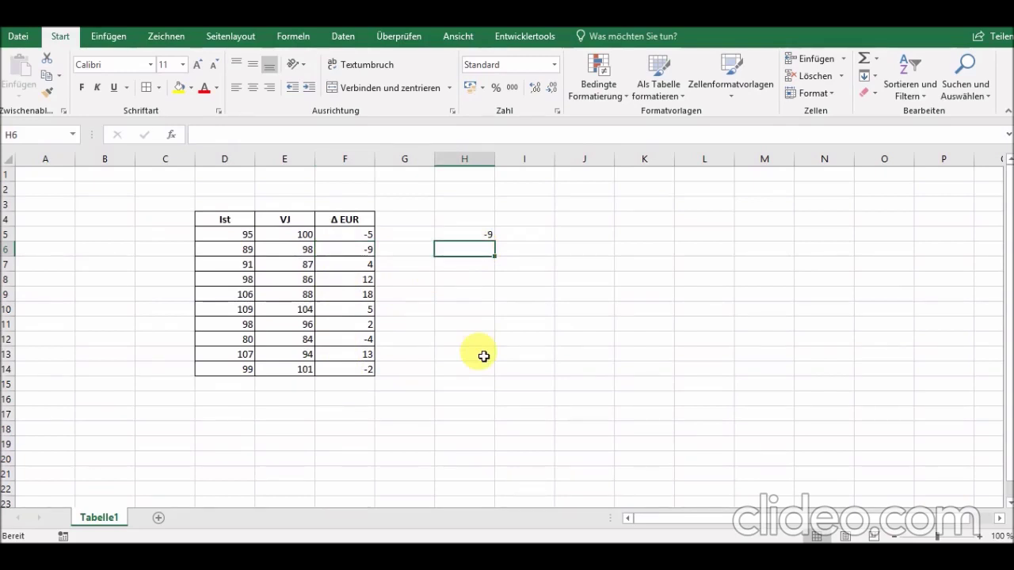
Enter =KKLEINSTE(F5:F14;2) in H6, returning -5 as the second-smallest deviation
type("=k")
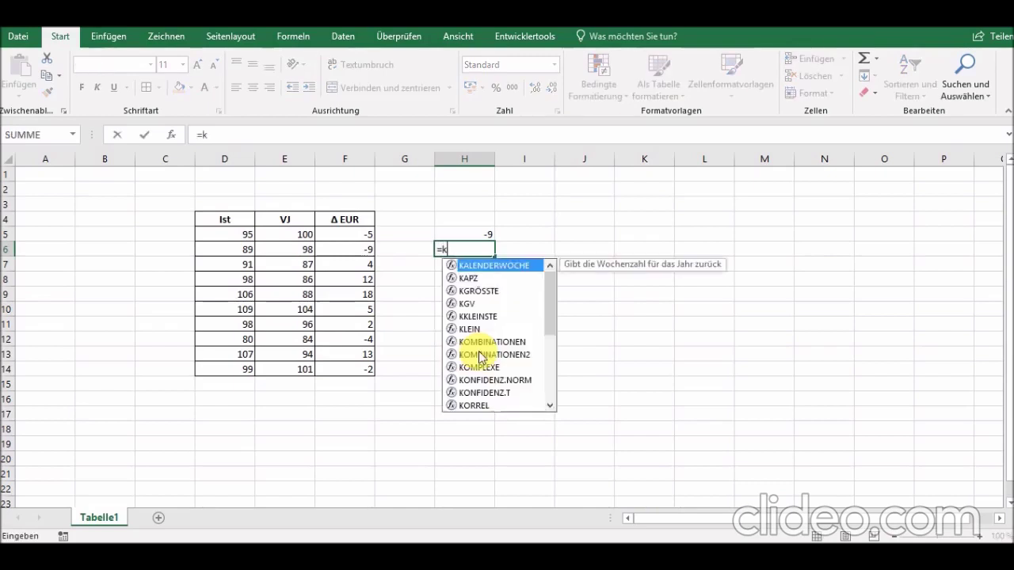
type("kleinste")
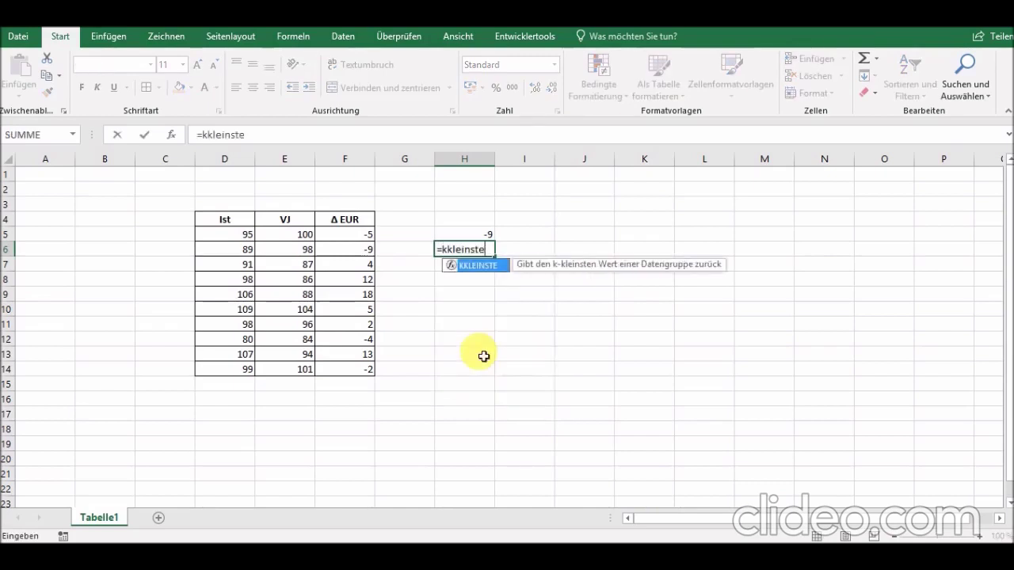
type("(")
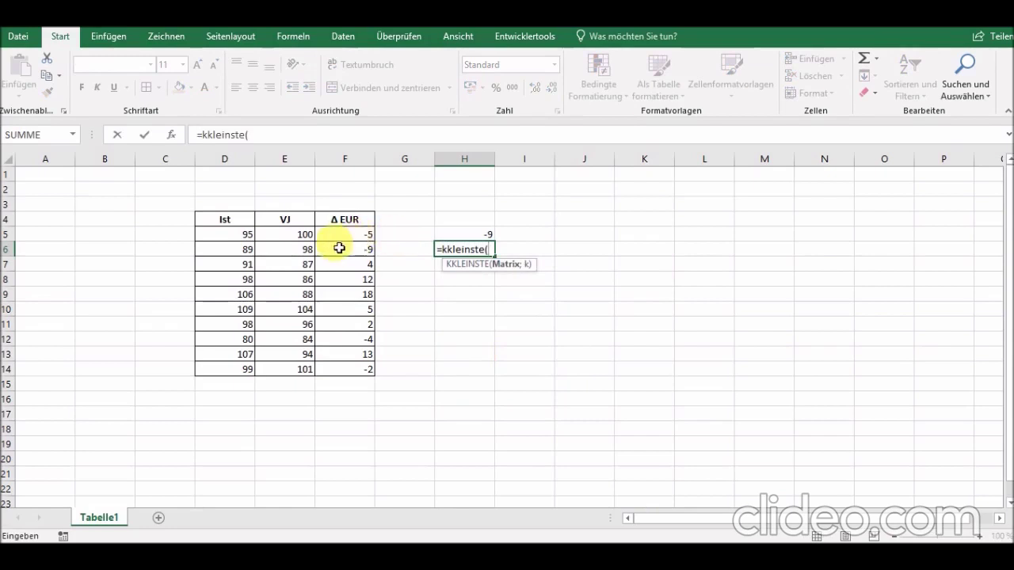
left_click_drag(339, 236, 350, 370)
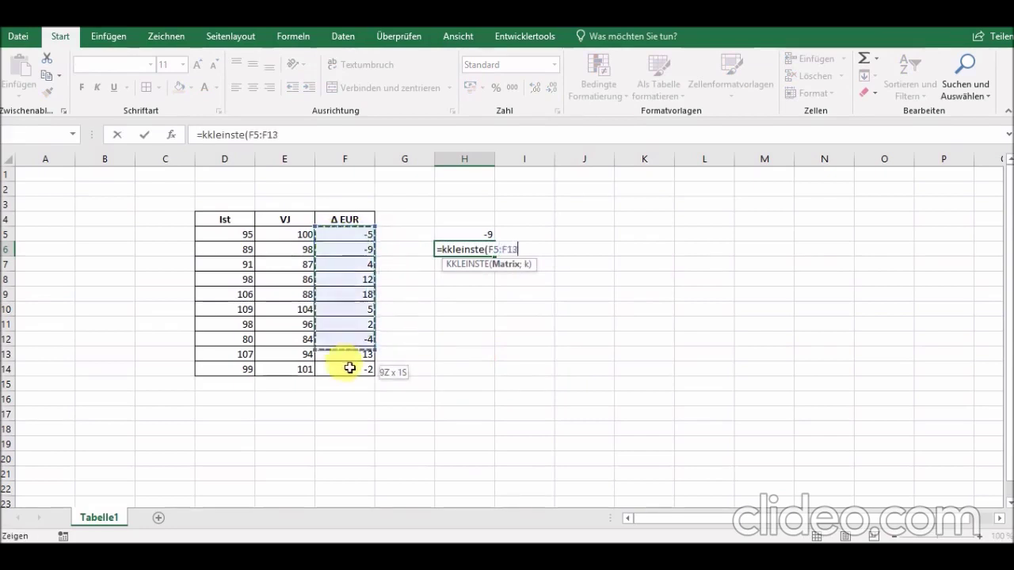
type(";")
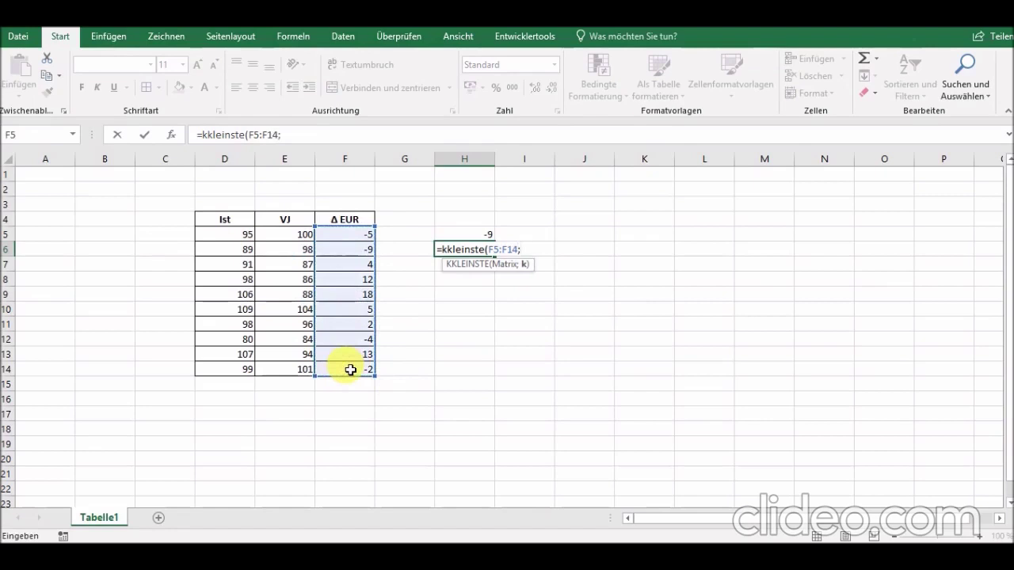
type("2")
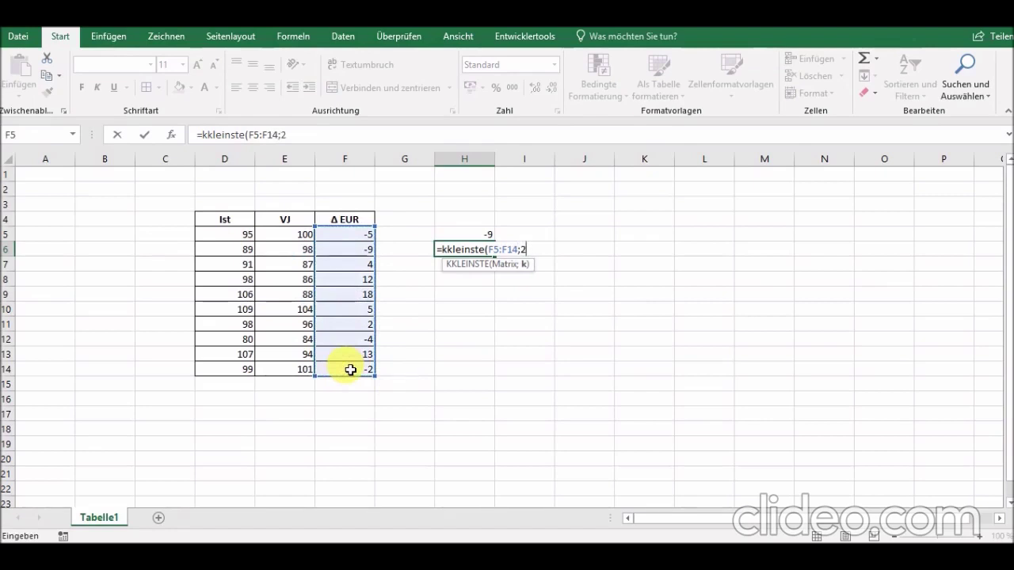
type(")")
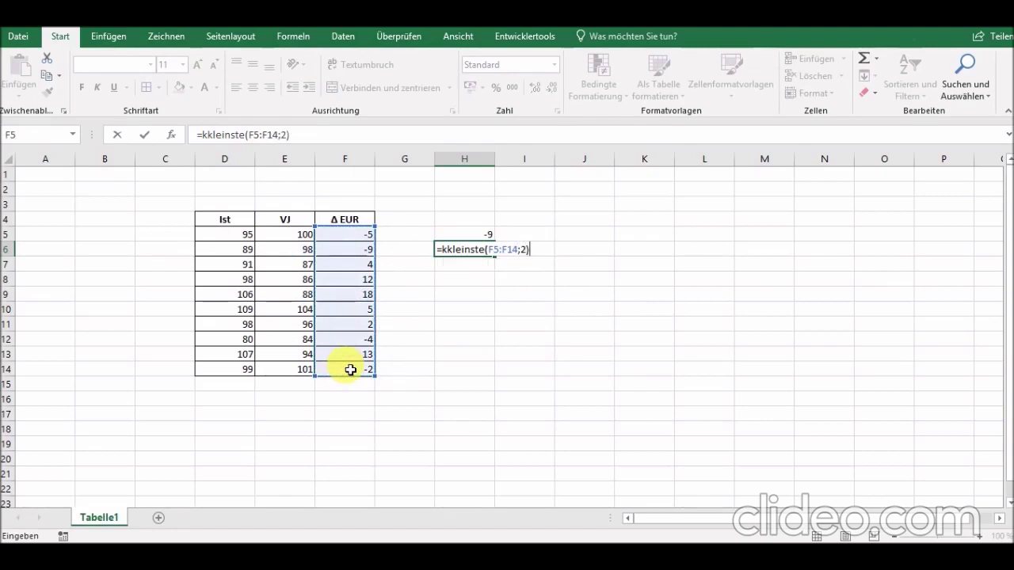
key("Return")
key("Up")
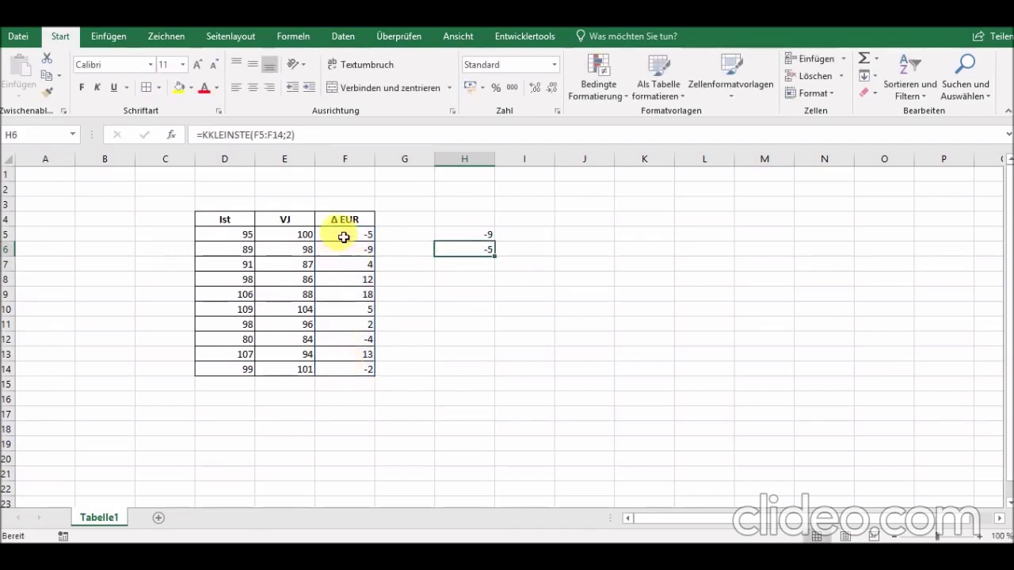
left_click(162, 239)
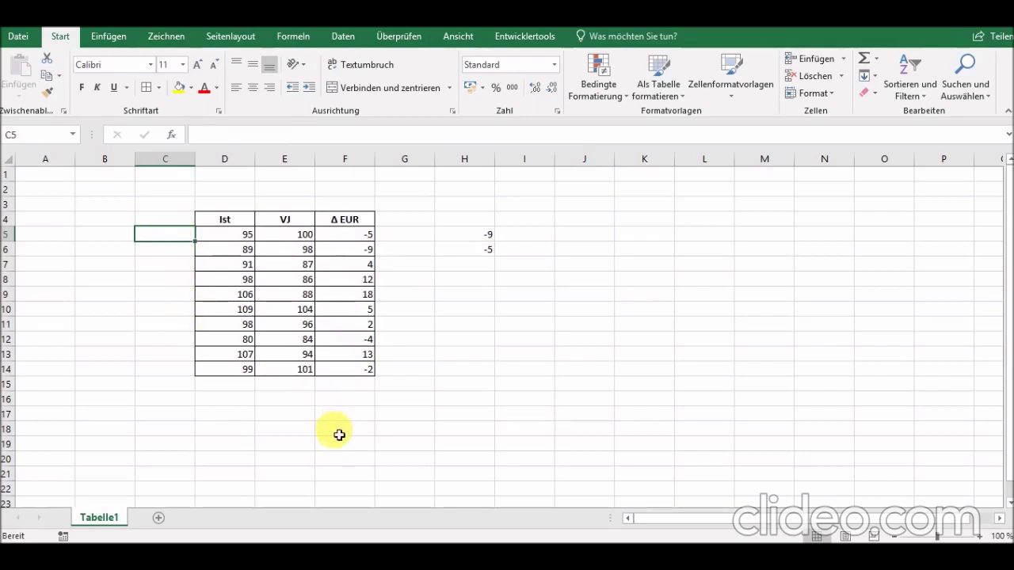
Start C5's formula as =WENN(ODER(F5=H5; with the smallest-value condition
type("=we")
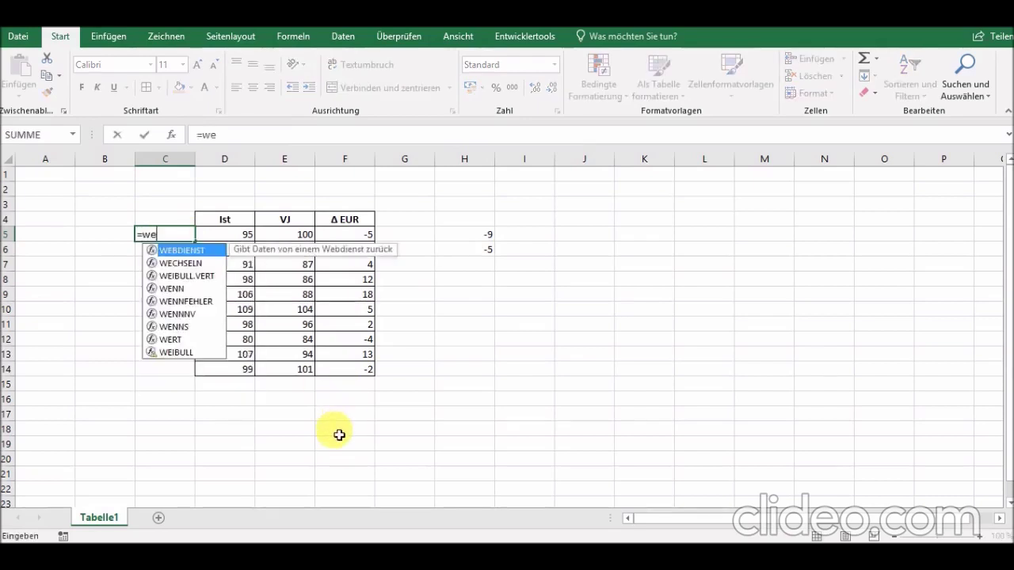
type("nn")
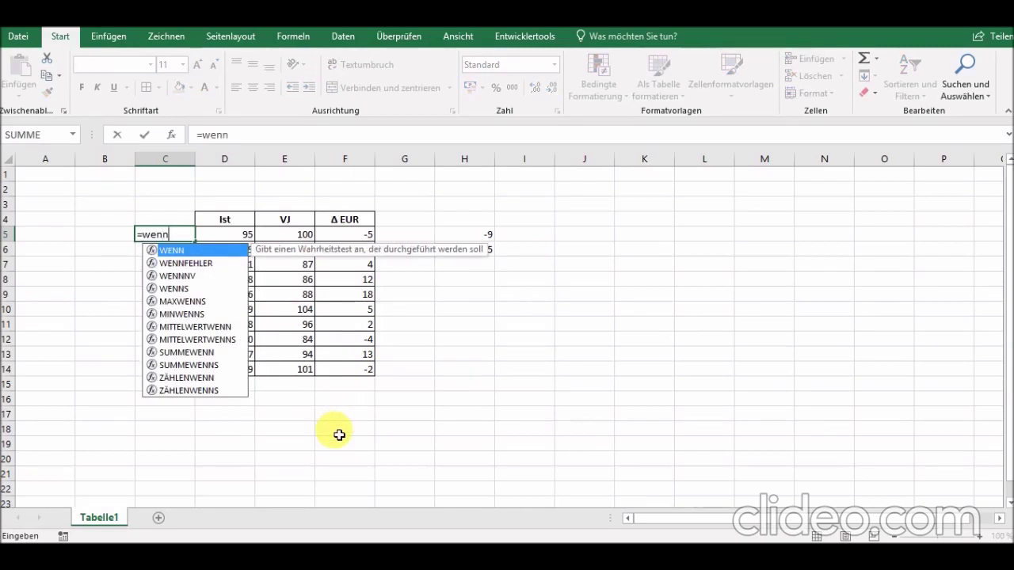
type("(oder")
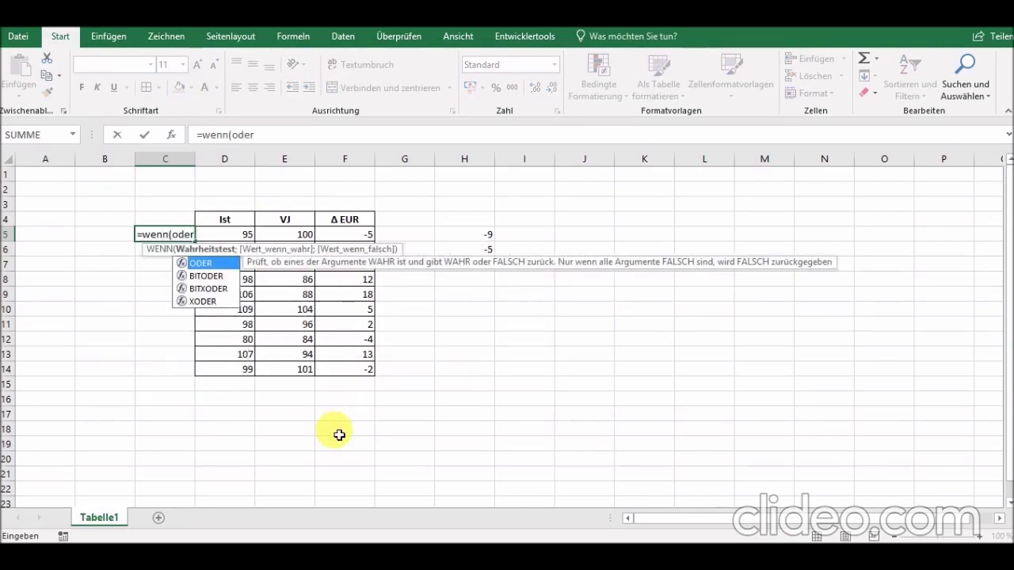
type("(")
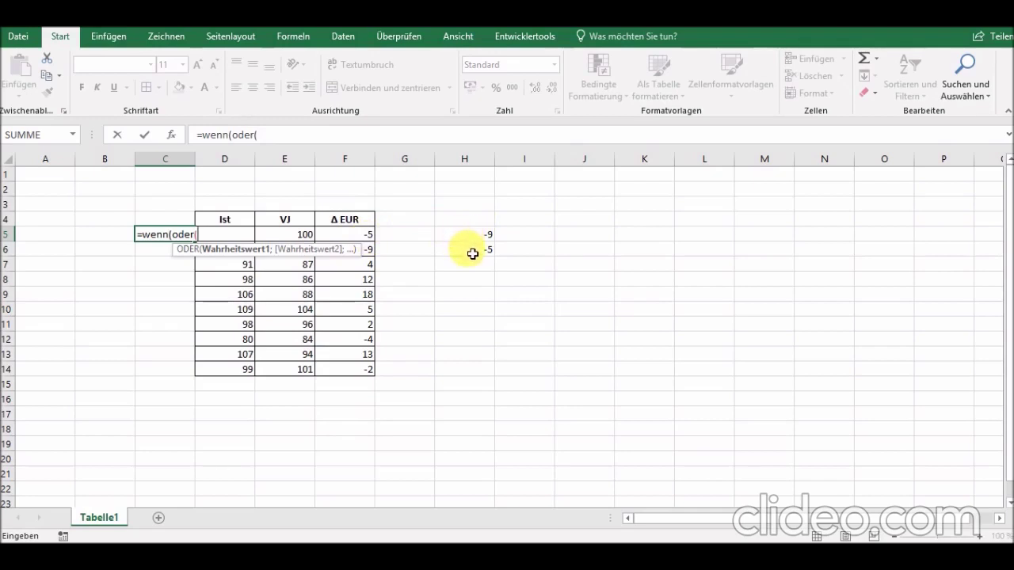
left_click(356, 240)
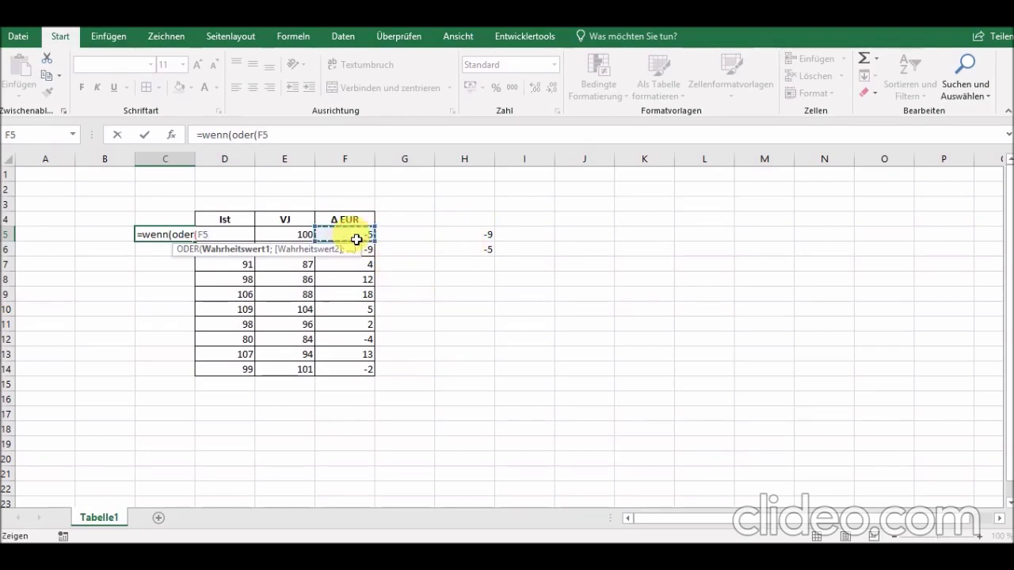
type("=")
left_click(463, 237)
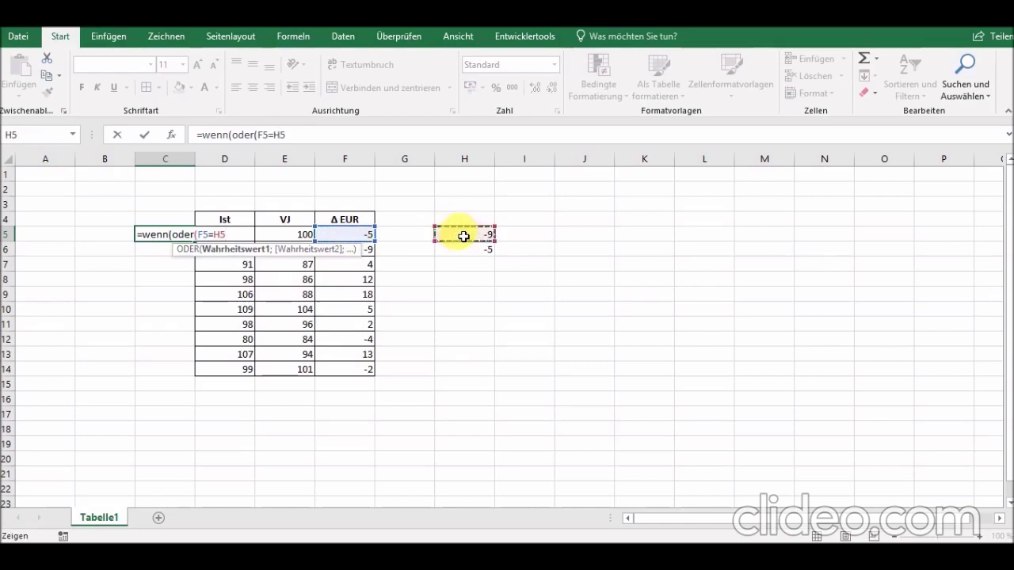
type(";")
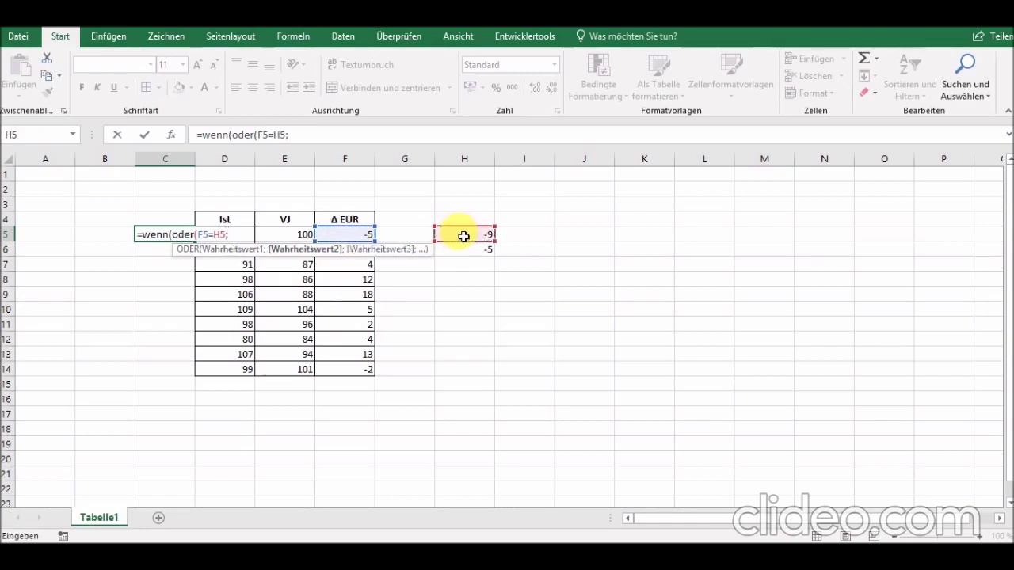
Add F5=H6 as the second ODER condition
left_click(317, 289)
key("Up")
key("Up")
key("Up")
key("Right")
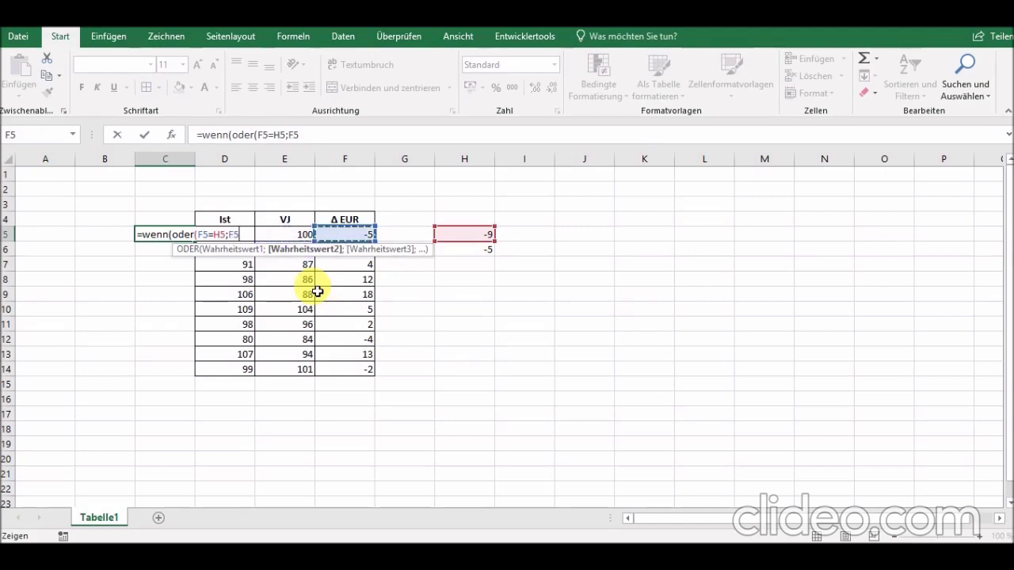
type("=")
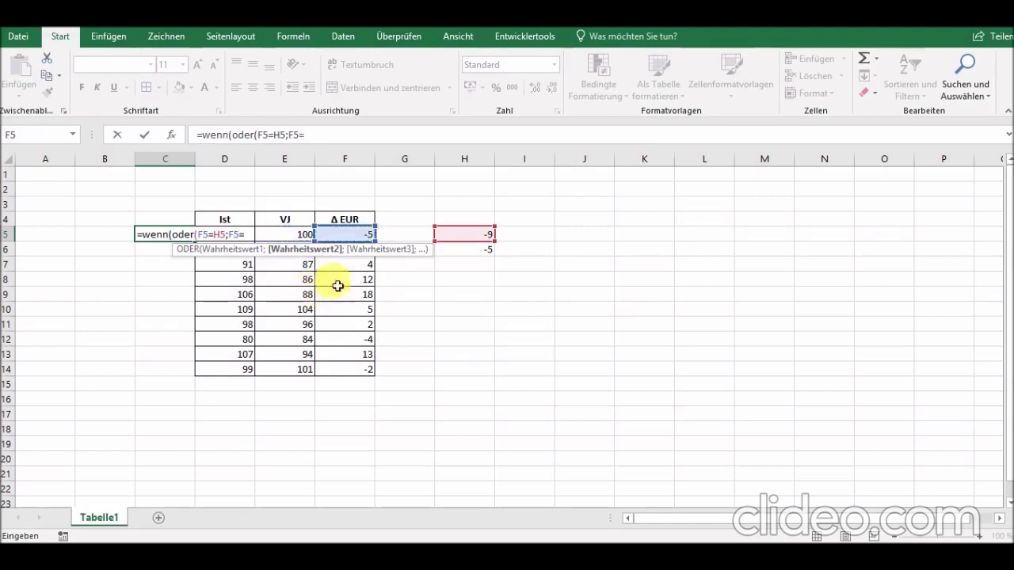
left_click(480, 255)
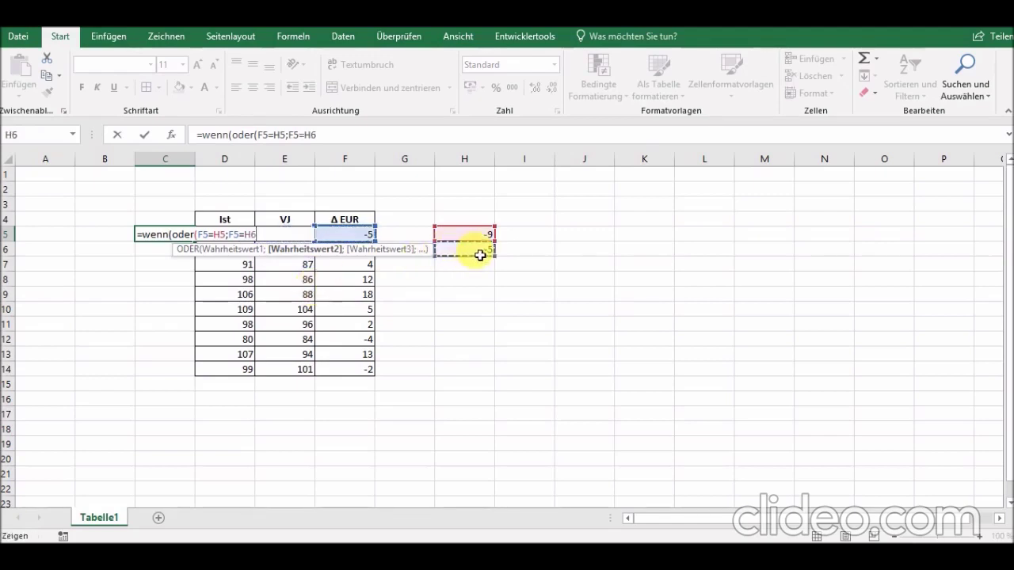
type(")")
type(";")
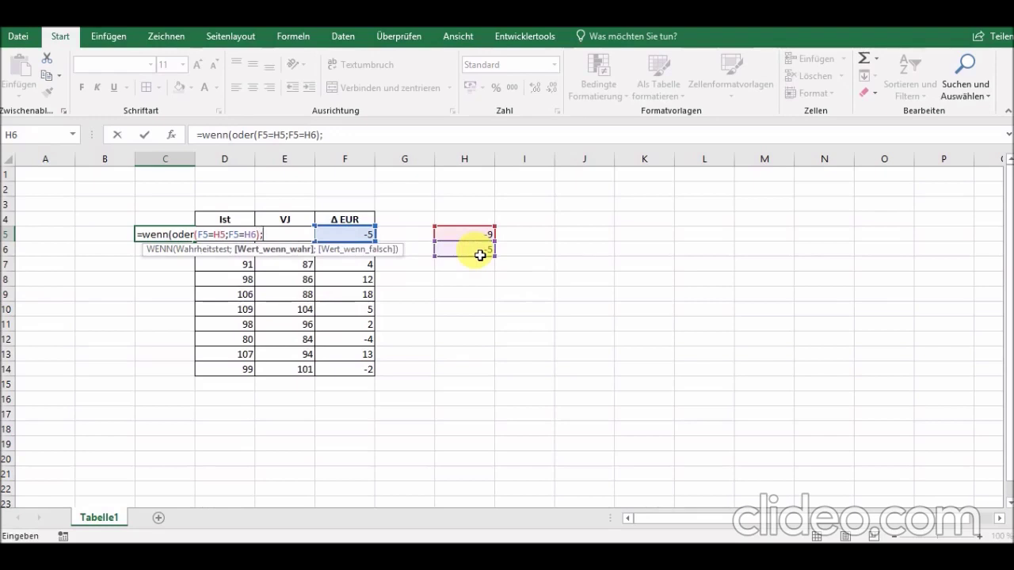
Complete C5 as =WENN(ODER(F5=H5;F5=H6);"à";"") and centre the marker
key("BackSpace")
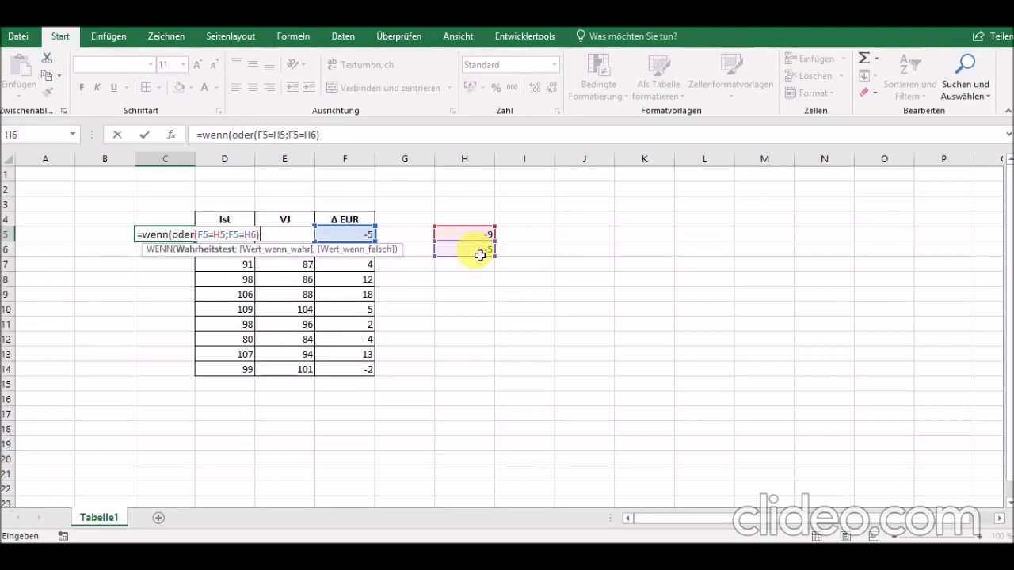
type(";\"")
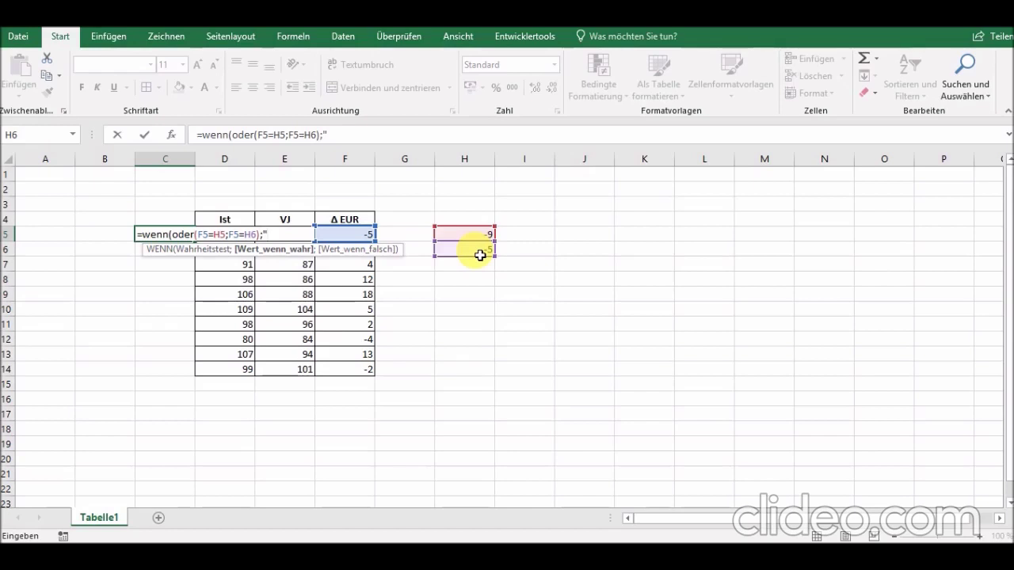
type("ä")
type("\"")
type(";")
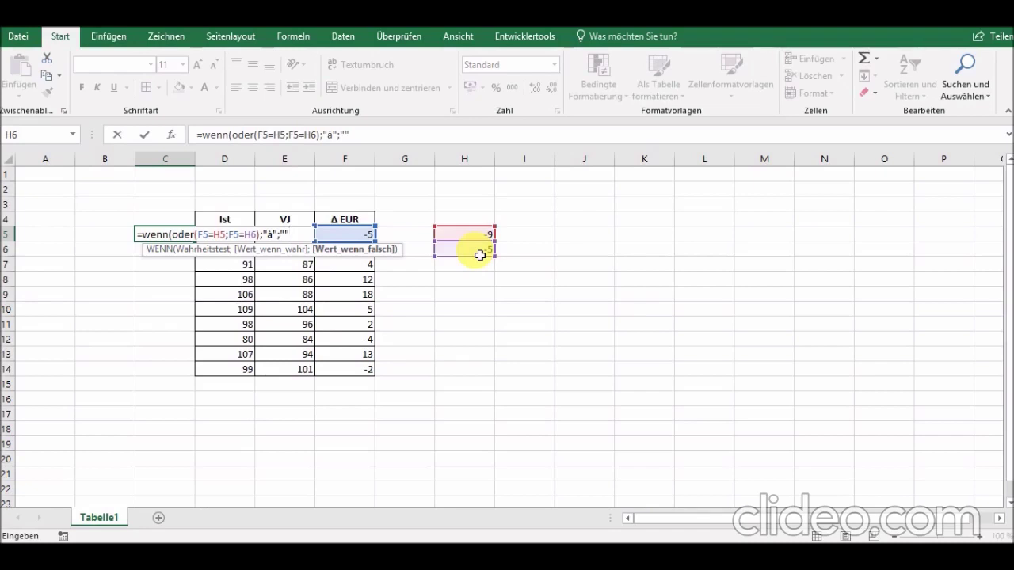
type(")")
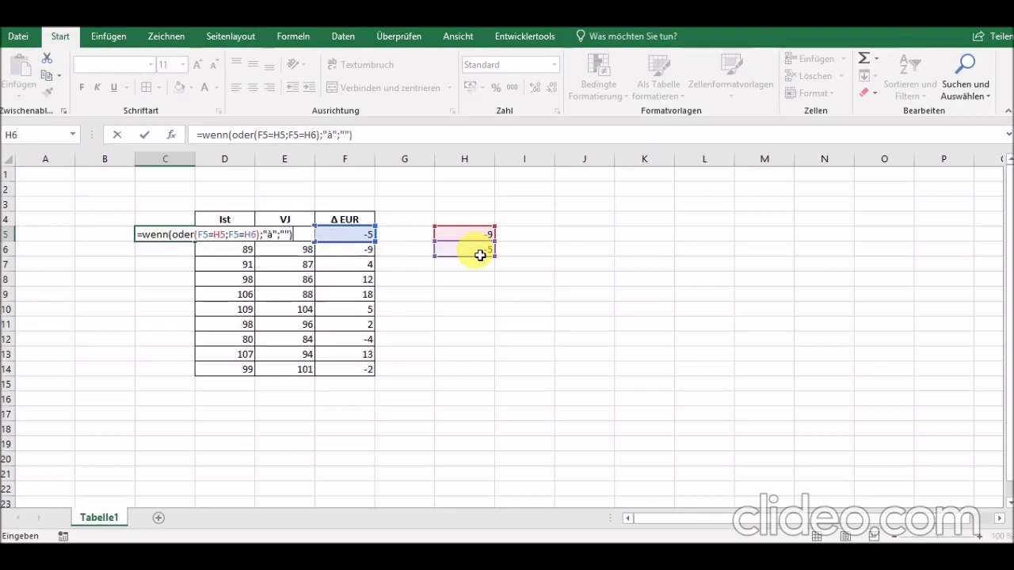
key("Return")
key("Up")
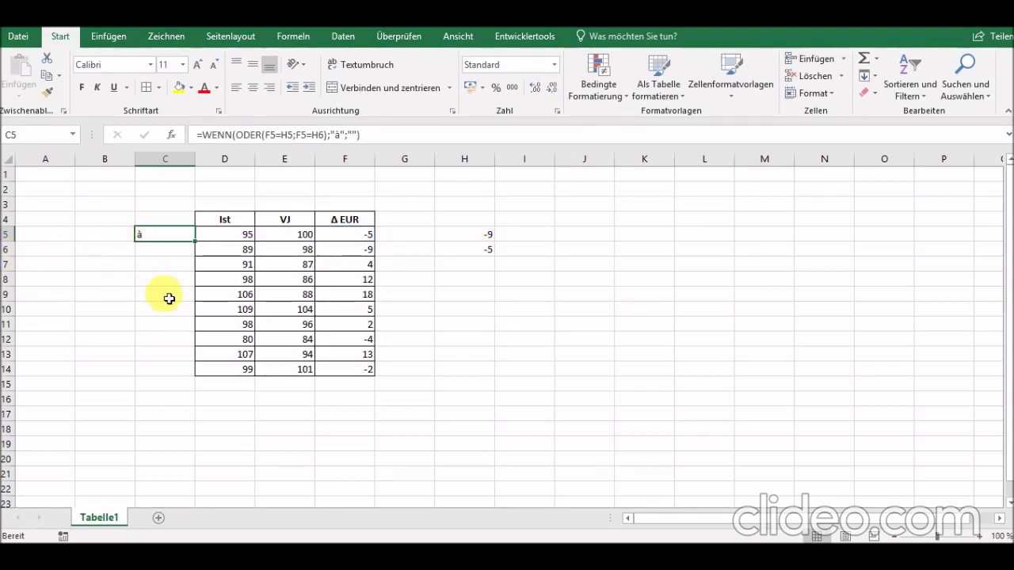
left_click(252, 89)
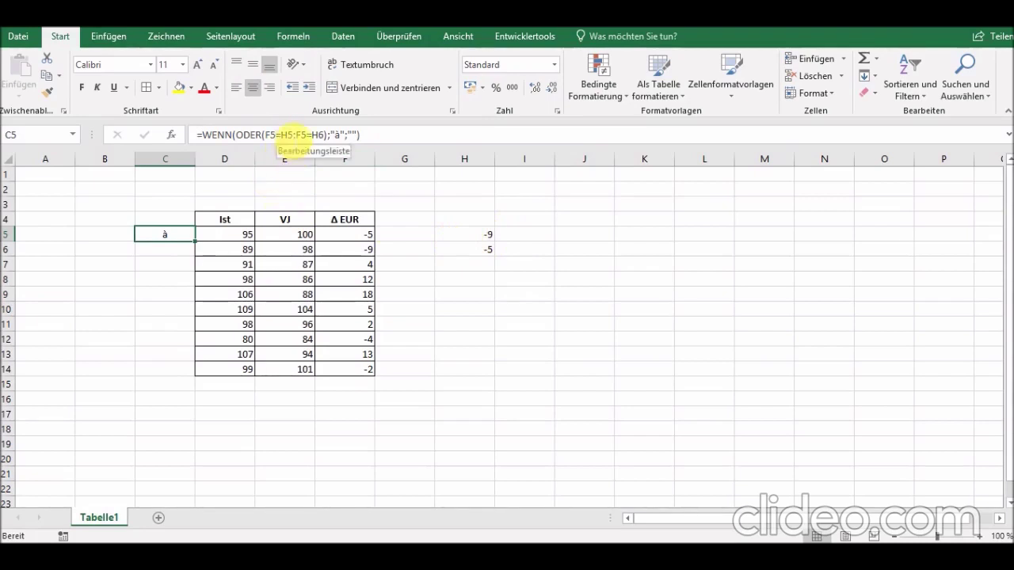
Lock the references in C5's formula to $H$5 and $H$6
left_click(290, 143)
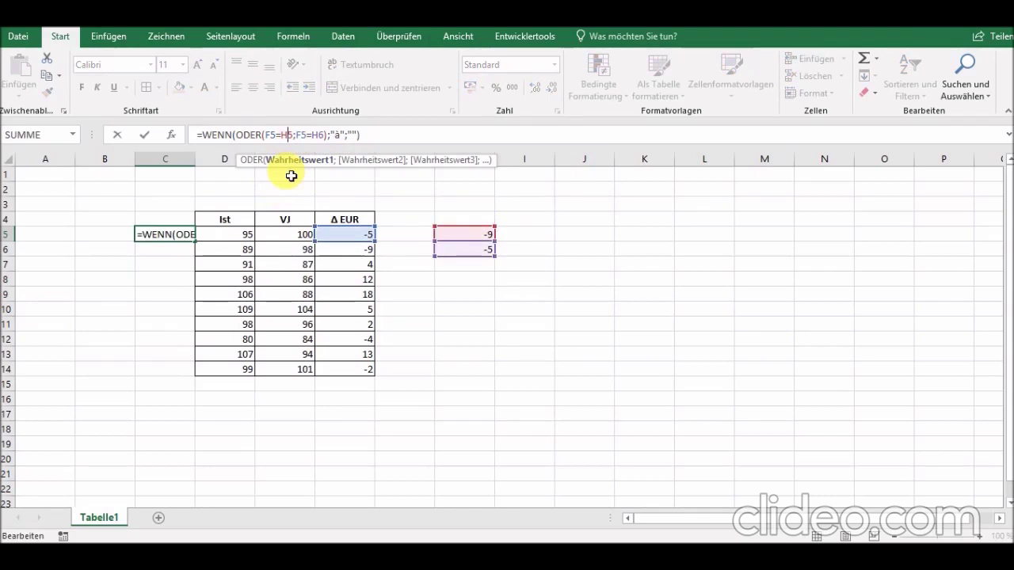
key("F4")
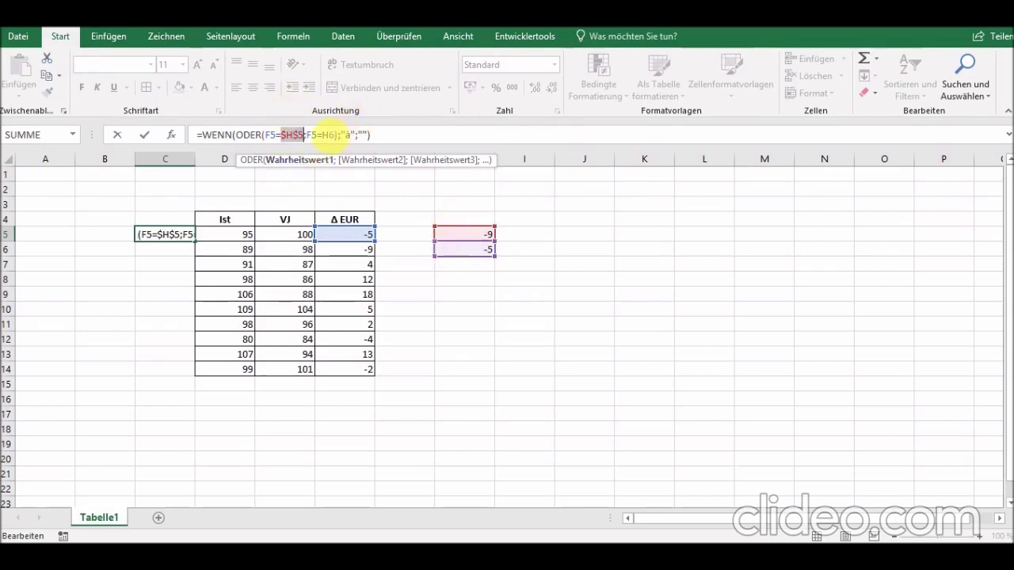
left_click(327, 135)
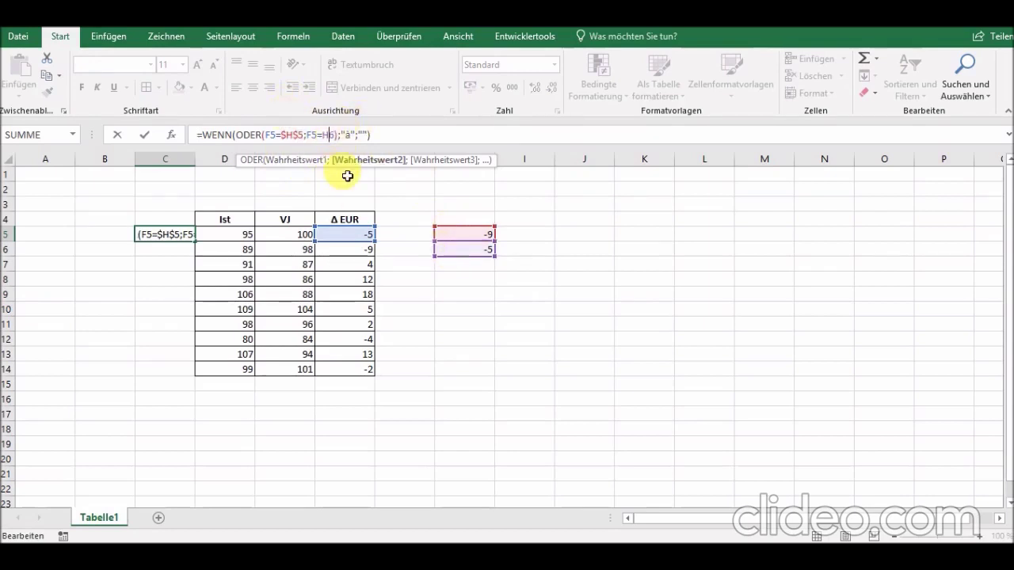
key("F4")
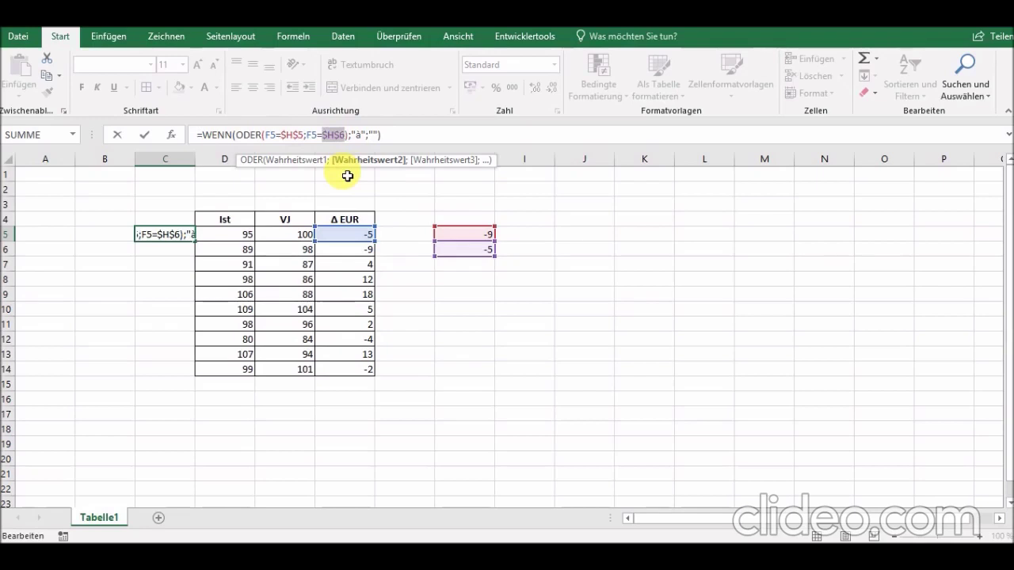
key("Return")
key("Up")
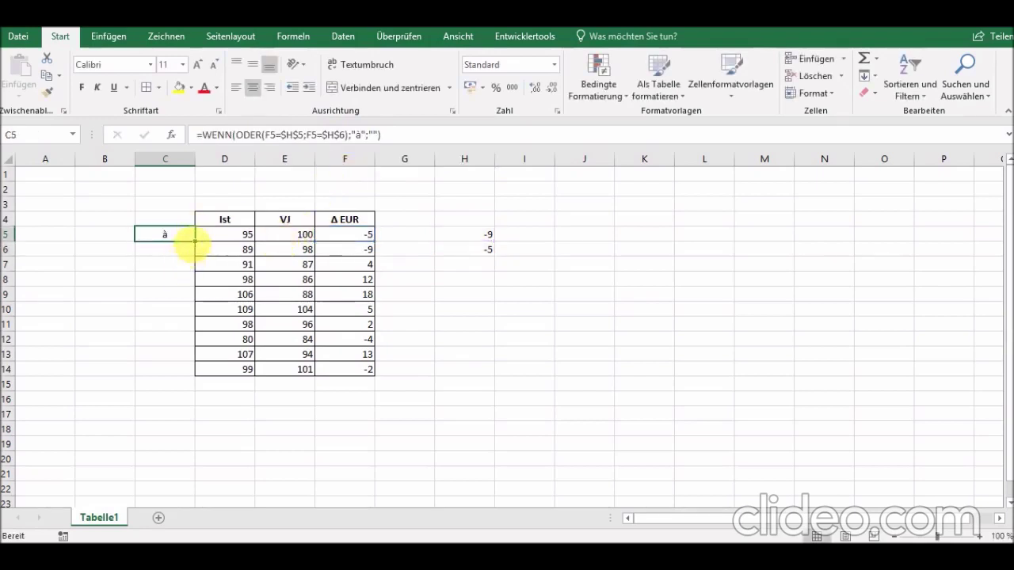
Fill C5's formula down to C14 and check the copied formulas and H5/H6
left_click_drag(194, 241, 204, 374)
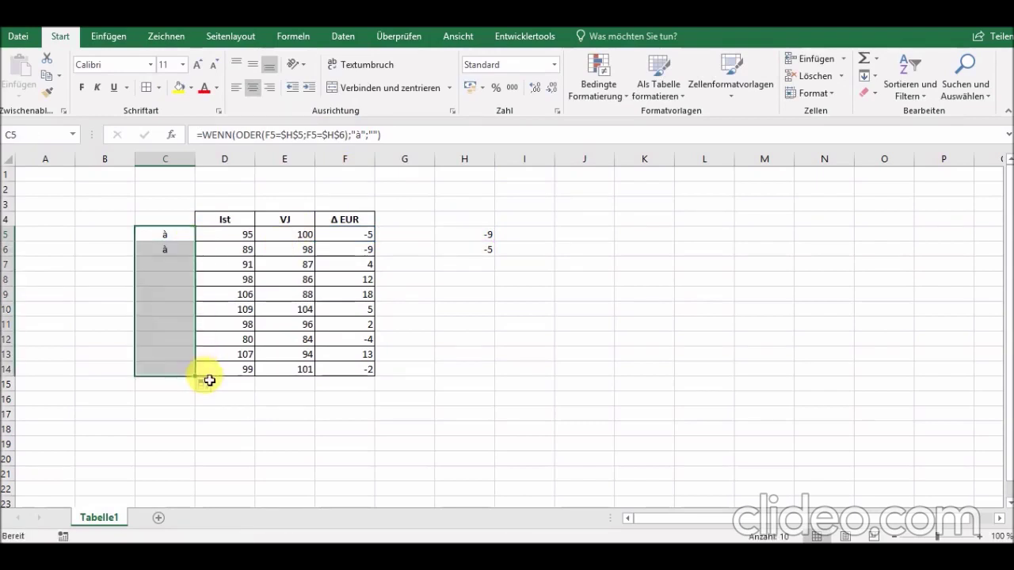
left_click(165, 236)
key("Down")
key("Up")
key("Down")
key("Right")
key("Right")
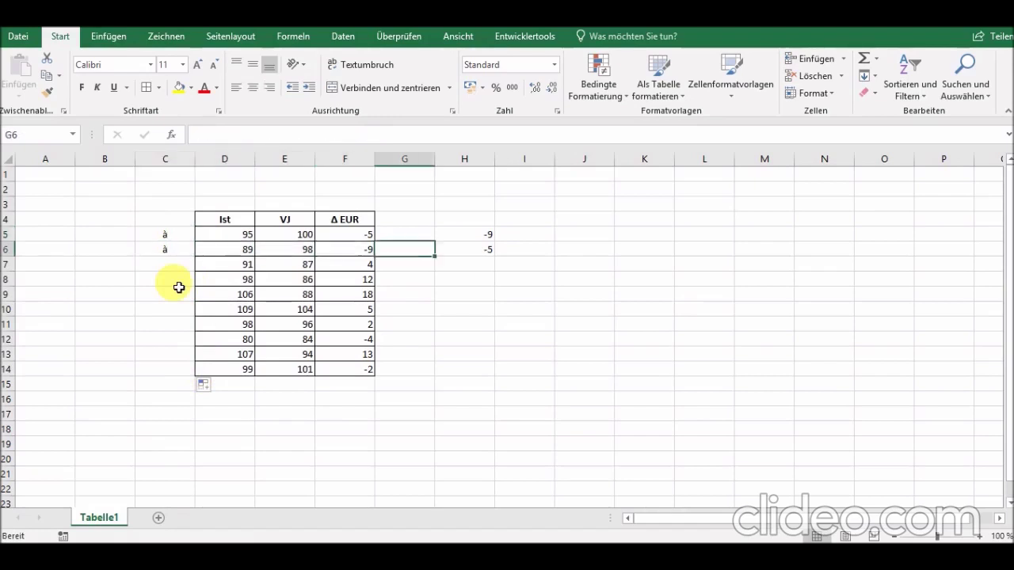
key("Left")
key("Up")
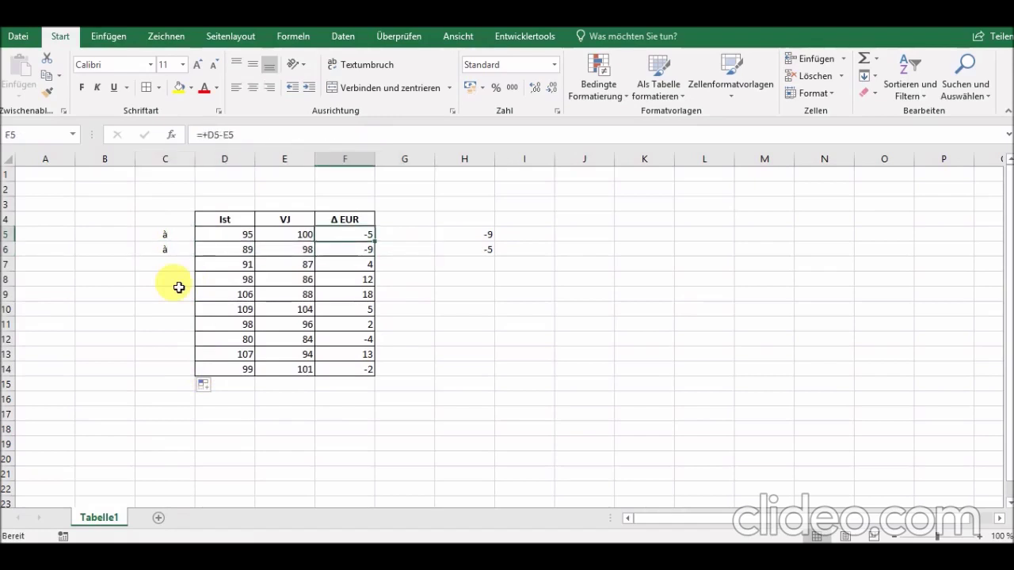
key("Right")
key("Right")
key("Right")
key("Left")
key("Down")
key("Up")
key("Down")
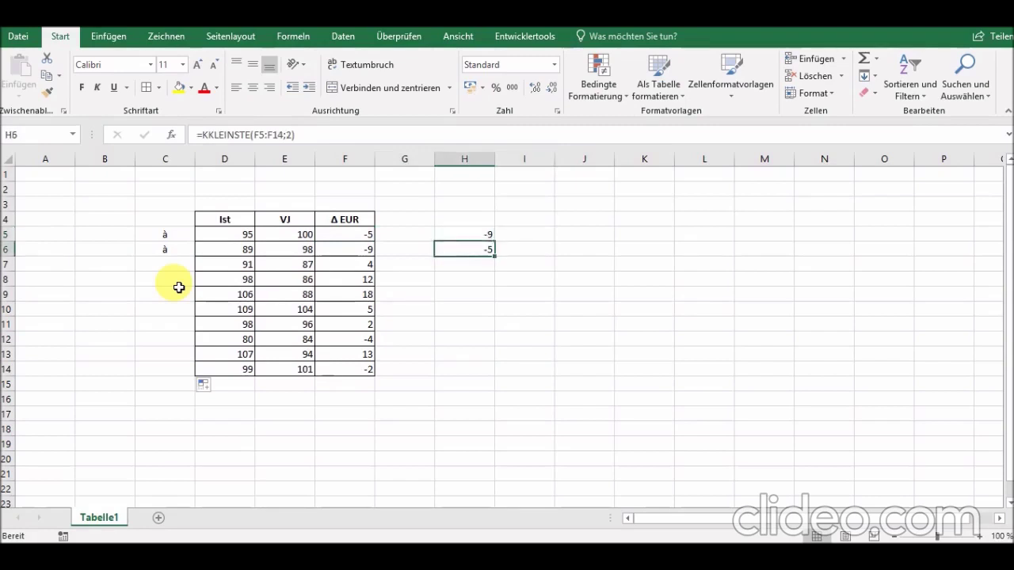
key("Down")
key("Down")
key("Down")
key("Left")
key("Left")
key("Left")
key("Left")
Change D10 to 80, check the new difference and minimum, and select C5:C14
key("Down")
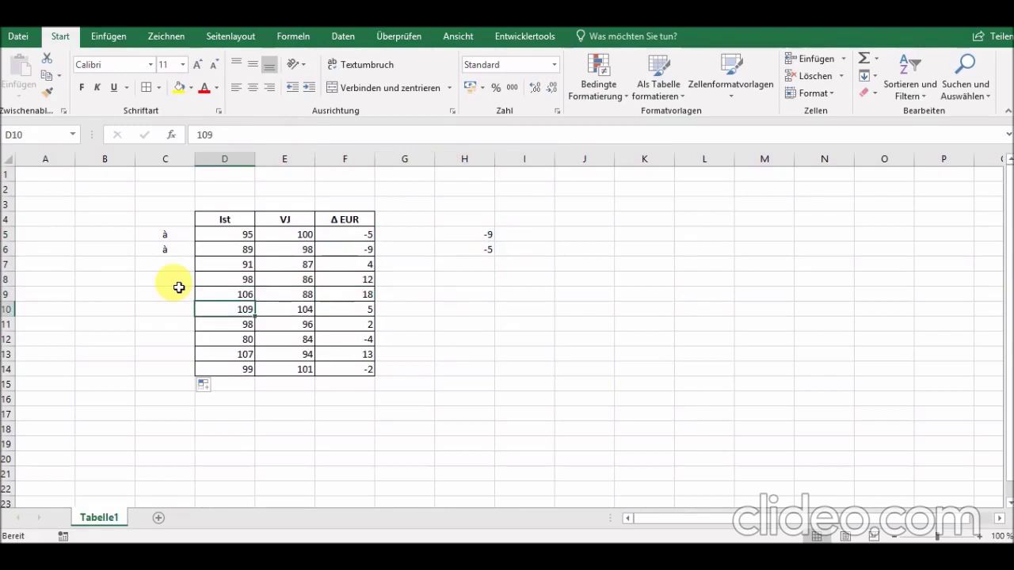
type("80")
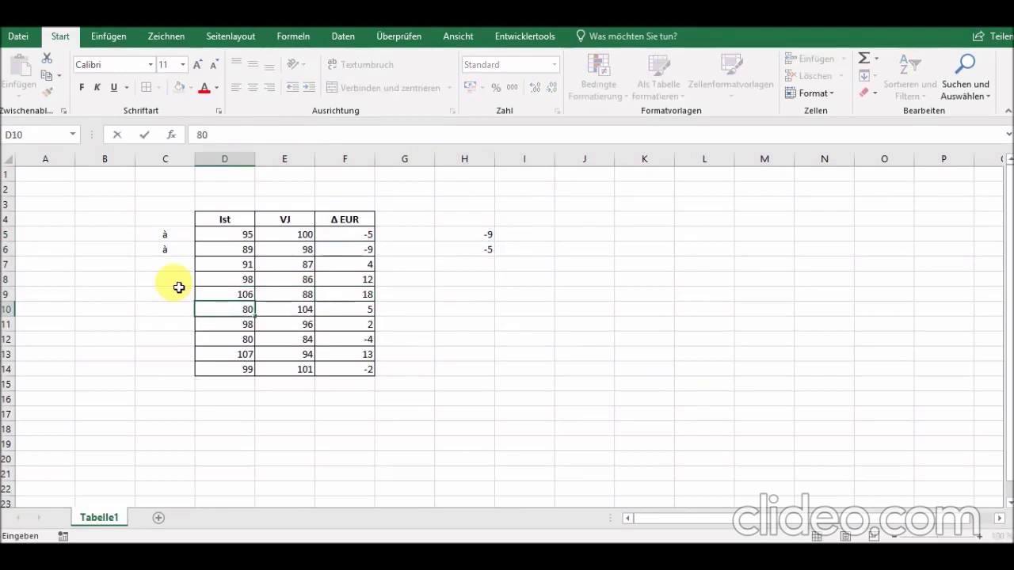
key("Return")
key("Right")
key("Right")
key("Up")
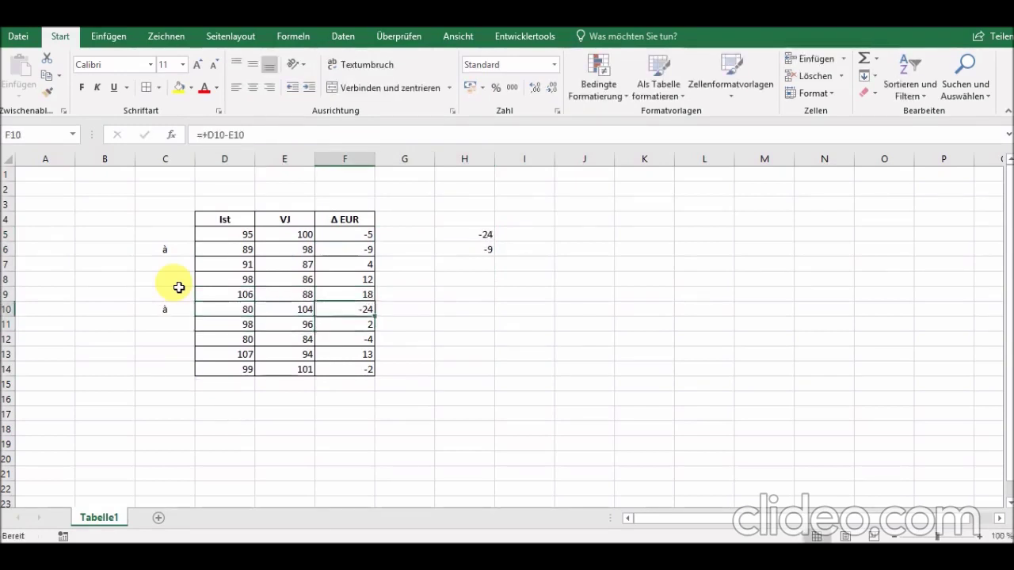
left_click(464, 236)
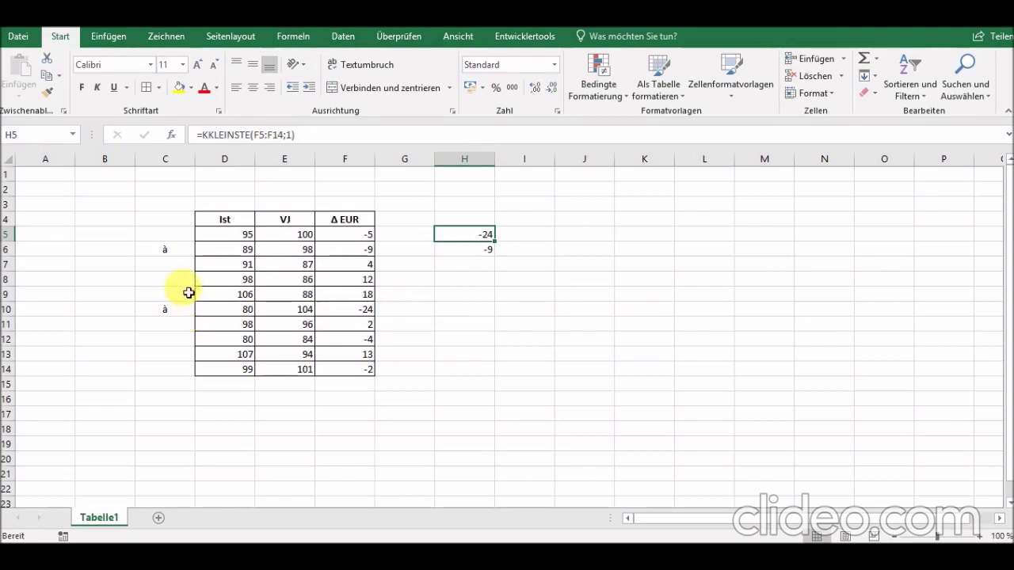
left_click_drag(178, 241, 178, 374)
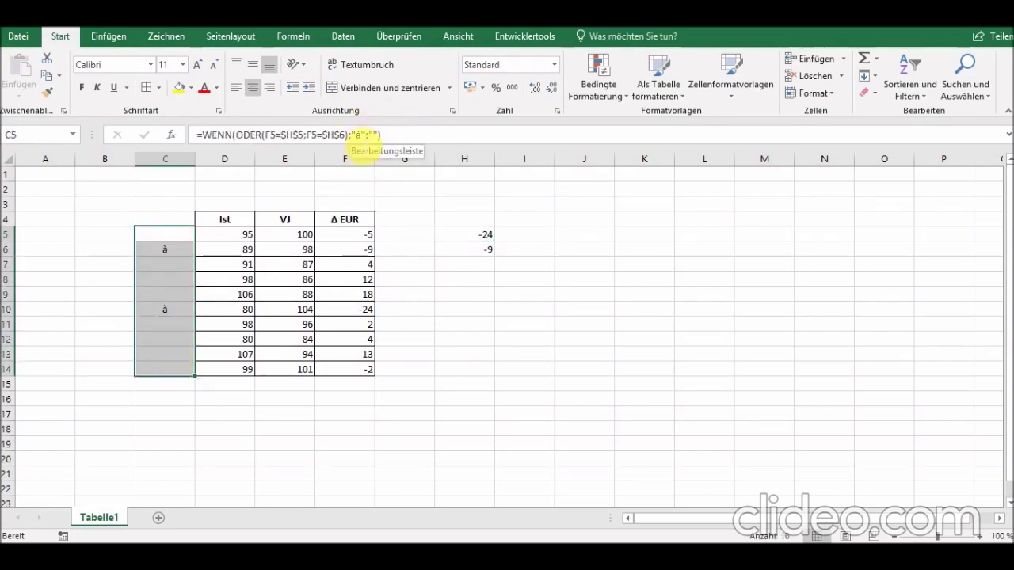
Format C5:C14 in red Wingdings so rows 6 and 10 show red arrows
left_click(151, 65)
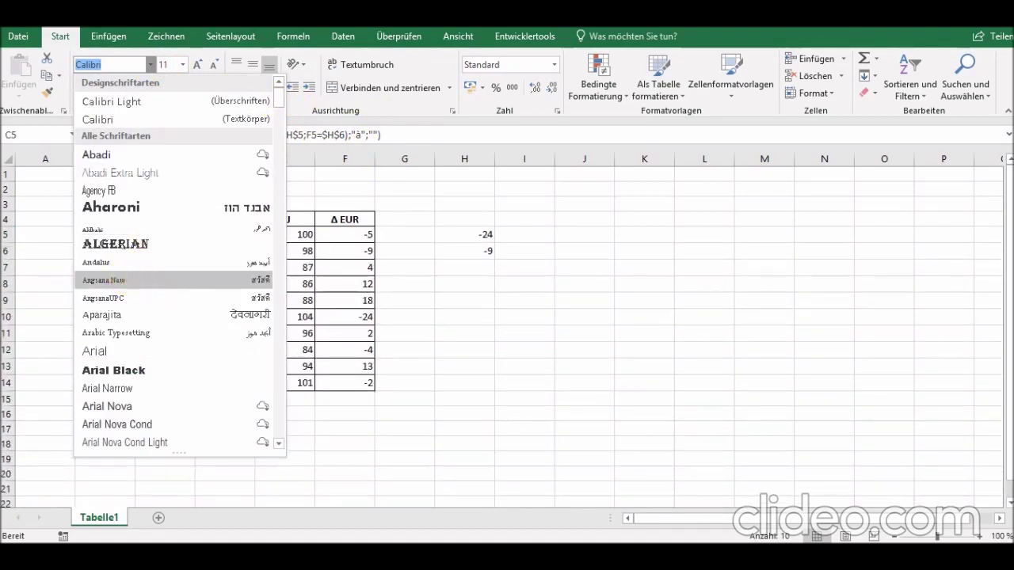
type("w")
key("Down")
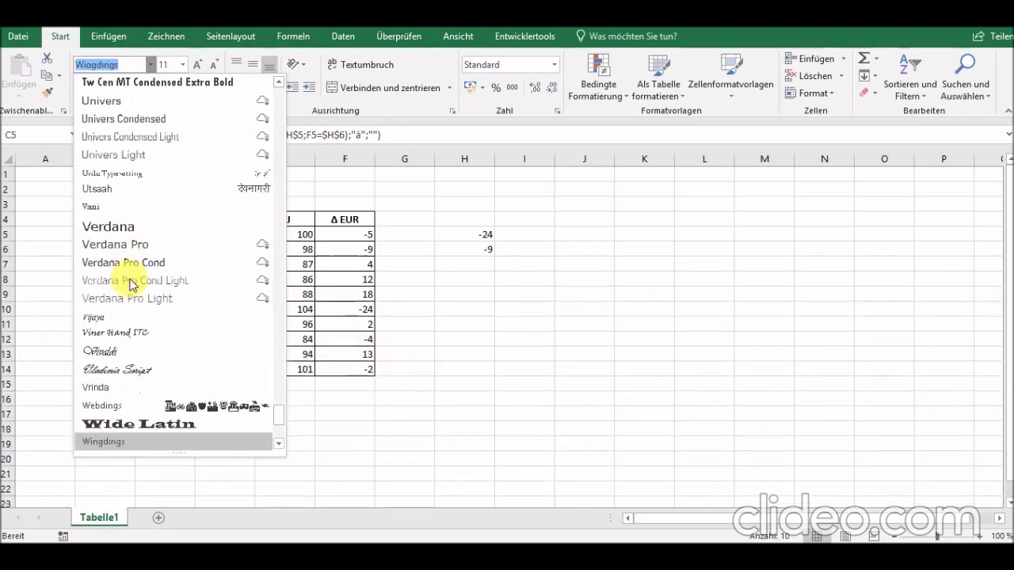
key("Down")
key("Up")
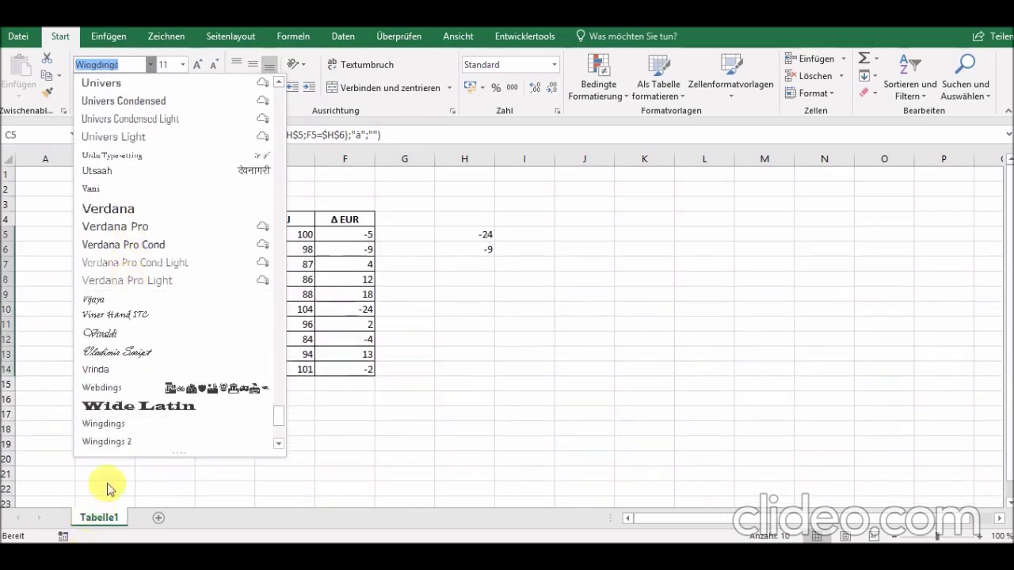
left_click(119, 426)
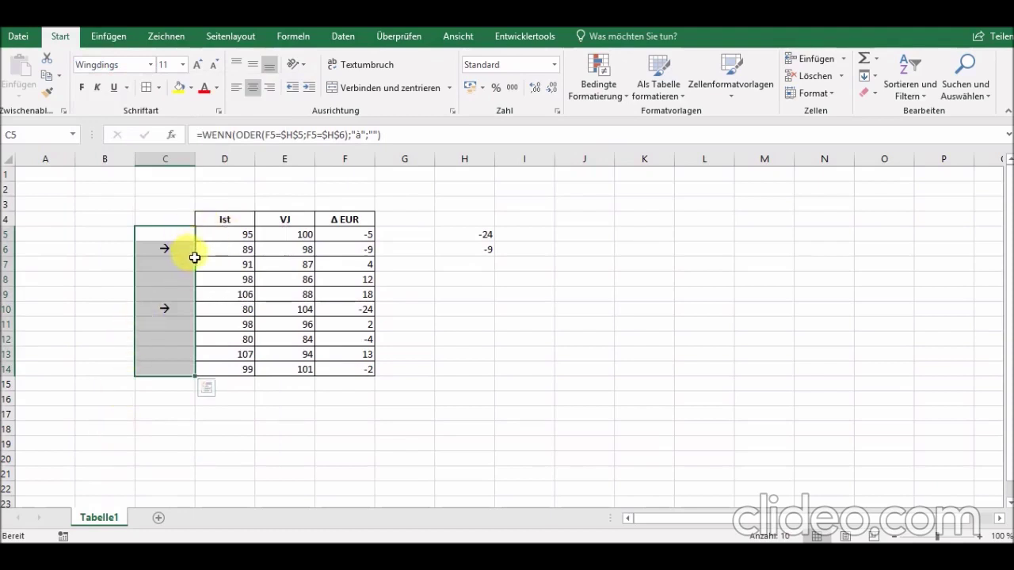
left_click(205, 88)
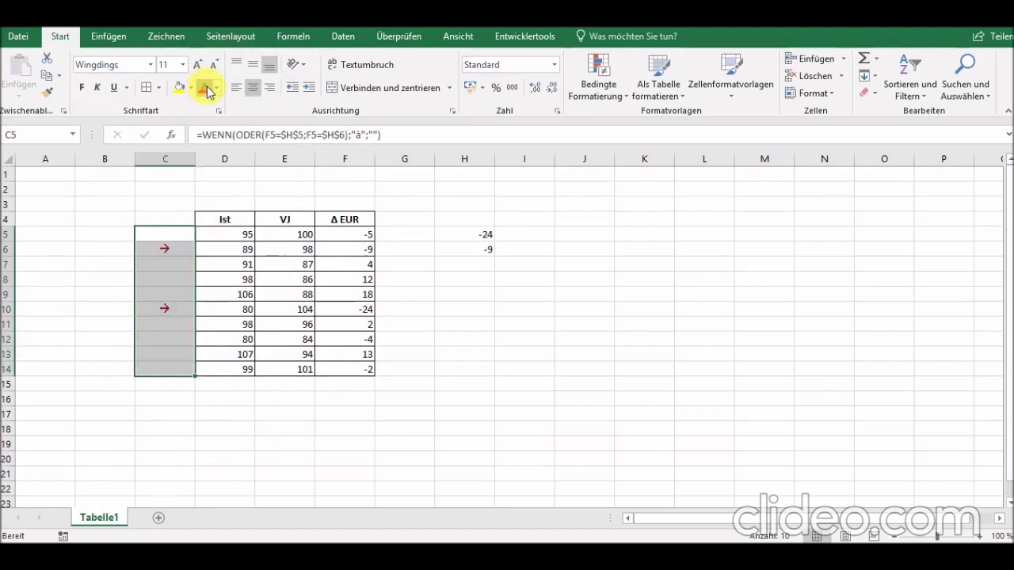
left_click(430, 308)
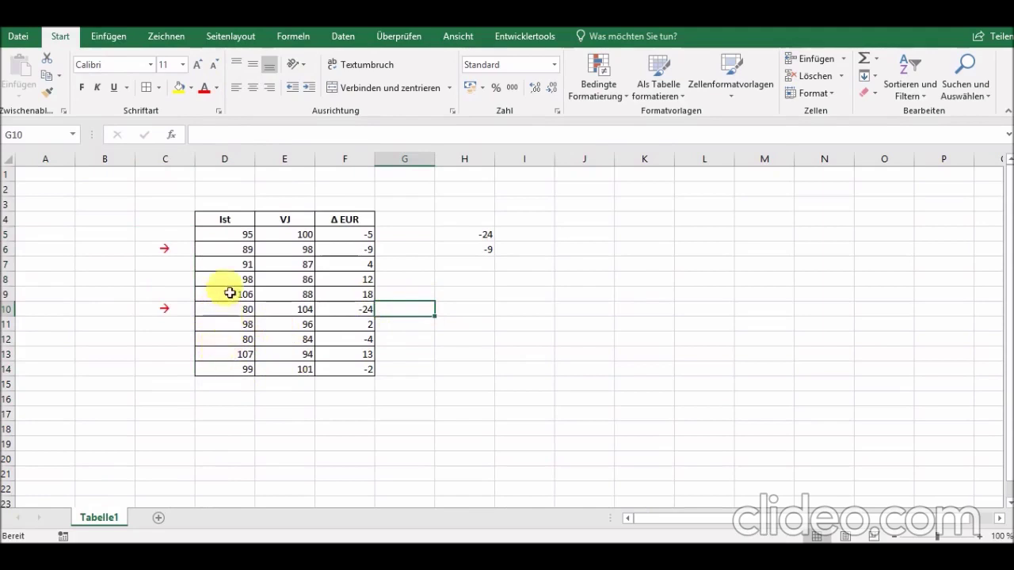
Change D8 to 67 and check the flag cell in row 8
left_click(232, 286)
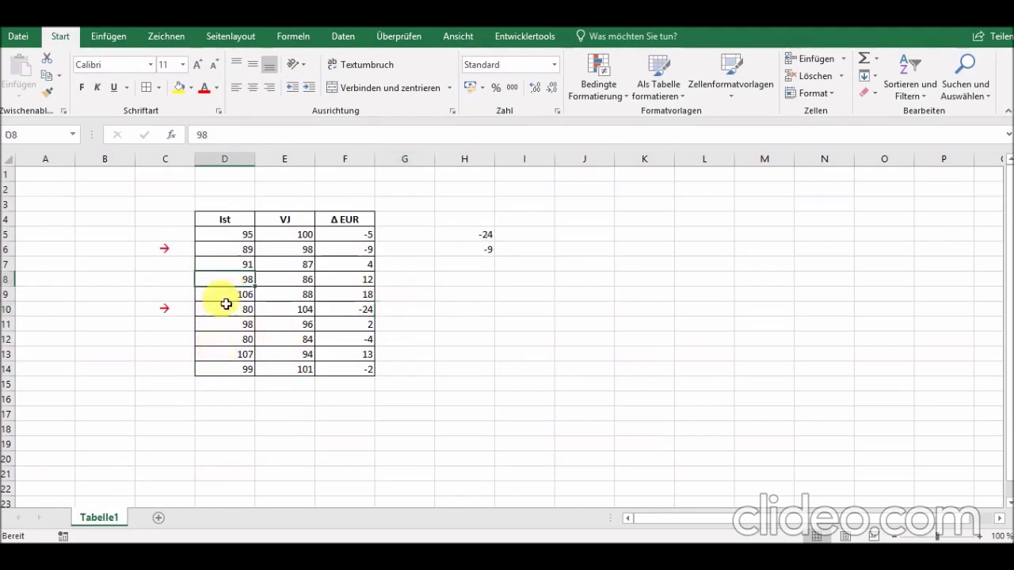
type("67")
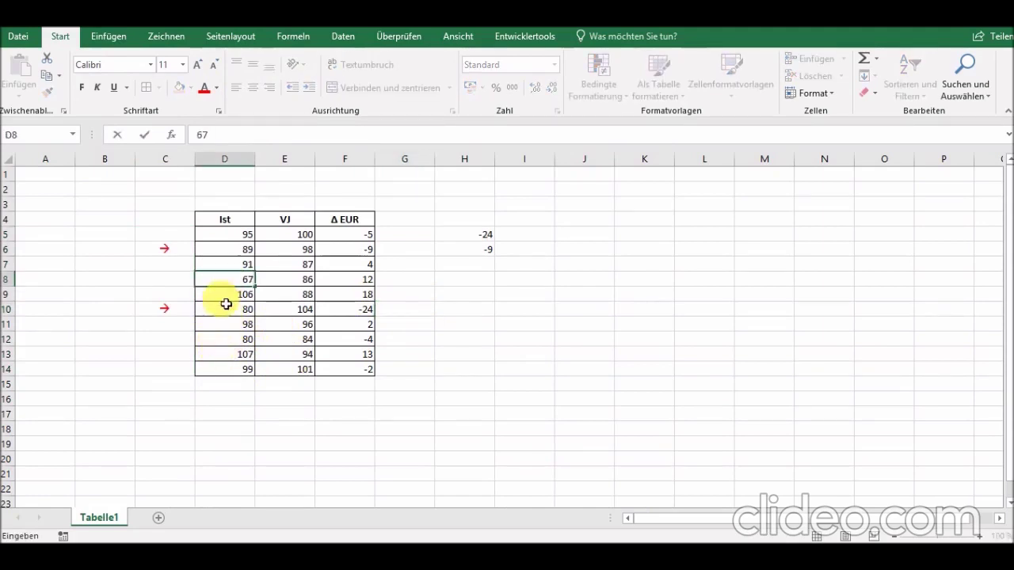
key("Return")
key("Up")
key("Left")
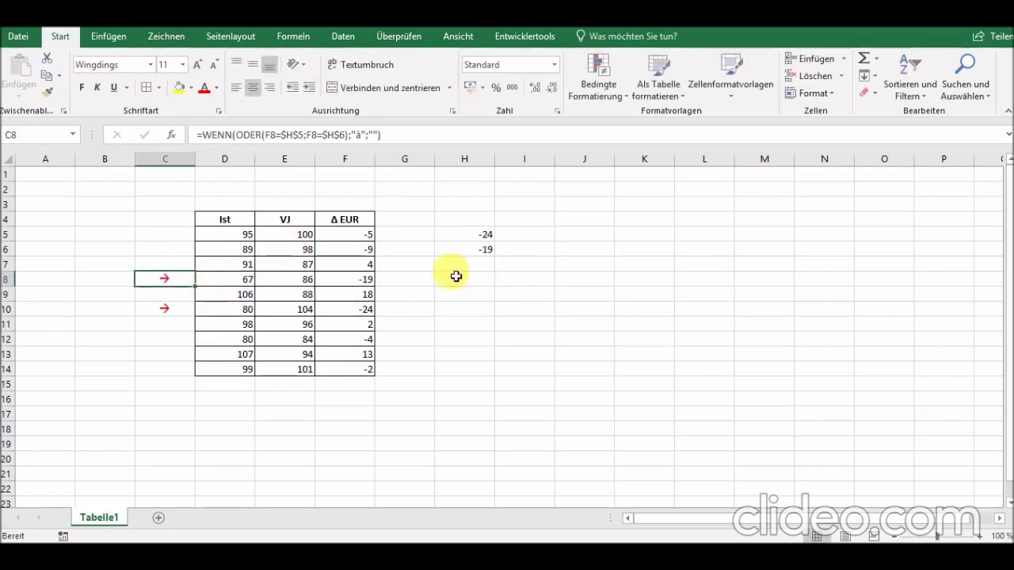
Narrow column C holding the red arrows and inspect values in D8, D10, D13 and F10
left_click_drag(195, 164, 158, 171)
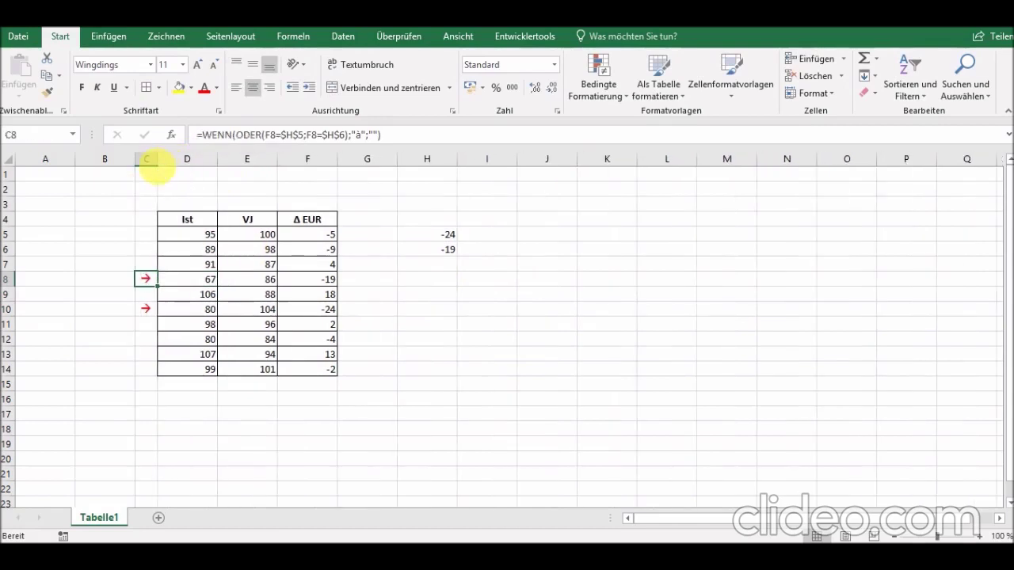
left_click(428, 279)
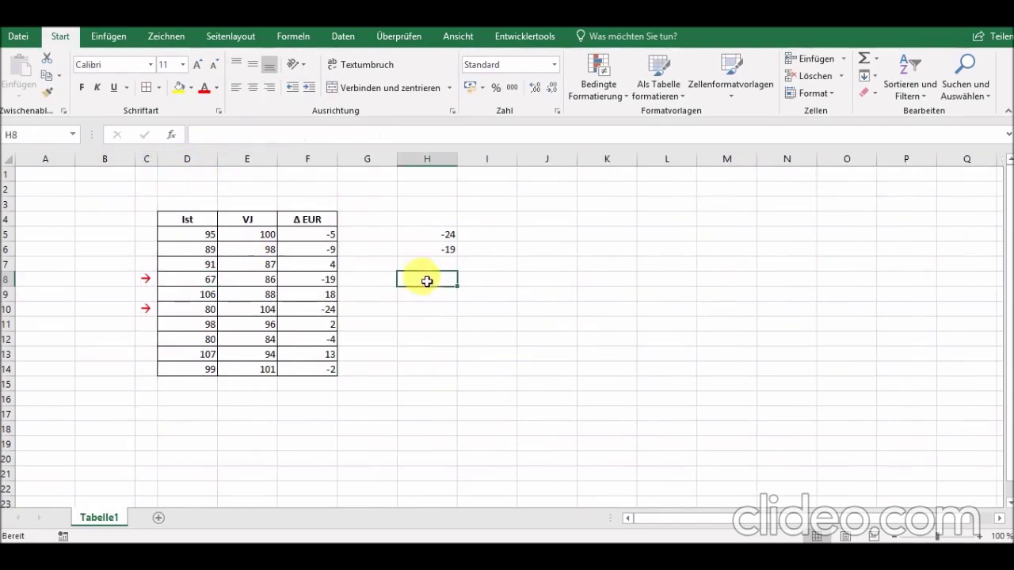
left_click(176, 282)
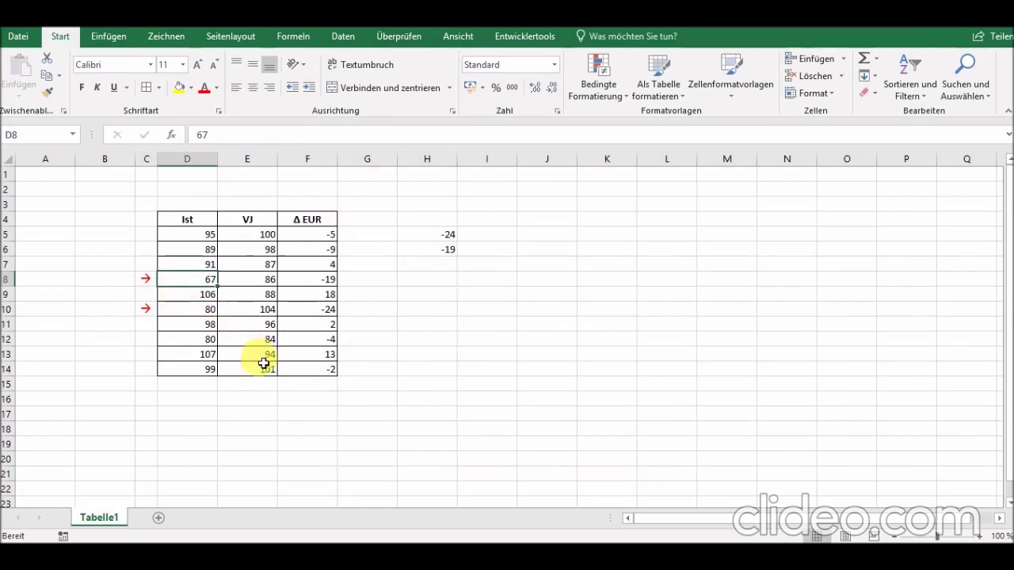
left_click(208, 356)
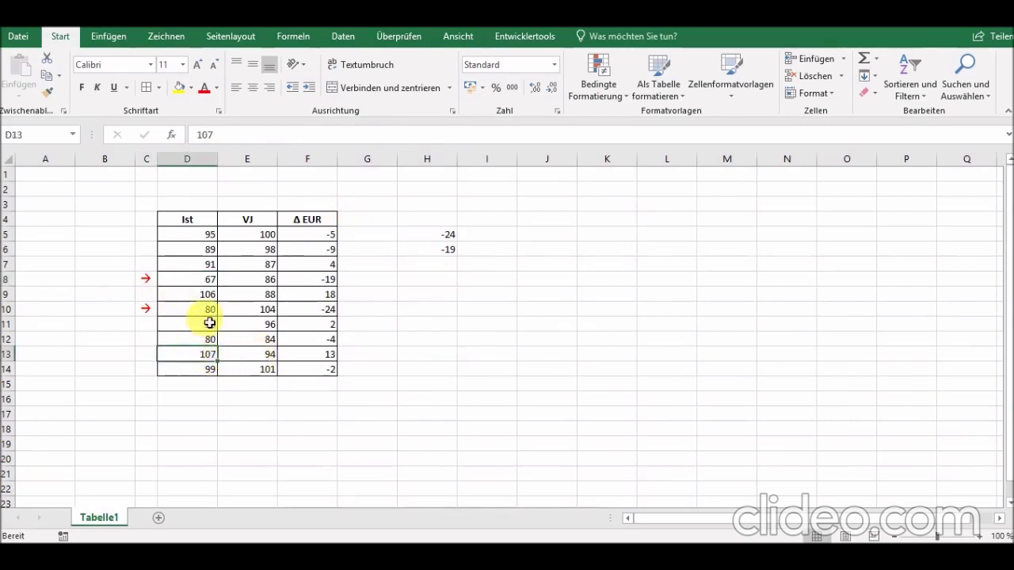
left_click(181, 282)
left_click(196, 314)
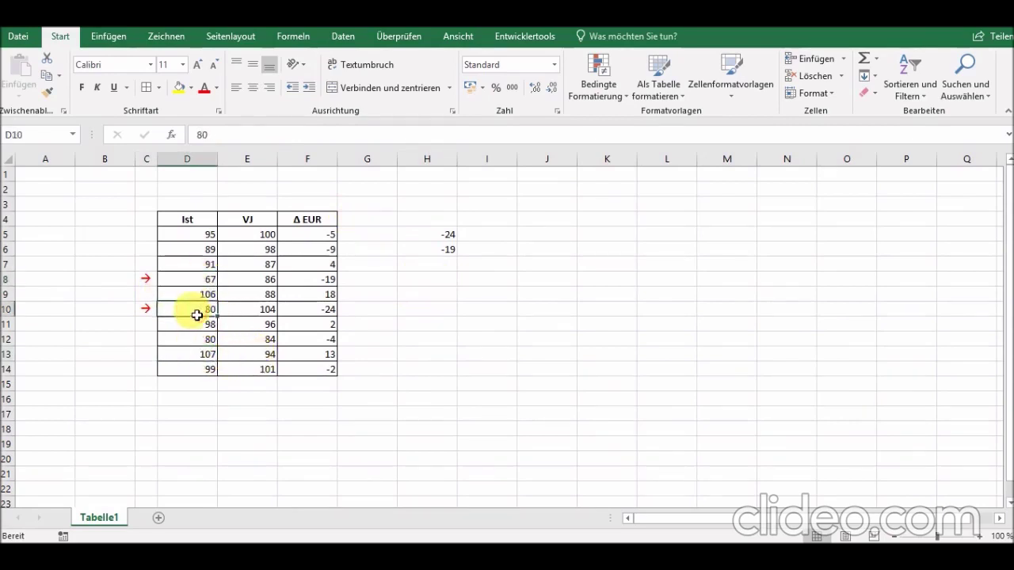
left_click(190, 279)
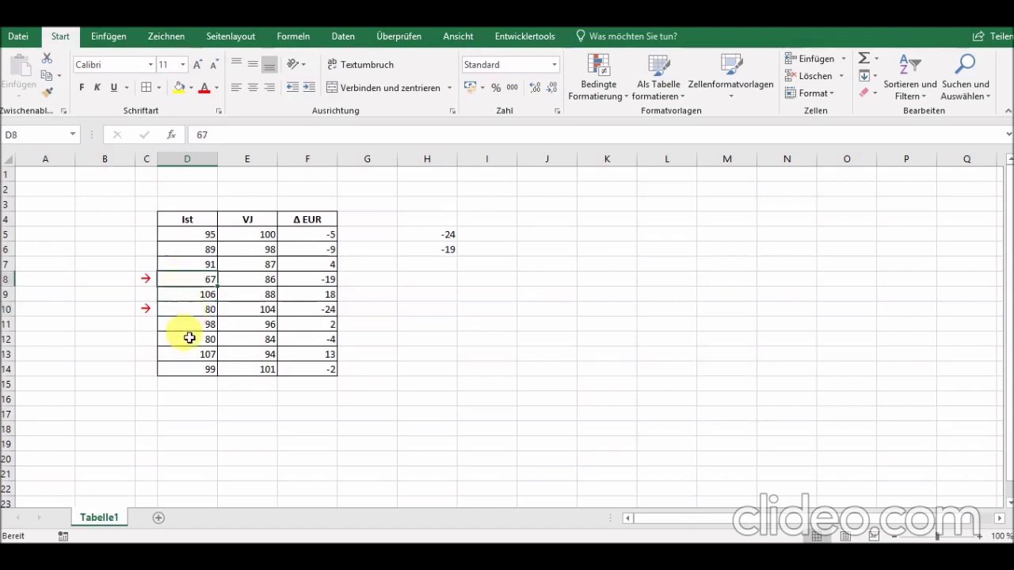
left_click(325, 309)
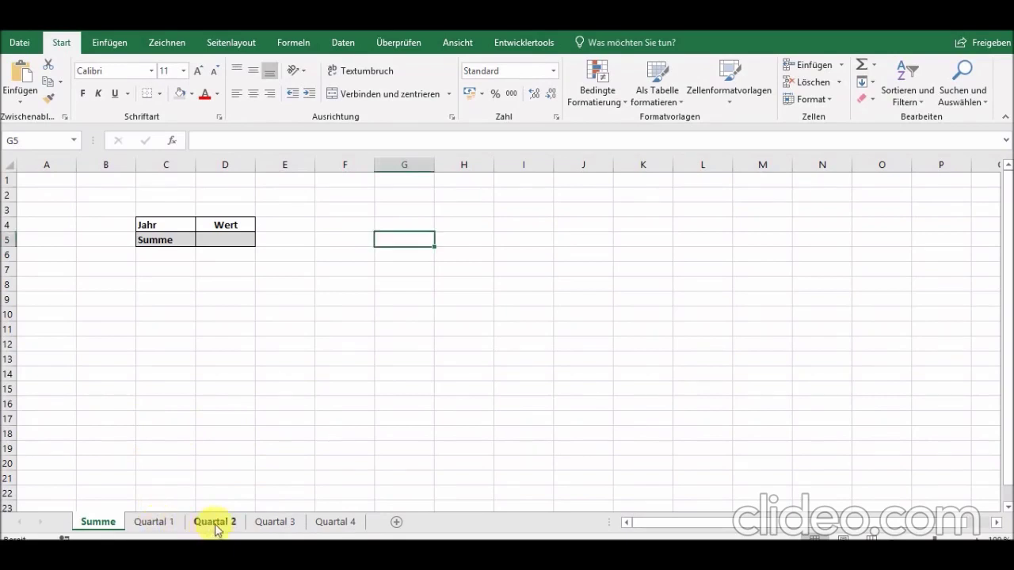
left_click(168, 526)
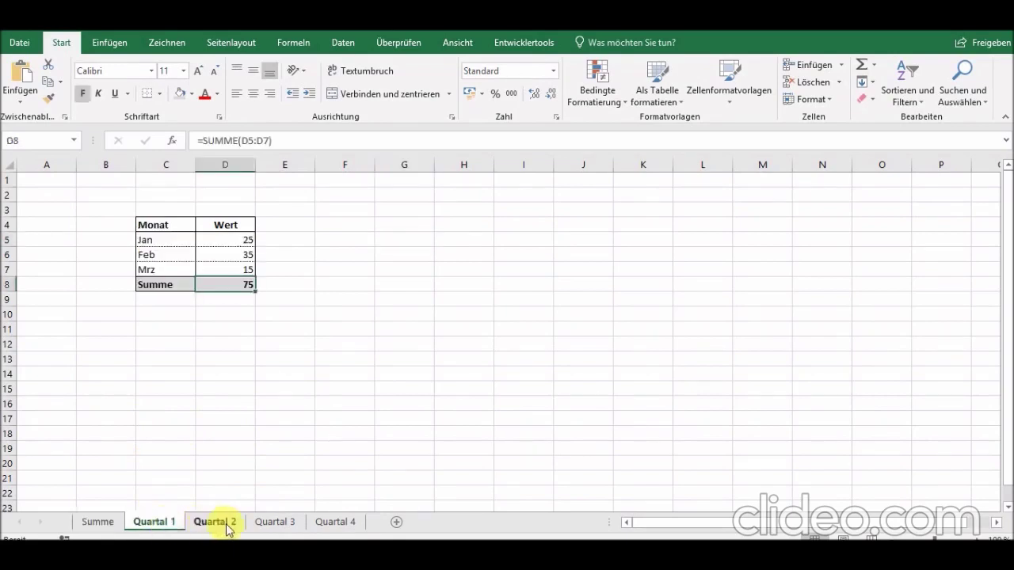
left_click(226, 524)
left_click(277, 526)
left_click(331, 523)
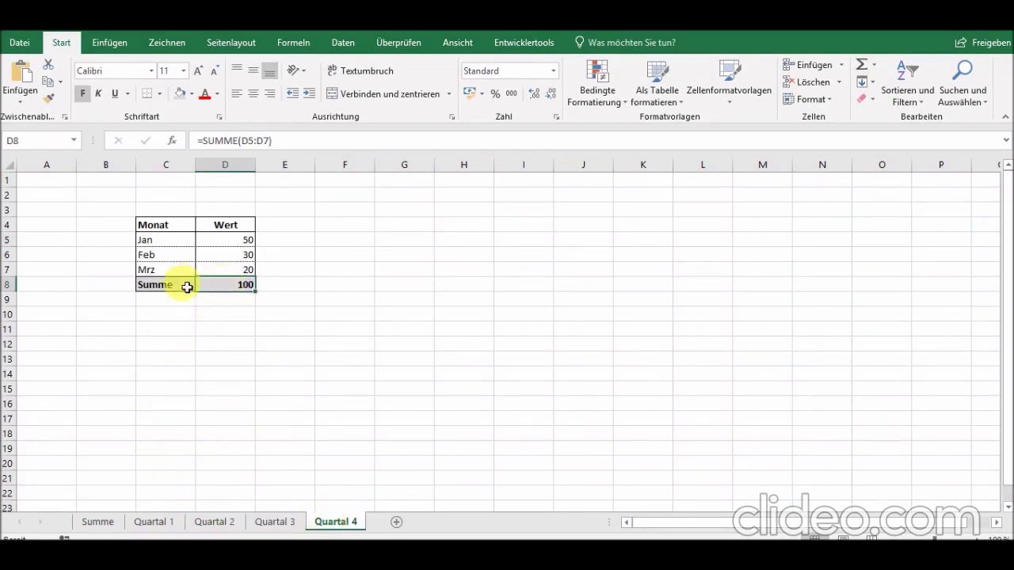
left_click(114, 521)
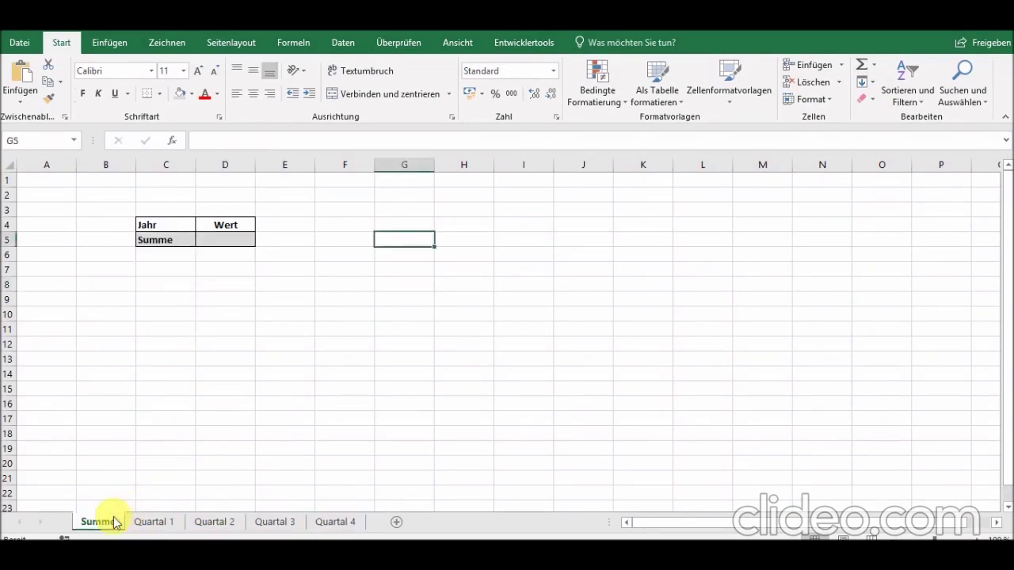
left_click(239, 242)
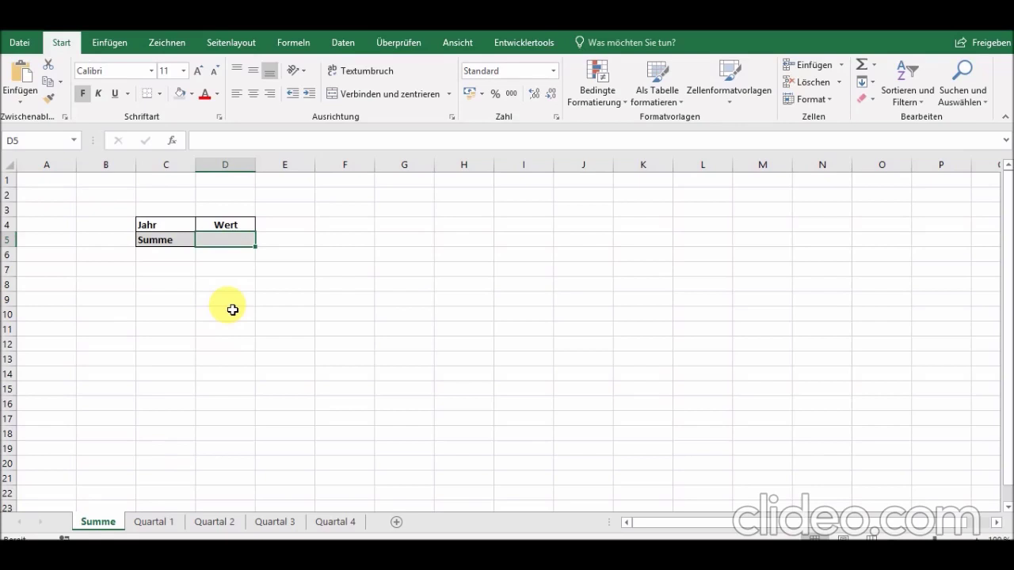
type("=")
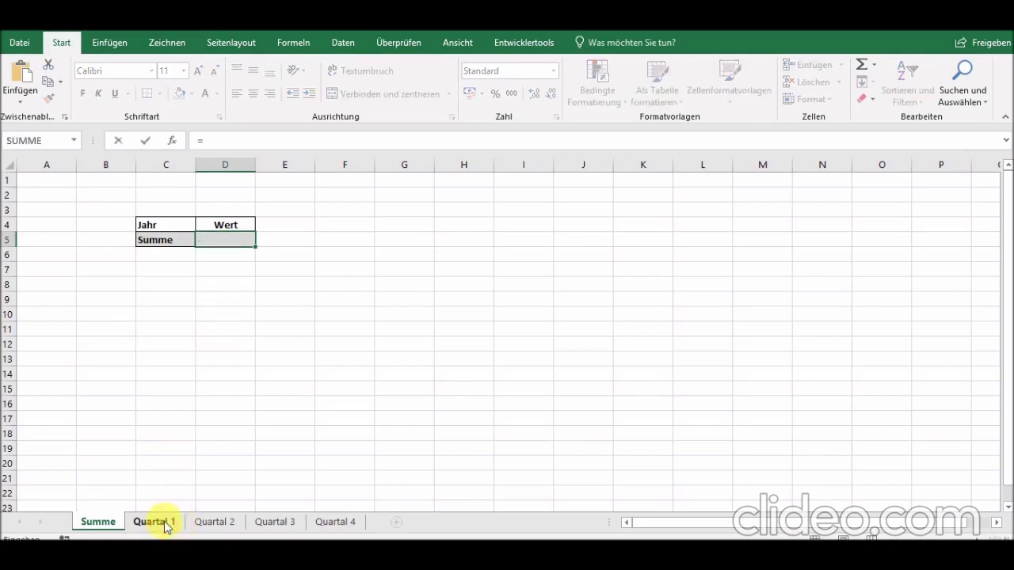
left_click(167, 524)
left_click(215, 291)
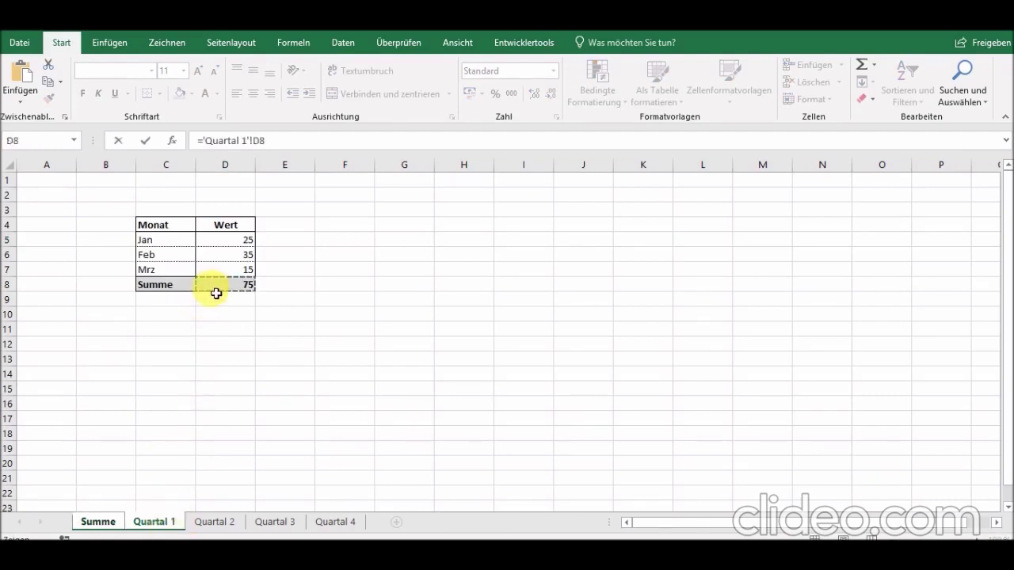
type("+")
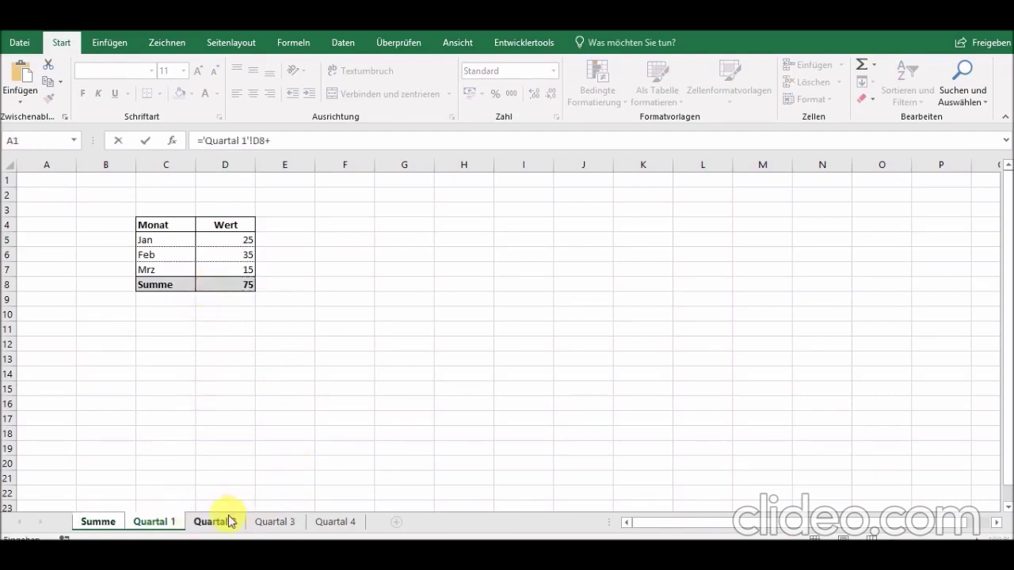
left_click(230, 521)
left_click(242, 283)
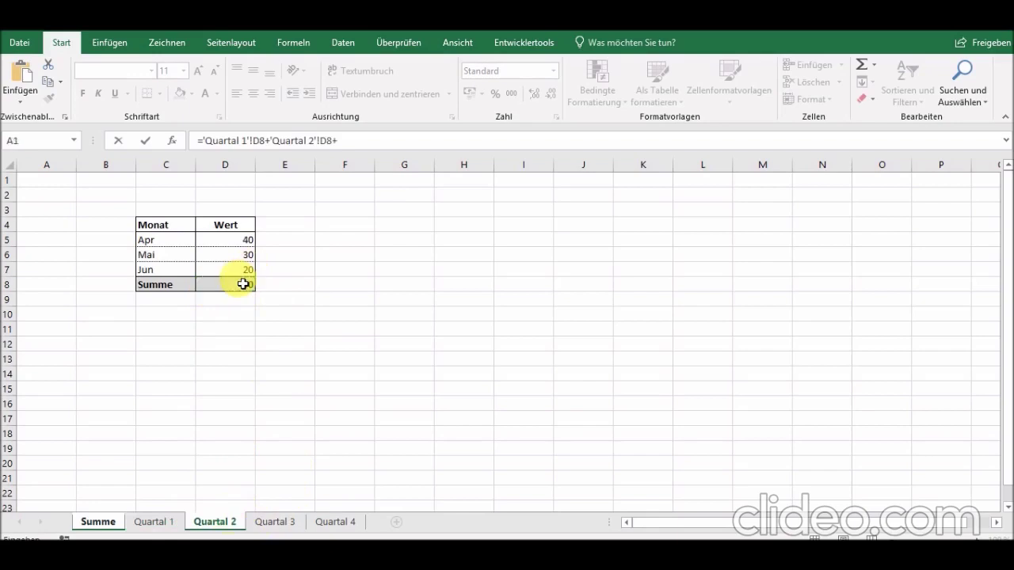
left_click(273, 522)
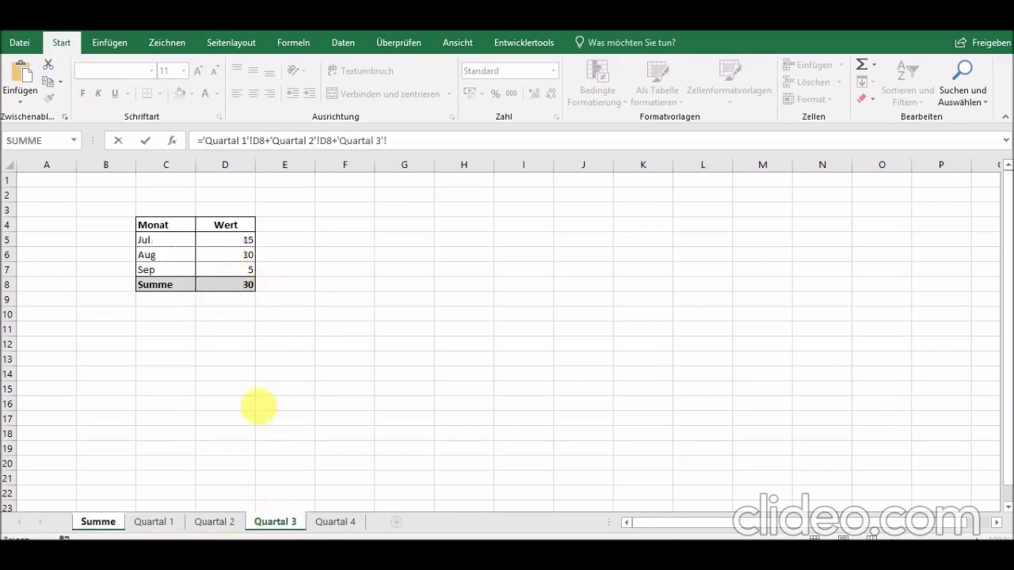
left_click(235, 283)
type("+")
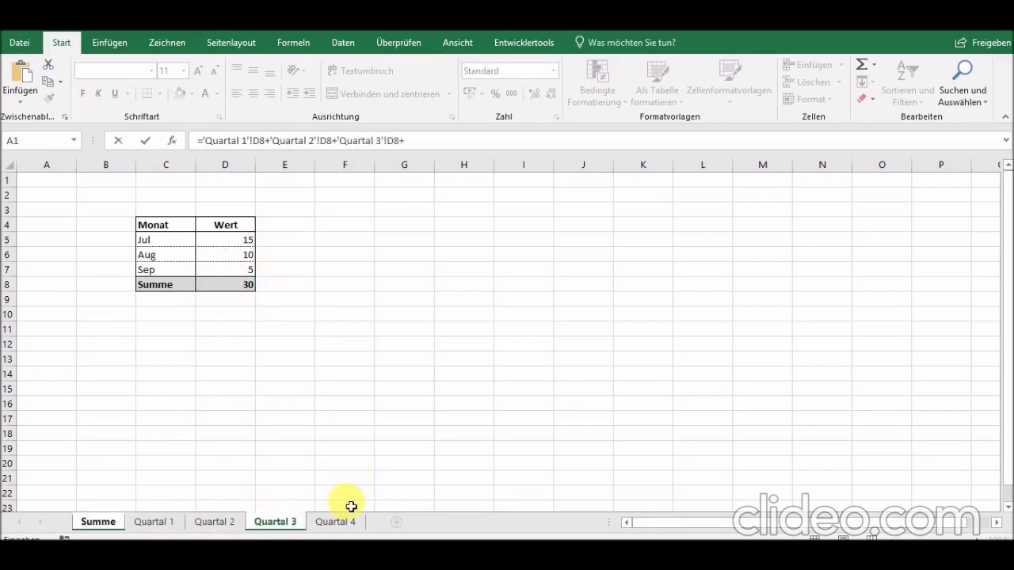
left_click(344, 523)
left_click(232, 290)
key("Return")
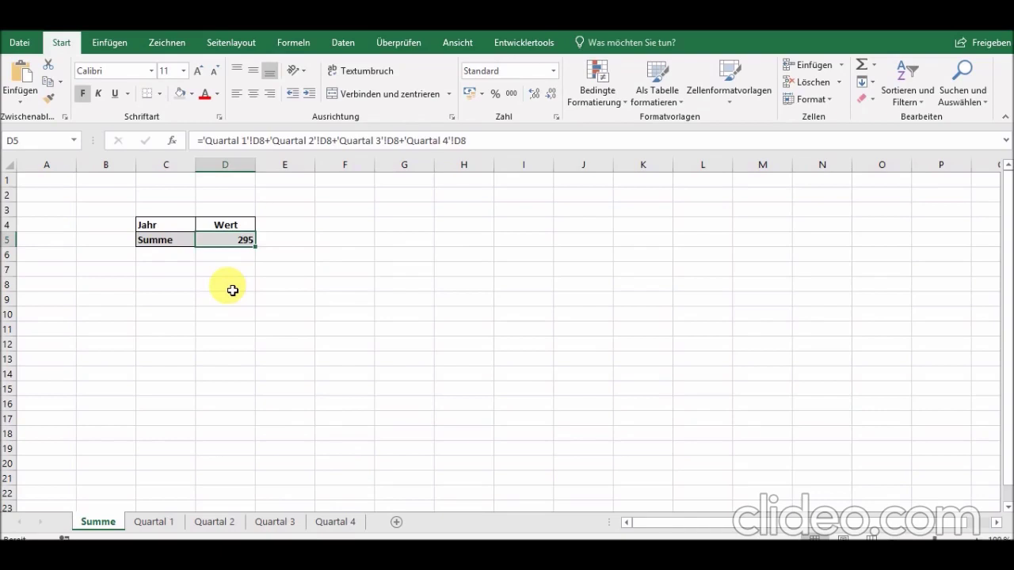
key("Delete")
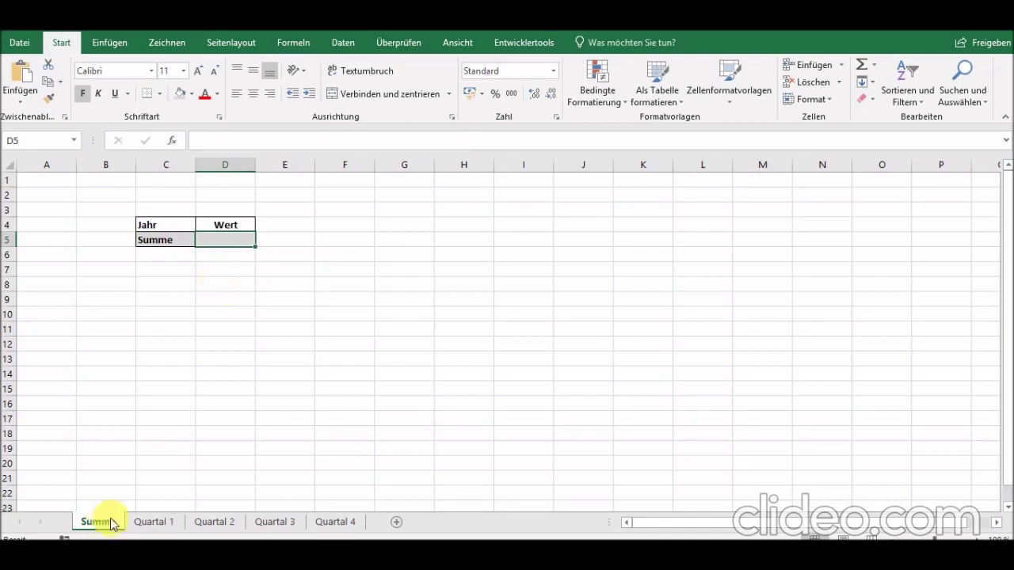
In Summe's D5, sum D8 across sheets Quartal 1 to Quartal 4 with SUMME
left_click(219, 243)
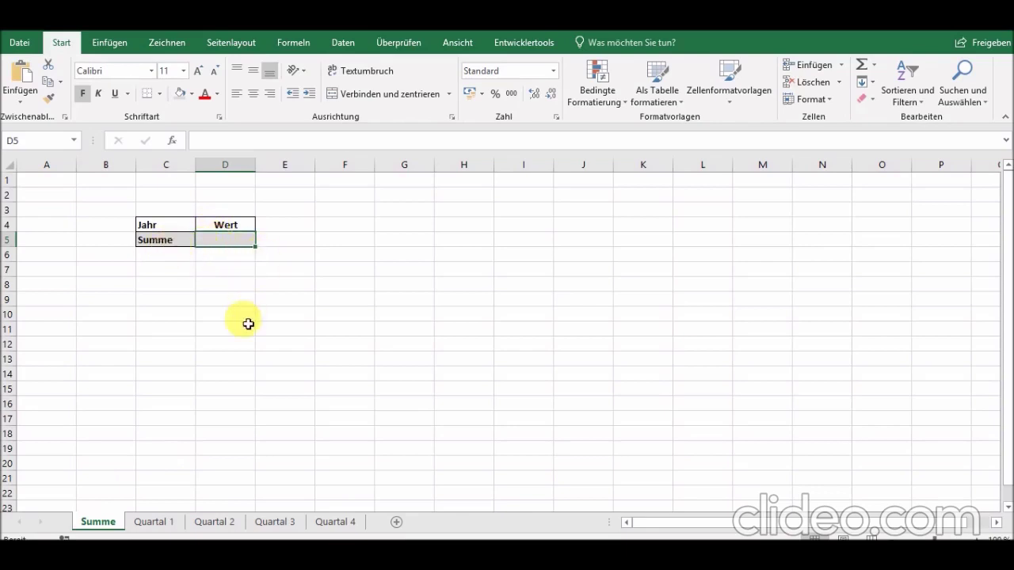
type("=")
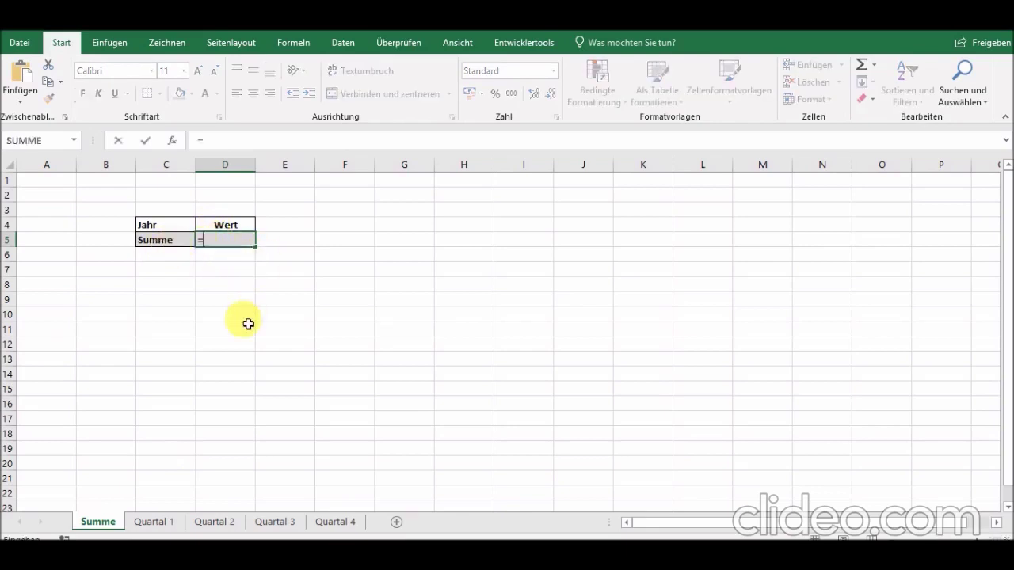
type("summe(")
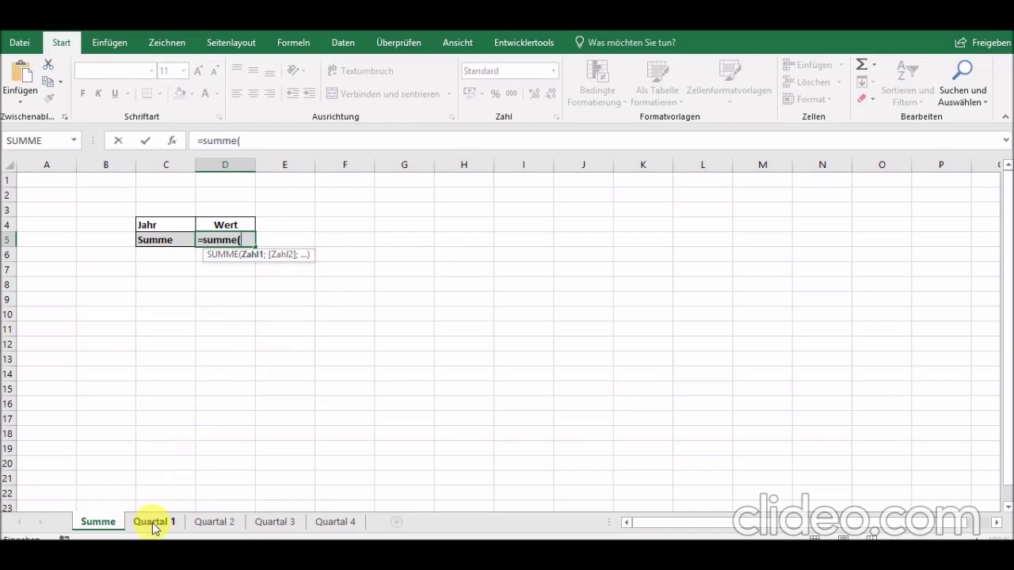
left_click(154, 524)
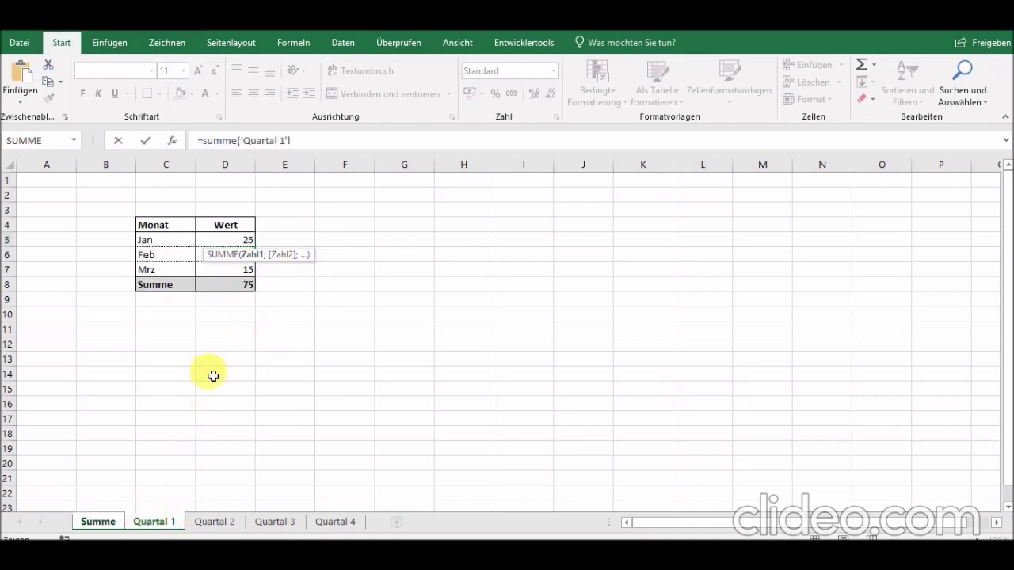
left_click(219, 292)
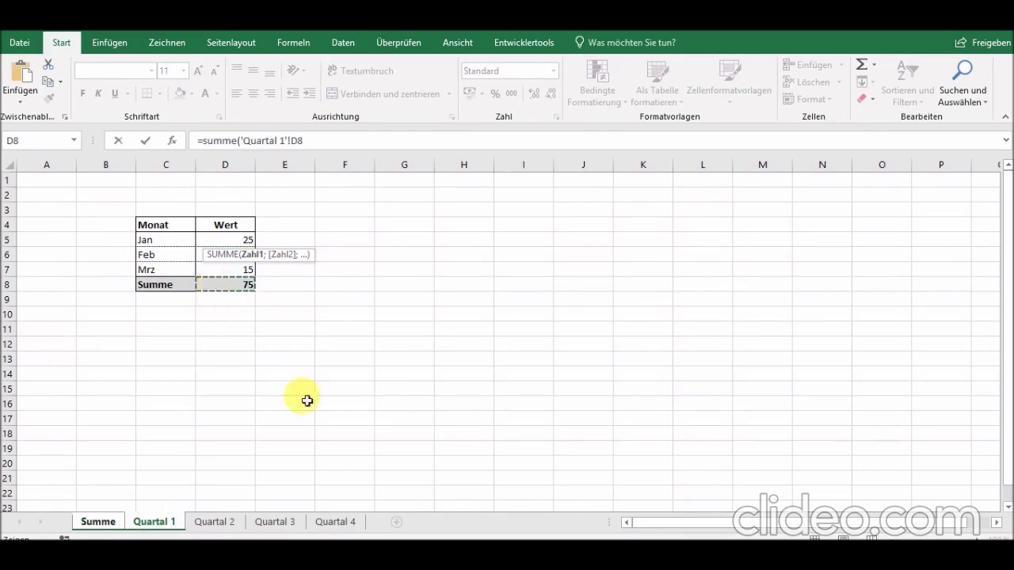
left_click(330, 523, "shift")
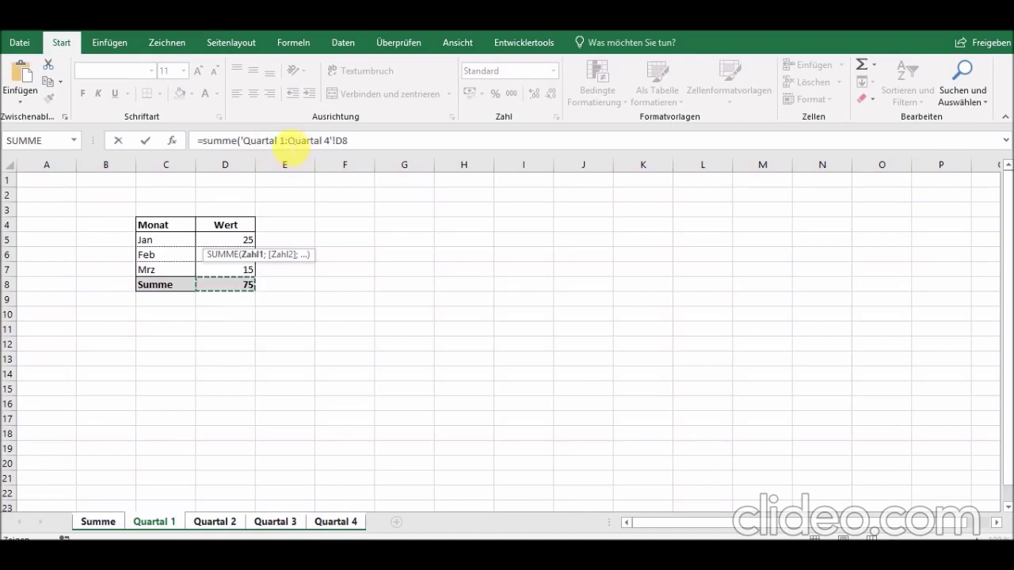
left_click(380, 144)
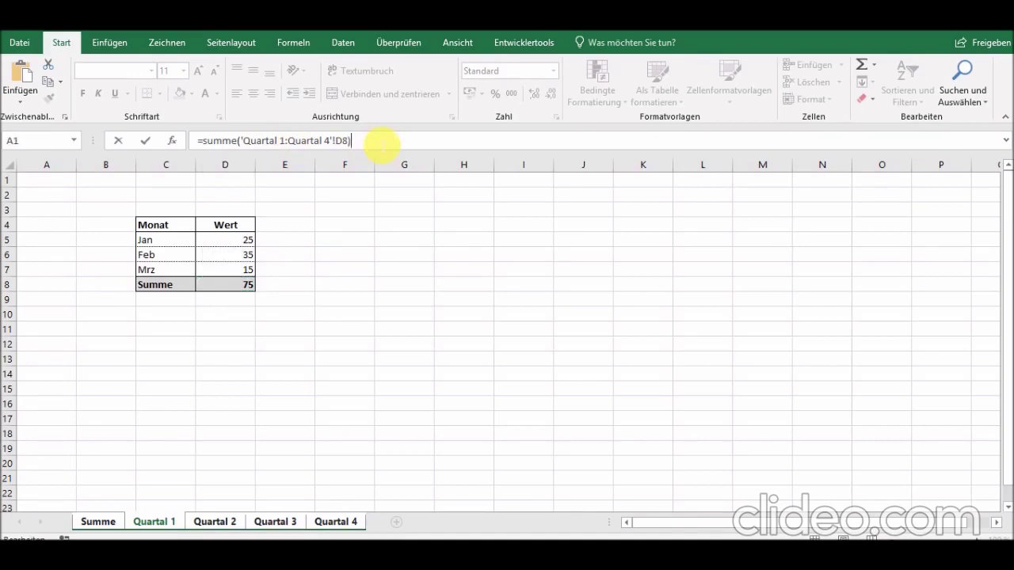
key("Return")
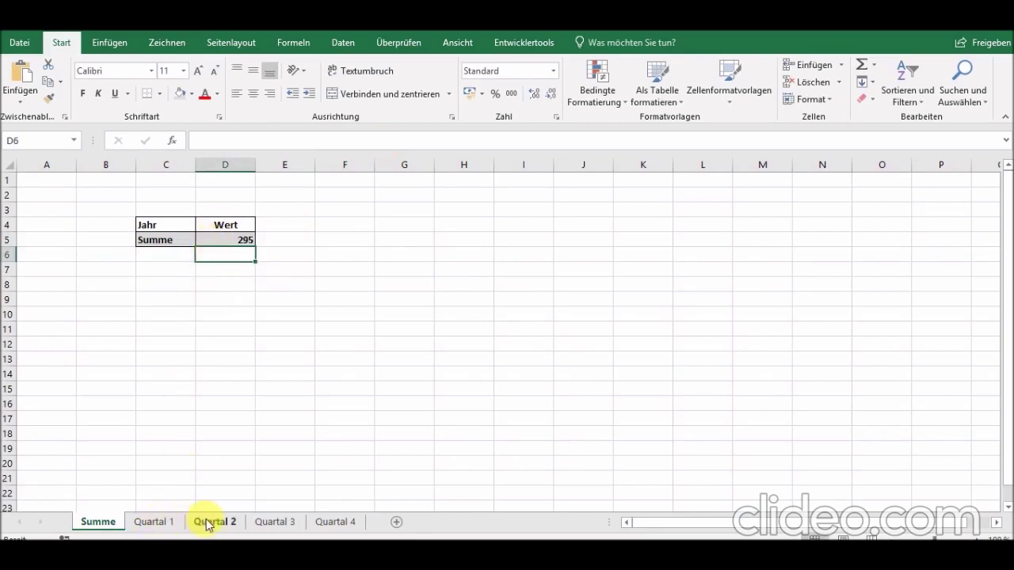
Check each Quartal sheet's total and confirm the Summe sheet shows 295
left_click(159, 523)
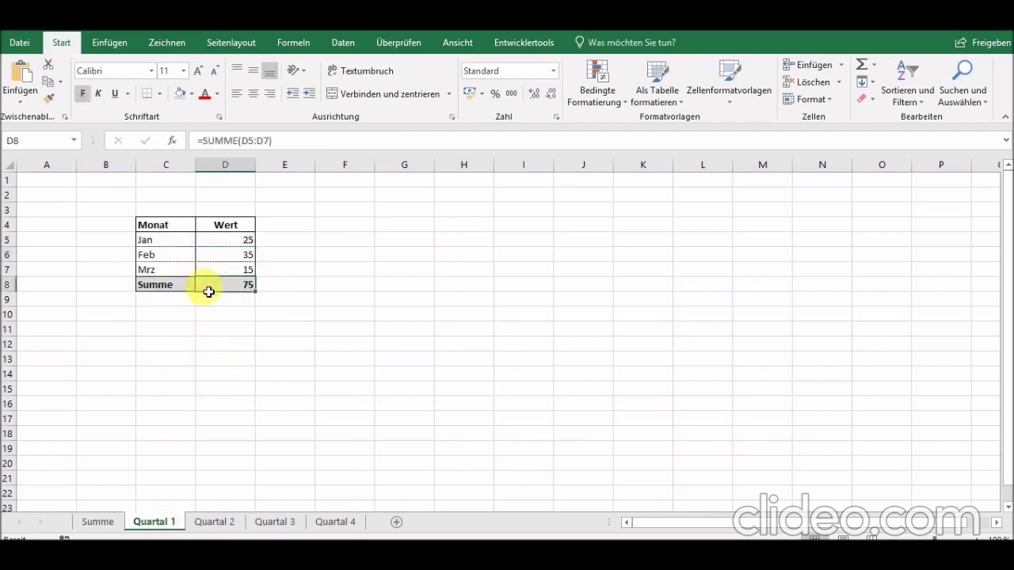
left_click(215, 522)
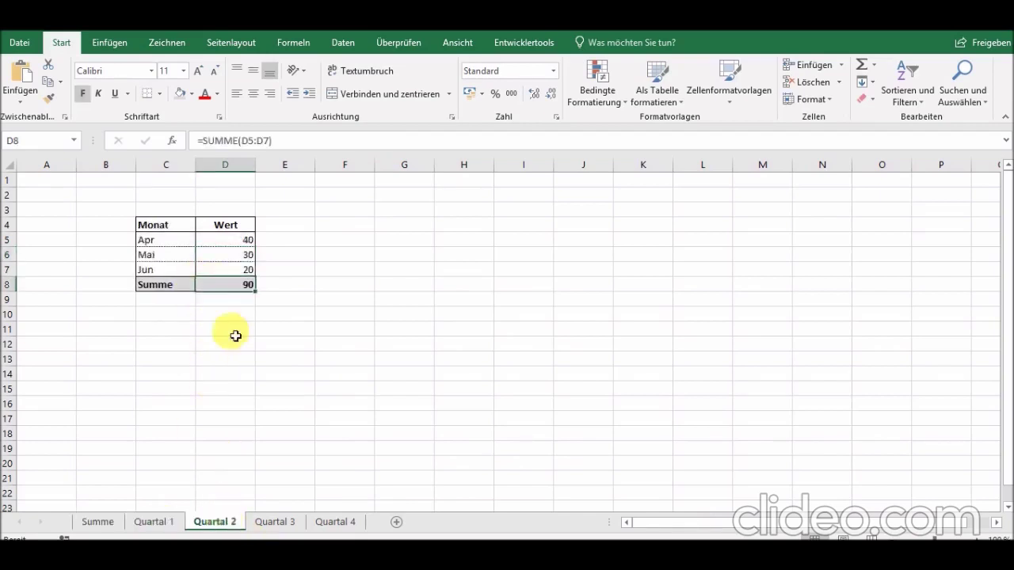
left_click(272, 522)
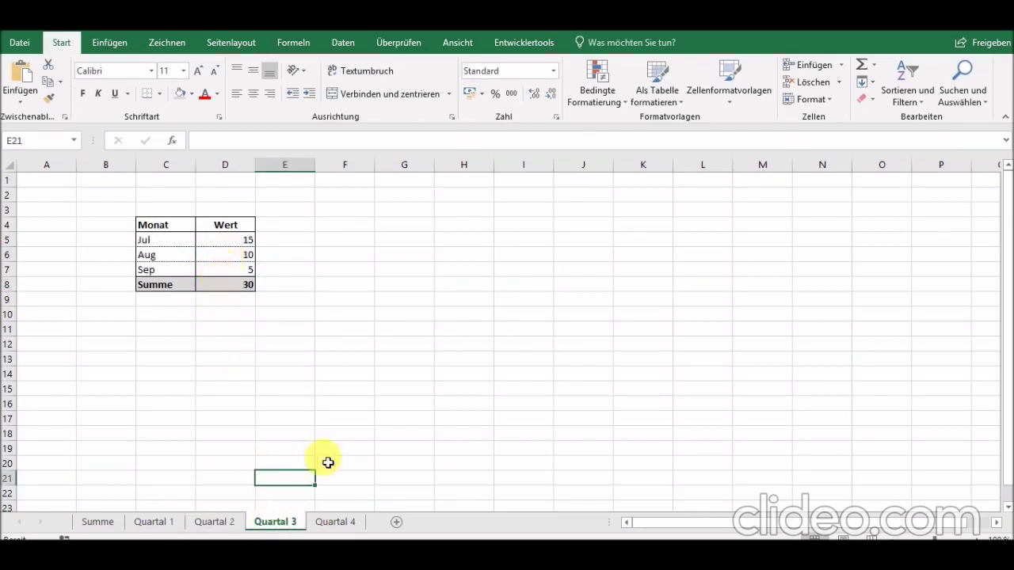
left_click(325, 522)
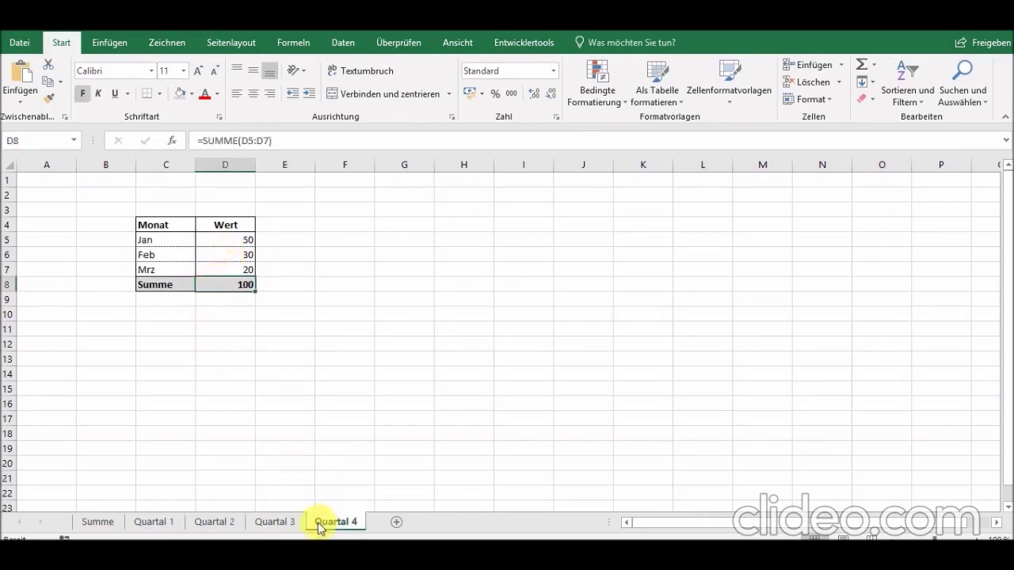
left_click(97, 521)
left_click(309, 274)
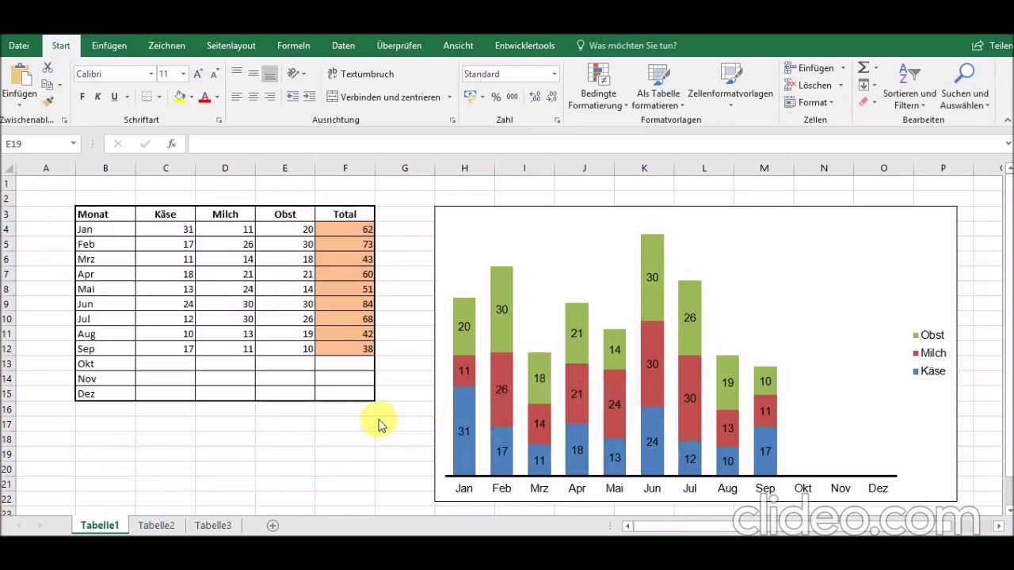
Review the Total column's sum formulas and January's product values
left_click(346, 237)
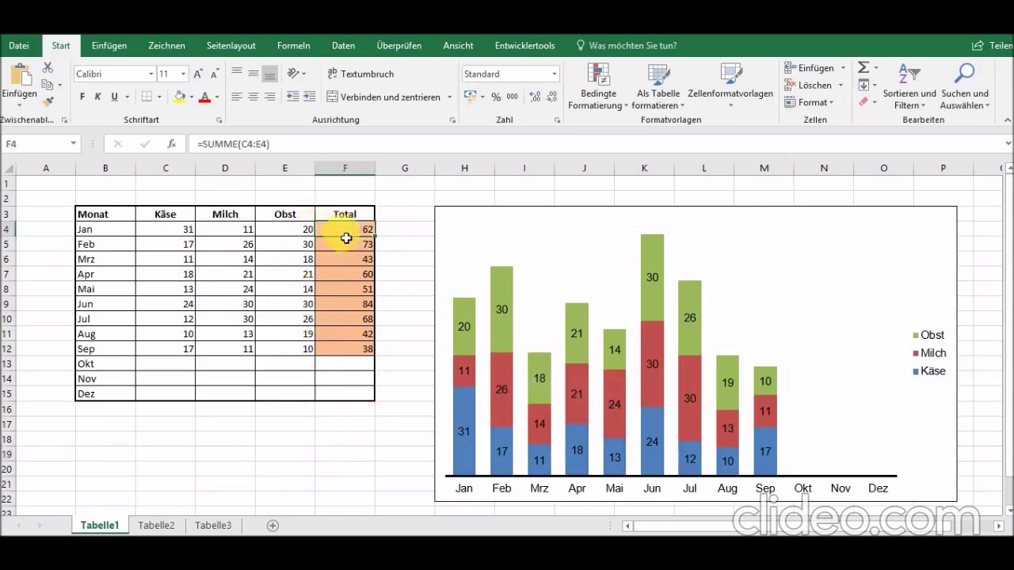
left_click_drag(346, 237, 345, 364)
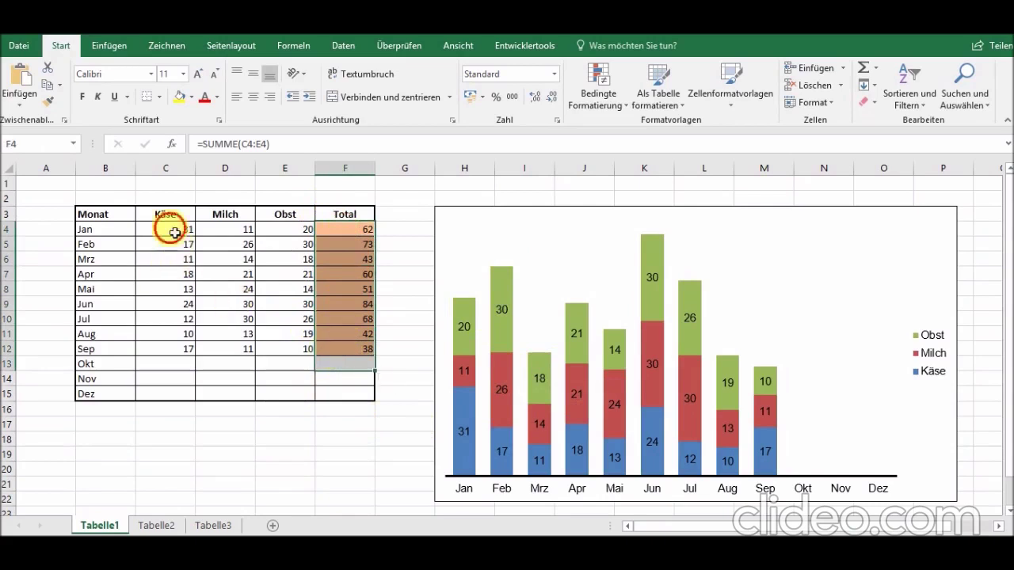
left_click_drag(174, 233, 296, 238)
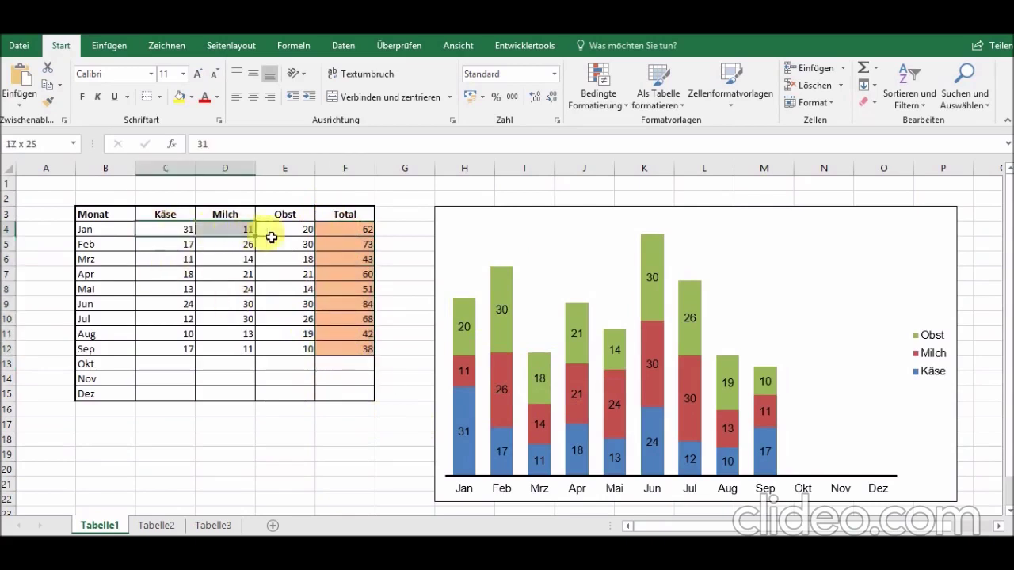
left_click(404, 217)
Add a Summe series with values F4:F15 to the stacked column chart
left_click(773, 317)
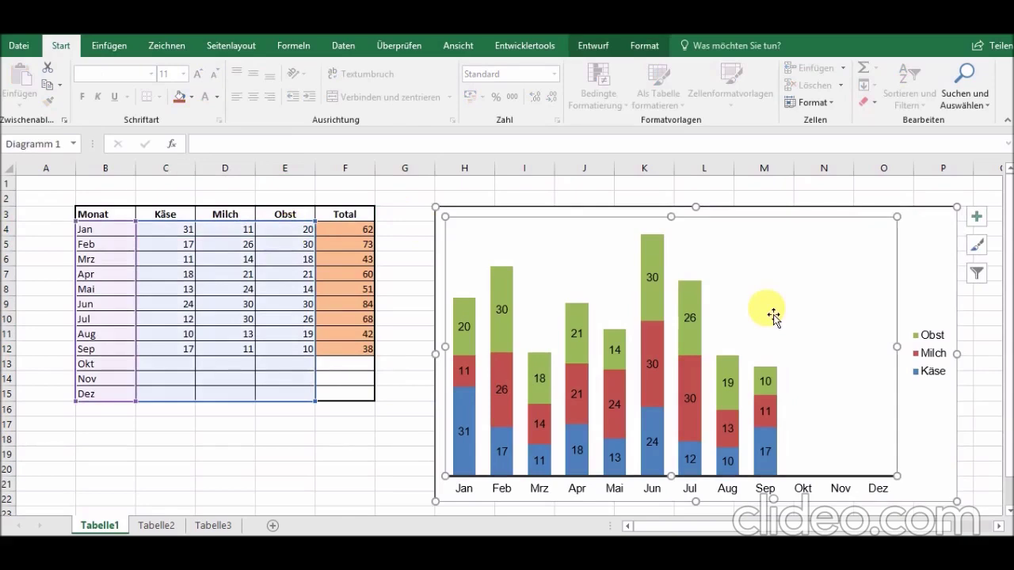
right_click(771, 316)
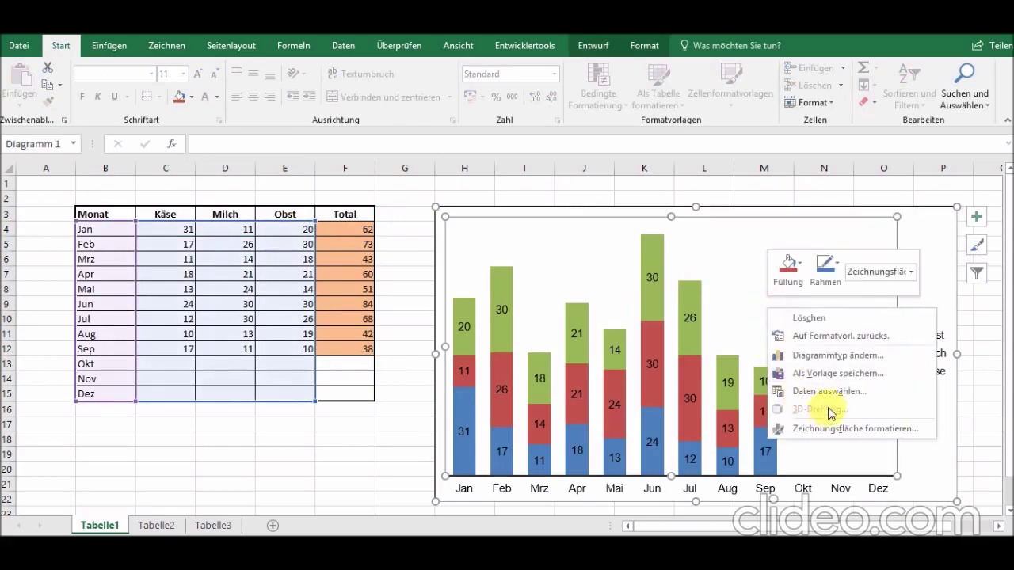
left_click(832, 391)
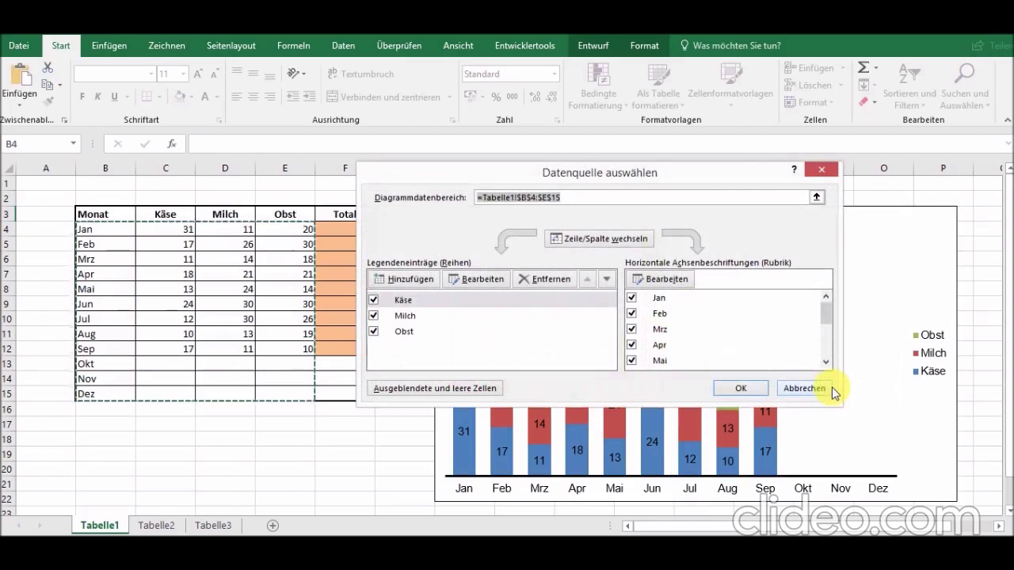
left_click(400, 281)
type("Summe")
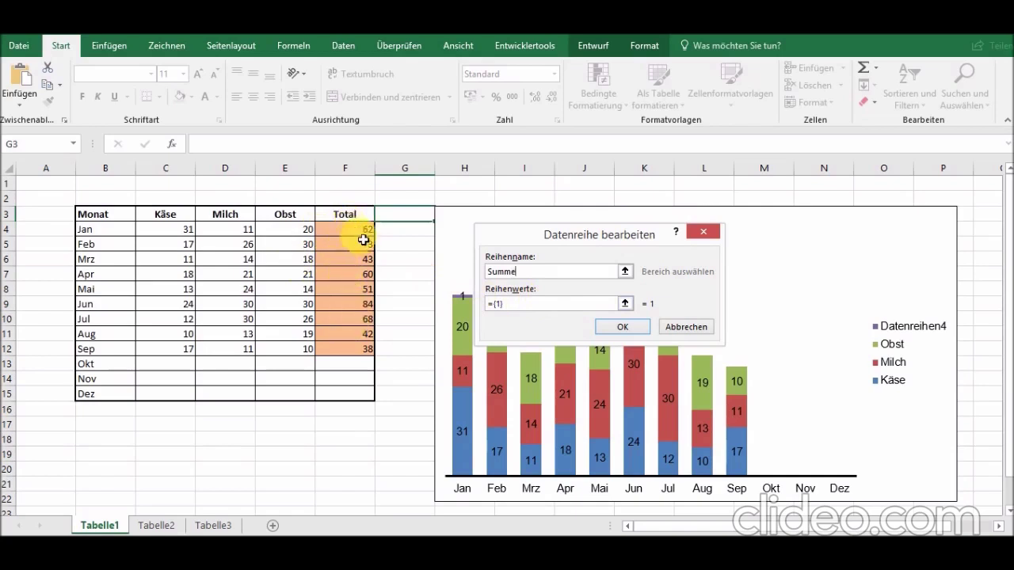
left_click(626, 304)
left_click_drag(341, 229, 350, 356)
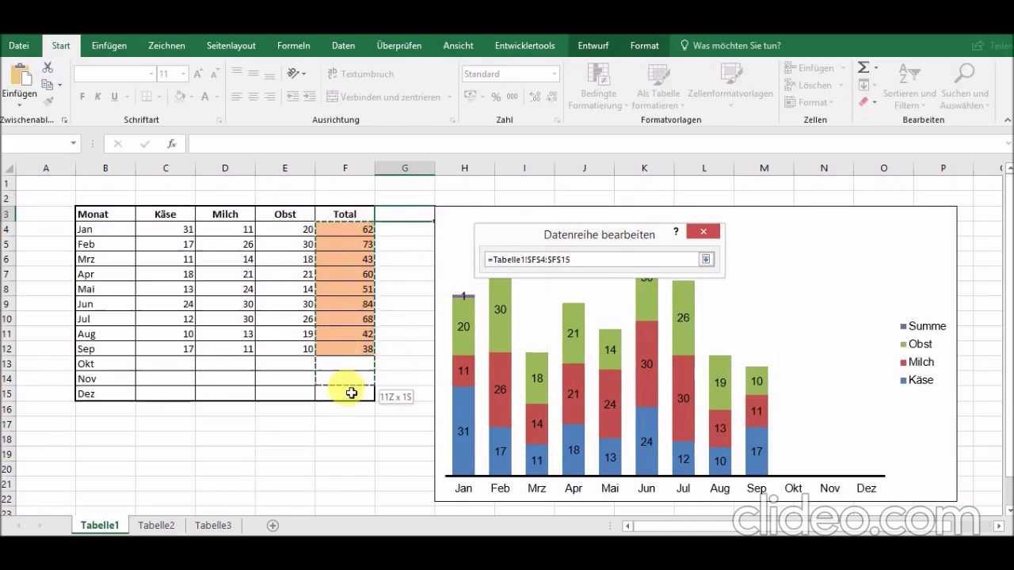
left_click_drag(350, 357, 348, 399)
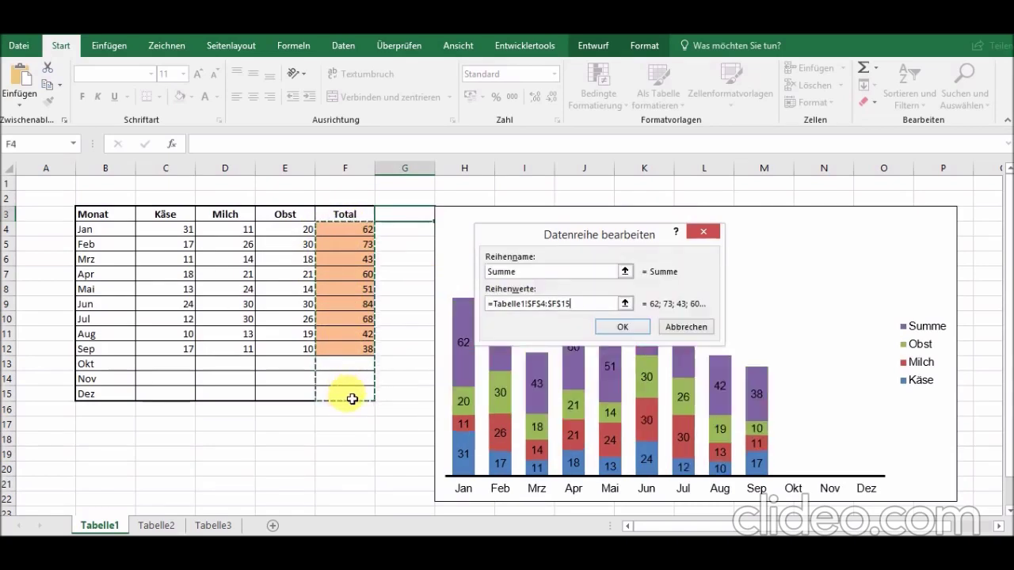
left_click(622, 327)
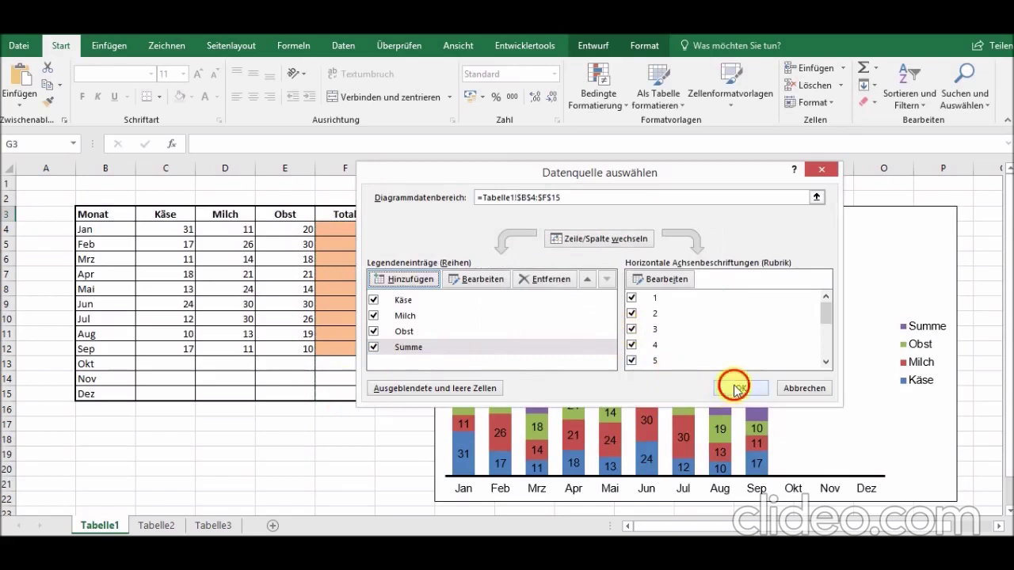
left_click(735, 388)
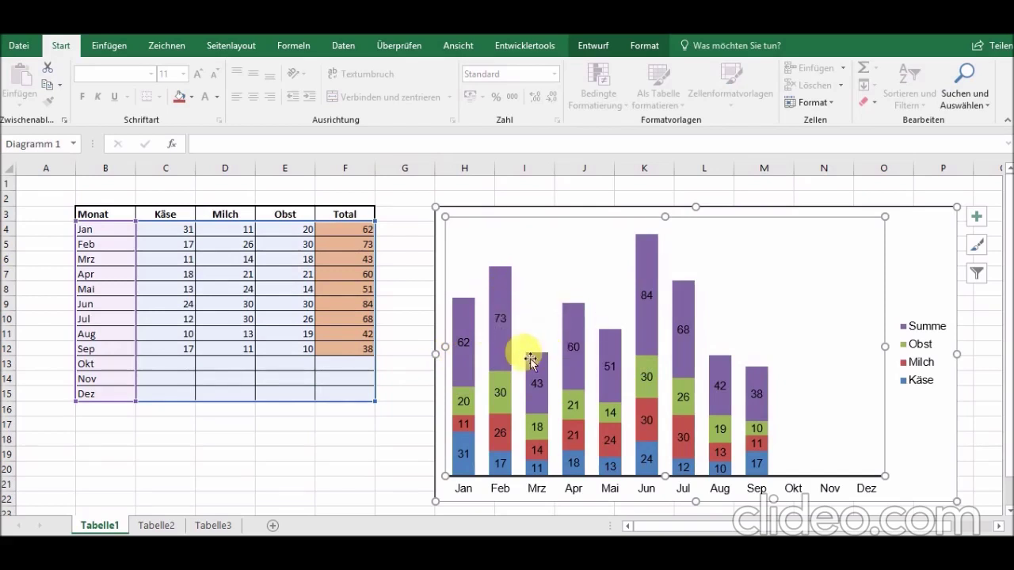
left_click(500, 291)
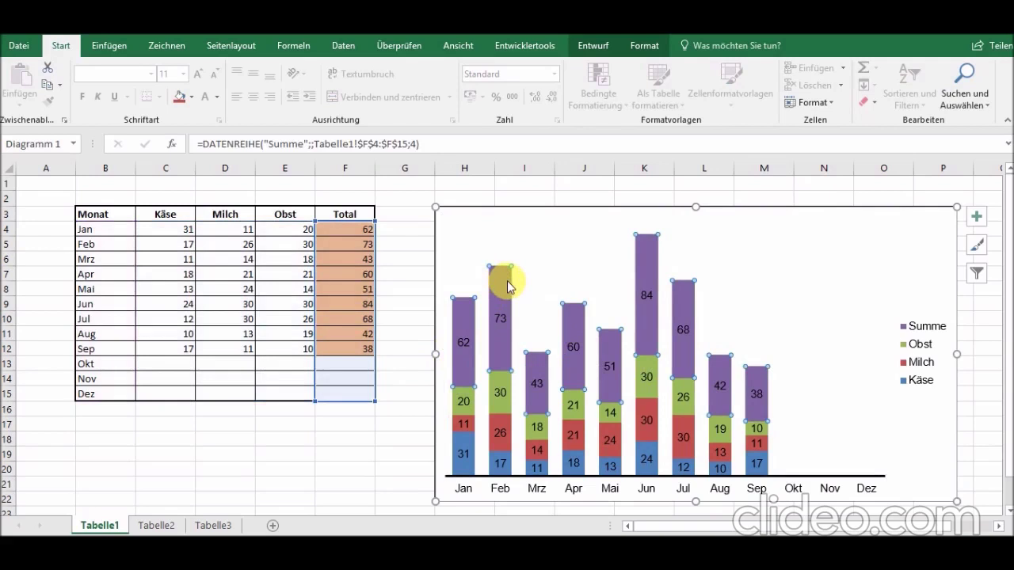
Change the Summe series chart type to Punkt (XY) scatter
right_click(507, 287)
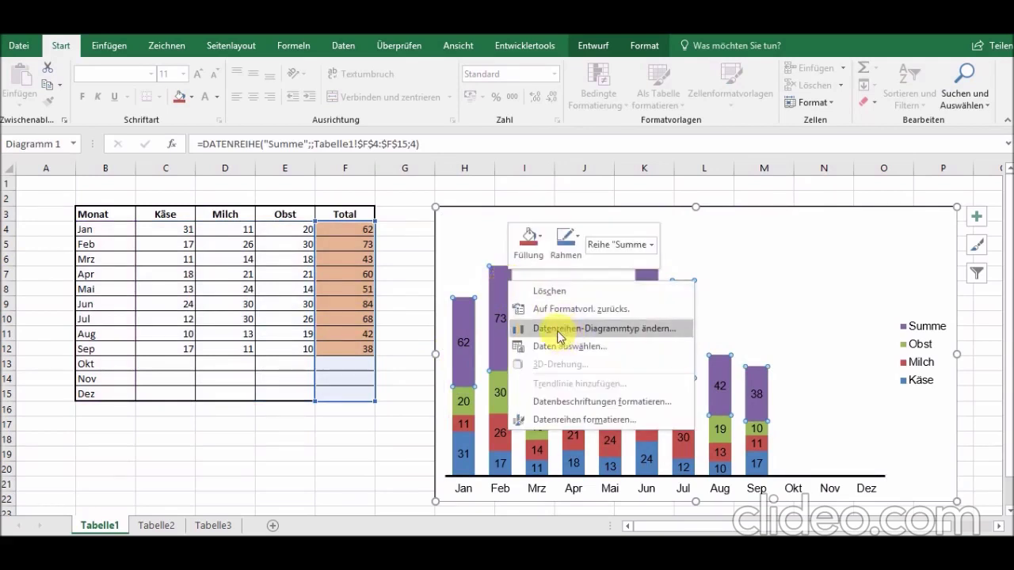
left_click(638, 338)
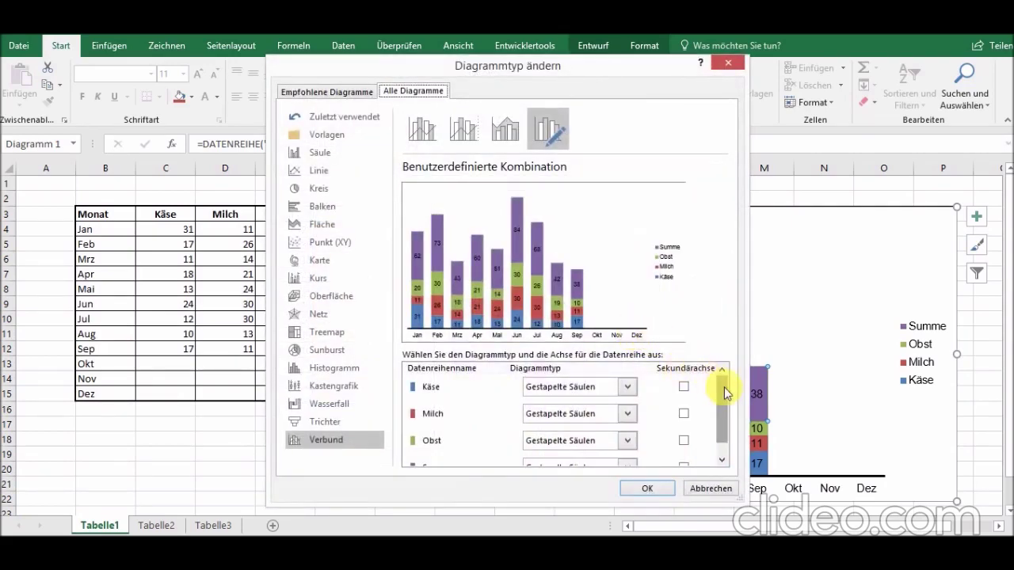
left_click_drag(724, 387, 722, 402)
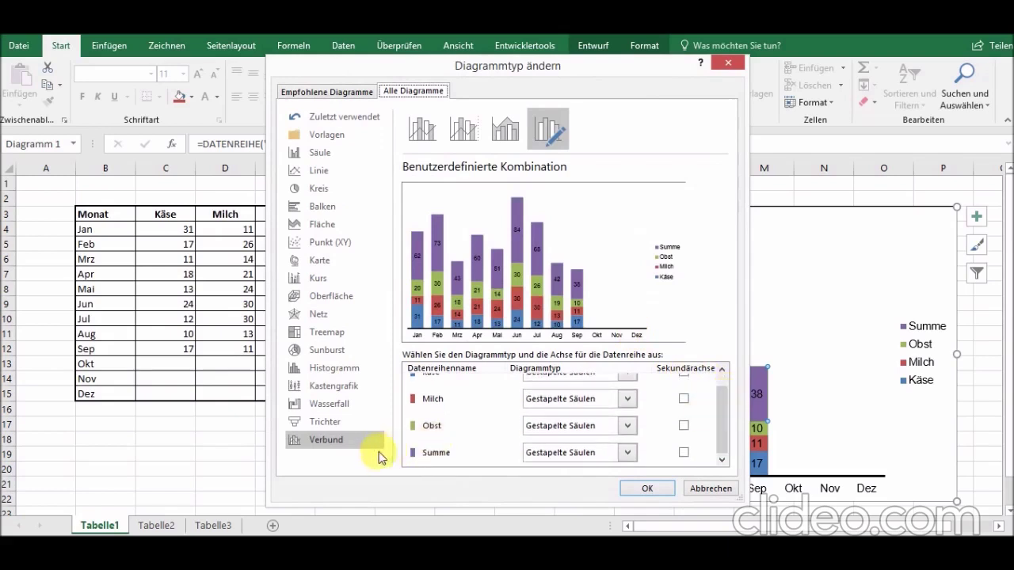
left_click(630, 455)
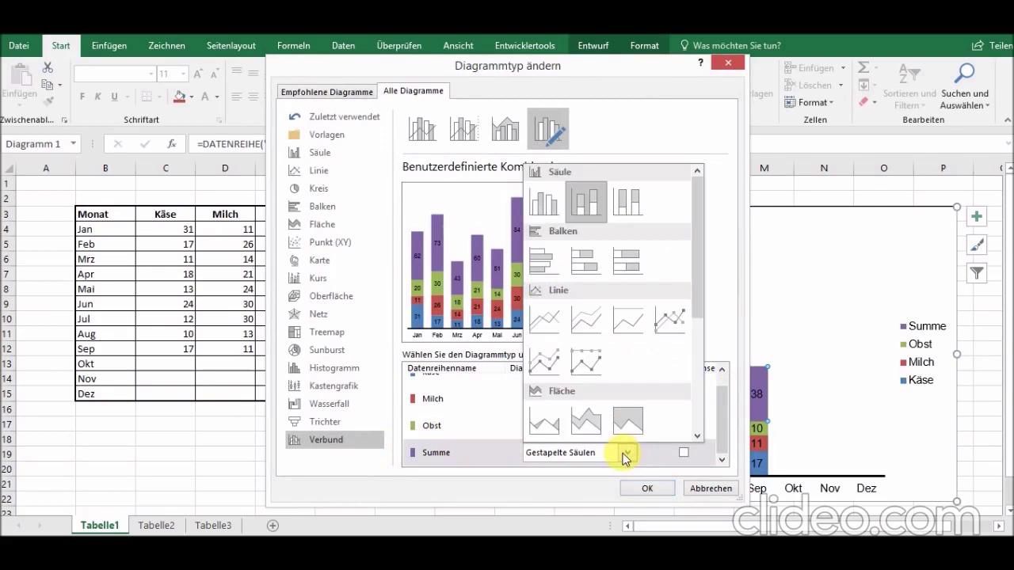
left_click_drag(698, 213, 695, 319)
left_click(544, 361)
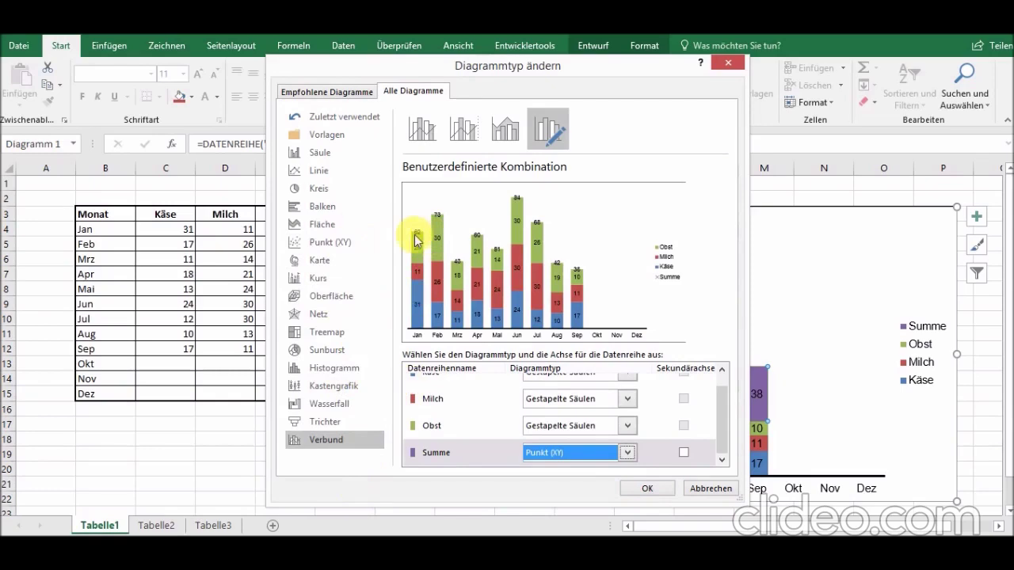
left_click(648, 490)
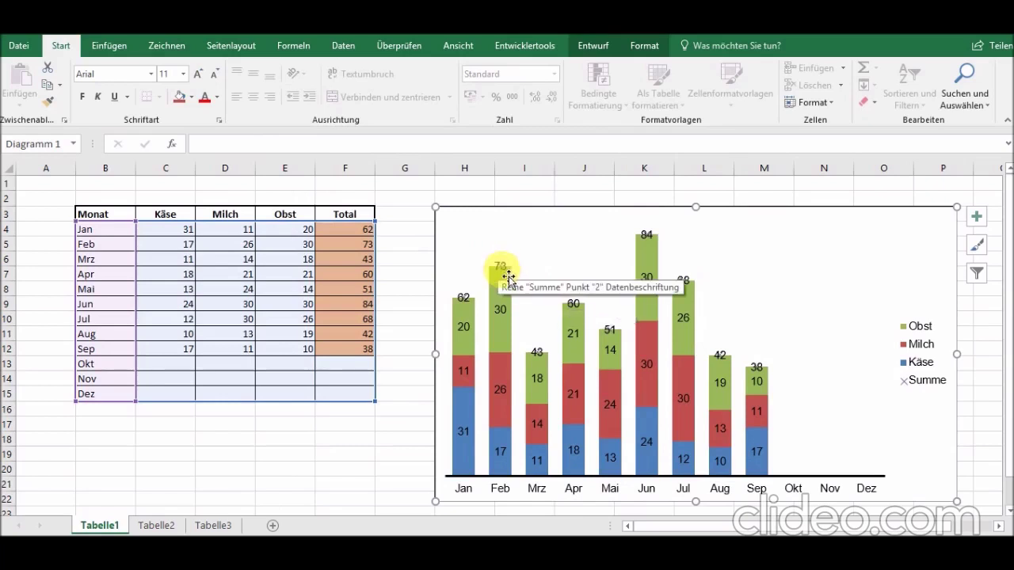
Set the Summe data labels' position to Über, then open the Summe series format pane
left_click(508, 277)
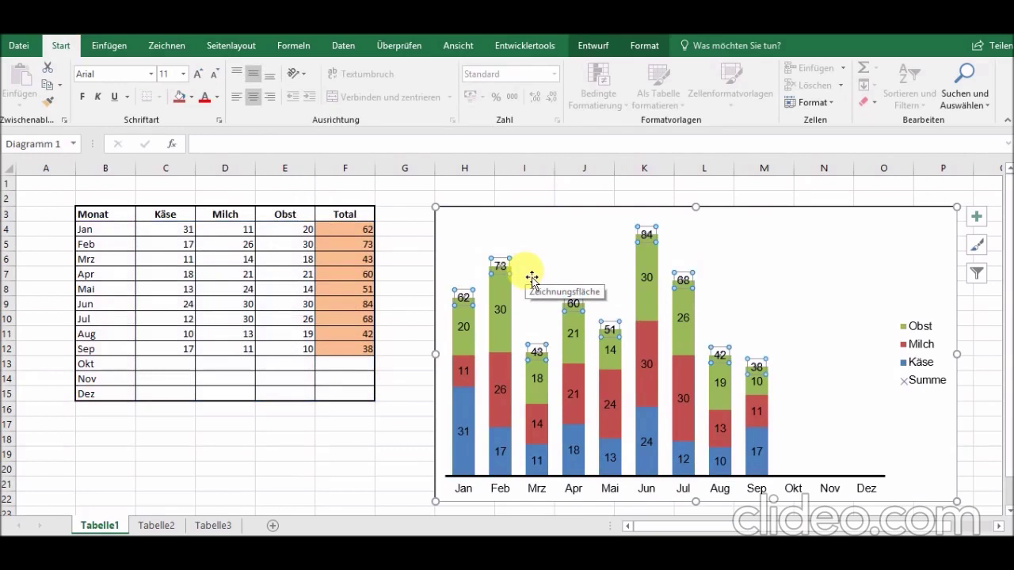
key("ctrl+1")
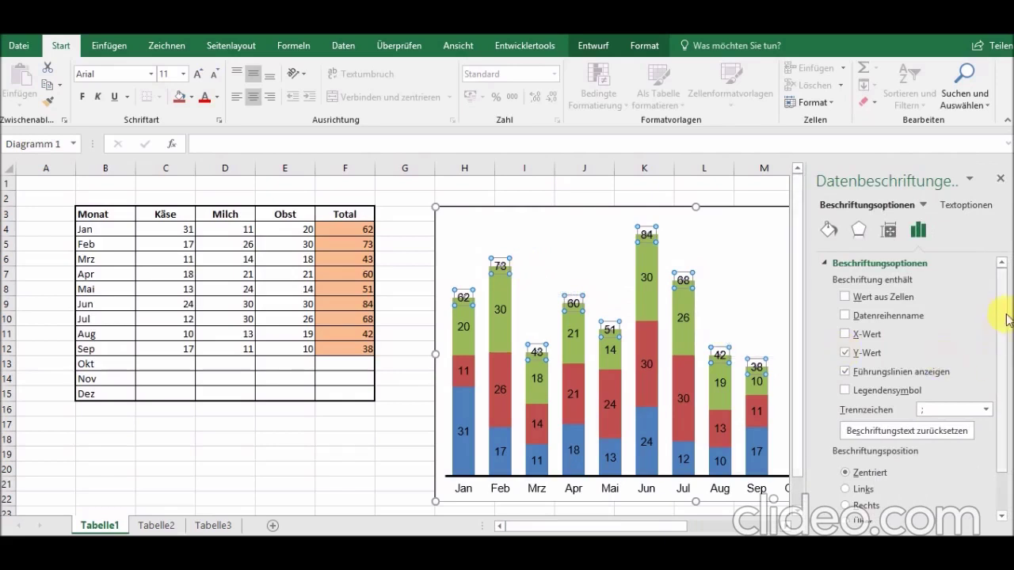
left_click_drag(1003, 317, 1008, 363)
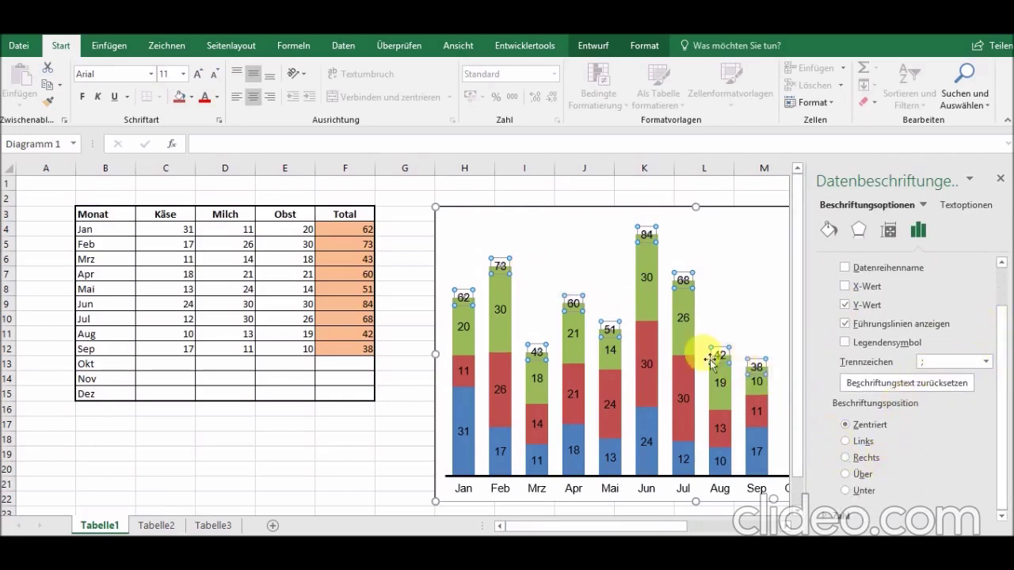
left_click(846, 474)
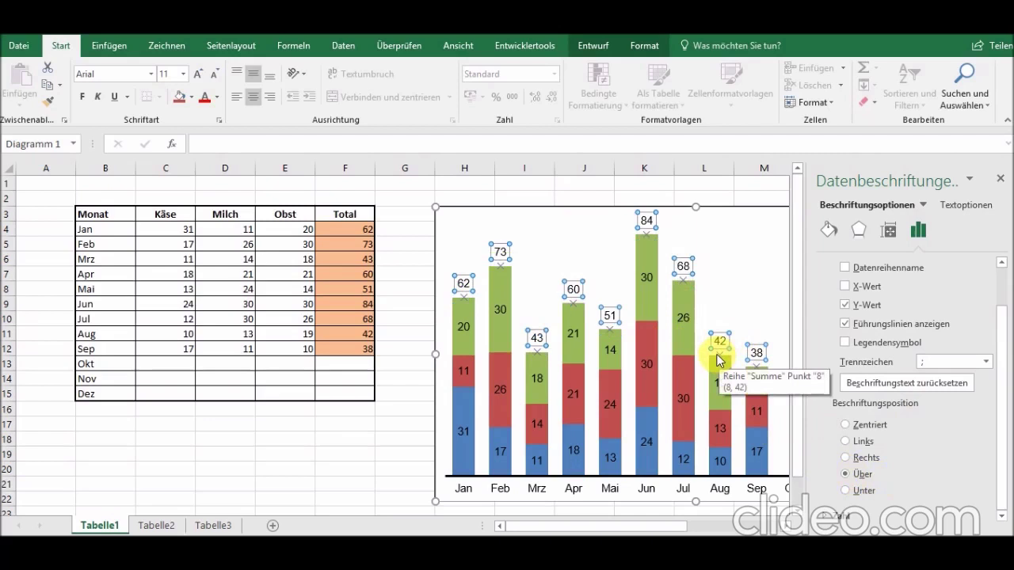
left_click(1001, 181)
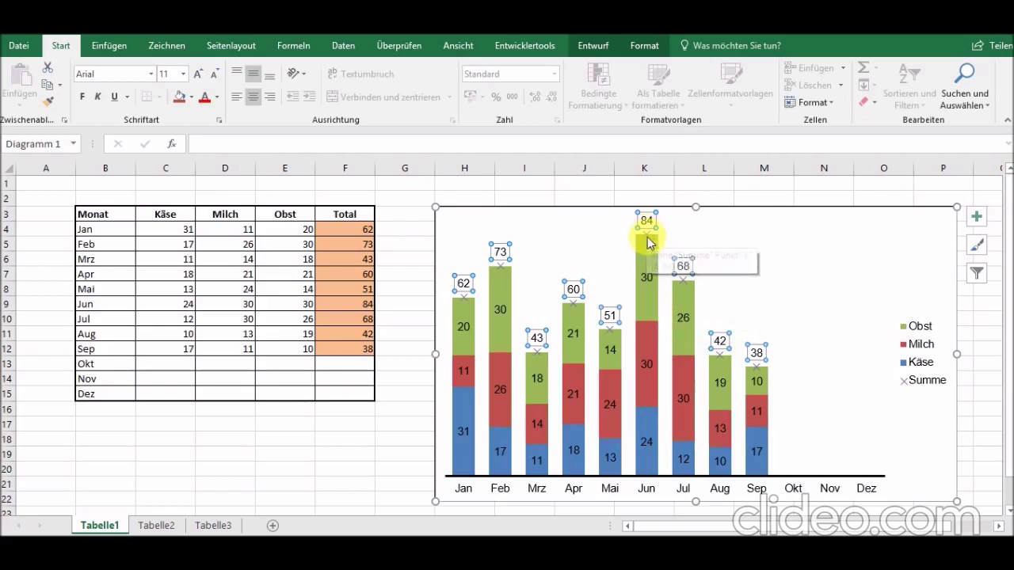
left_click(686, 285)
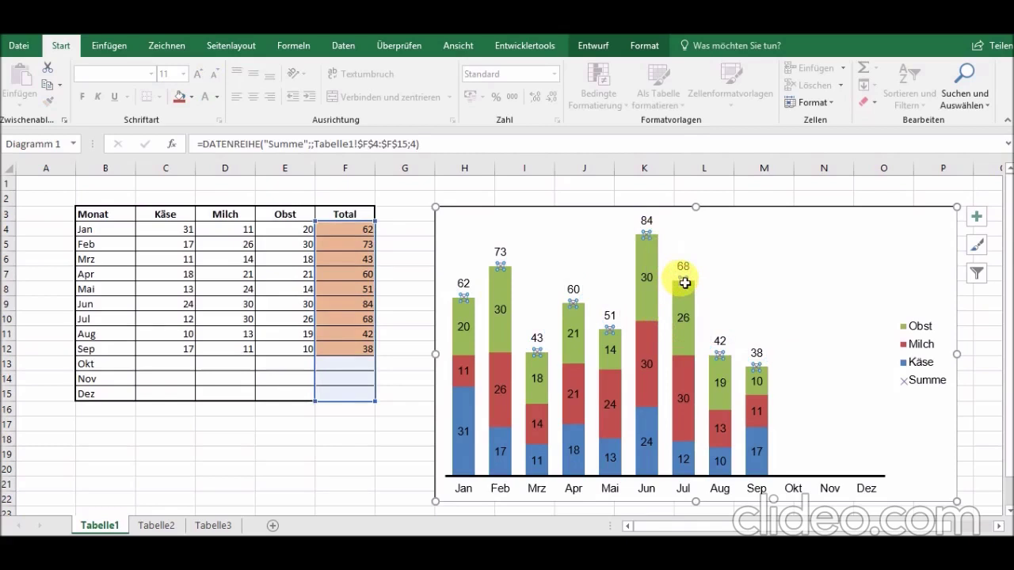
double_click(686, 283)
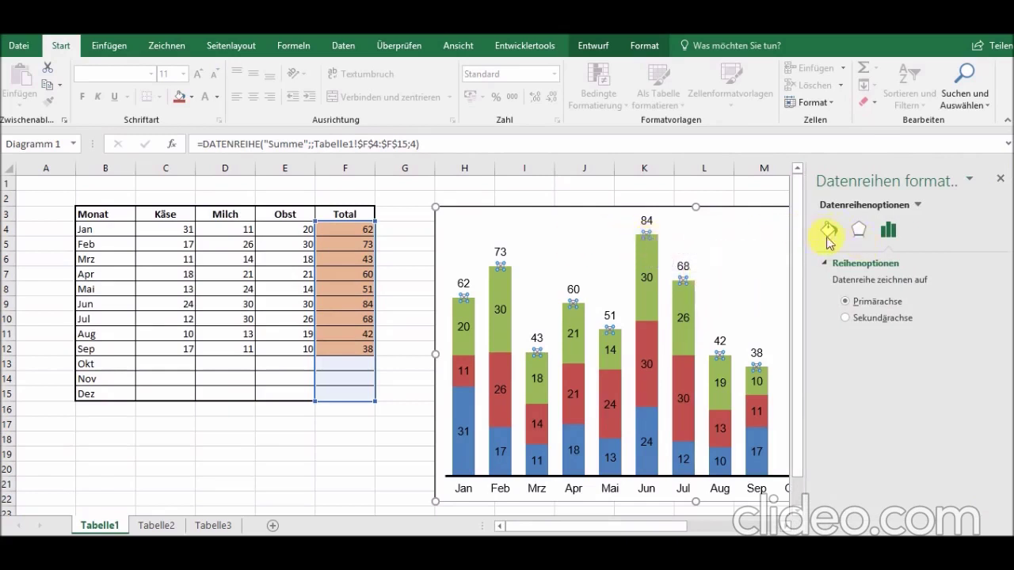
Review the Summe series marker options, then make the total data labels bold
left_click(827, 232)
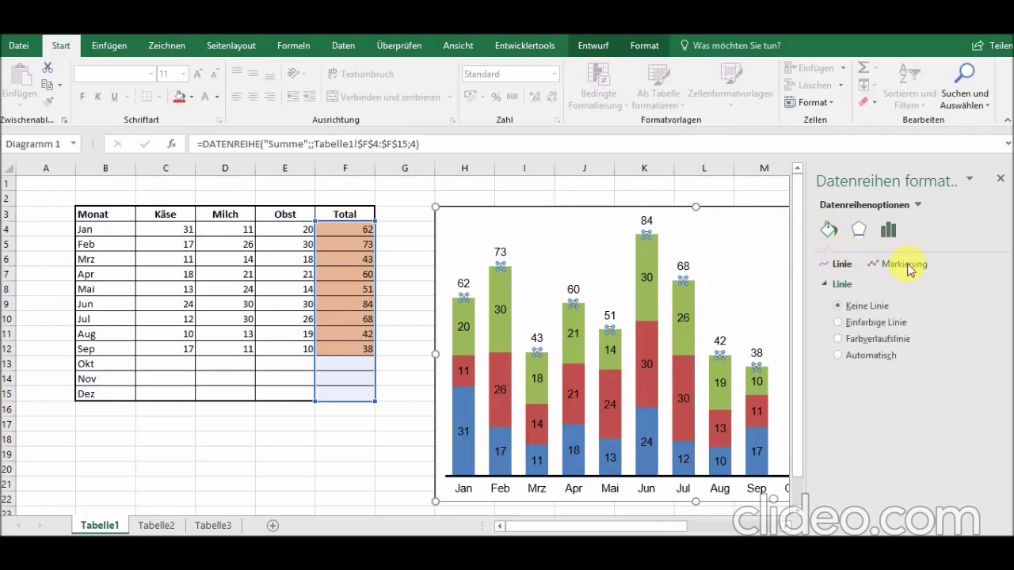
left_click(907, 265)
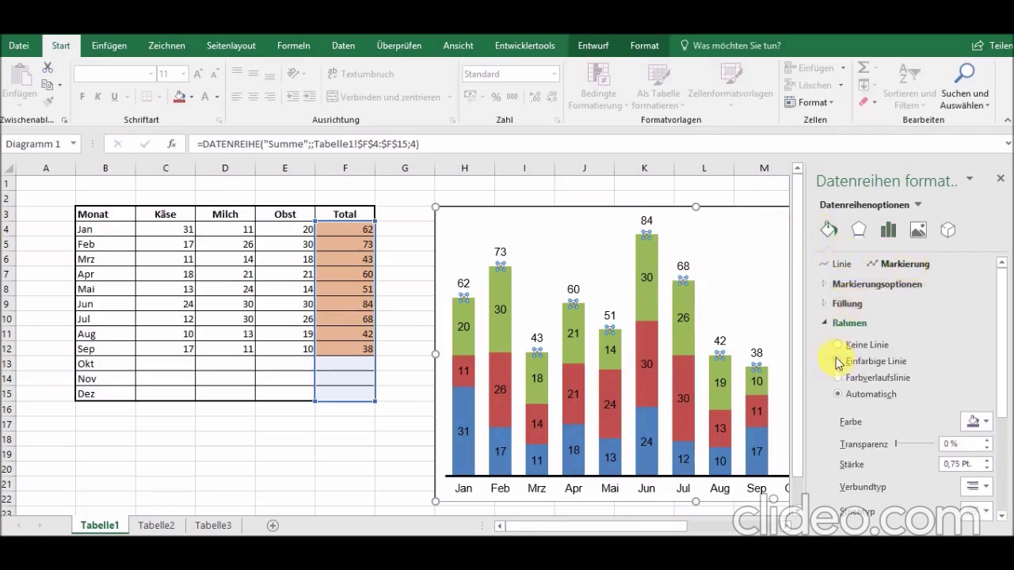
left_click(840, 284)
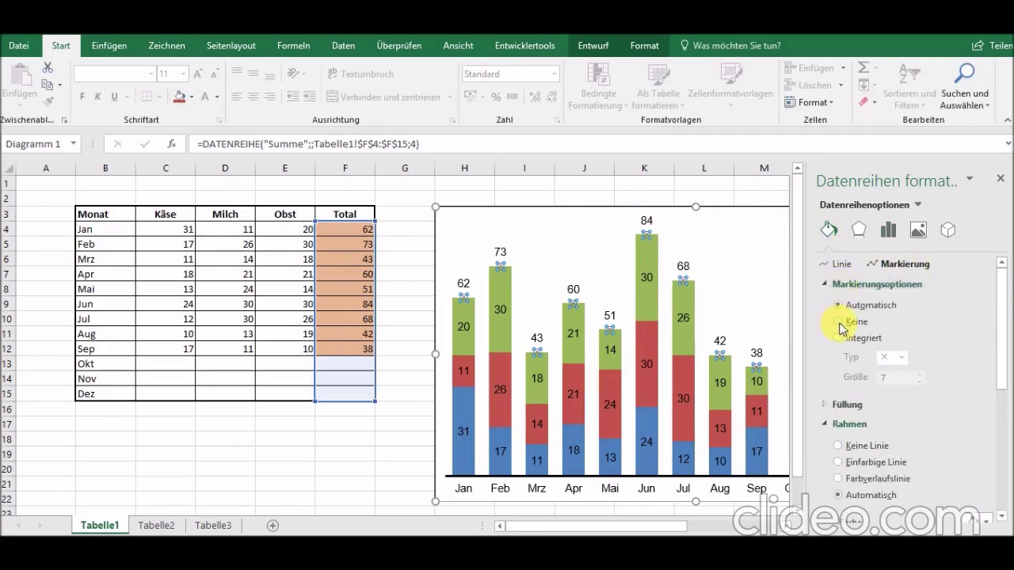
scroll(879, 325, "down", 2)
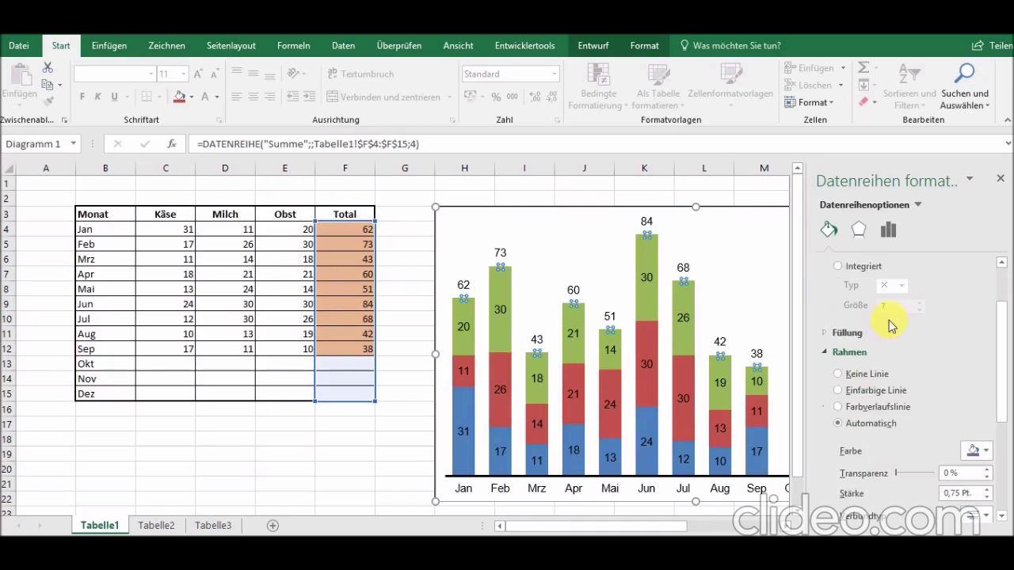
scroll(892, 325, "down", 1)
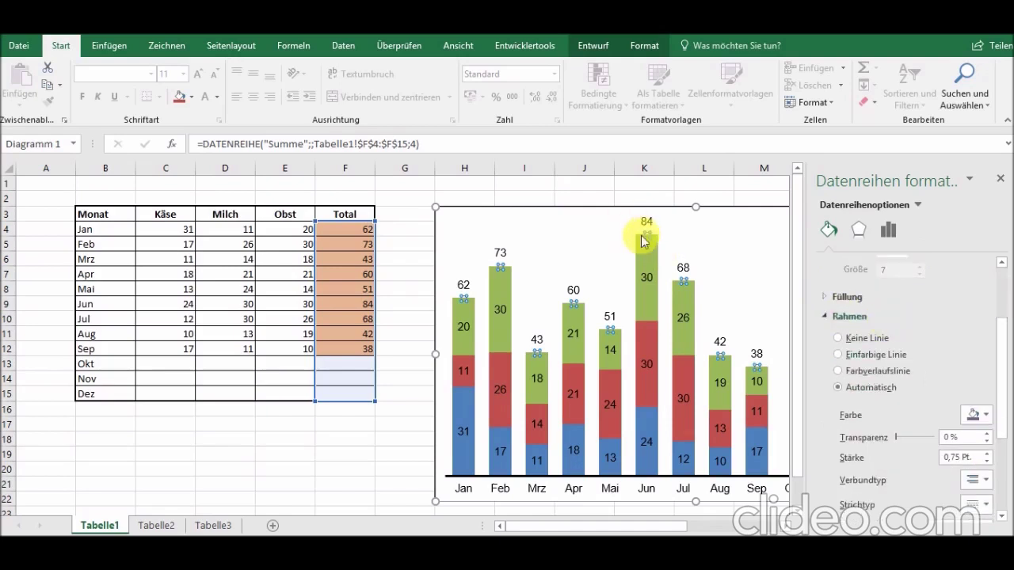
left_click(1003, 177)
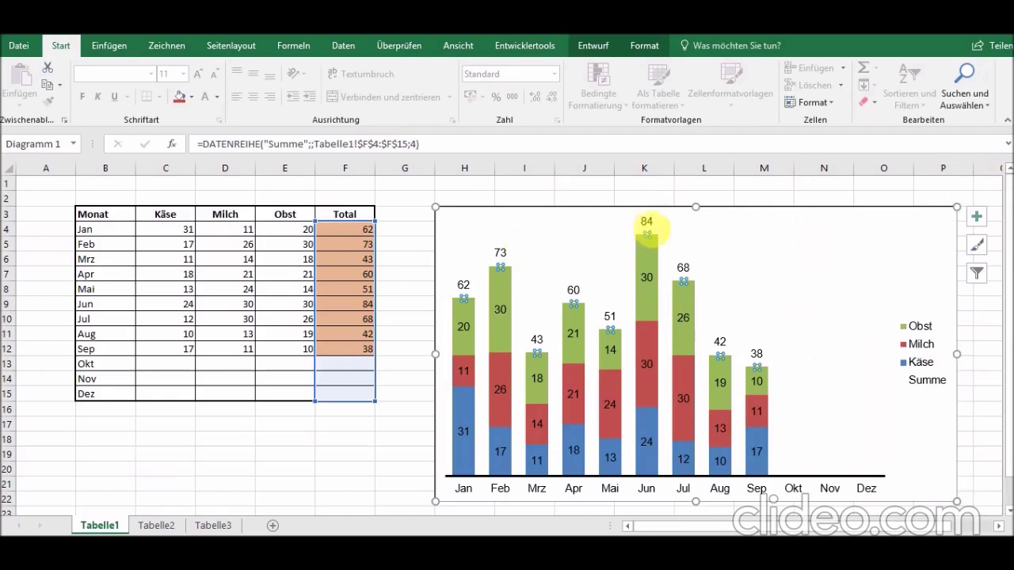
left_click(649, 225)
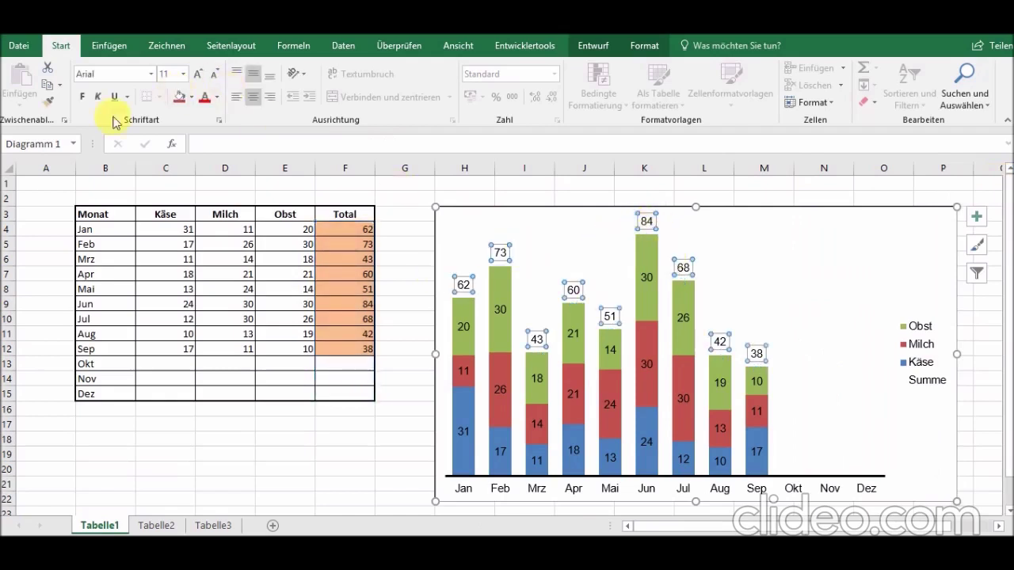
left_click(83, 97)
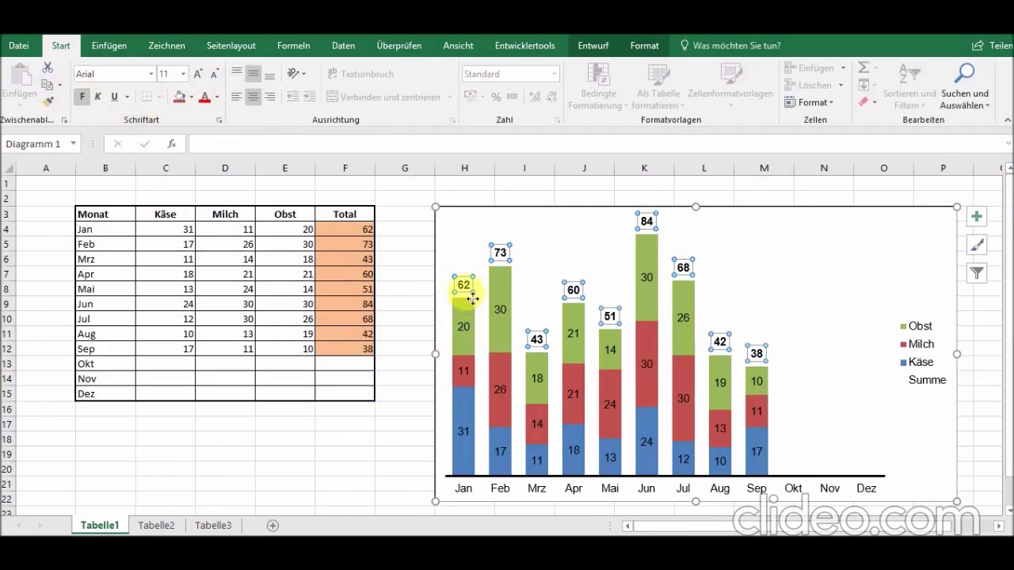
Delete the Summe entry from the chart legend
left_click(924, 390)
left_click(923, 387)
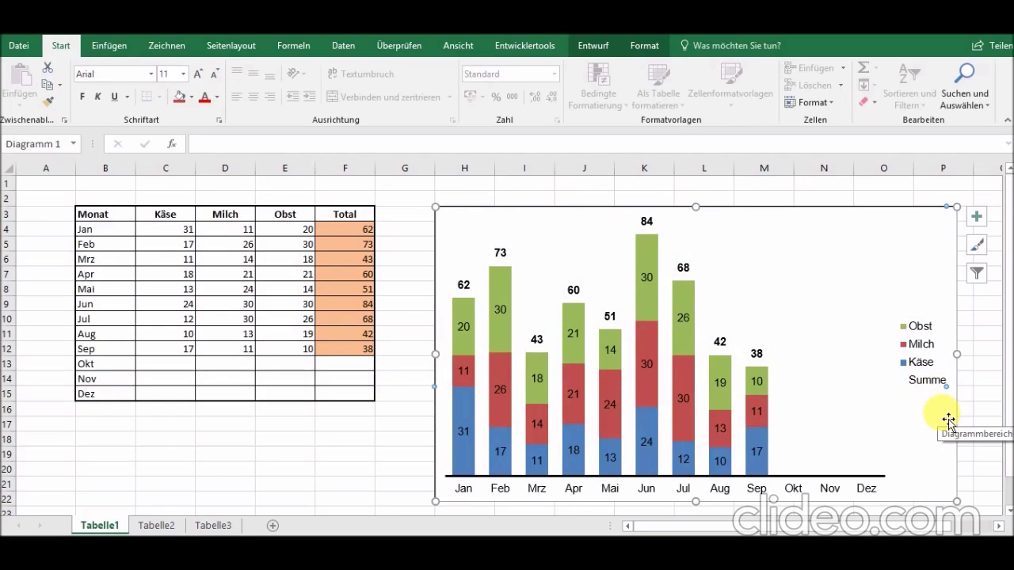
key("Delete")
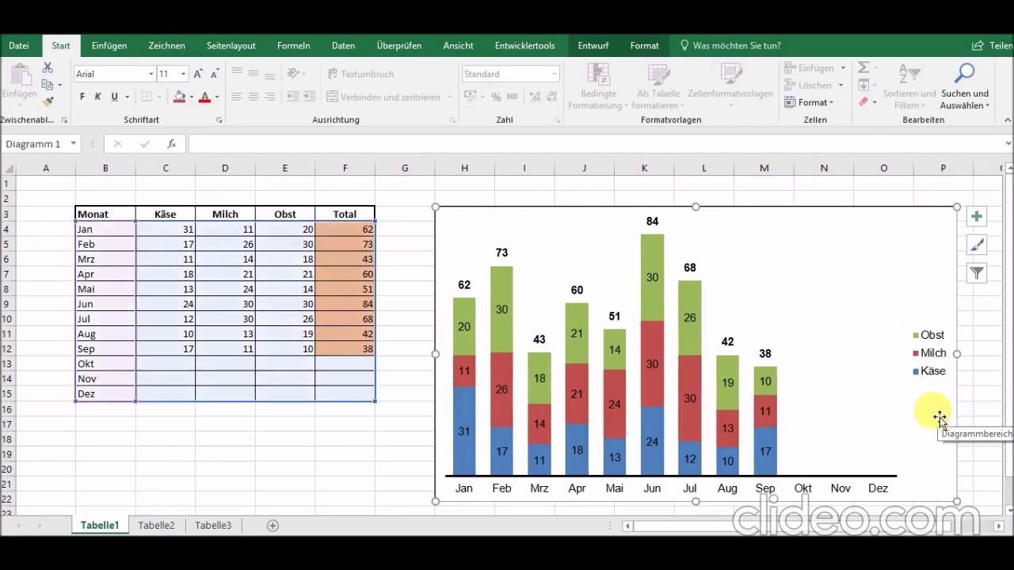
left_click(359, 339)
left_click(361, 458)
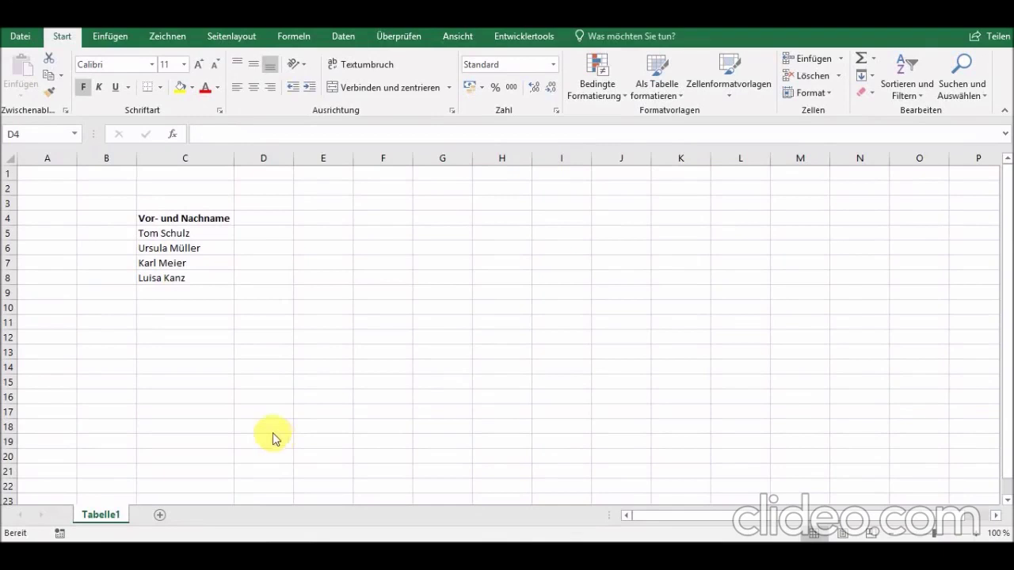
Add a 'Länge' header in D4 beside the full names
left_click(226, 226)
left_click(226, 236)
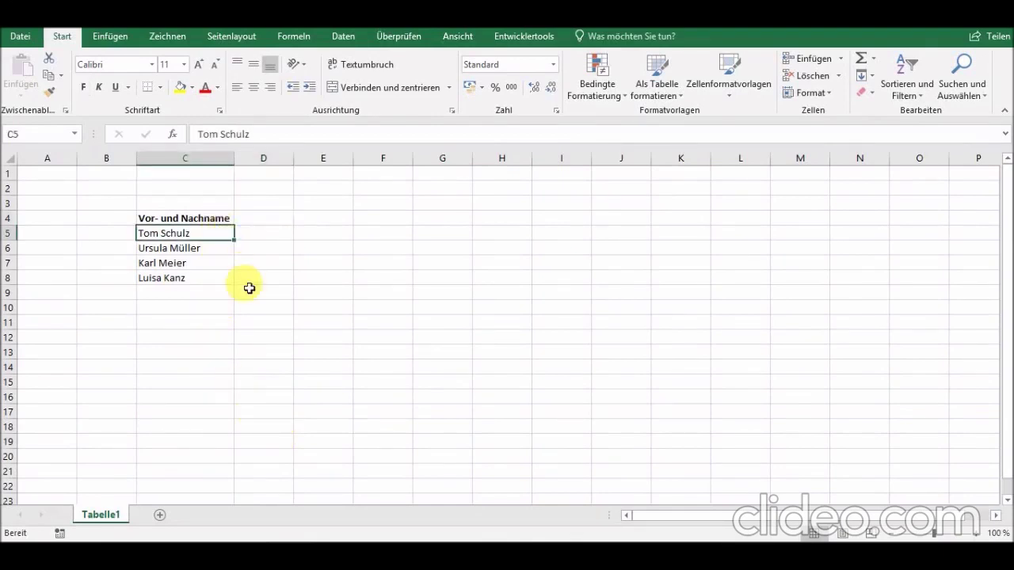
key("Down")
key("Down")
key("Down")
key("Up")
key("Up")
key("Up")
key("Right")
key("Up")
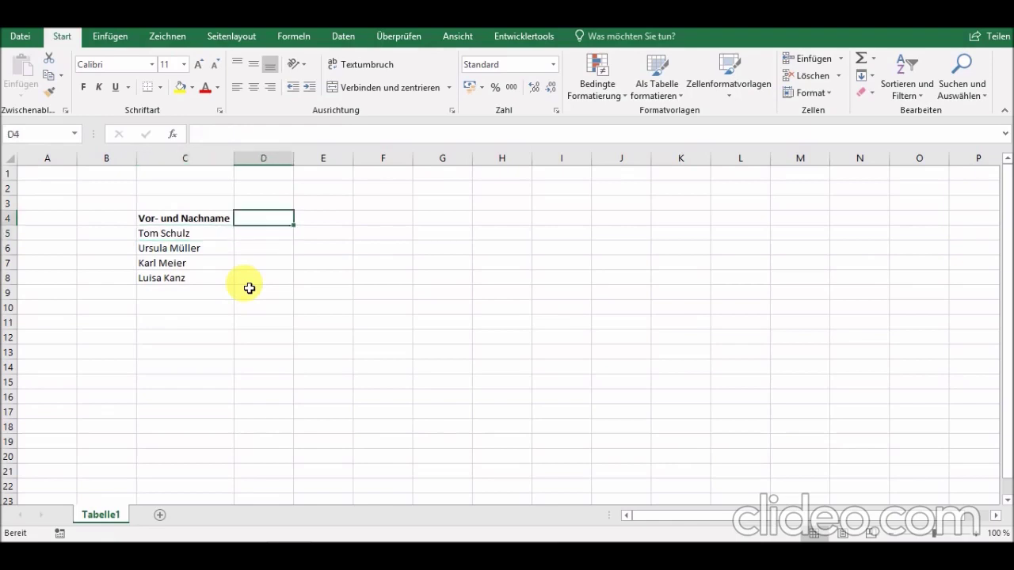
type("Länge")
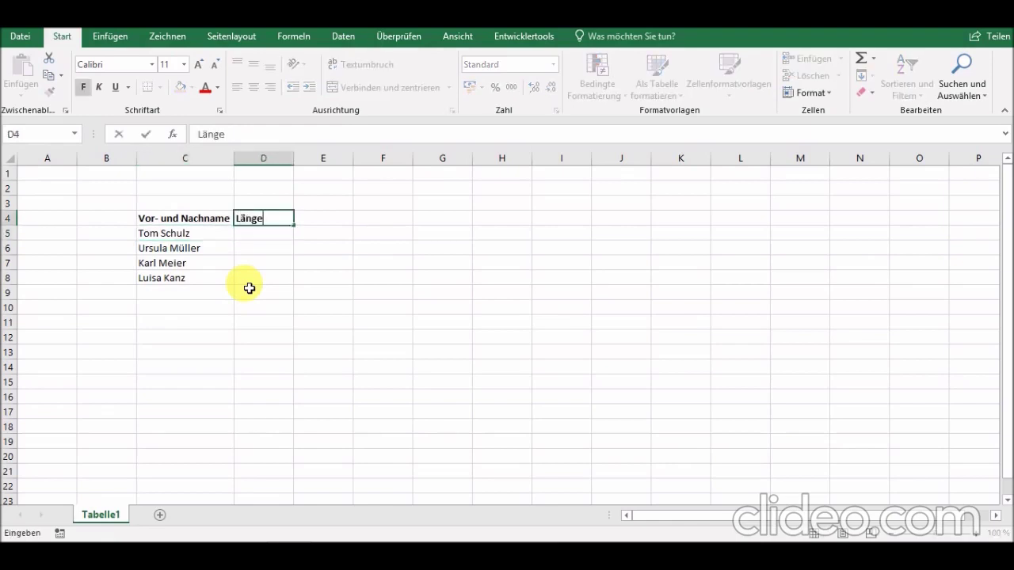
key("Return")
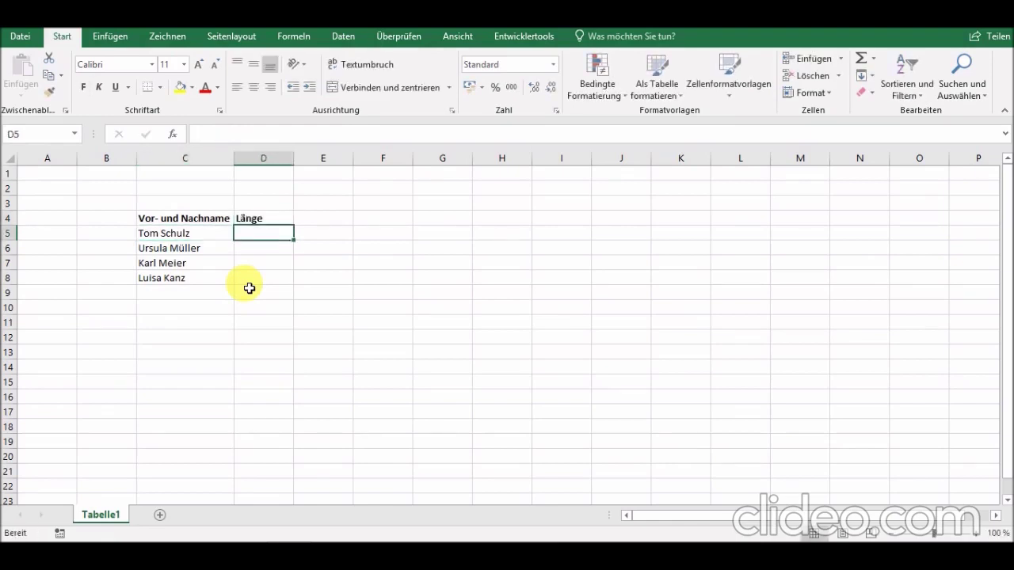
Enter =LÄNGE(C5) in D5, returning 10 for the first full name
type("=")
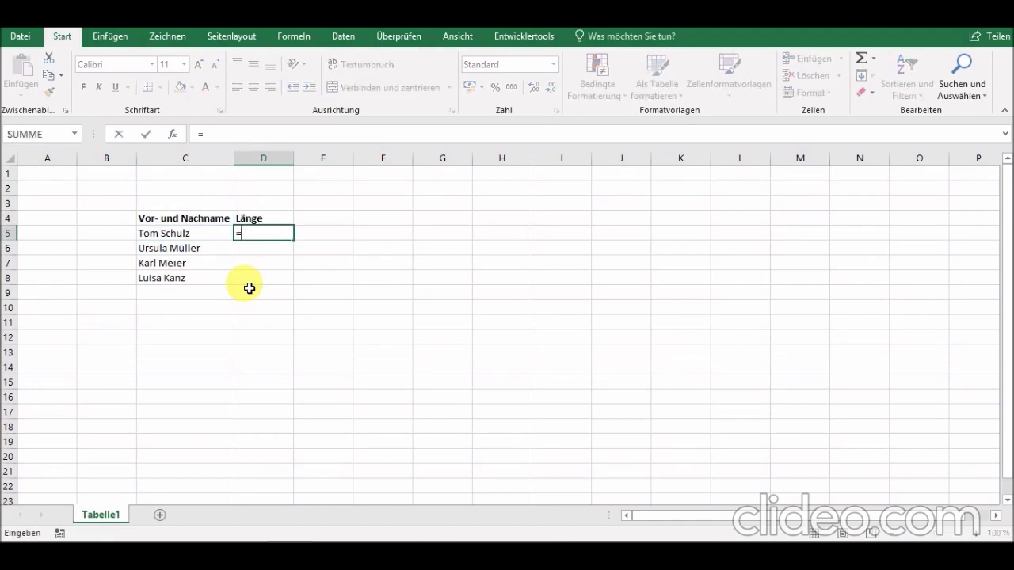
type("länge")
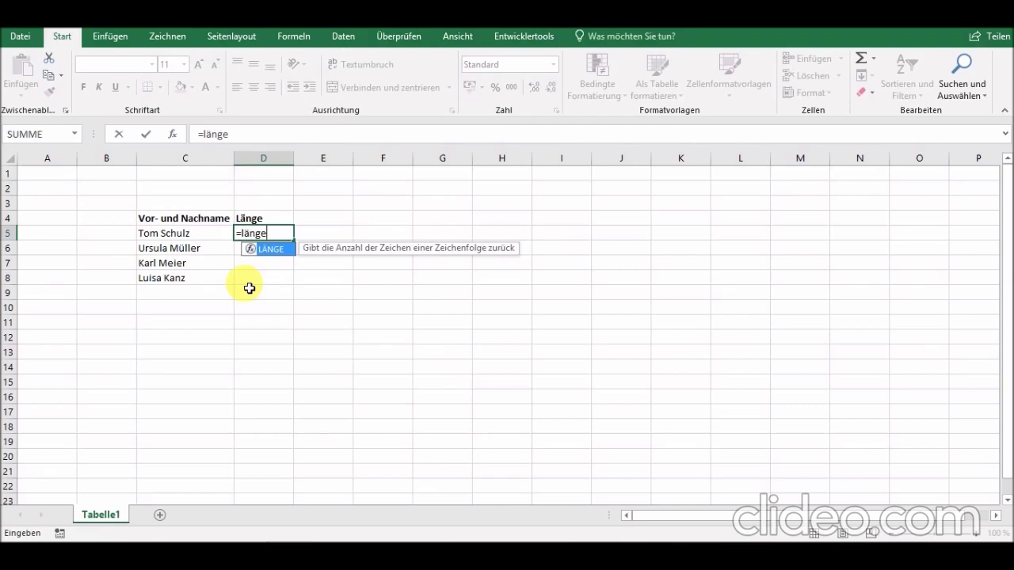
type("(")
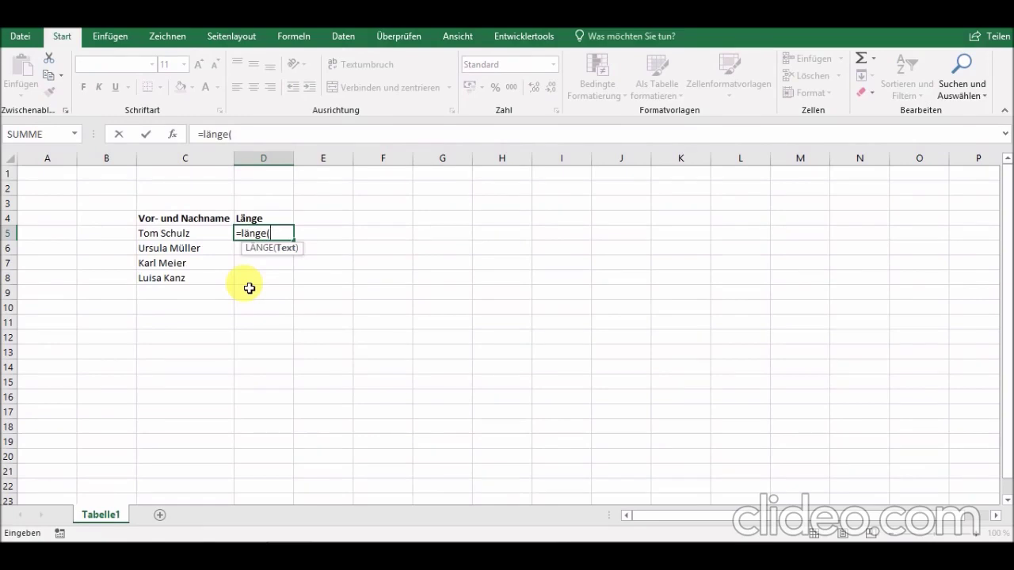
key("Left")
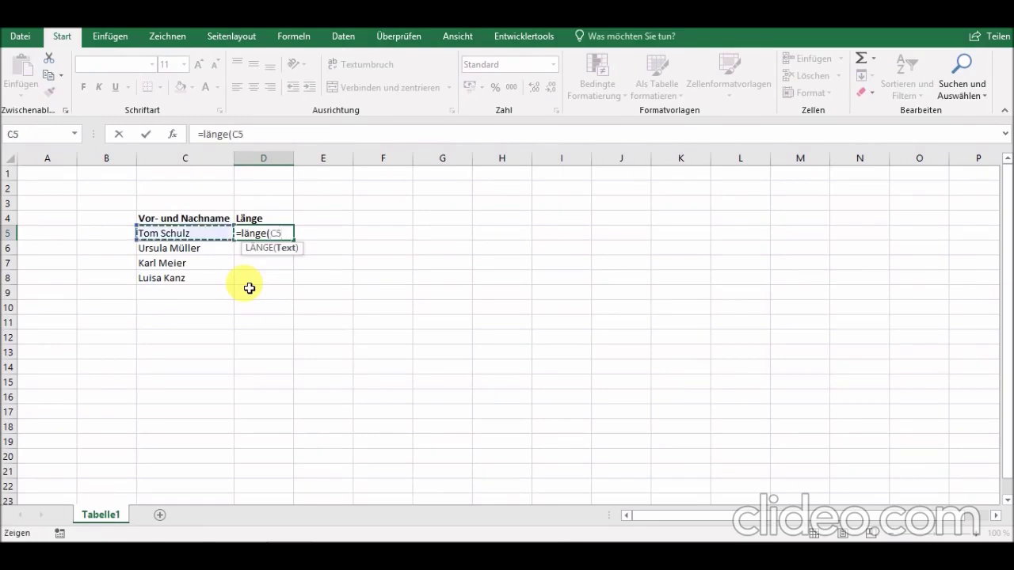
type(")")
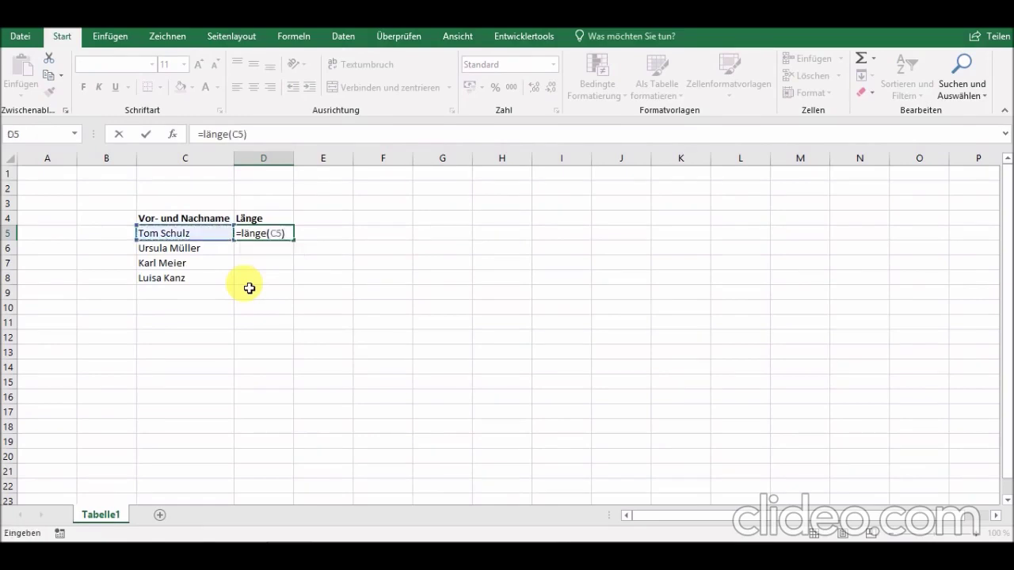
key("Return")
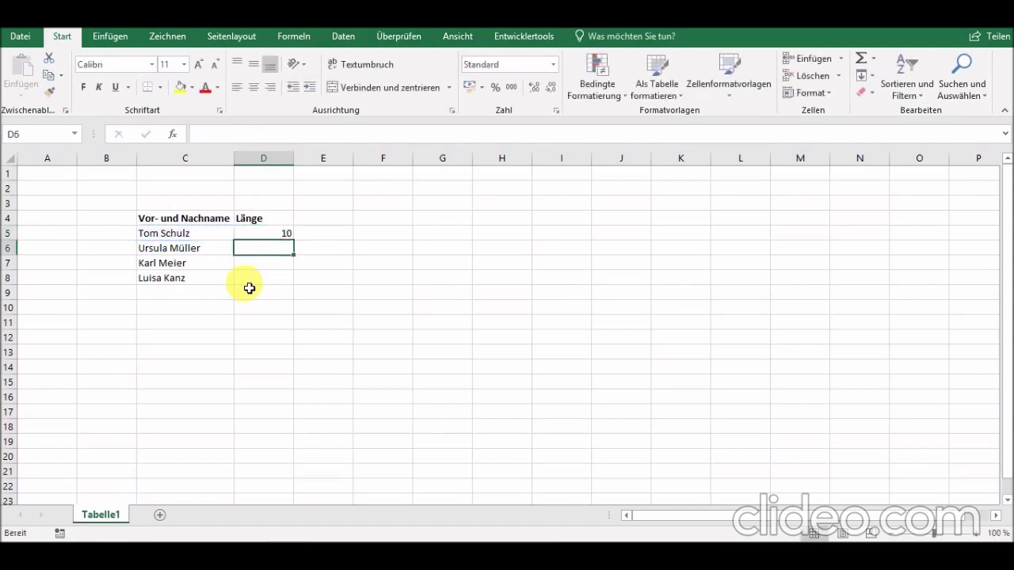
key("Up")
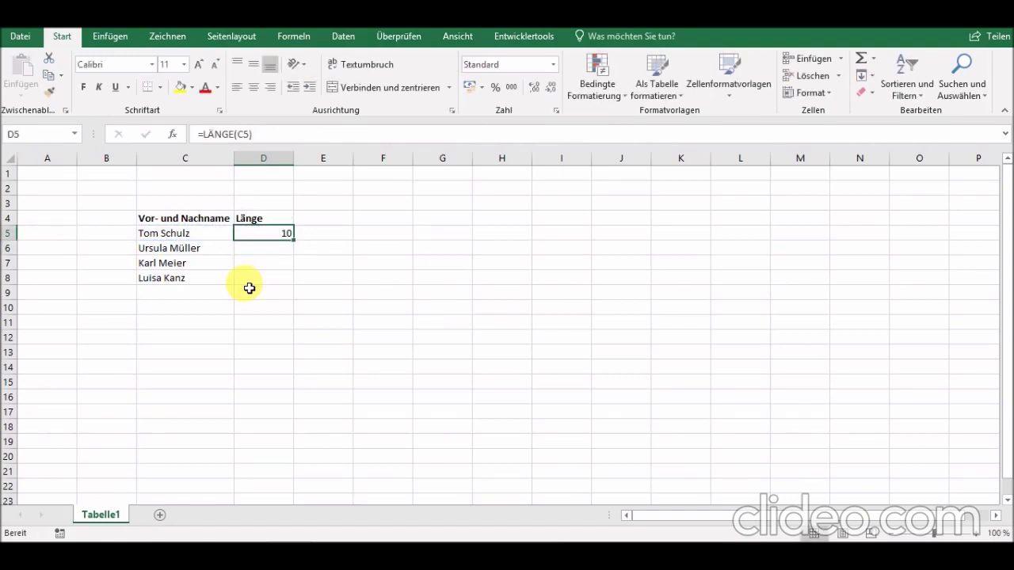
key("Left")
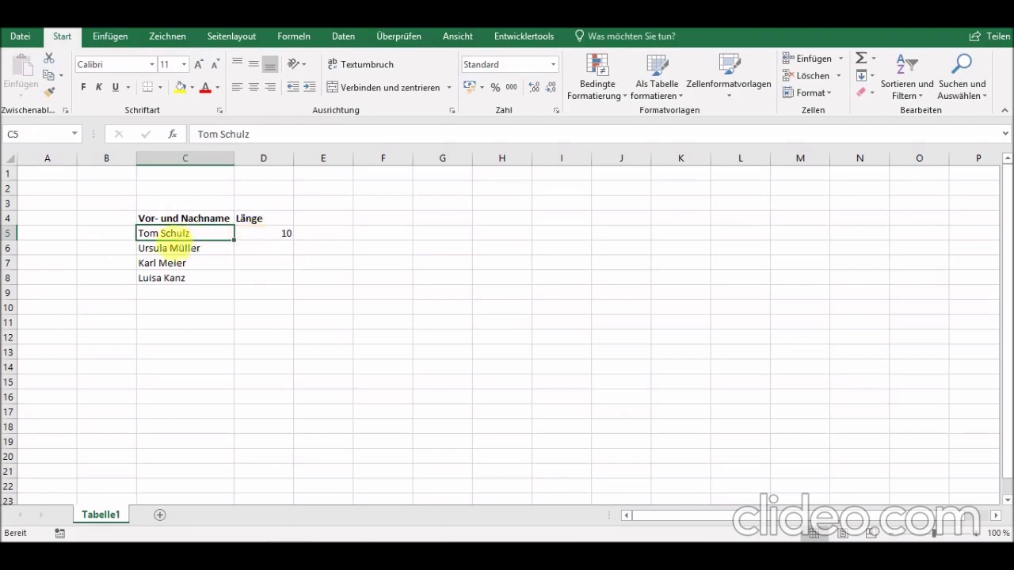
left_click(327, 222)
Add a 'Länge Vorname' header in E4 and enter =SUCHEN(" ";C5;1) in E5, returning 4
type("L")
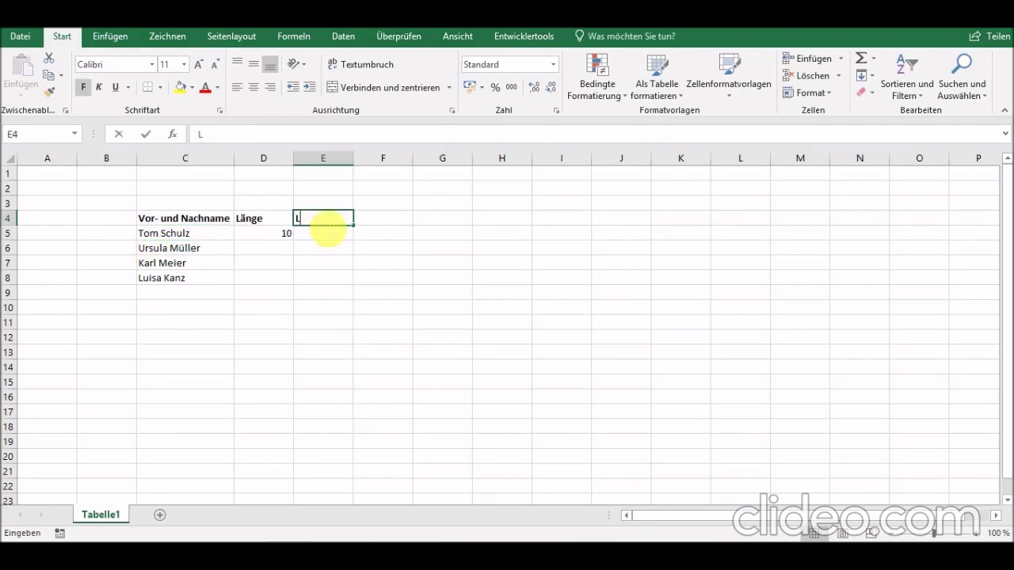
type("änge Vornamen")
key("BackSpace")
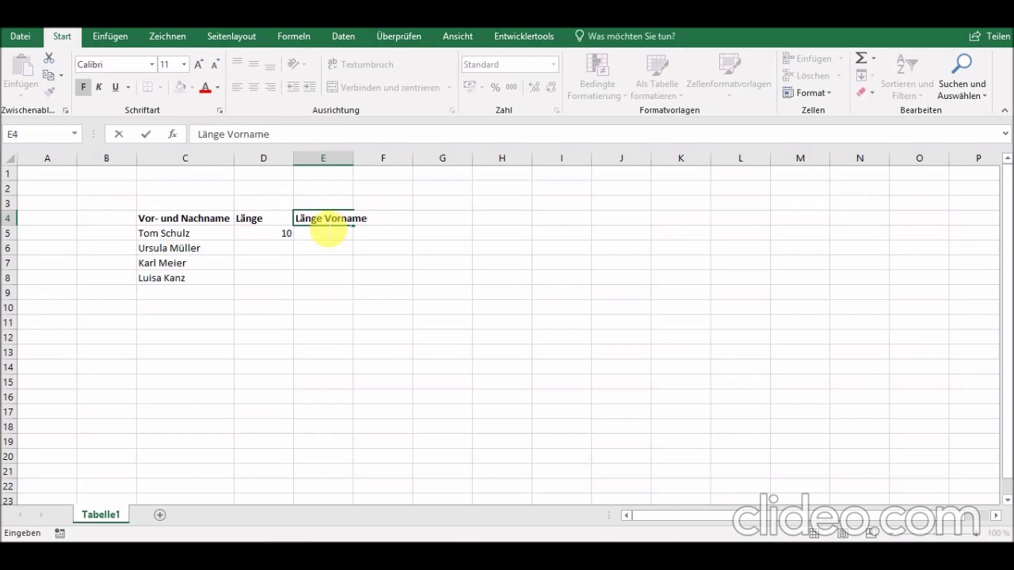
key("Return")
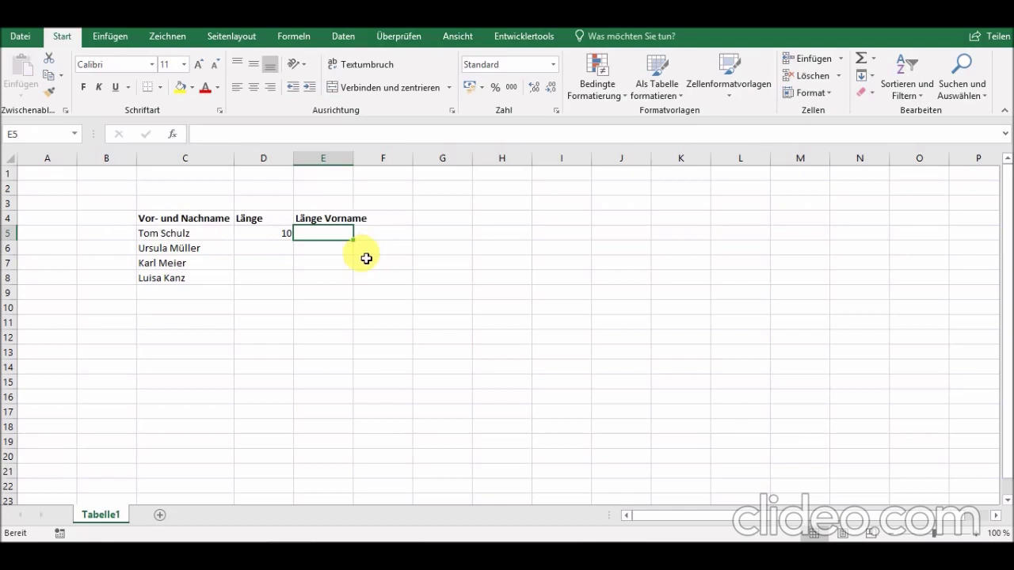
type("=")
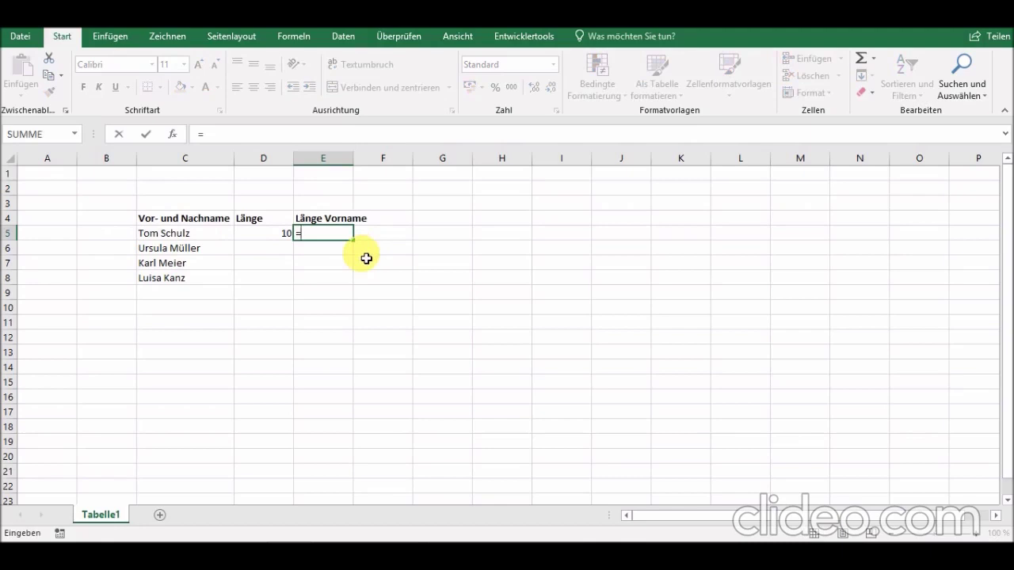
type("suchen(")
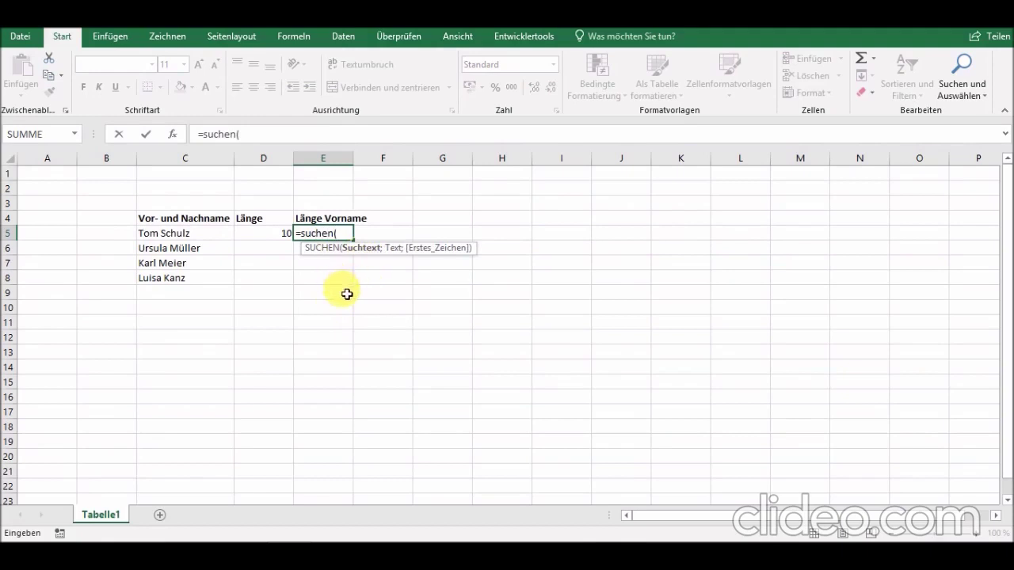
type("\"")
type(" \"")
type(";")
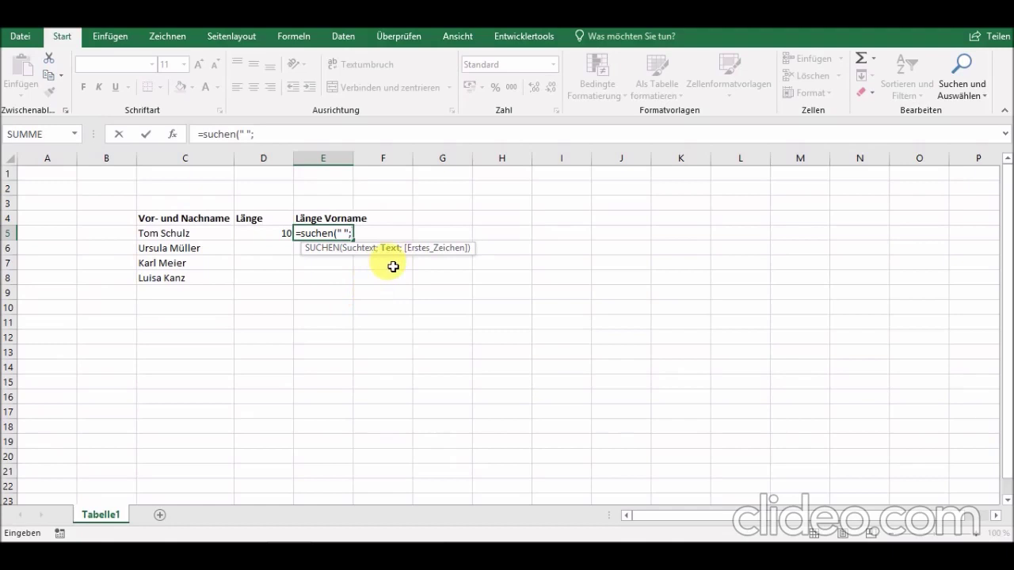
left_click(197, 236)
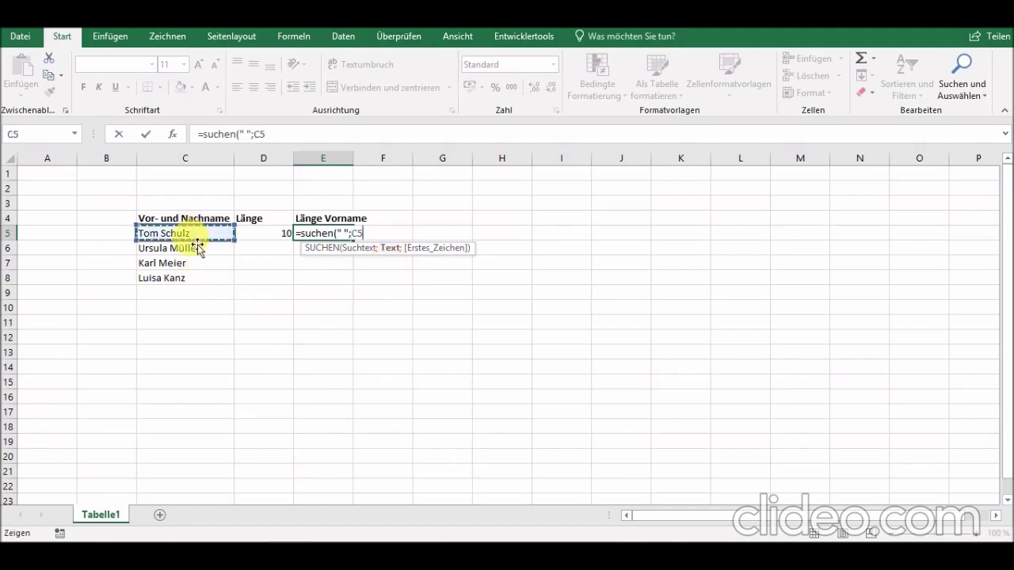
type(";")
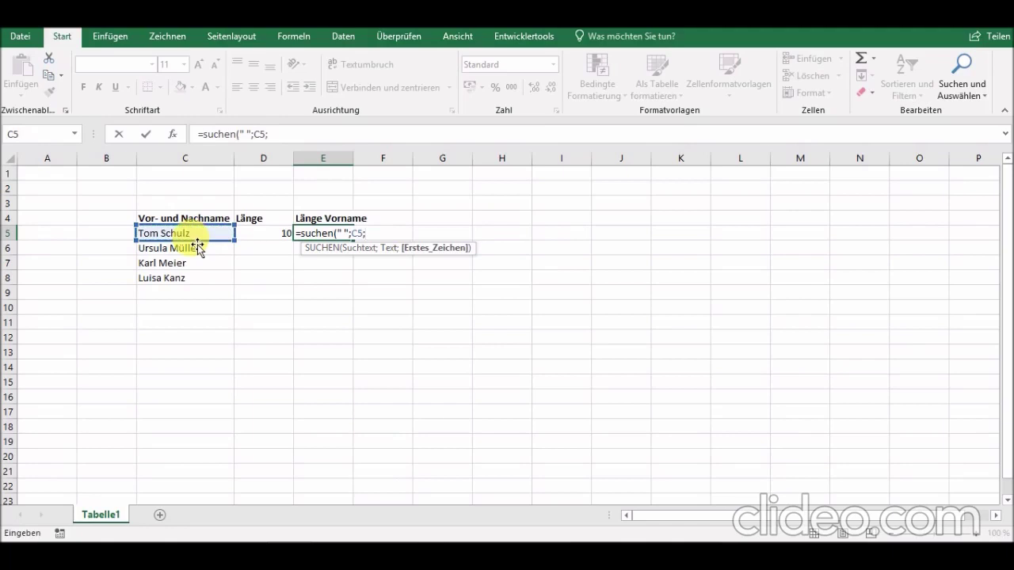
type("1)")
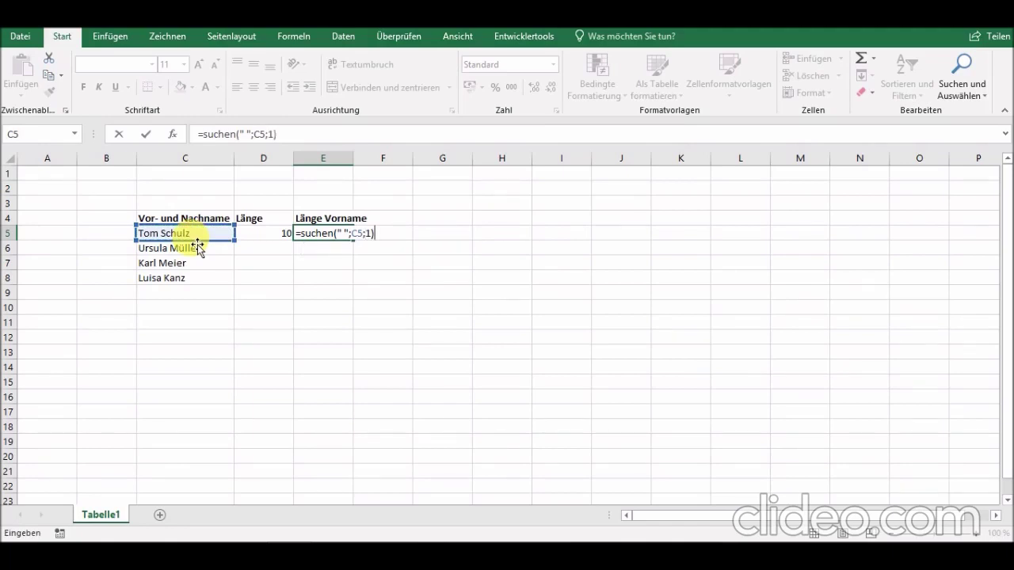
key("Return")
key("Up")
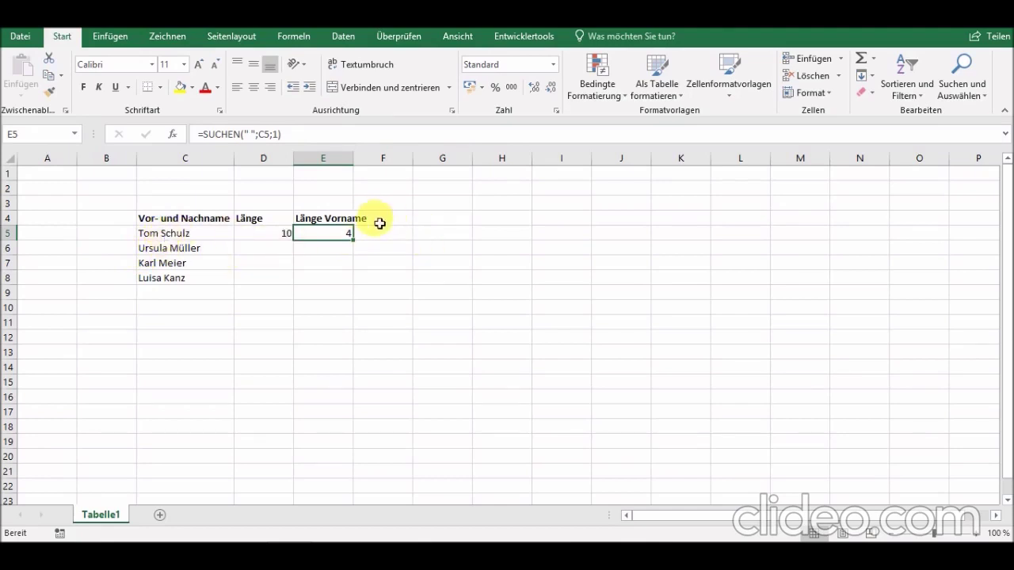
Add a 'Länge Nachname' header in F4
left_click(408, 220)
type("Länge Nachname")
key("Return")
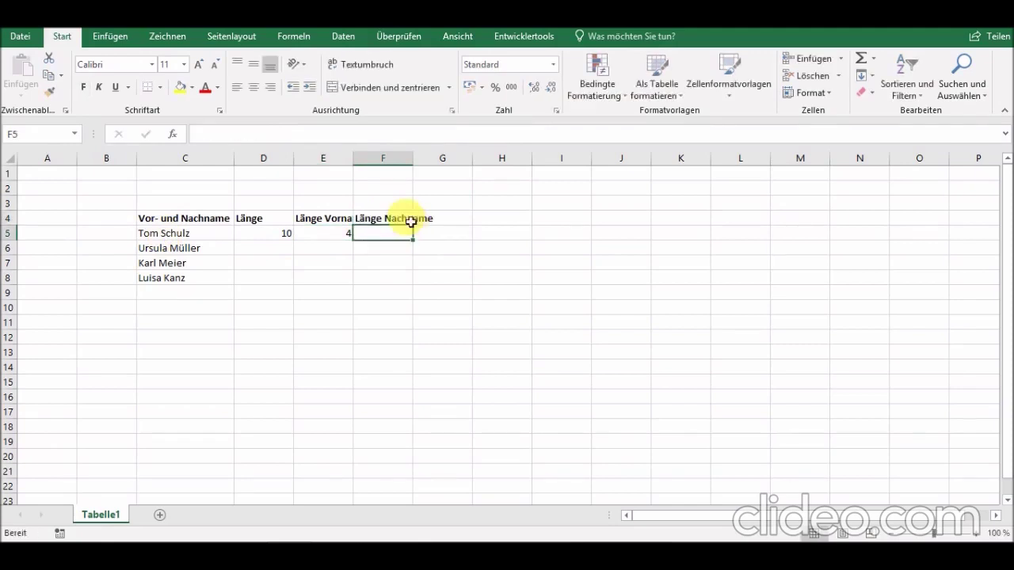
Widen column E and enter =D5-E5 in F5, giving last-name length 6
double_click(363, 164)
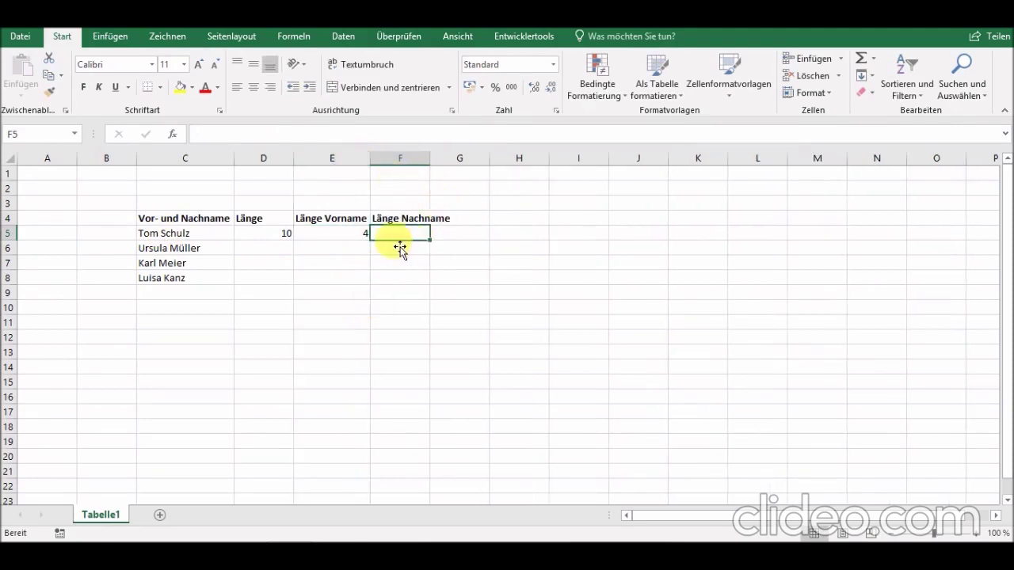
left_click(268, 241)
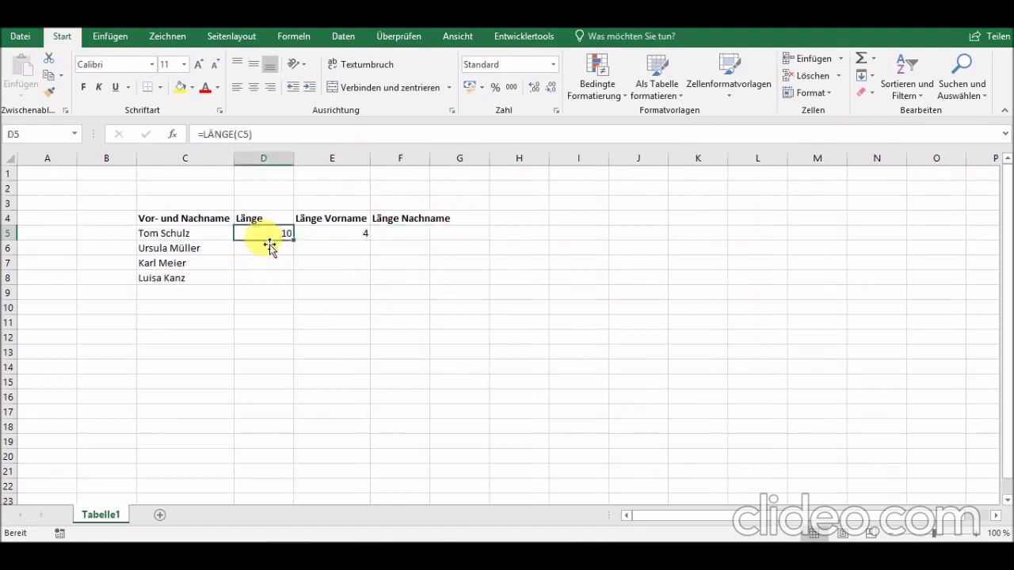
left_click(346, 241)
left_click(411, 233)
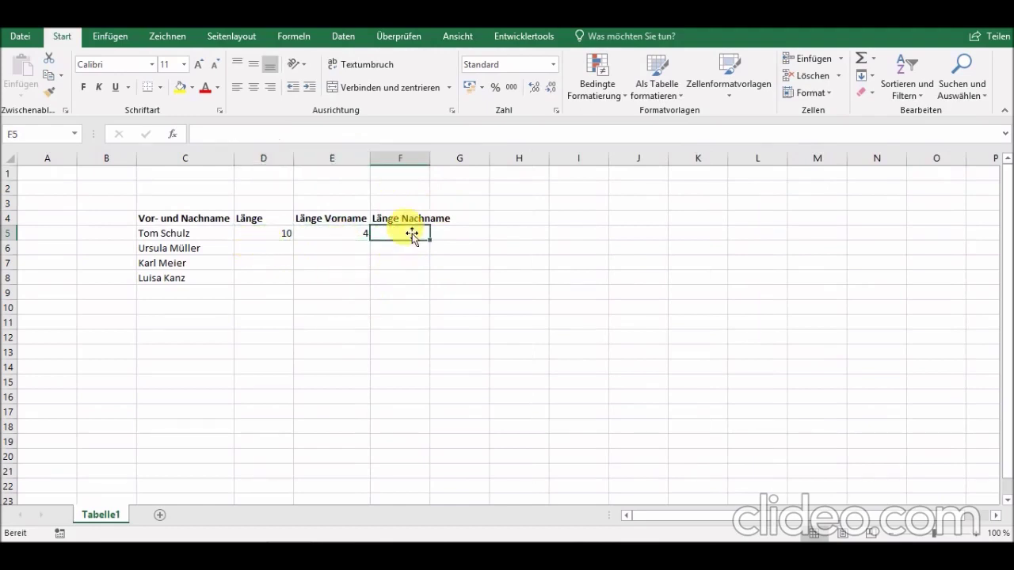
type("=")
key("Left")
key("Left")
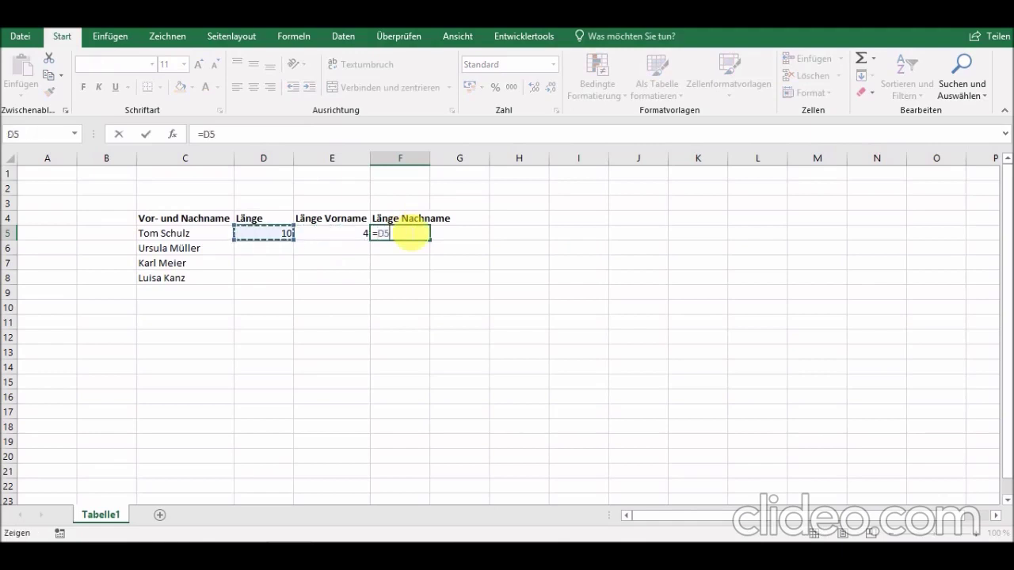
type("-")
key("Left")
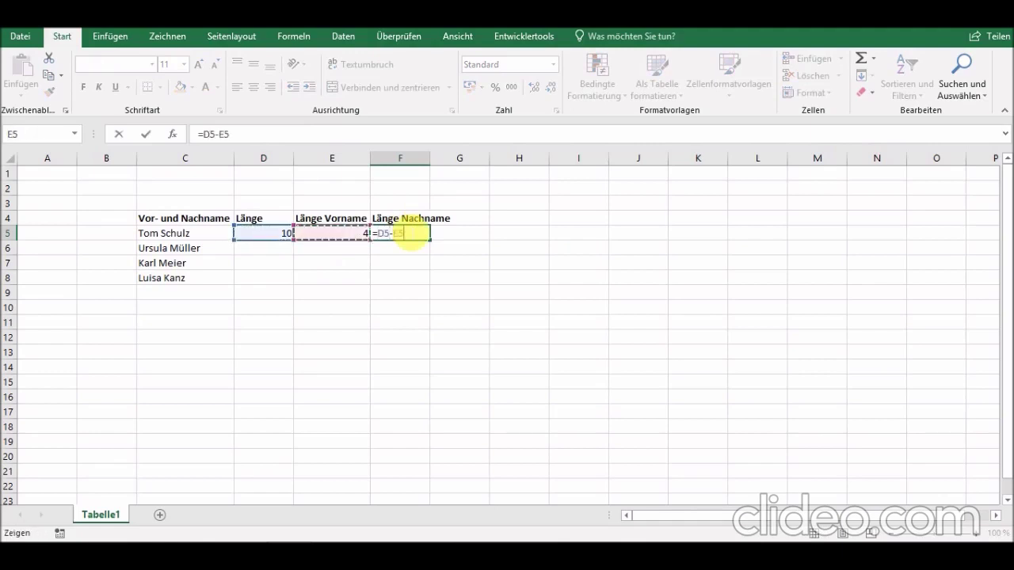
key("Return")
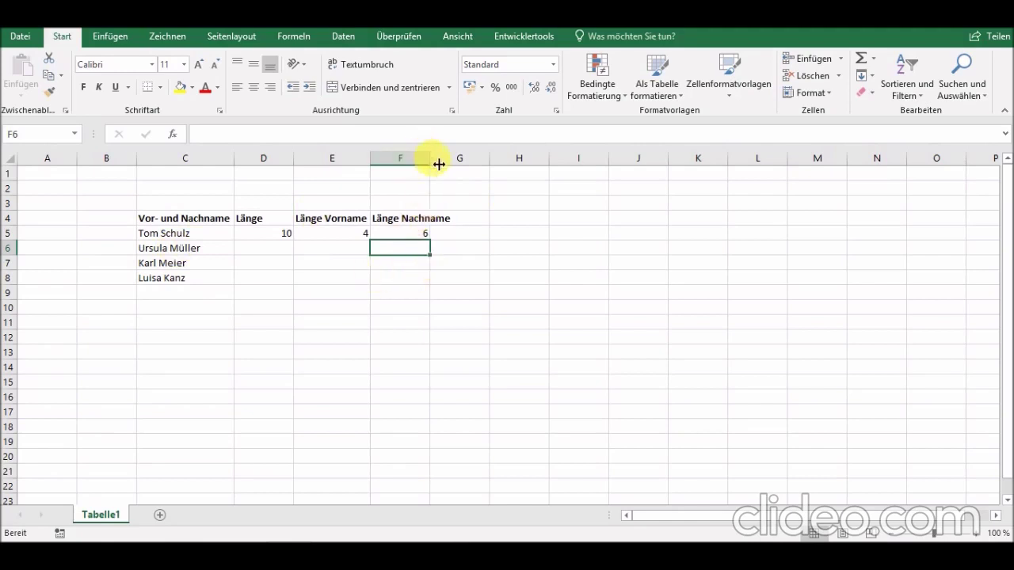
Widen column F and add a 'Vorname' heading in G4
left_click_drag(438, 164, 455, 164)
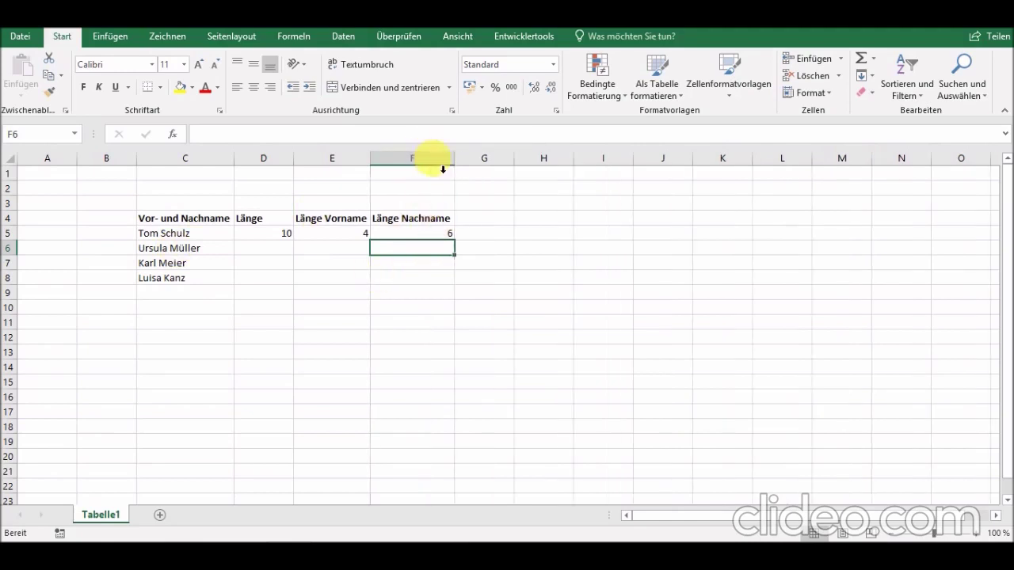
left_click(486, 222)
type("Vorname")
key("Return")
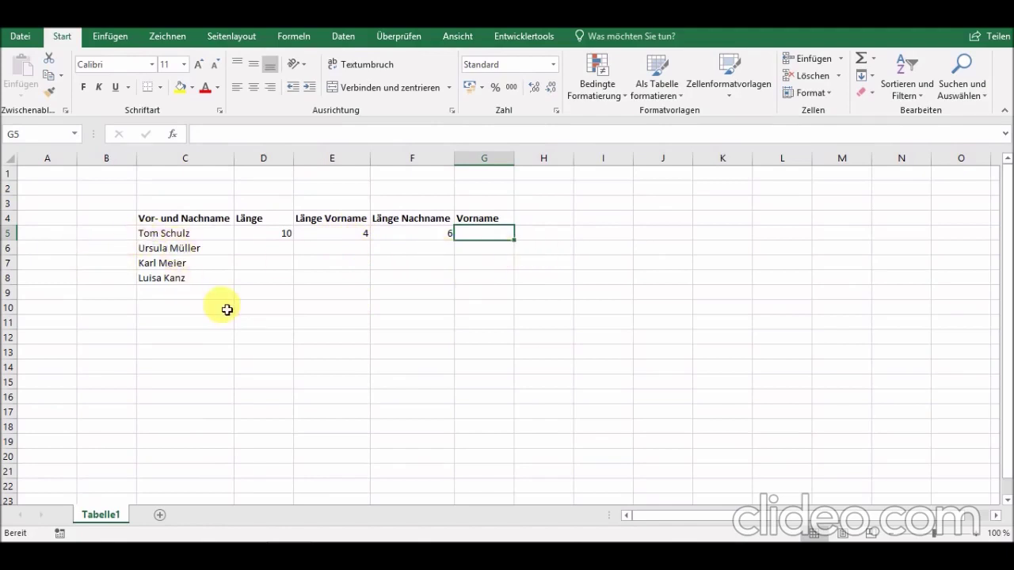
Enter =LINKS(C5;E5) in G5 to extract the first name Tom
type("=li")
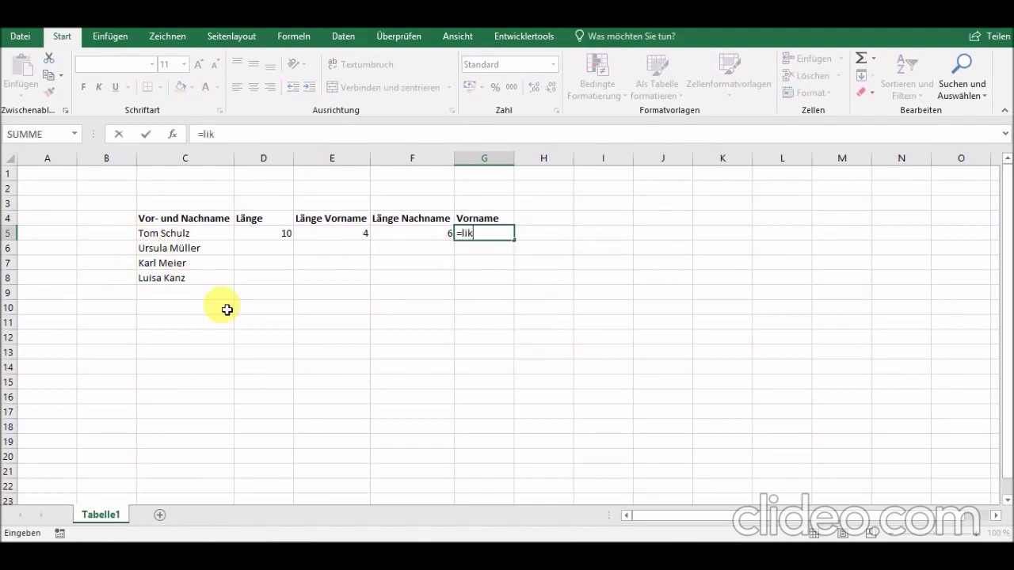
type("nks")
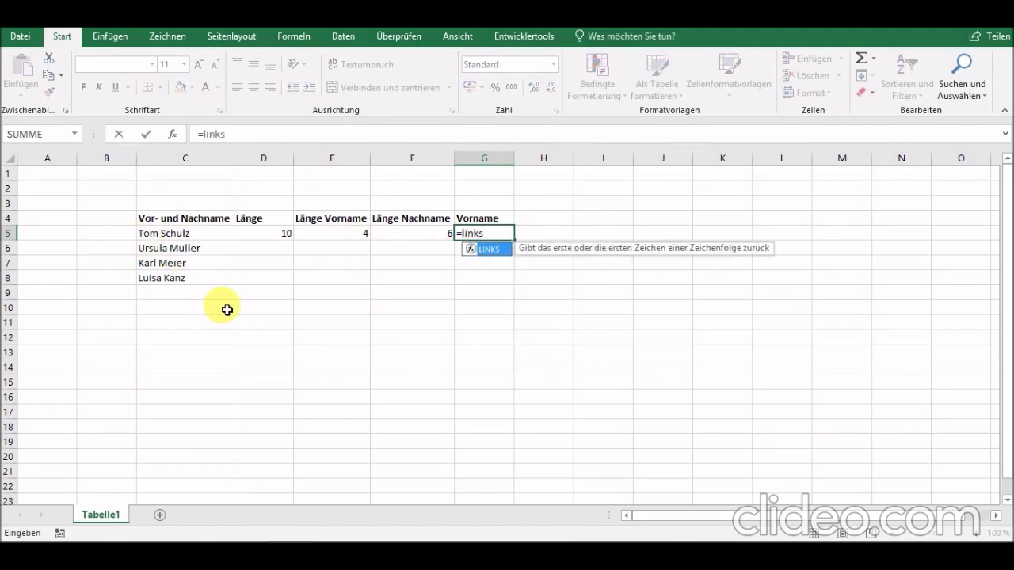
type("(")
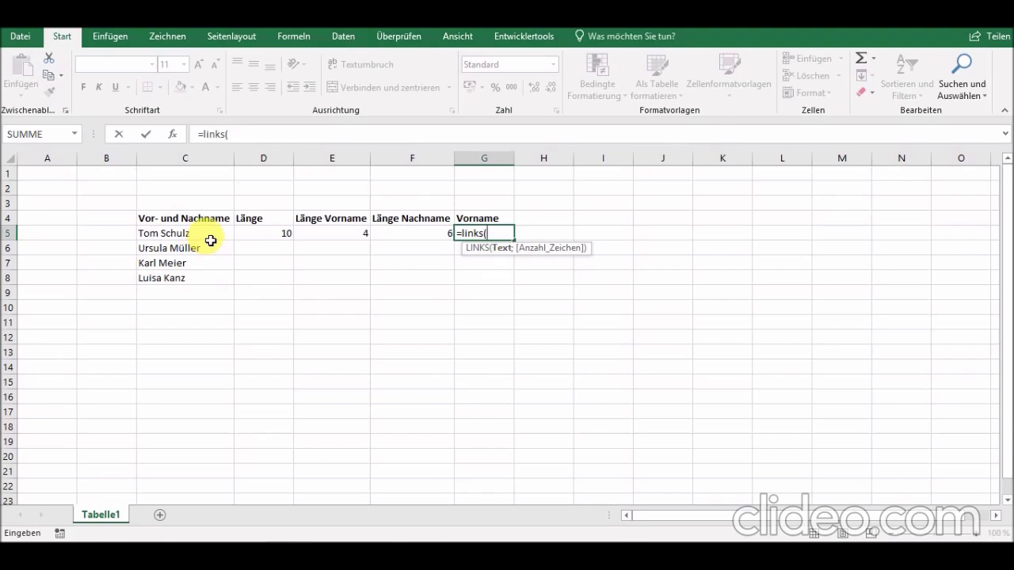
left_click(211, 240)
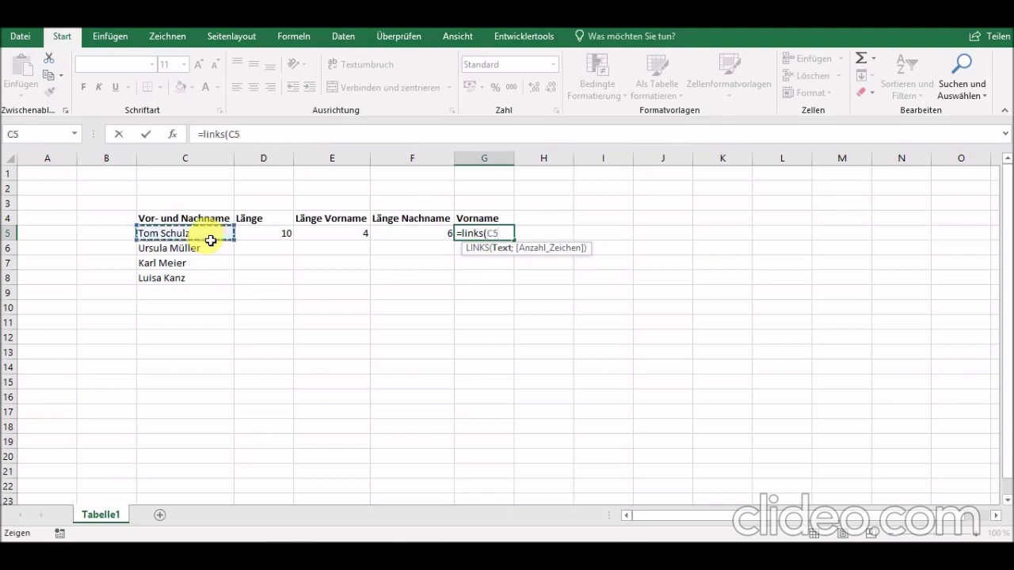
type(";")
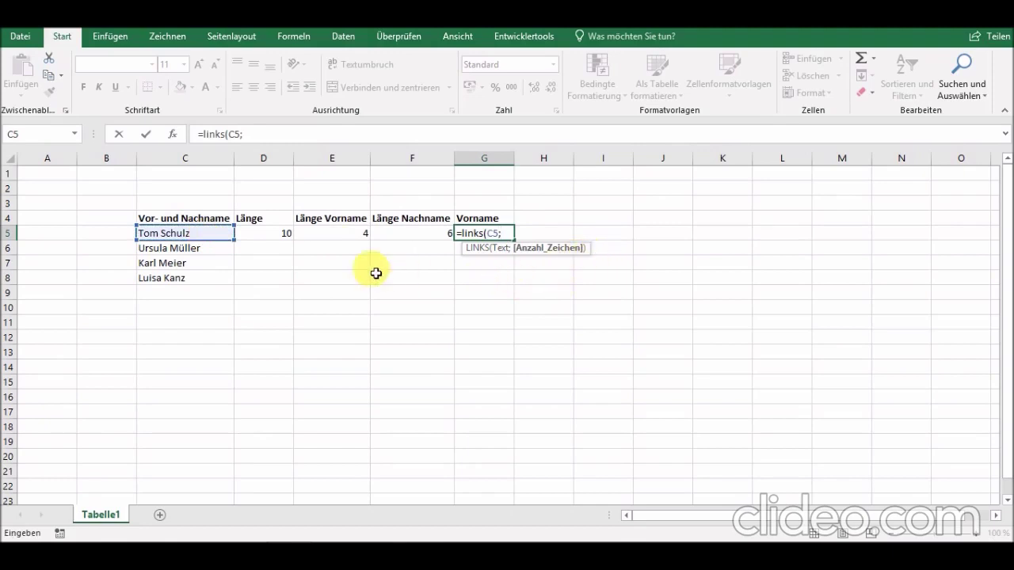
left_click(325, 241)
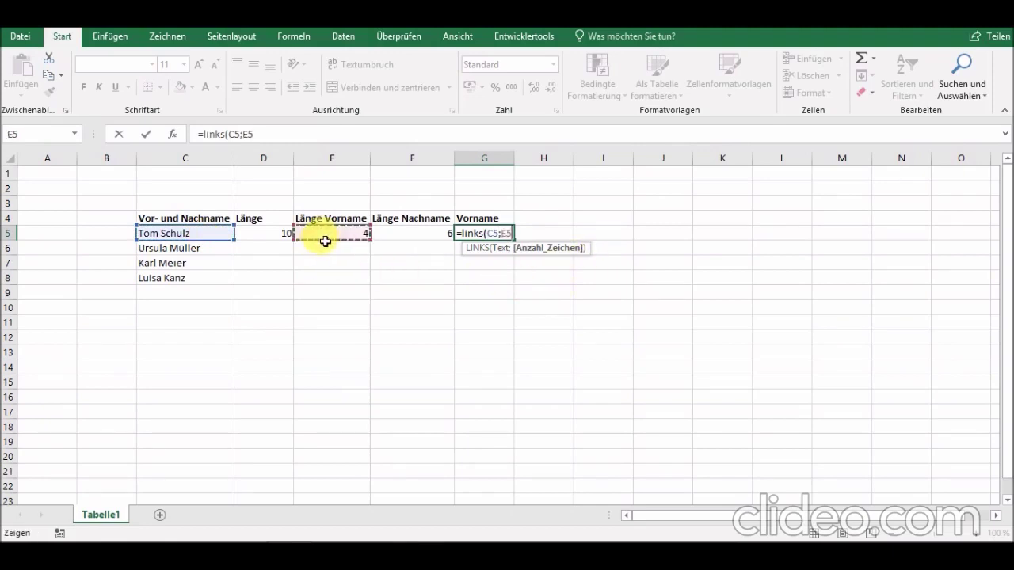
type(")")
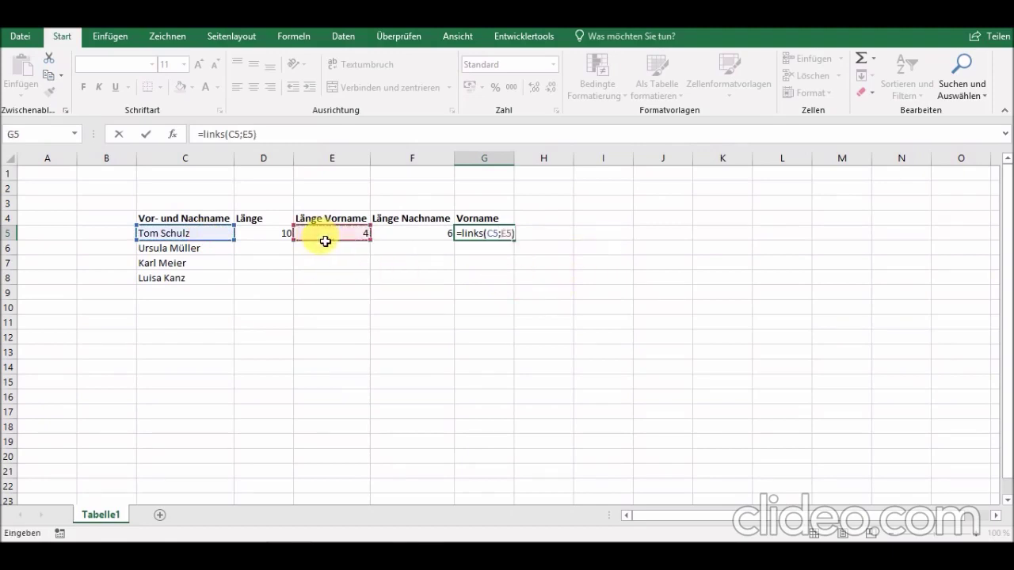
key("Return")
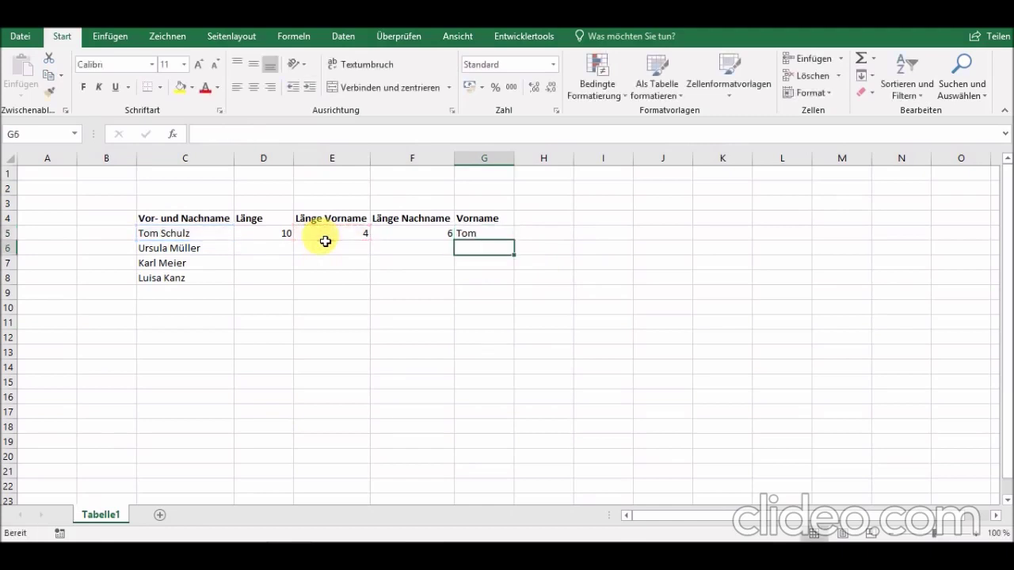
Type the 'Nachnamen' heading into H4
key("Down")
key("Up")
key("Right")
key("Up")
key("Up")
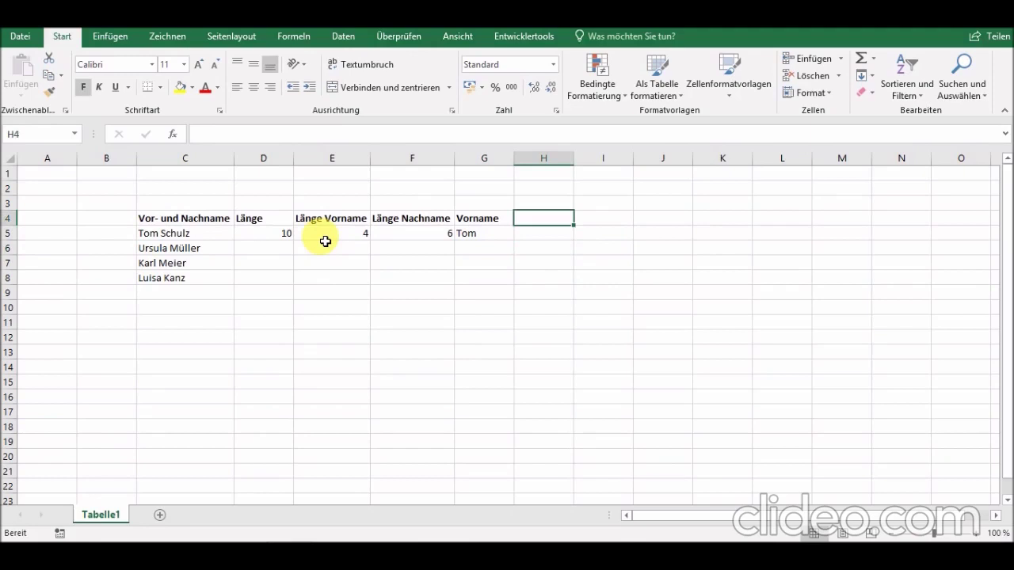
type("Nachnamen")
Confirm the Nachnamen heading and enter =RECHTS(C5;F5) in H5, showing Schulz
key("Return")
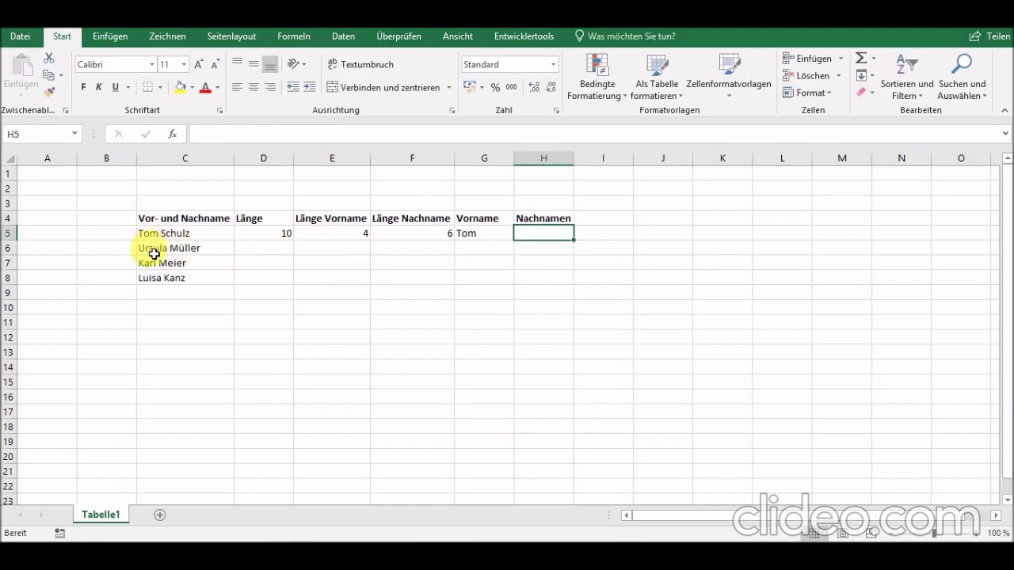
type("=")
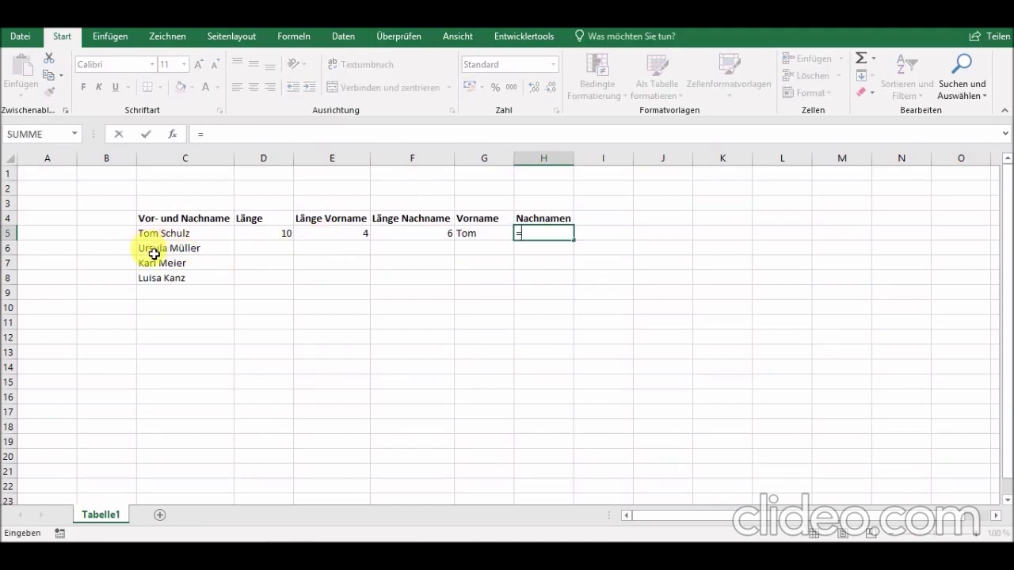
type("rechtws")
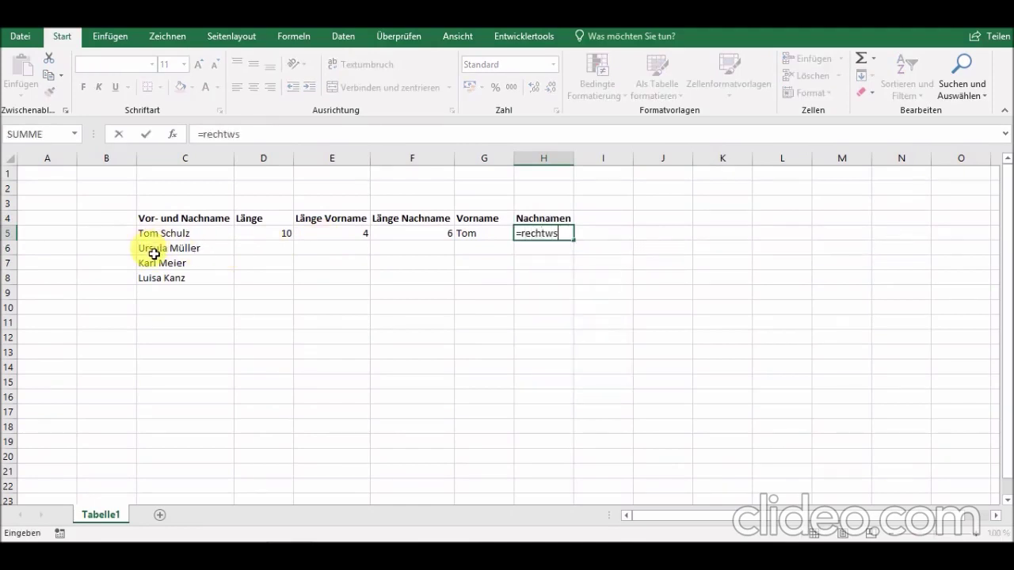
key("BackSpace")
key("BackSpace")
type("s(")
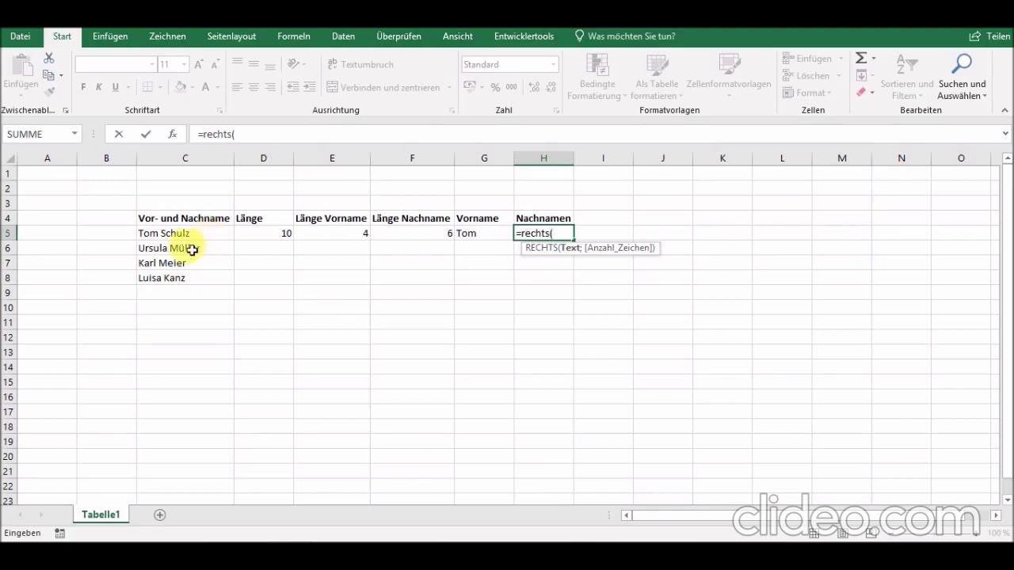
left_click(201, 242)
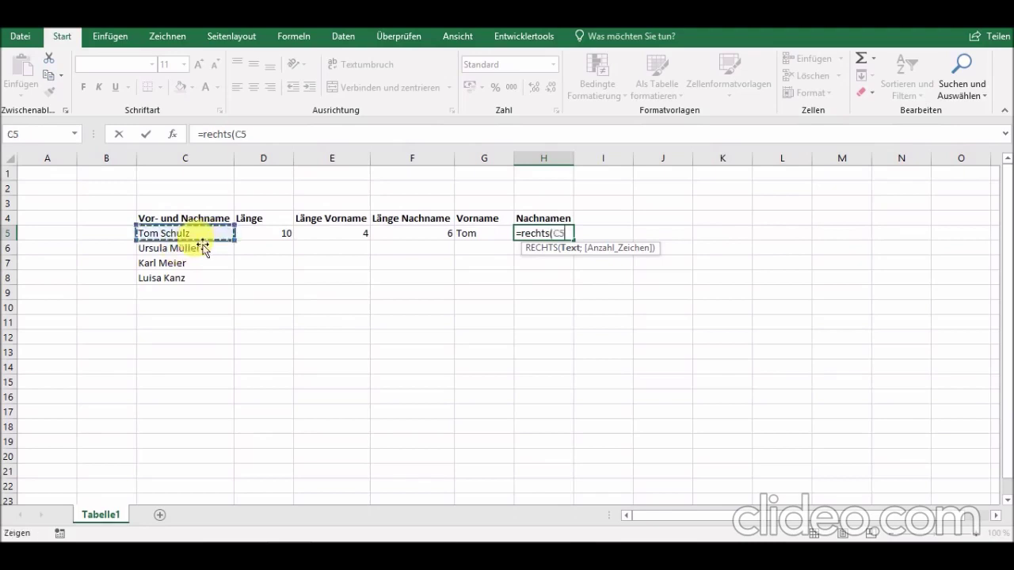
type(";")
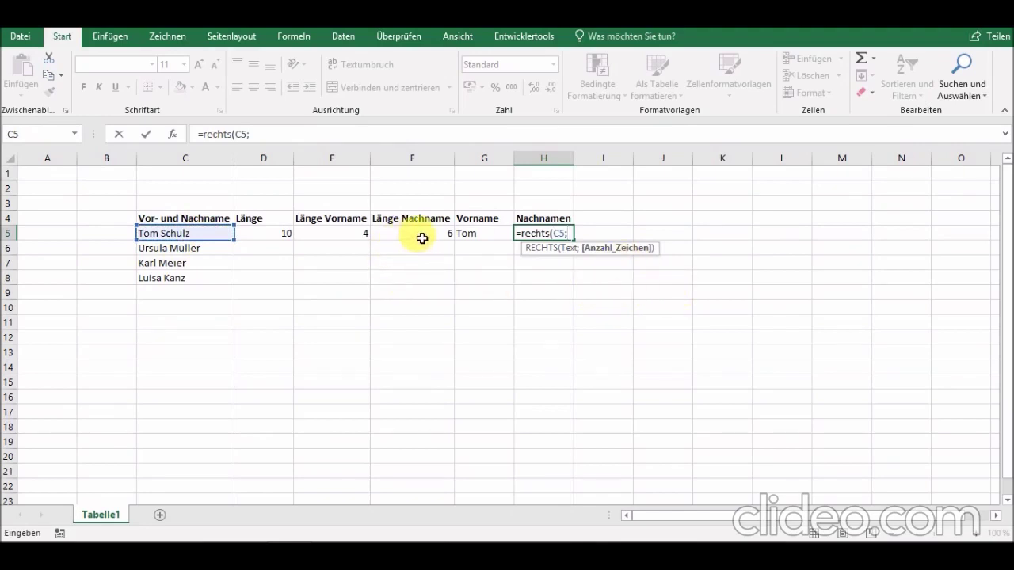
left_click(422, 239)
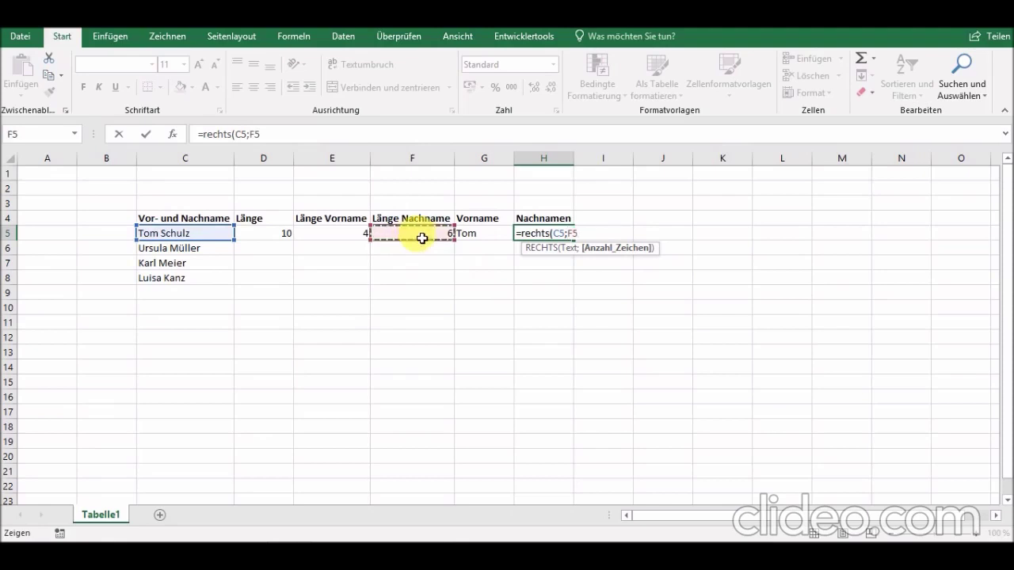
type(")")
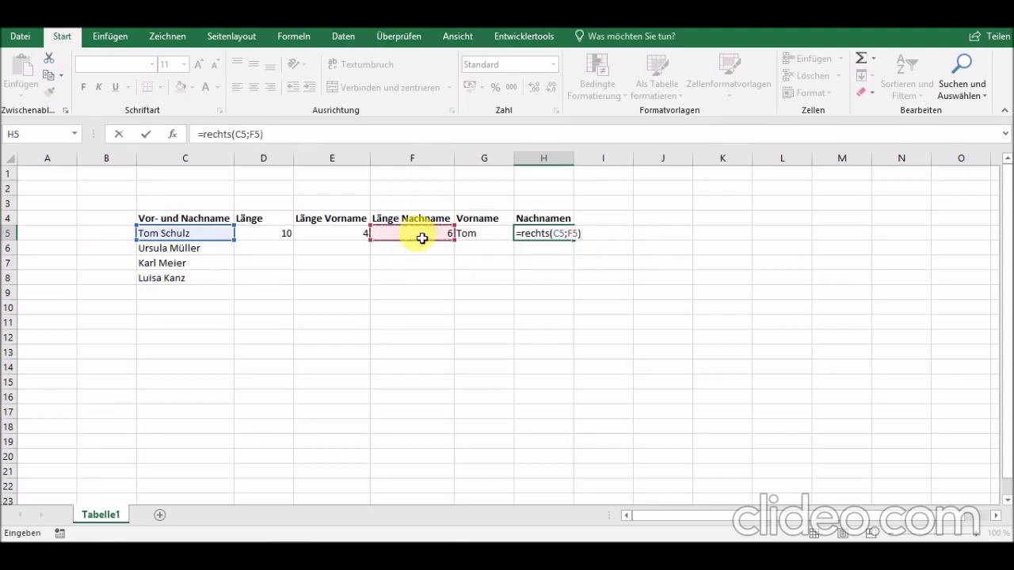
key("ctrl+Return")
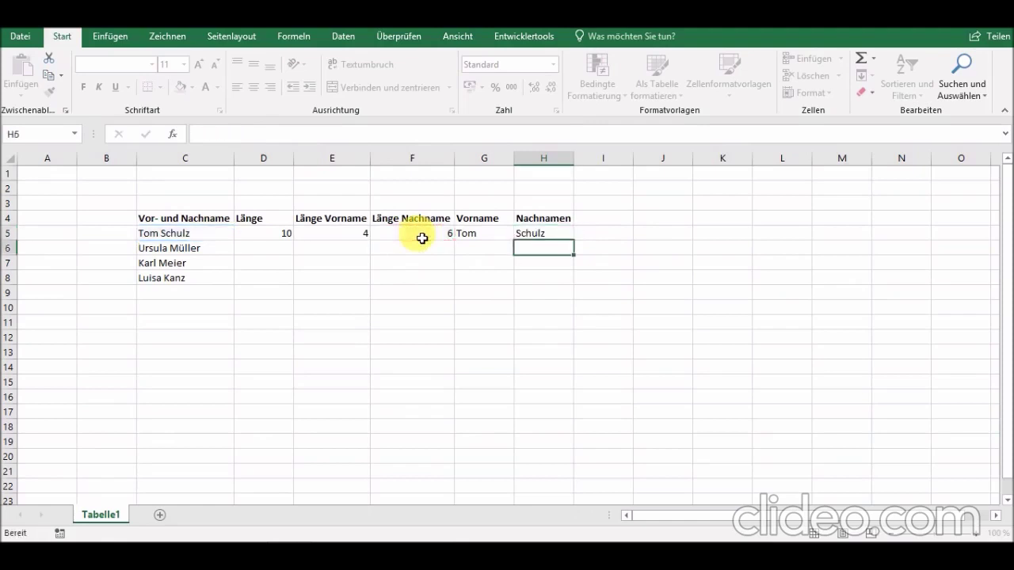
Select the row 5 formulas from D5 through H5
key("Left")
key("Left")
key("Left")
key("Left")
key("Left")
key("Right")
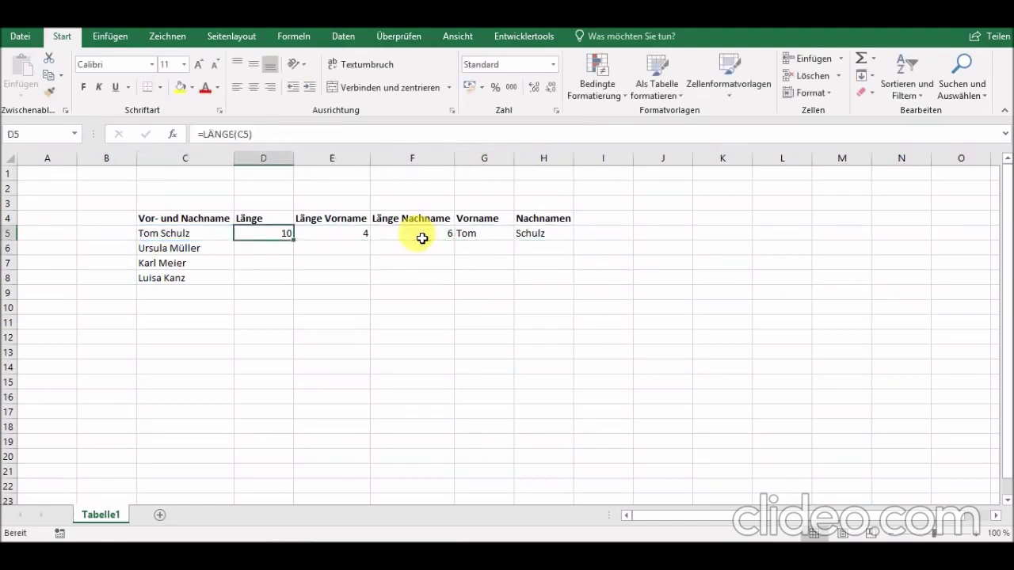
key("Right")
key("Right")
key("Right")
key("Right")
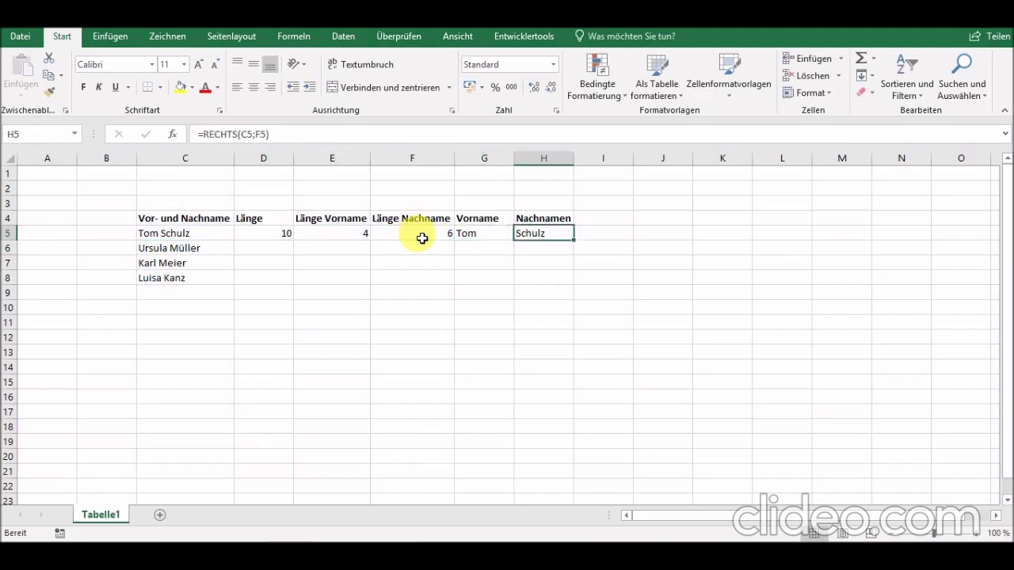
key("shift+Left")
key("shift+Left")
key("shift+Left")
key("shift+Left")
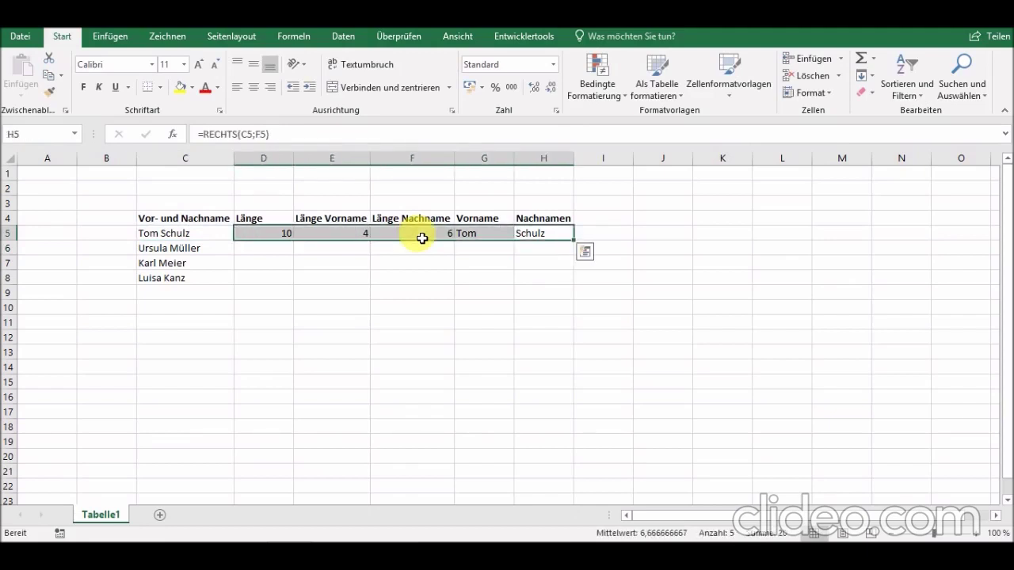
Fill the D5:H5 formulas down through row 8 for all four names
mouse_move(573, 241)
left_mouse_down()
mouse_move(583, 302)
mouse_move(584, 287)
left_mouse_up()
left_click(630, 255)
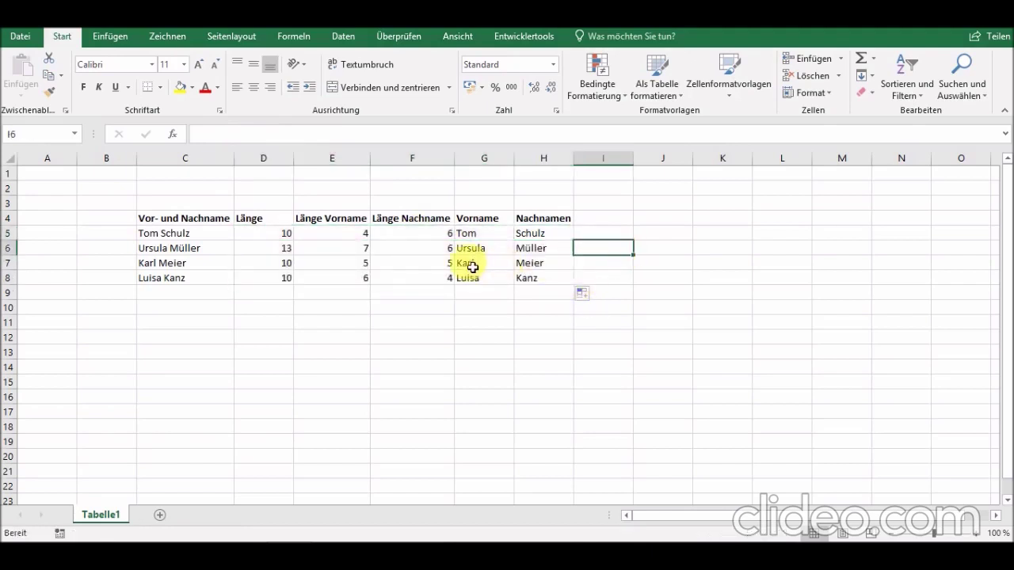
left_click(722, 224)
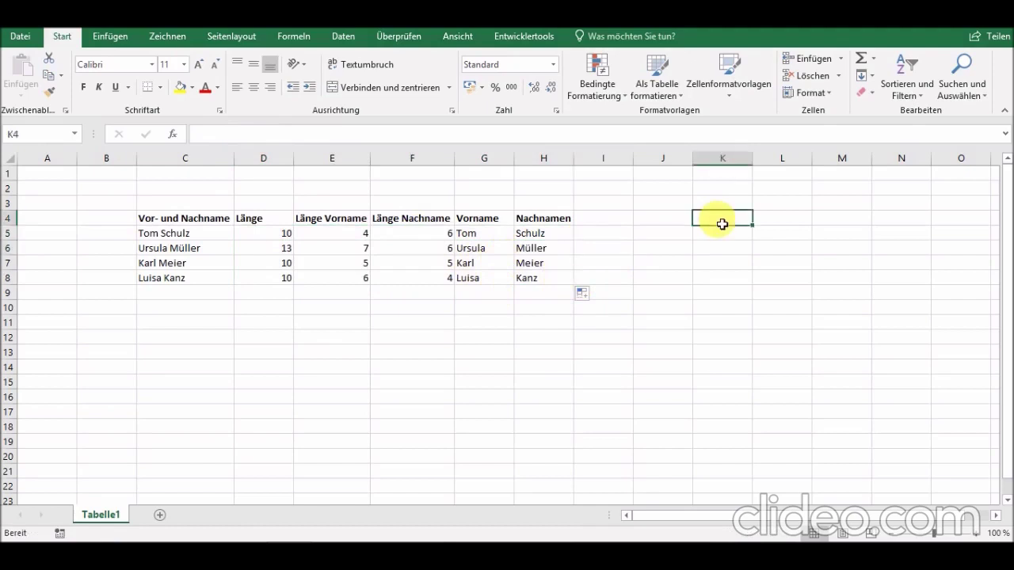